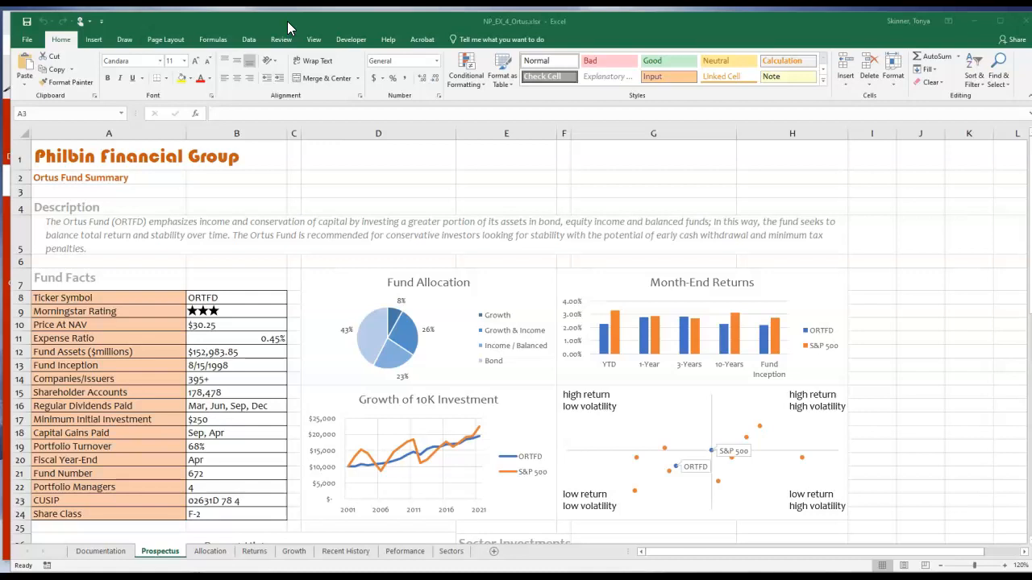
Examine the Fund Allocation chart's design and format options and the headings on the finished Prospectus sheet.
{"action": "left_click", "coordinate": [355, 299]}
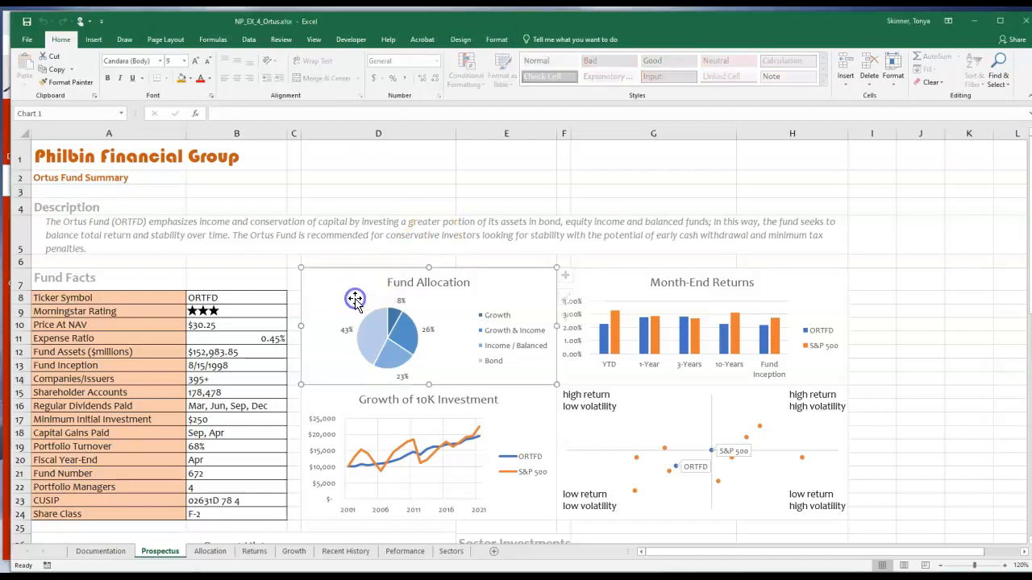
{"action": "left_click", "coordinate": [496, 39]}
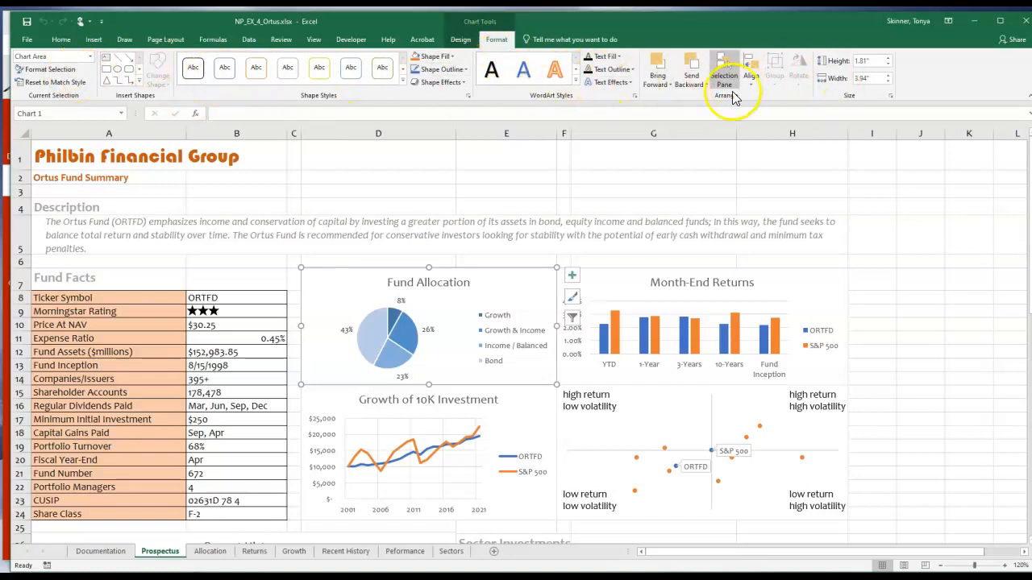
{"action": "left_click", "coordinate": [460, 39]}
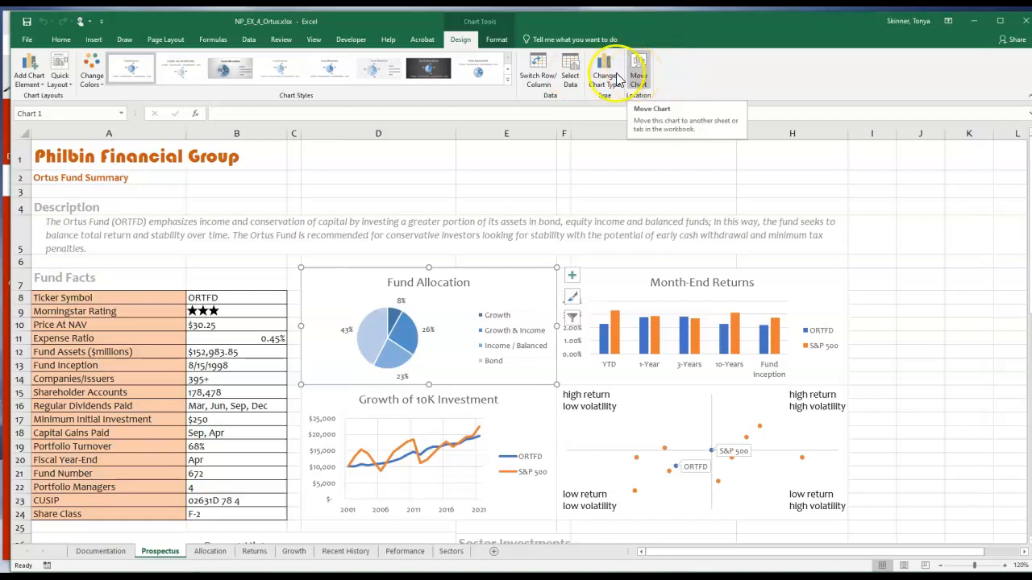
{"action": "left_click", "coordinate": [409, 171]}
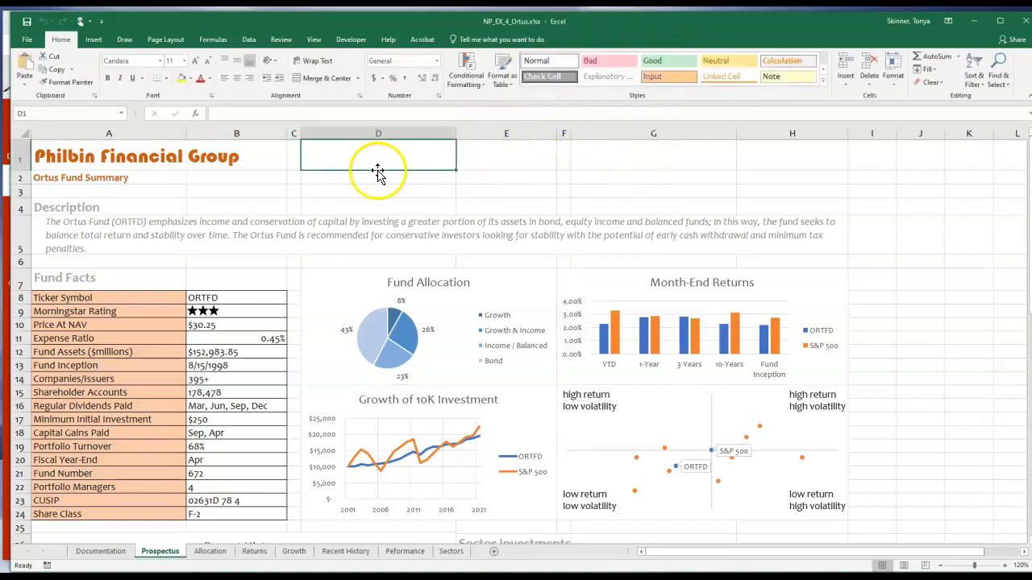
{"action": "left_click", "coordinate": [97, 160]}
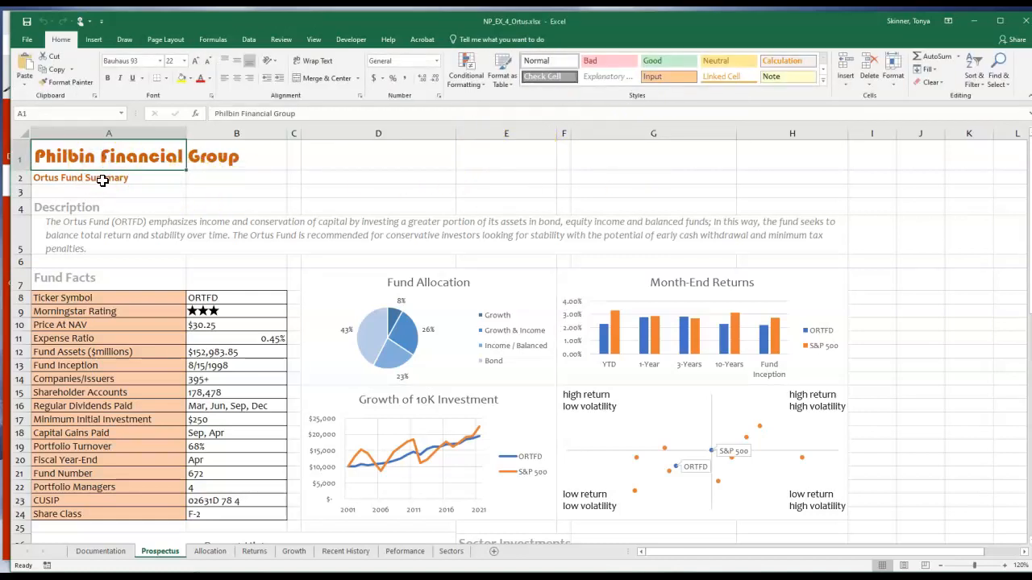
{"action": "left_click", "coordinate": [102, 181]}
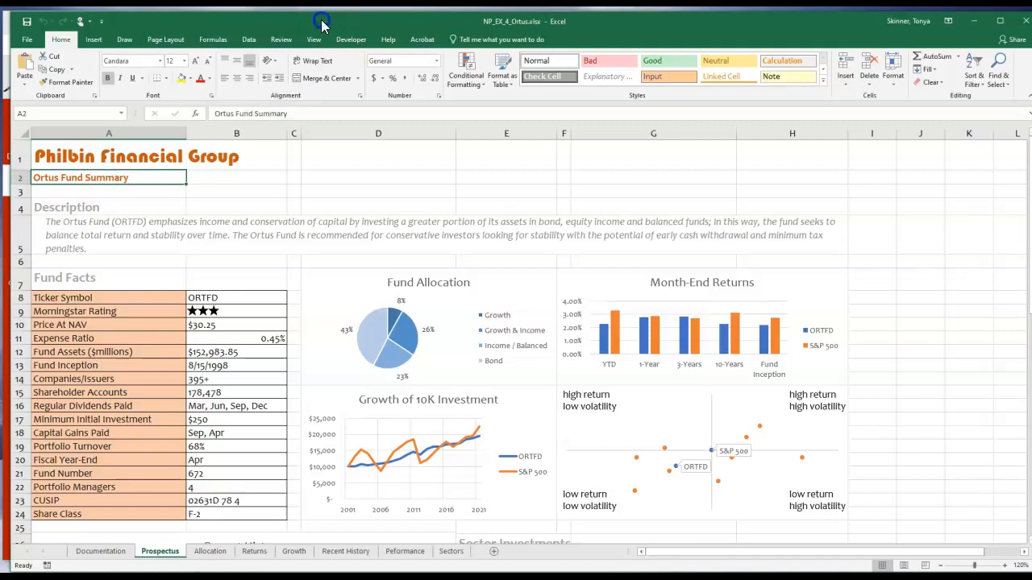
Move the finished Ortus workbook out of view and download NP_EX_4-2.xlsx from the course's Excel files into the Excel 3 and 4 folder.
{"action": "left_click_drag", "start_coordinate": [323, 22], "coordinate": [1031, 48]}
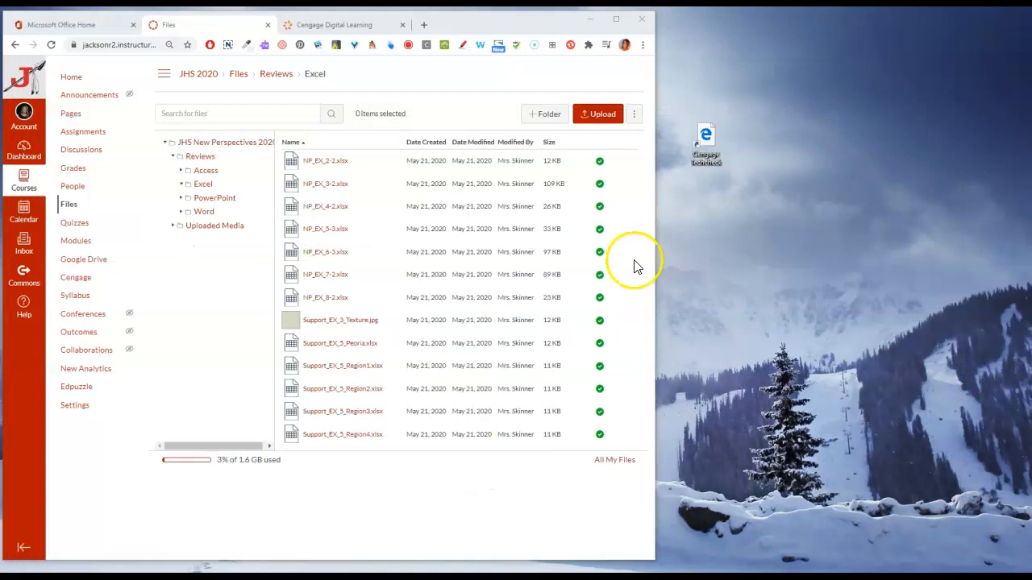
{"action": "left_click", "coordinate": [619, 209]}
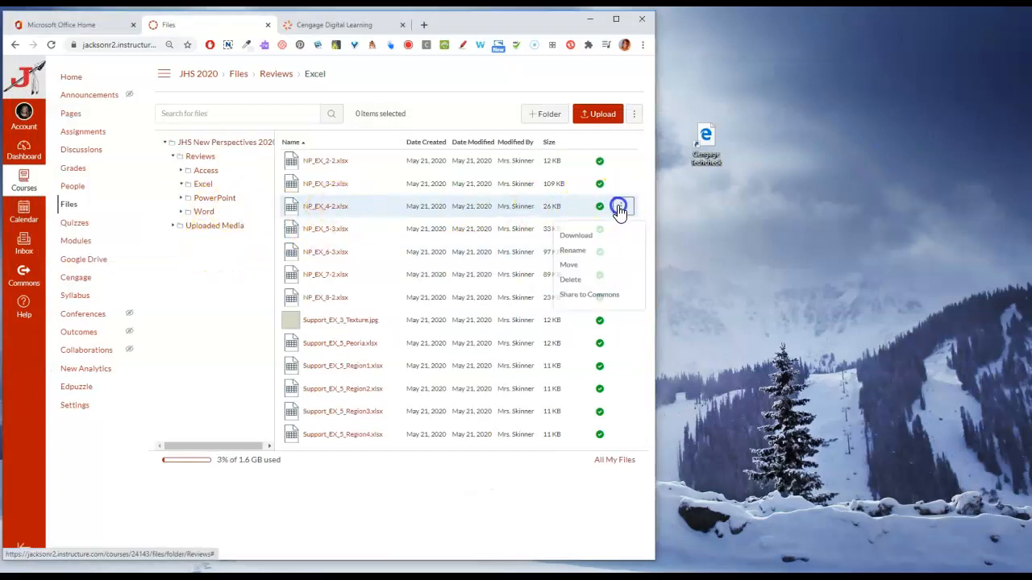
{"action": "left_click", "coordinate": [582, 235]}
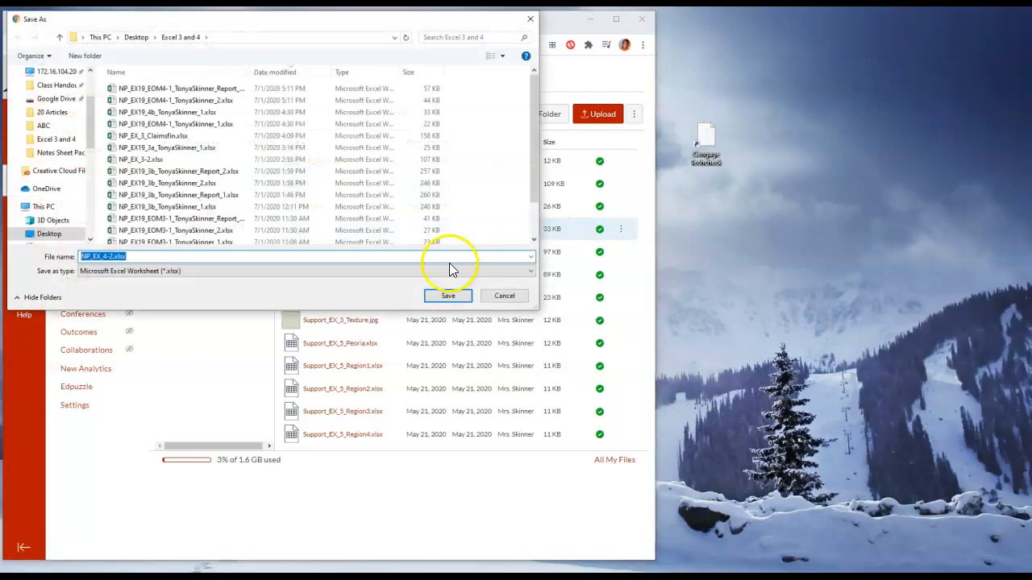
{"action": "left_click", "coordinate": [447, 295]}
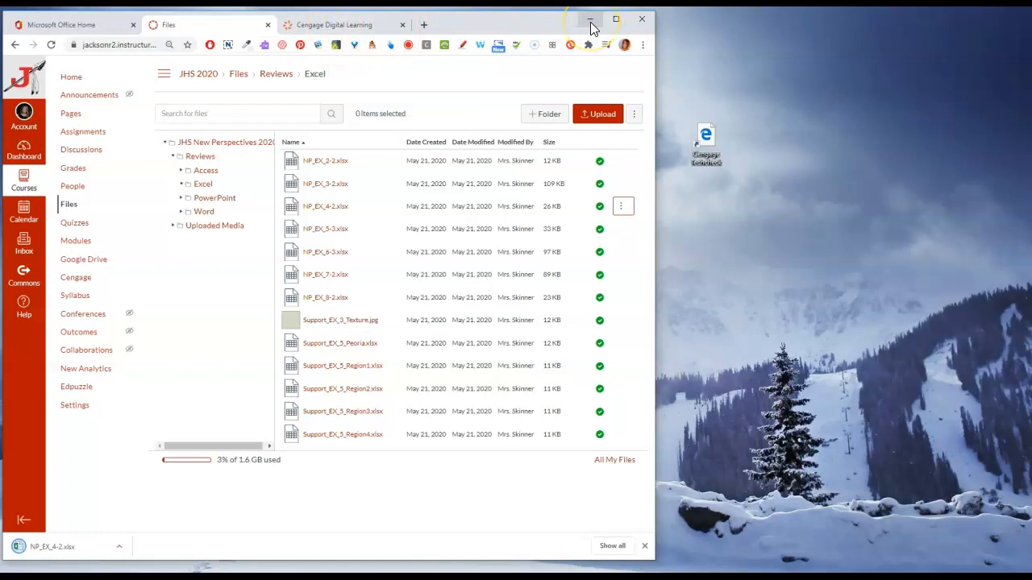
Close the timed-out Cengage Digital Learning page and minimize the browser.
{"action": "left_click", "coordinate": [346, 26]}
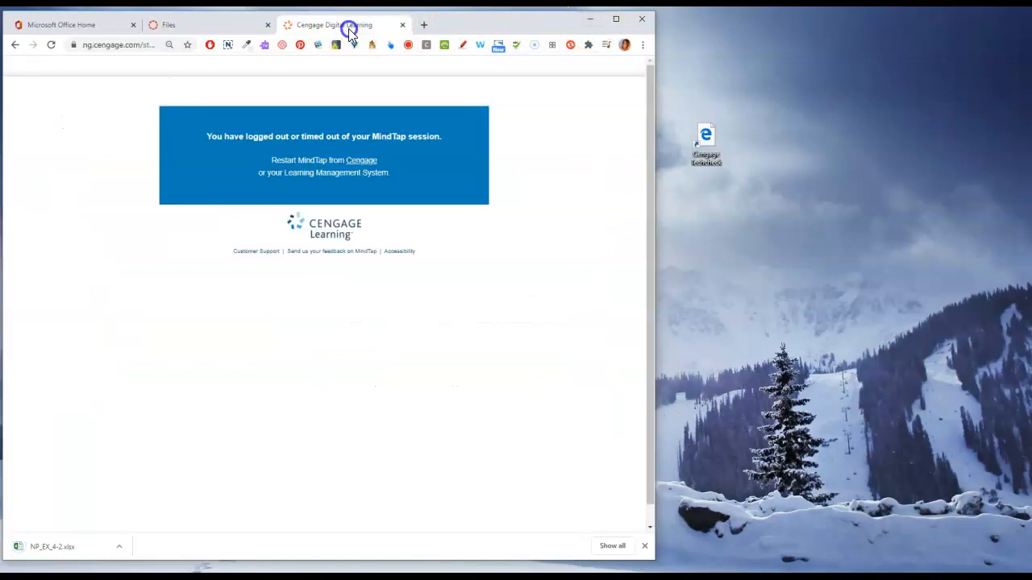
{"action": "left_click", "coordinate": [402, 25]}
{"action": "left_click", "coordinate": [589, 19]}
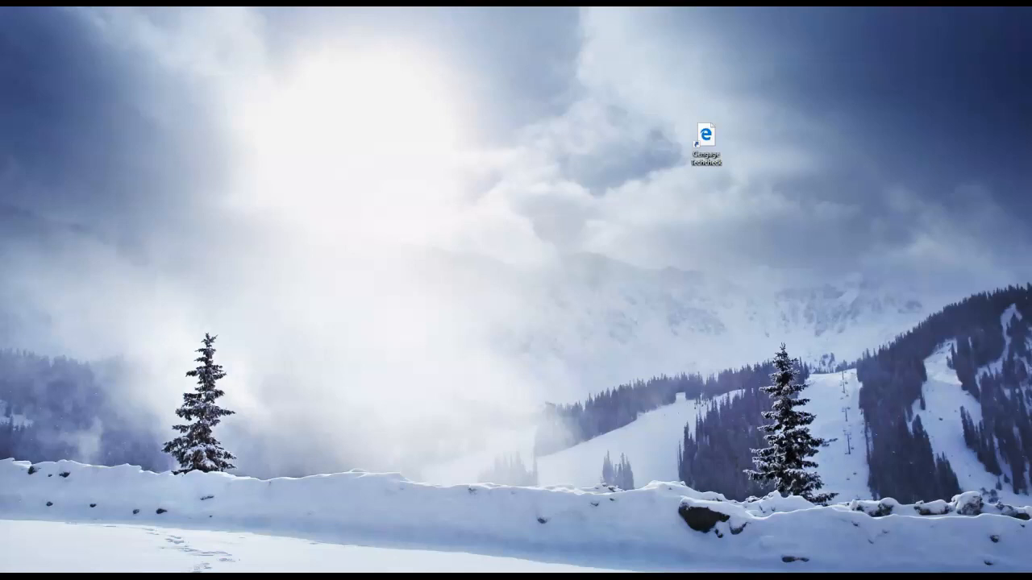
Bring the NP_EX_4-2.xlsx workbook window into view, fit it on the screen and enable editing.
{"action": "left_click_drag", "start_coordinate": [1031, 161], "coordinate": [281, 18]}
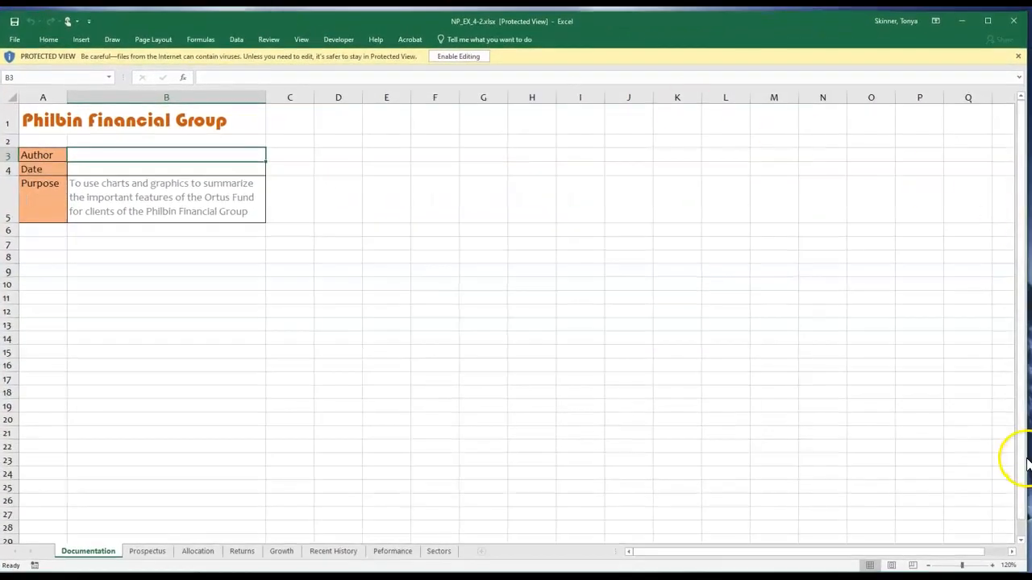
{"action": "left_click_drag", "start_coordinate": [1025, 461], "coordinate": [1030, 461]}
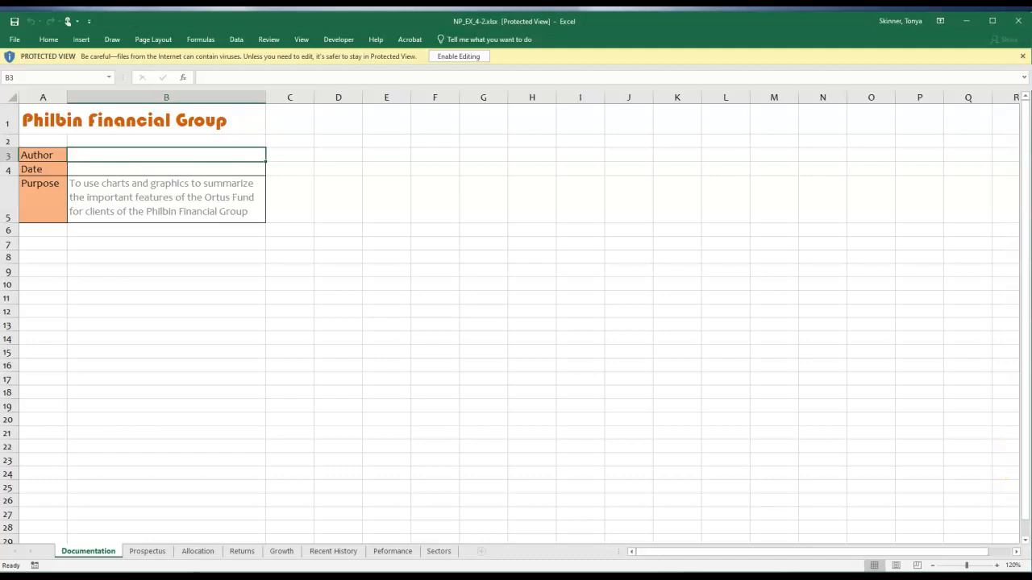
{"action": "left_click", "coordinate": [459, 57]}
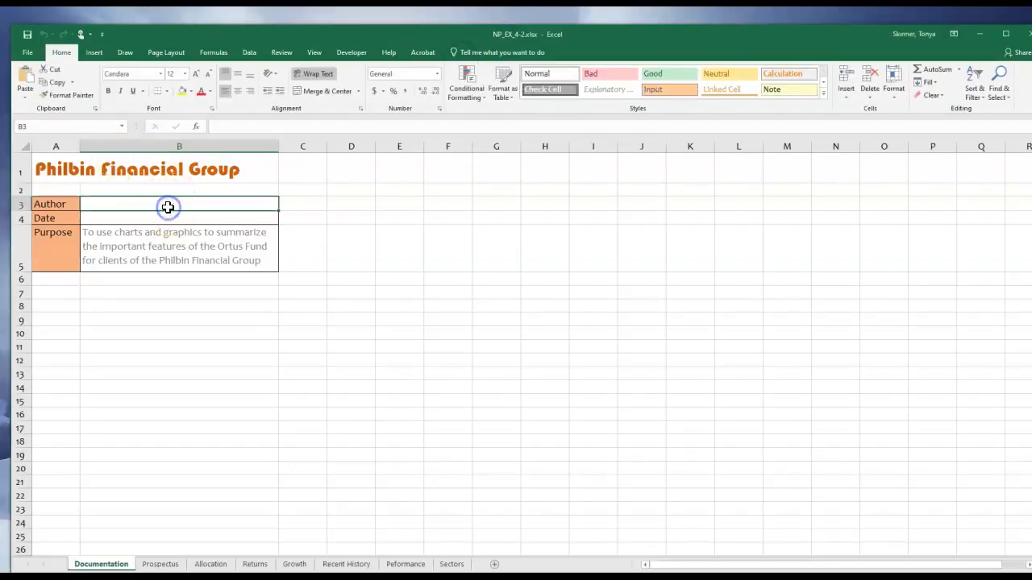
Fill in the Documentation sheet with the author's first name in B3 and the formula =today() in B4.
{"action": "type", "text": "Tonya"}
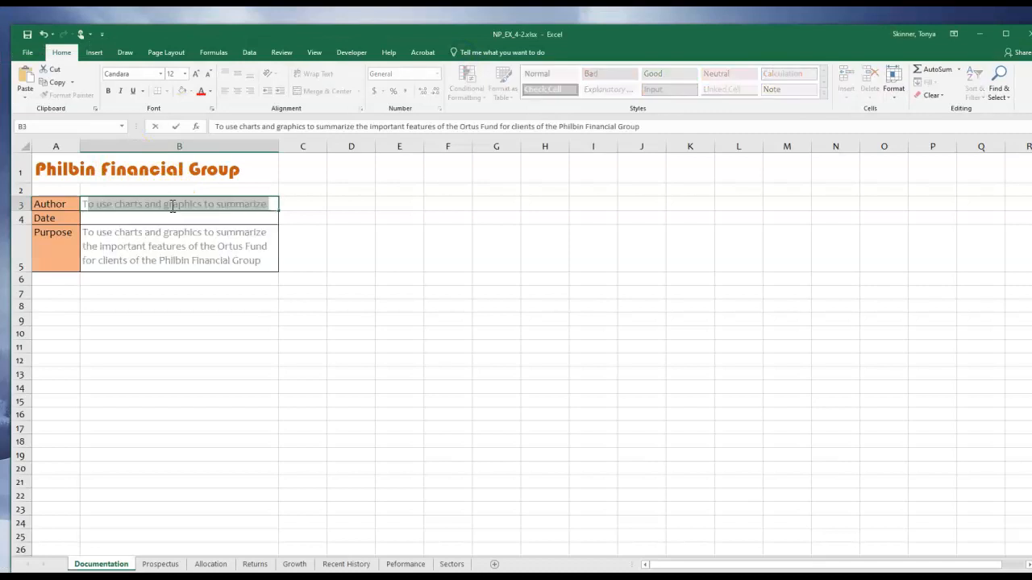
{"action": "key", "text": "Tab"}
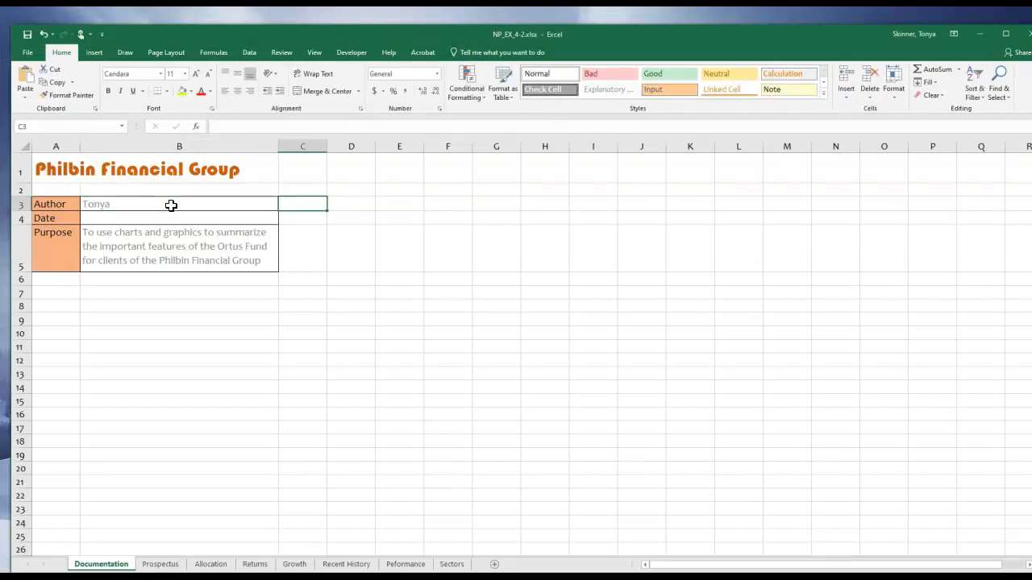
{"action": "key", "text": "Return"}
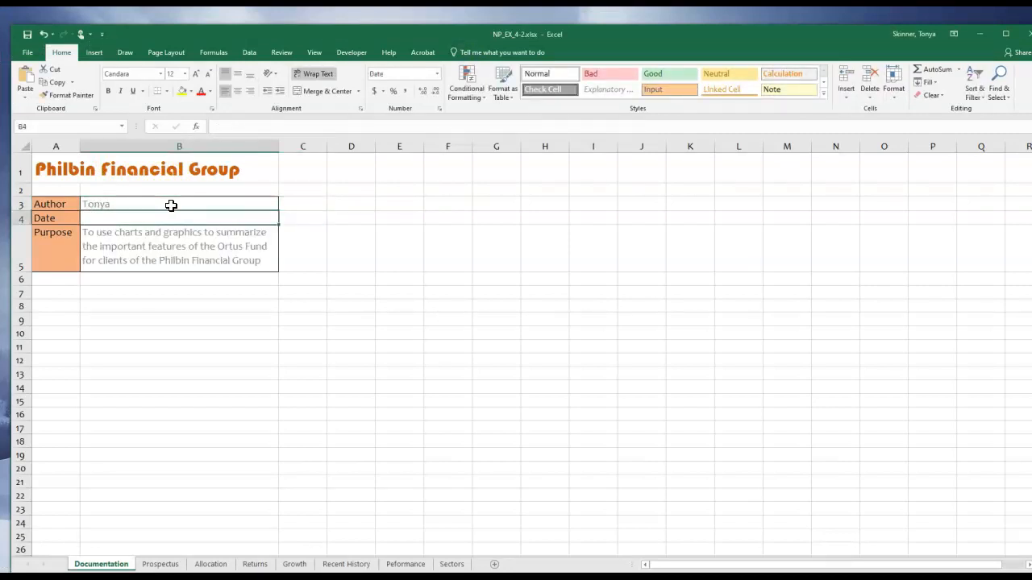
{"action": "type", "text": "=t"}
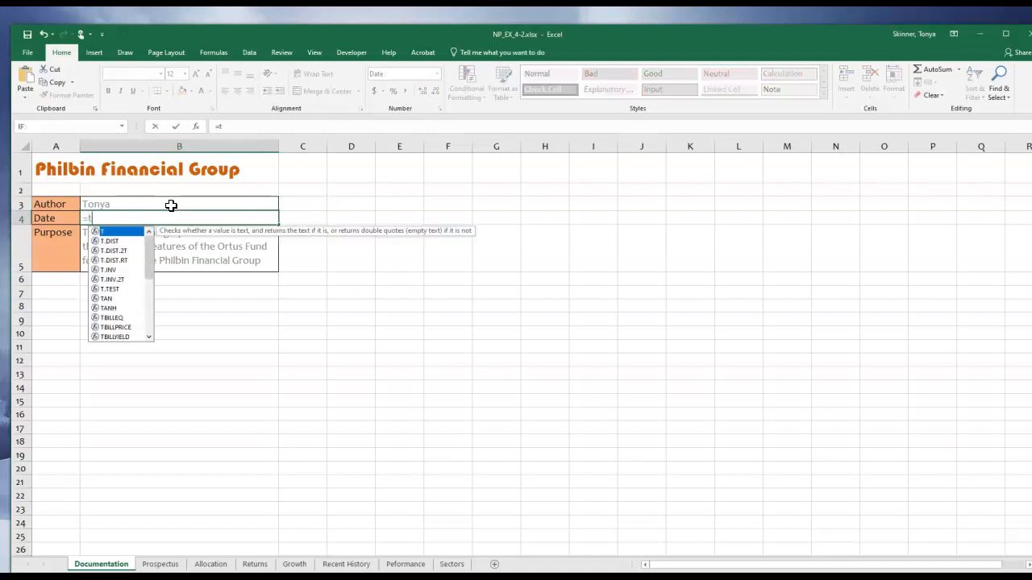
{"action": "type", "text": "oda()"}
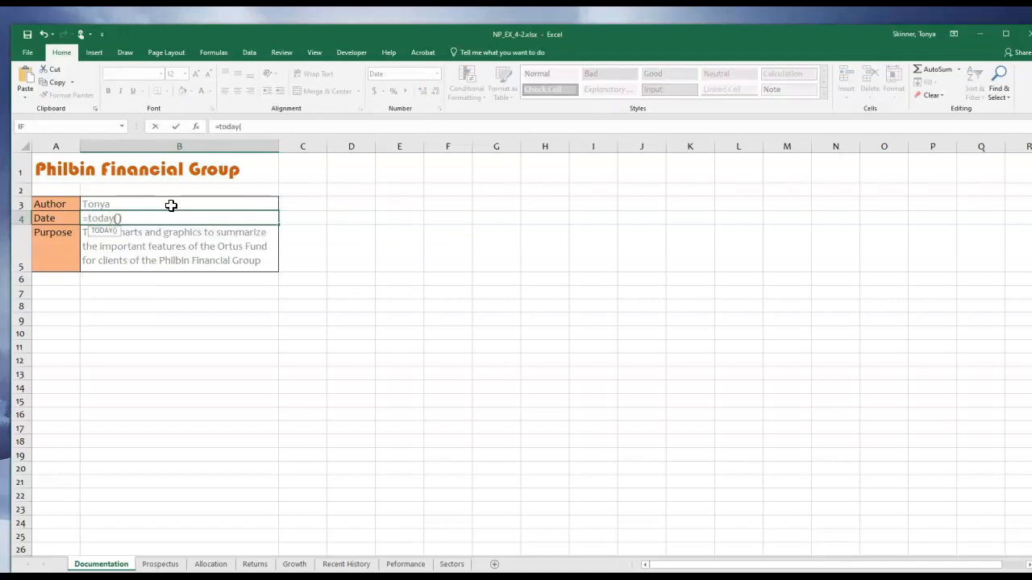
{"action": "key", "text": "Return"}
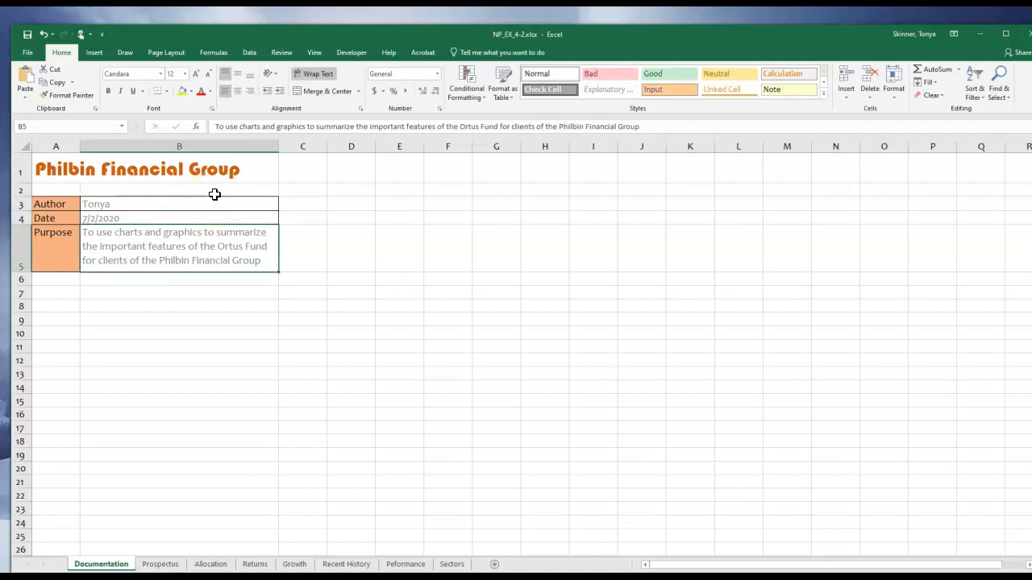
Insert a 2-D pie chart from the range A4:B8 on the Allocation sheet.
{"action": "left_click", "coordinate": [211, 564]}
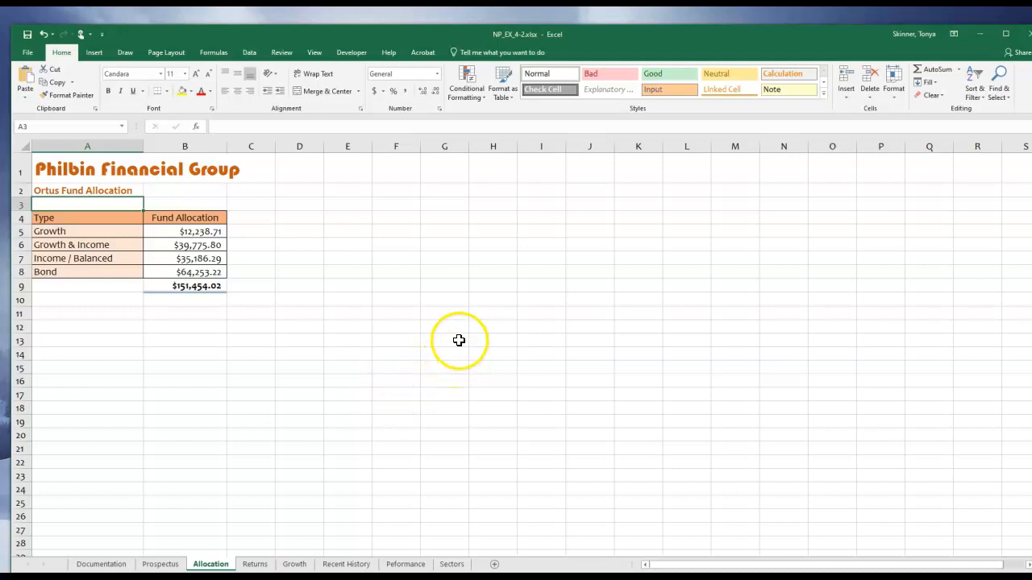
{"action": "left_click_drag", "start_coordinate": [58, 220], "coordinate": [184, 275]}
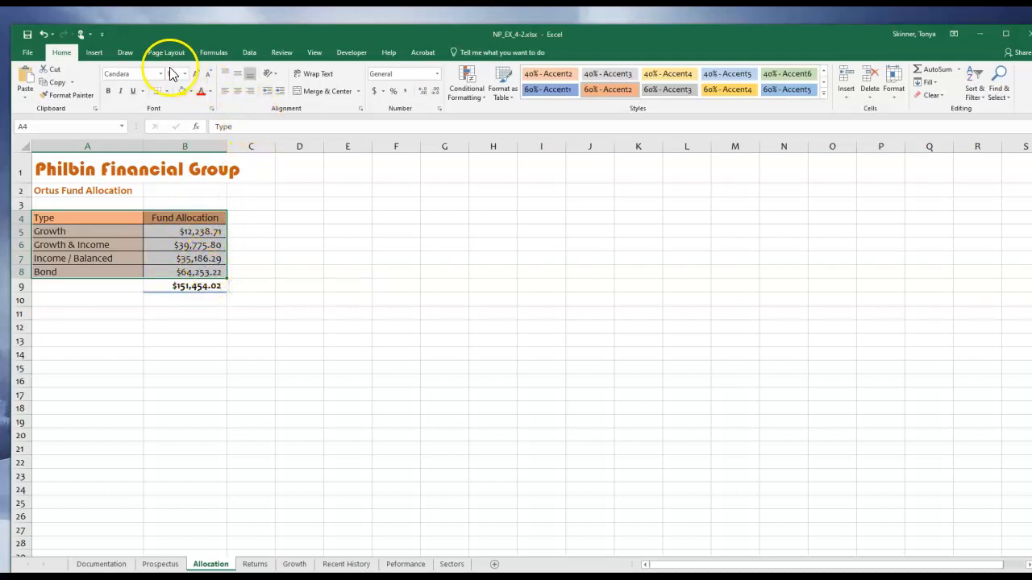
{"action": "left_click", "coordinate": [93, 53]}
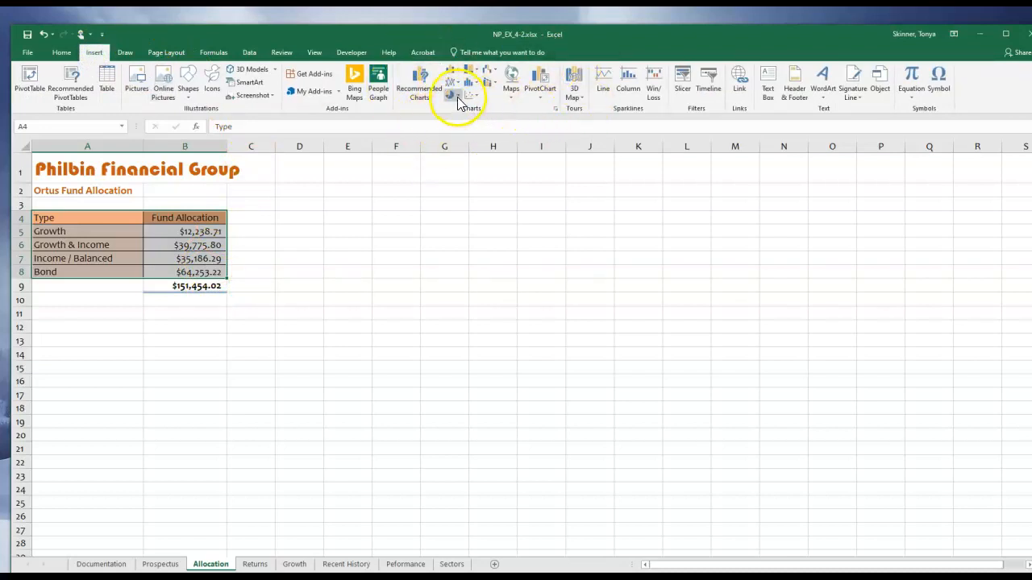
{"action": "left_click", "coordinate": [452, 96]}
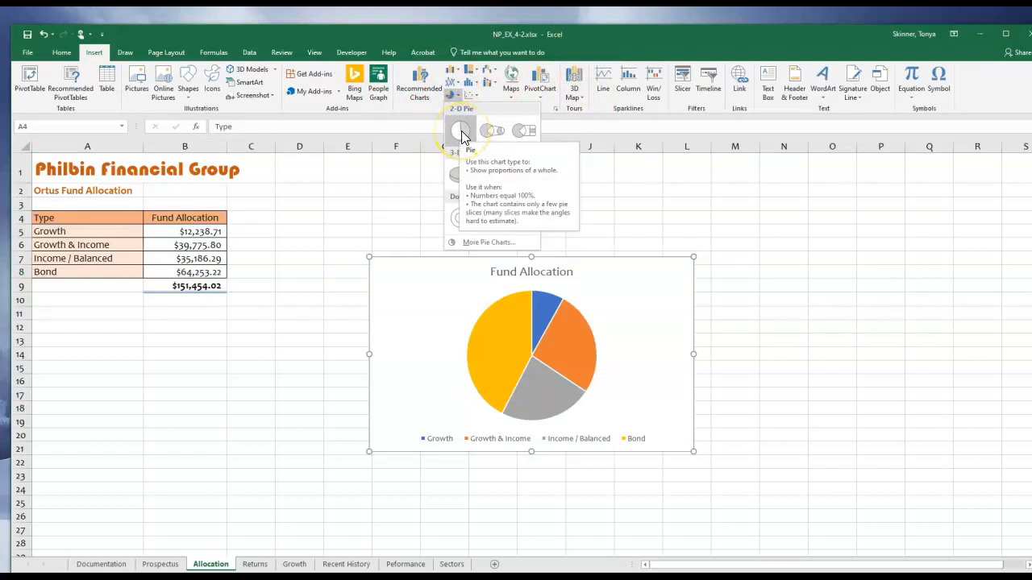
{"action": "left_click", "coordinate": [461, 135]}
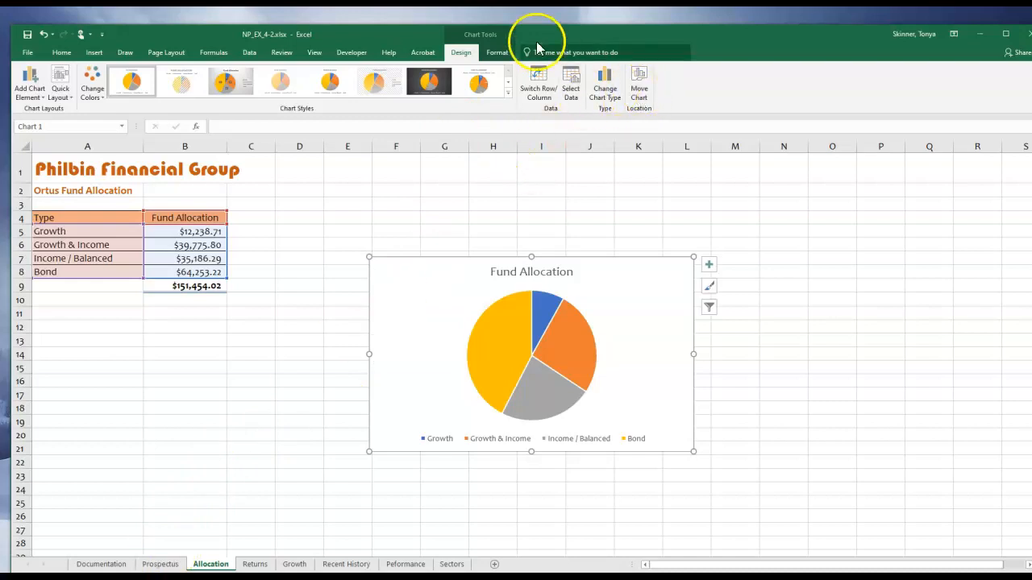
Move the Fund Allocation pie chart to the Prospectus sheet as an embedded object.
{"action": "left_click", "coordinate": [502, 55]}
{"action": "left_click", "coordinate": [462, 56]}
{"action": "left_click", "coordinate": [496, 56]}
{"action": "left_click", "coordinate": [461, 55]}
{"action": "left_click", "coordinate": [641, 93]}
{"action": "left_click", "coordinate": [384, 369]}
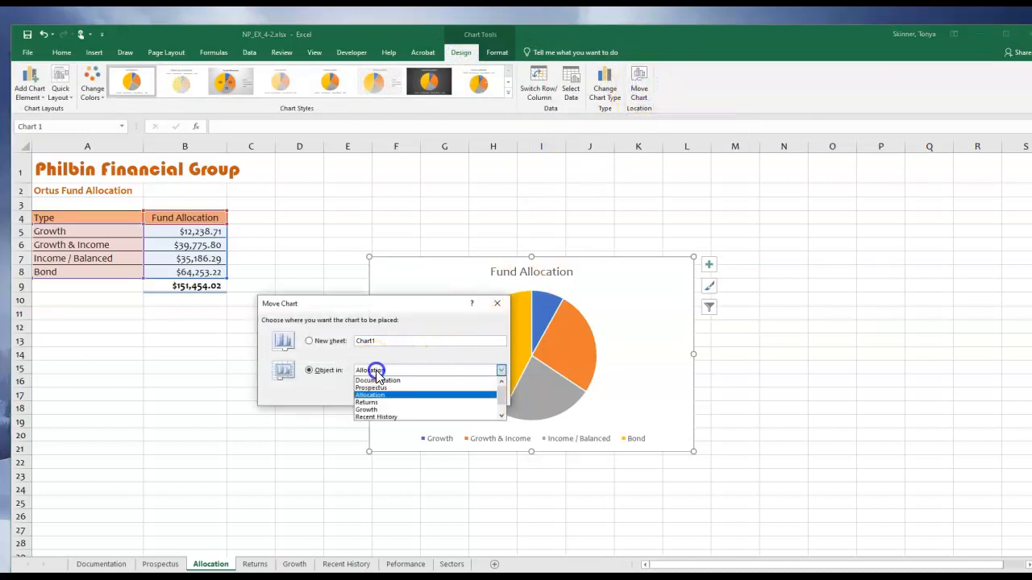
{"action": "left_click", "coordinate": [377, 390]}
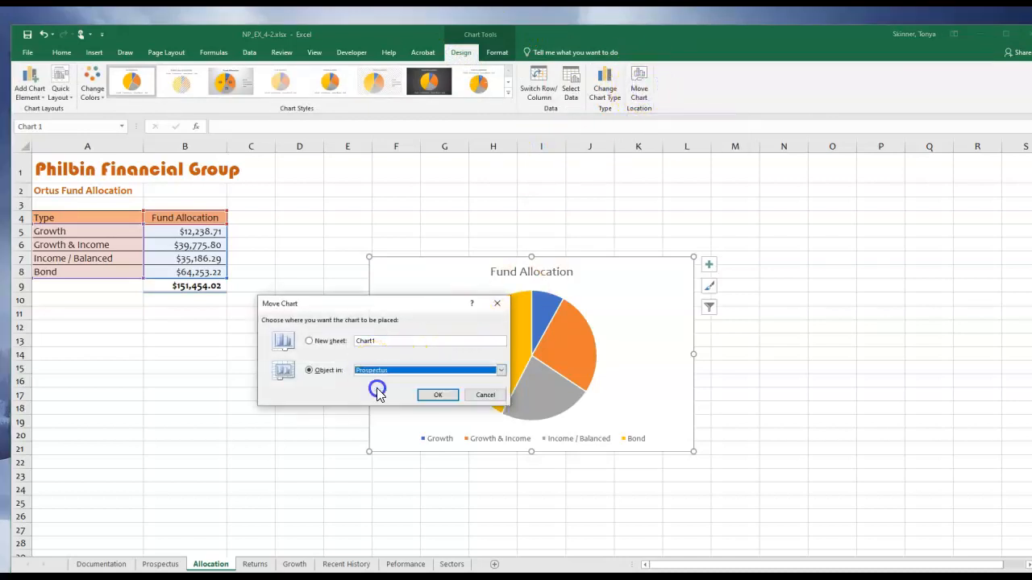
{"action": "left_click", "coordinate": [436, 394]}
Position the pie chart's upper-left corner in cell D7 and shrink the chart to cover about D7:E14.
{"action": "left_click", "coordinate": [439, 297]}
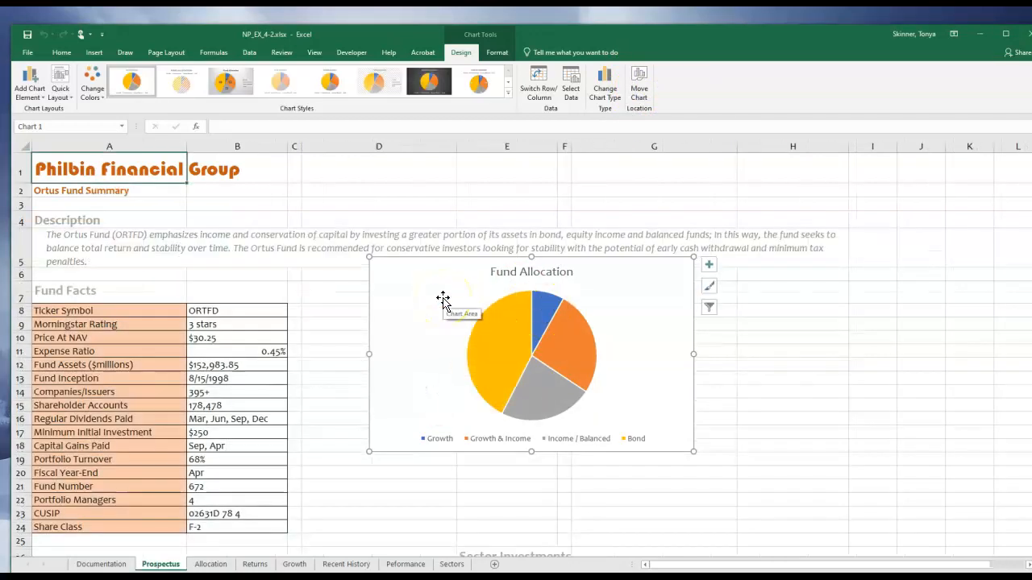
{"action": "left_click_drag", "start_coordinate": [432, 296], "coordinate": [357, 318]}
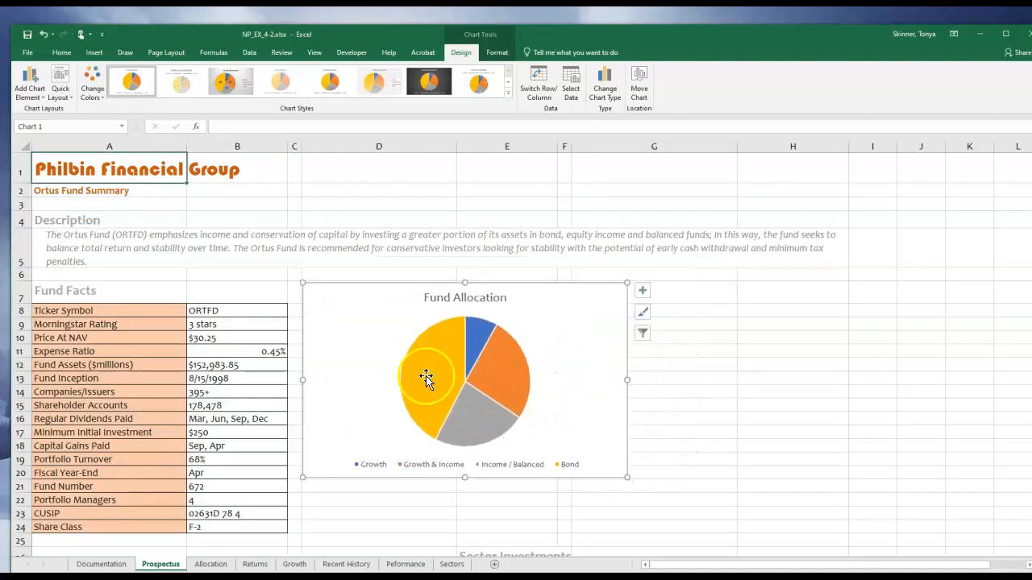
{"action": "left_click_drag", "start_coordinate": [627, 476], "coordinate": [553, 395]}
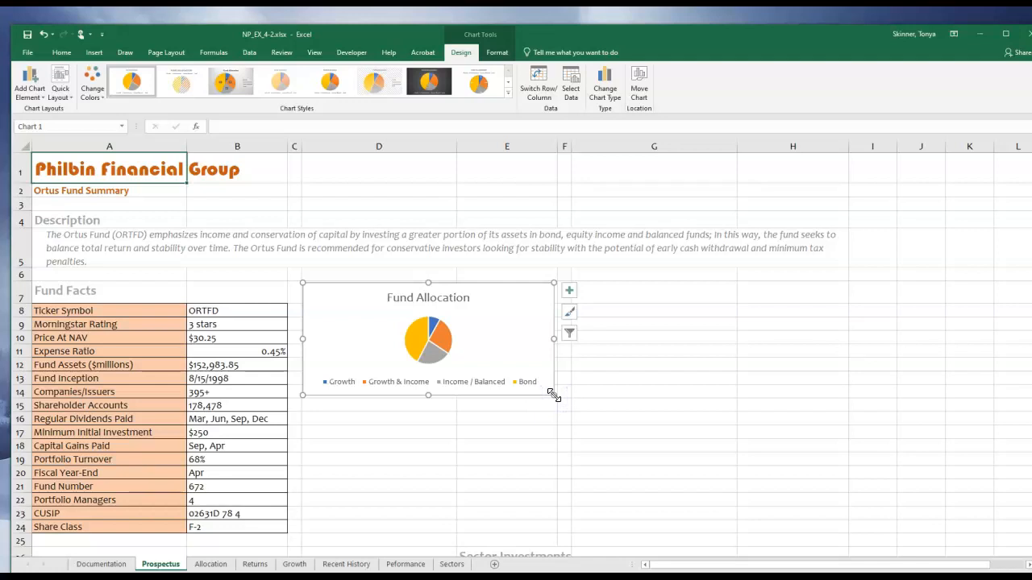
{"action": "left_click", "coordinate": [547, 392]}
{"action": "left_click", "coordinate": [521, 337]}
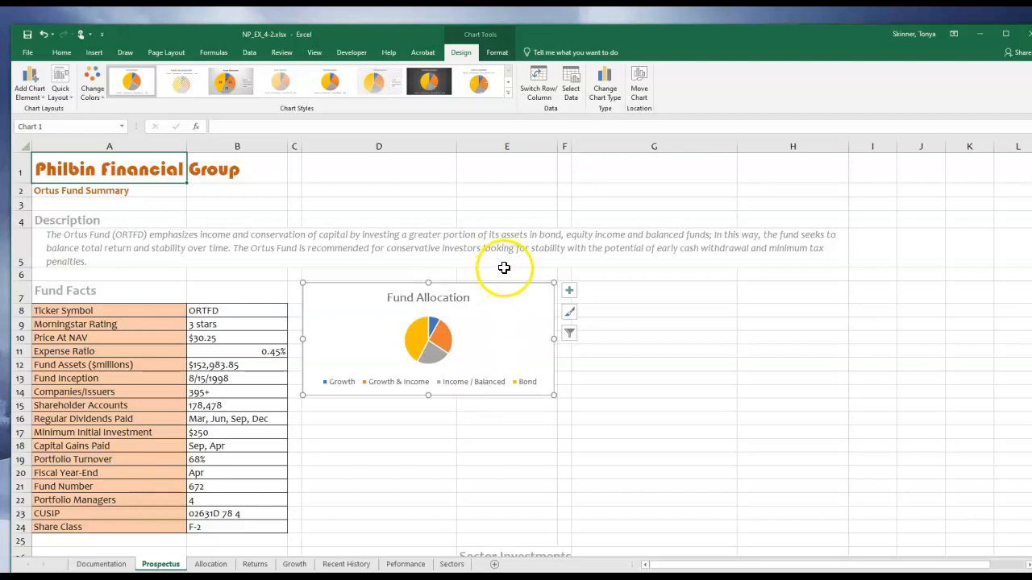
{"action": "left_click", "coordinate": [35, 97]}
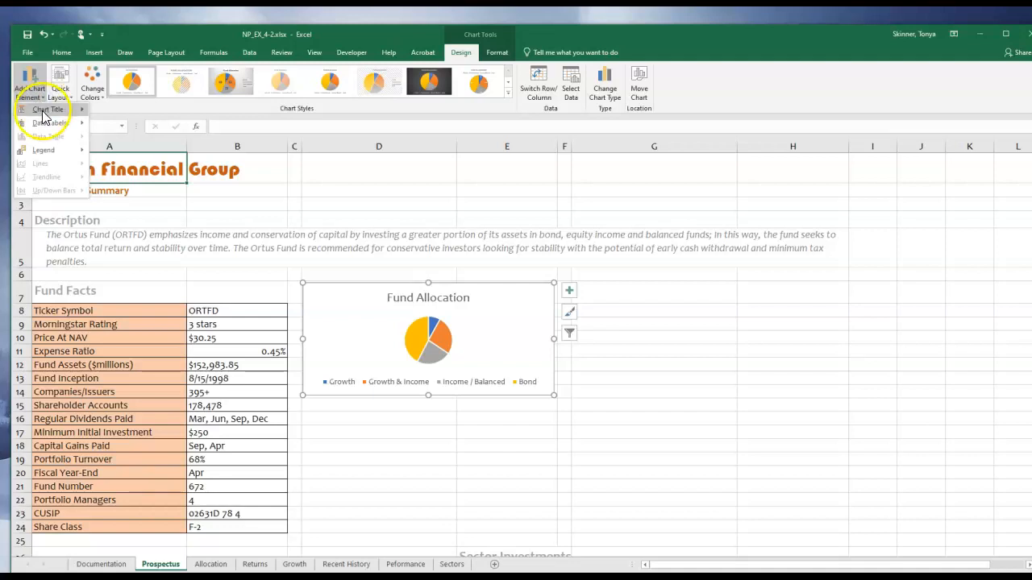
{"action": "mouse_move", "coordinate": [58, 160]}
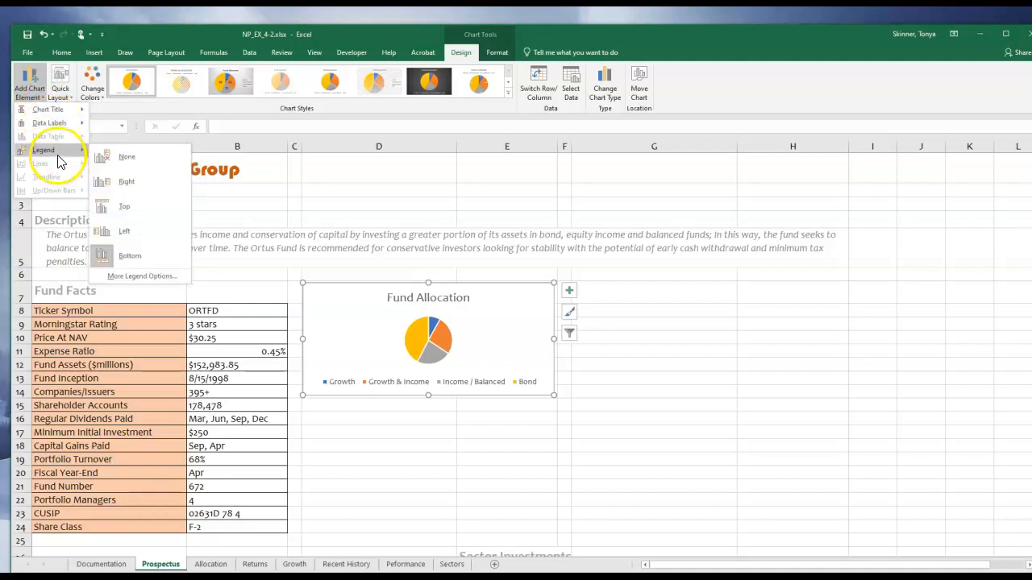
{"action": "left_click", "coordinate": [570, 291]}
{"action": "left_click", "coordinate": [570, 293]}
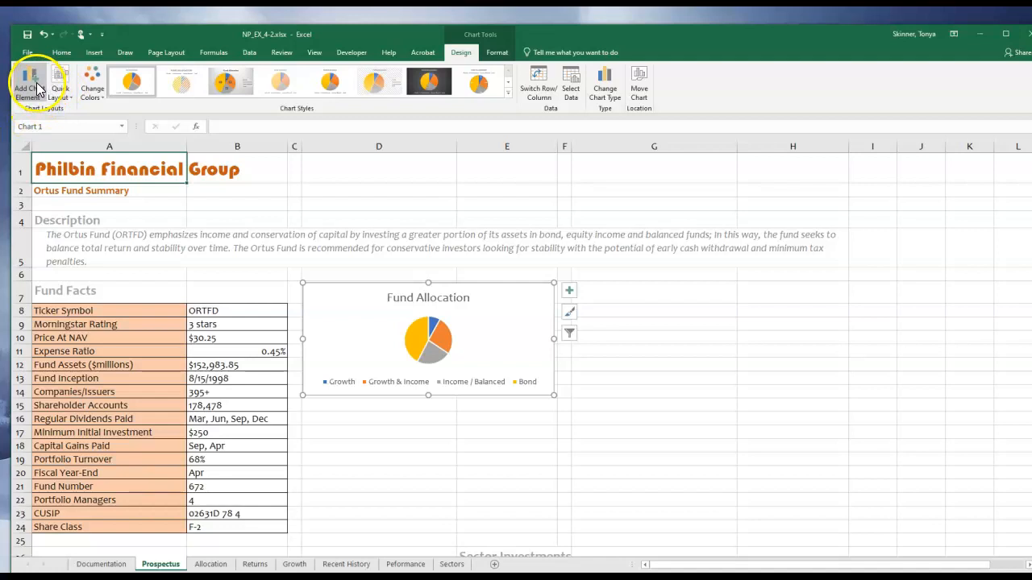
Place the Fund Allocation pie chart's legend on the right side of the chart.
{"action": "left_click", "coordinate": [569, 290]}
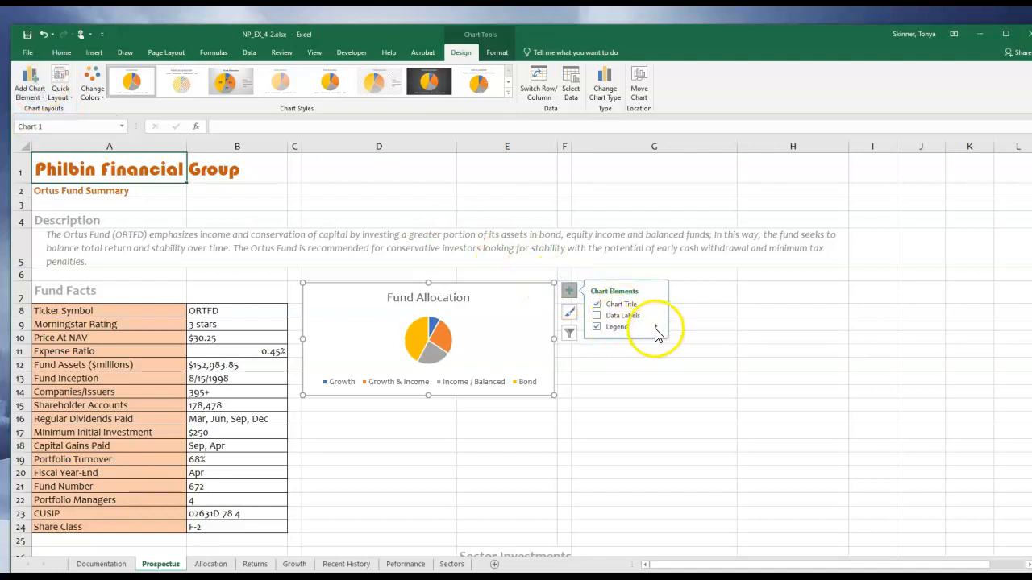
{"action": "left_click", "coordinate": [655, 326]}
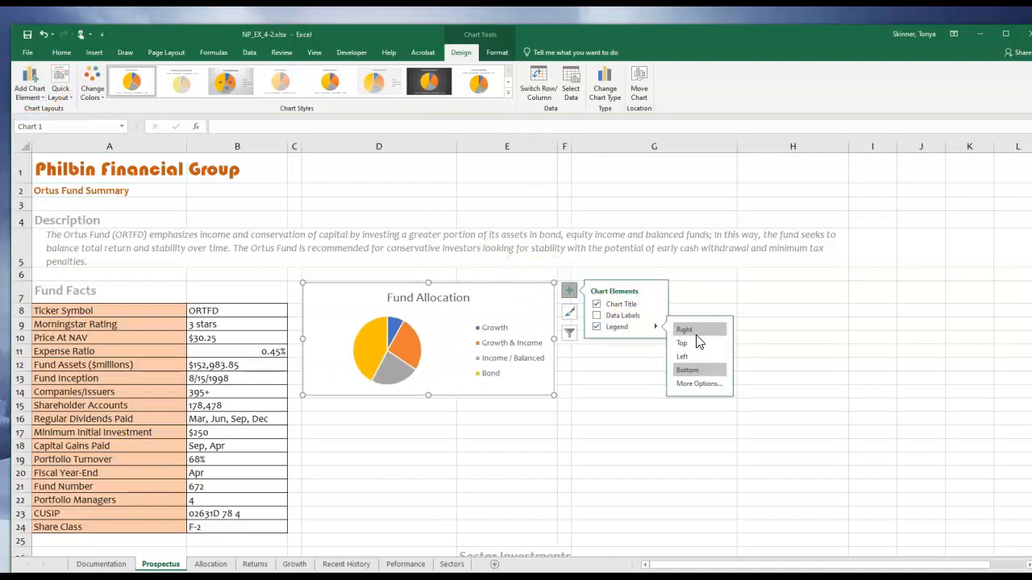
{"action": "left_click", "coordinate": [697, 333]}
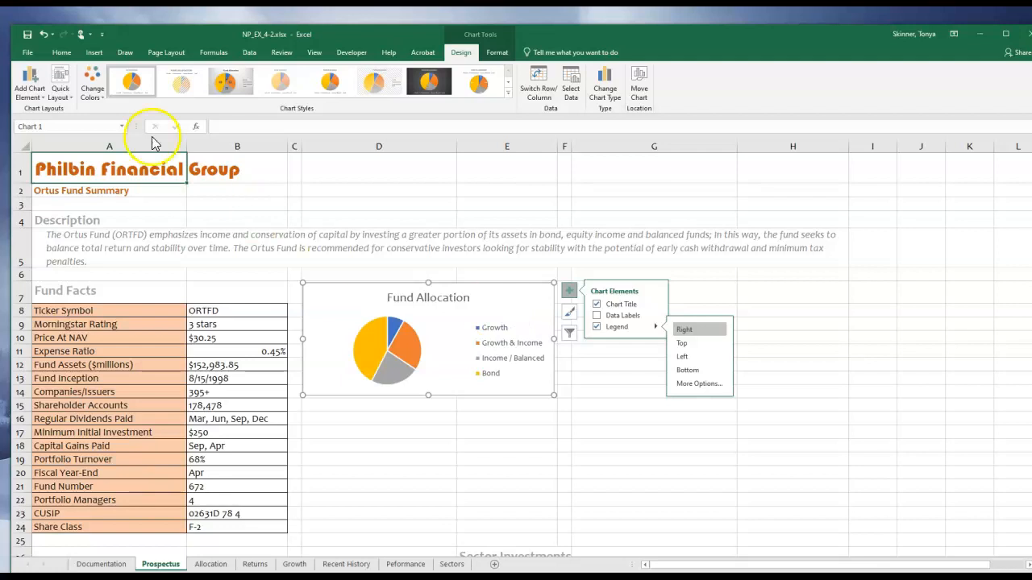
Recolor the Fund Allocation pie chart with the fifth monochromatic palette, shades of blue running from dark to light.
{"action": "left_click", "coordinate": [95, 95]}
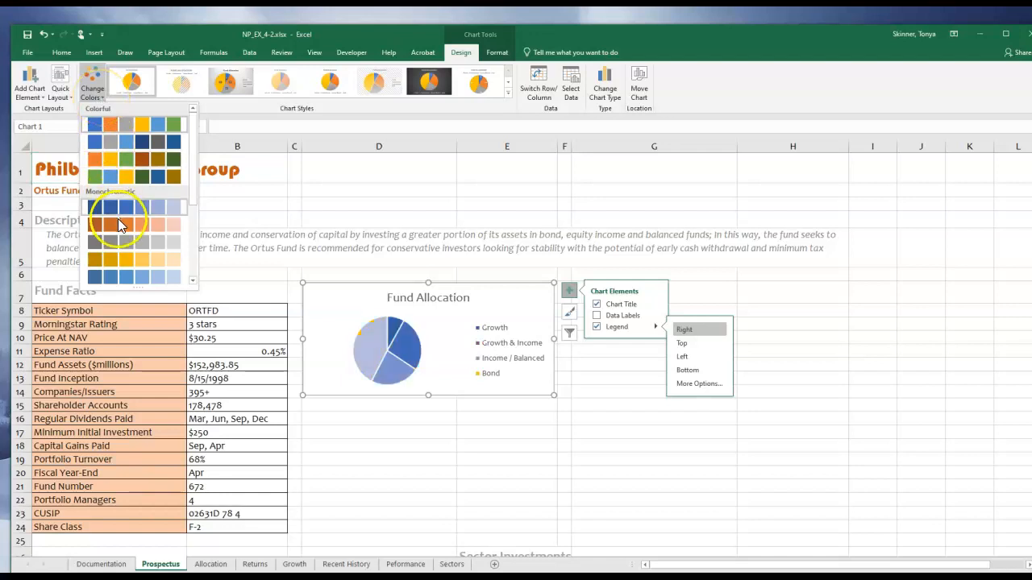
{"action": "left_click", "coordinate": [122, 275]}
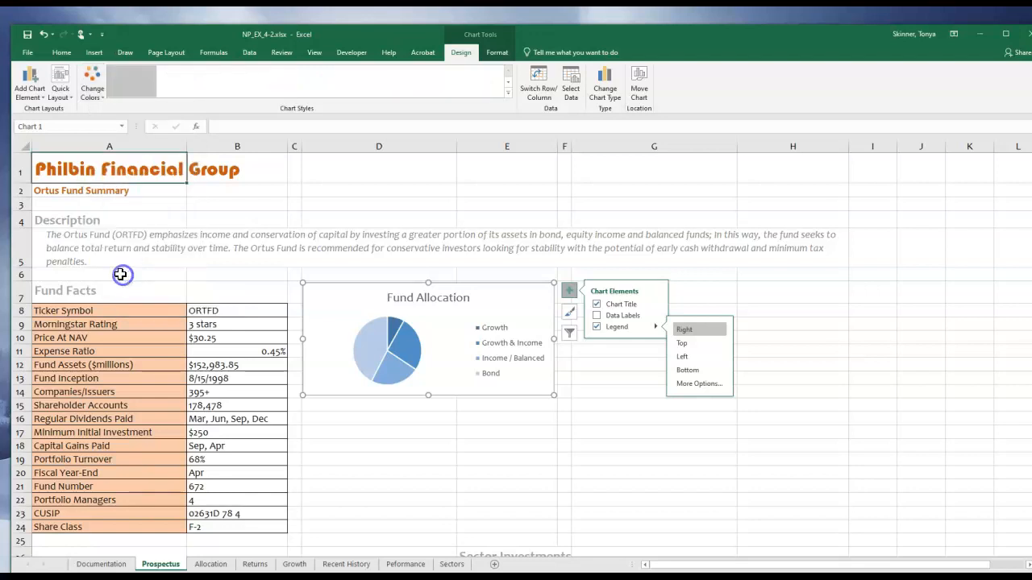
{"action": "left_click", "coordinate": [642, 424]}
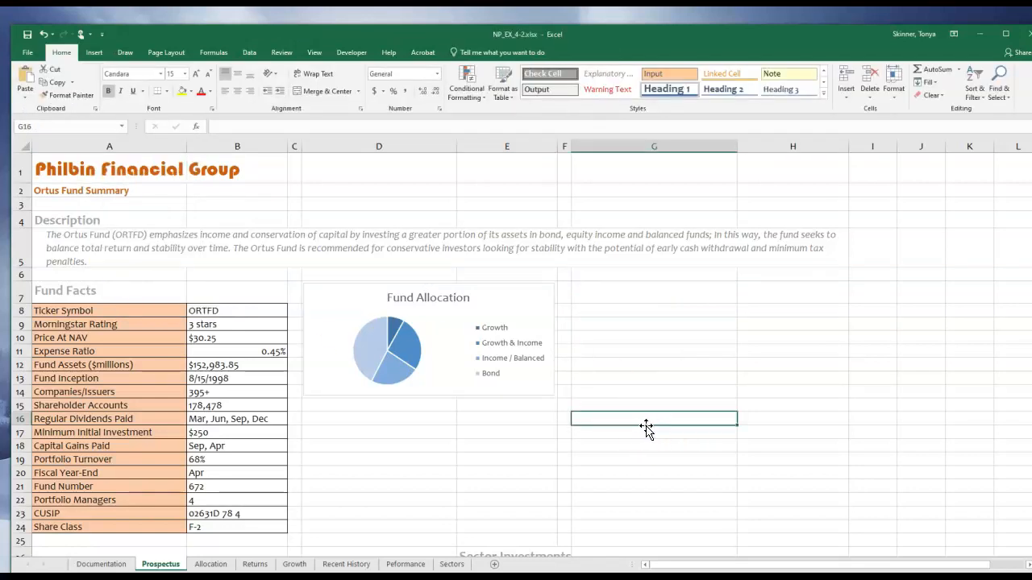
Add data labels to the Fund Allocation pie slices in the Outside End position.
{"action": "left_click", "coordinate": [382, 348]}
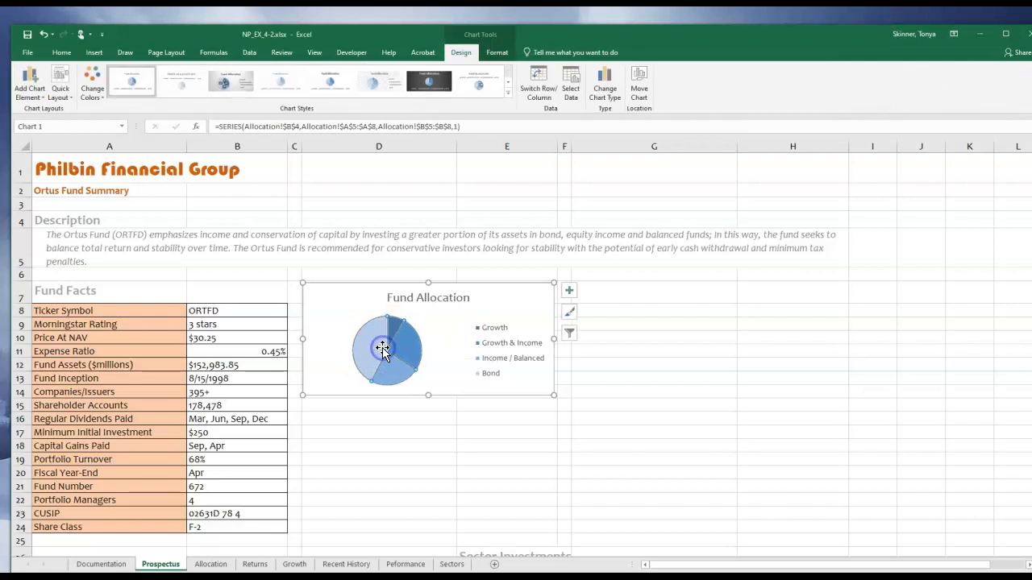
{"action": "left_click", "coordinate": [568, 291]}
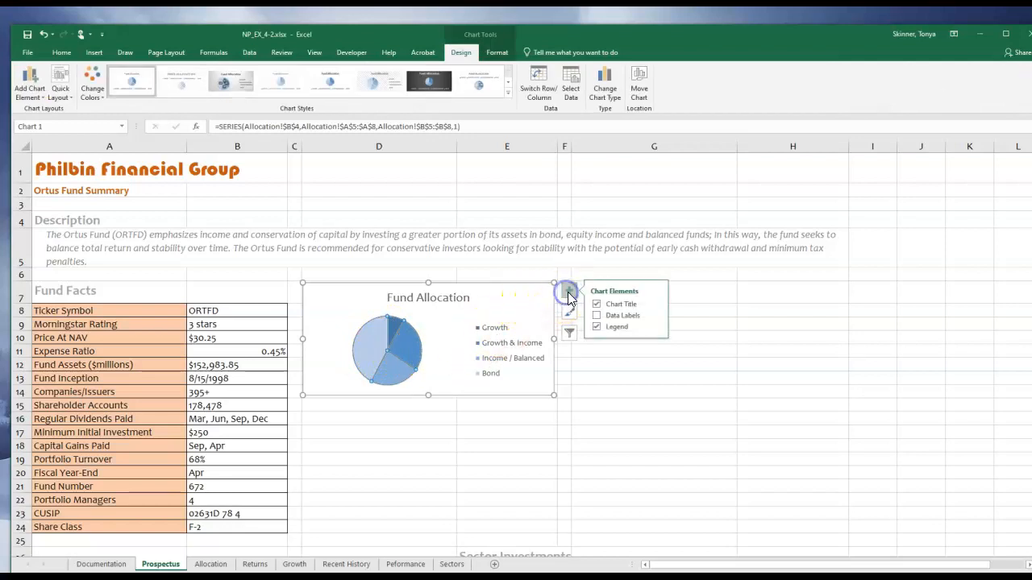
{"action": "left_click", "coordinate": [657, 317]}
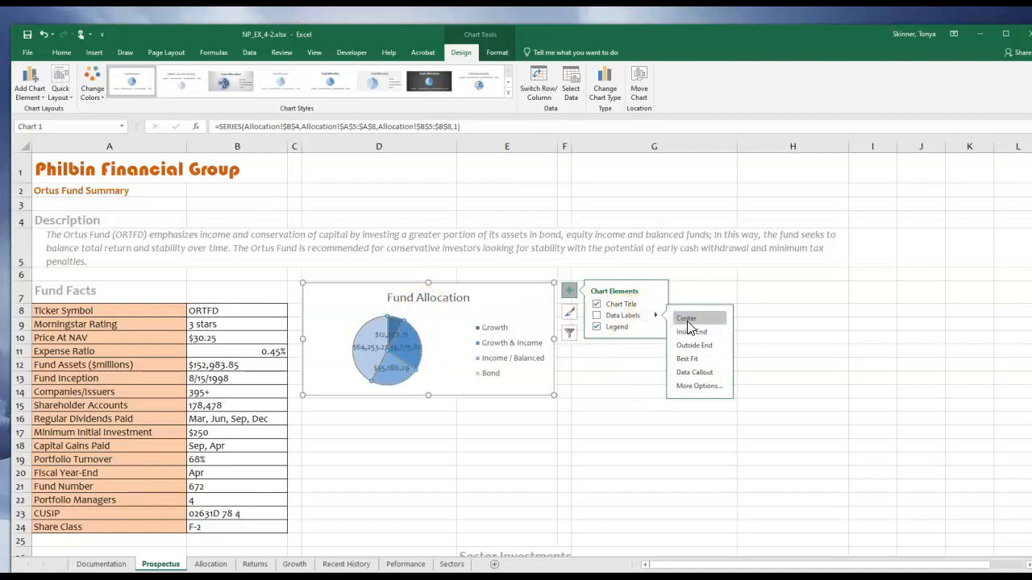
{"action": "left_click", "coordinate": [690, 337]}
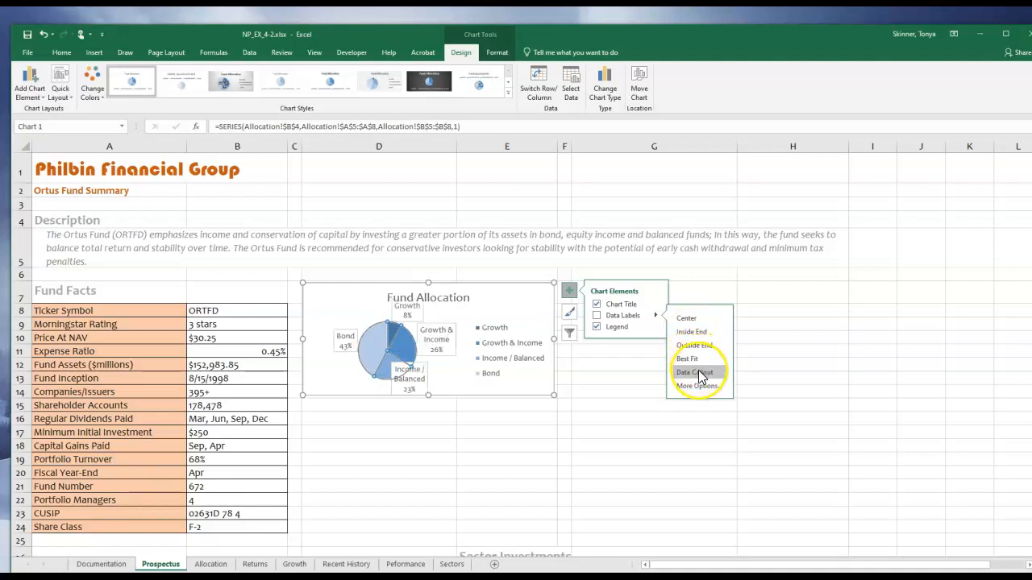
{"action": "left_click", "coordinate": [700, 376]}
{"action": "left_click", "coordinate": [700, 362]}
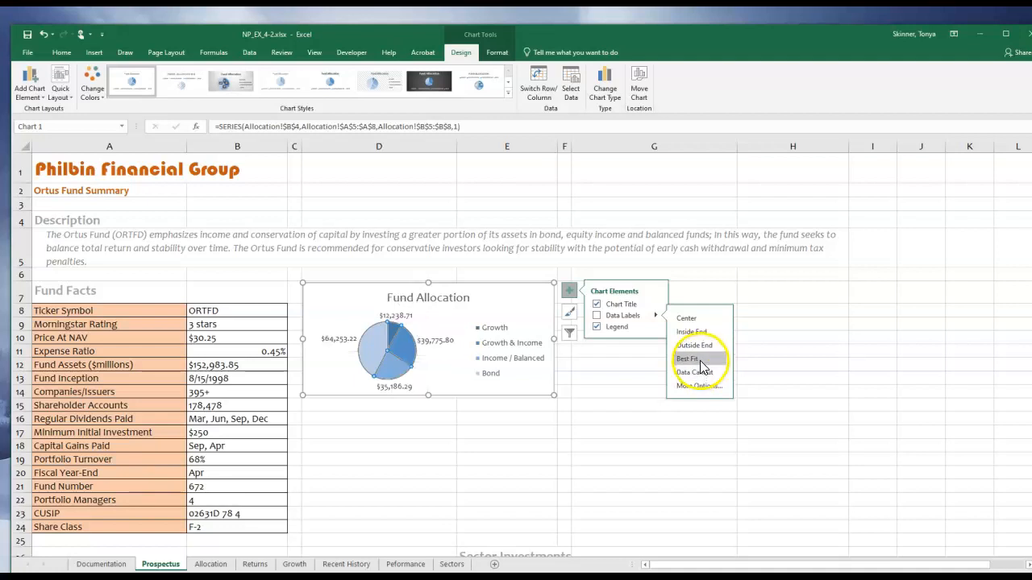
{"action": "left_click", "coordinate": [698, 335]}
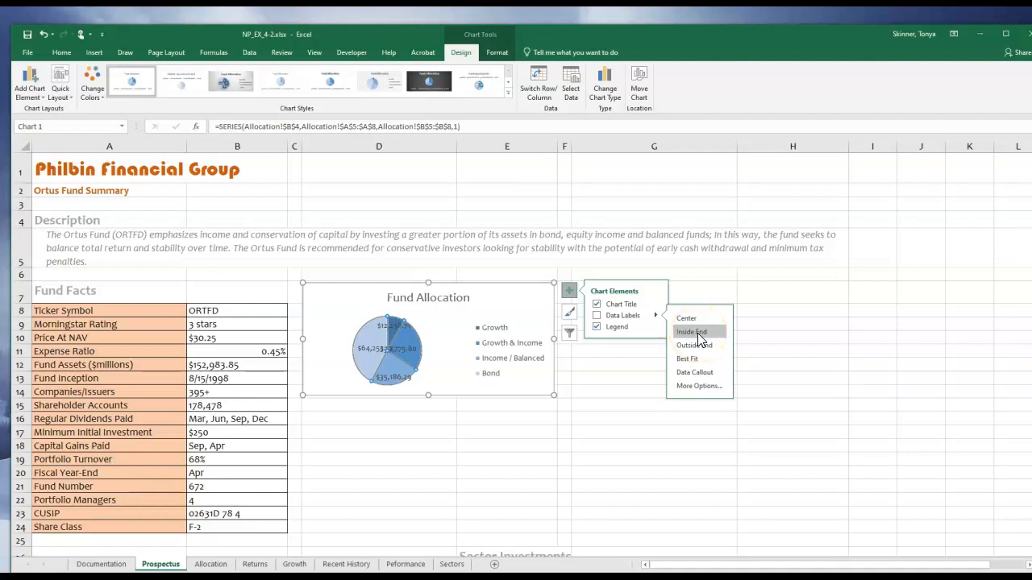
{"action": "left_click", "coordinate": [701, 345]}
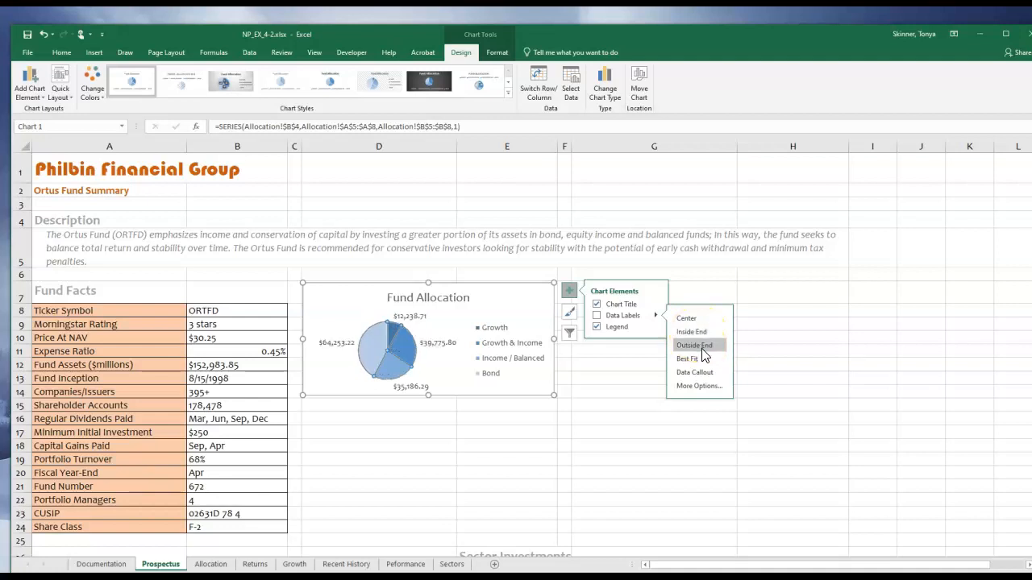
{"action": "left_click", "coordinate": [702, 349]}
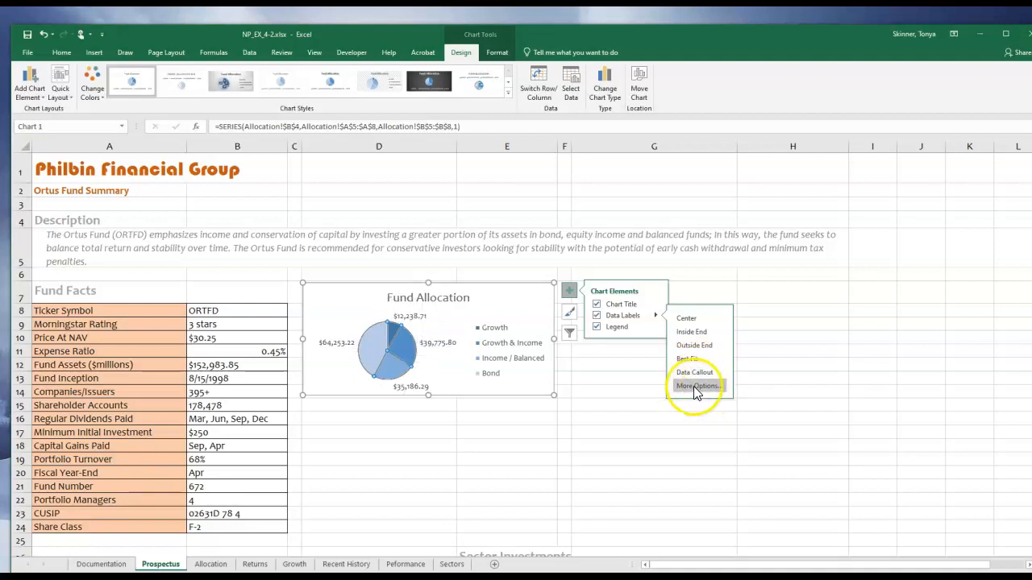
Set the pie chart's data labels to show percentages instead of values.
{"action": "left_click", "coordinate": [698, 386]}
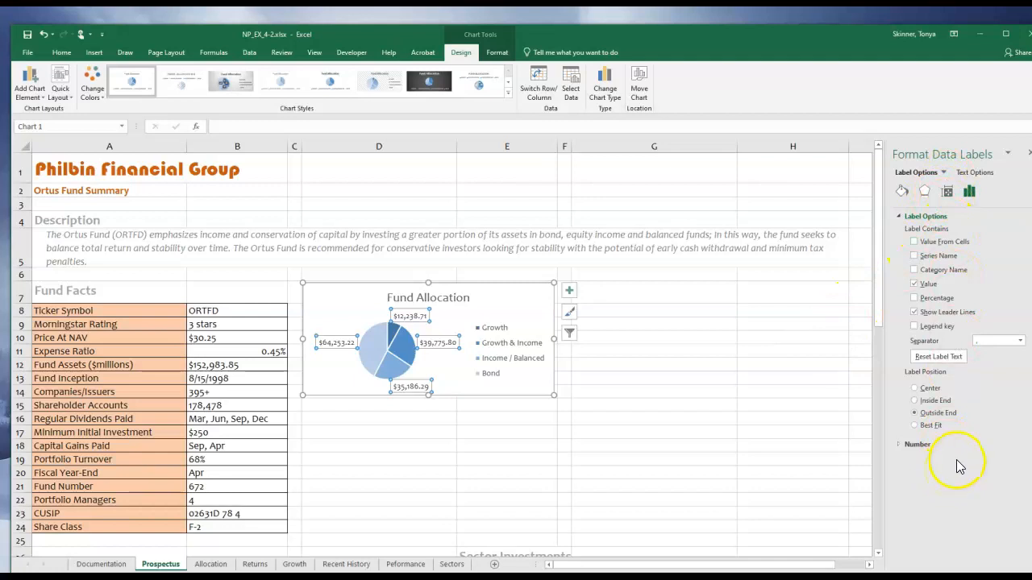
{"action": "left_click", "coordinate": [914, 299]}
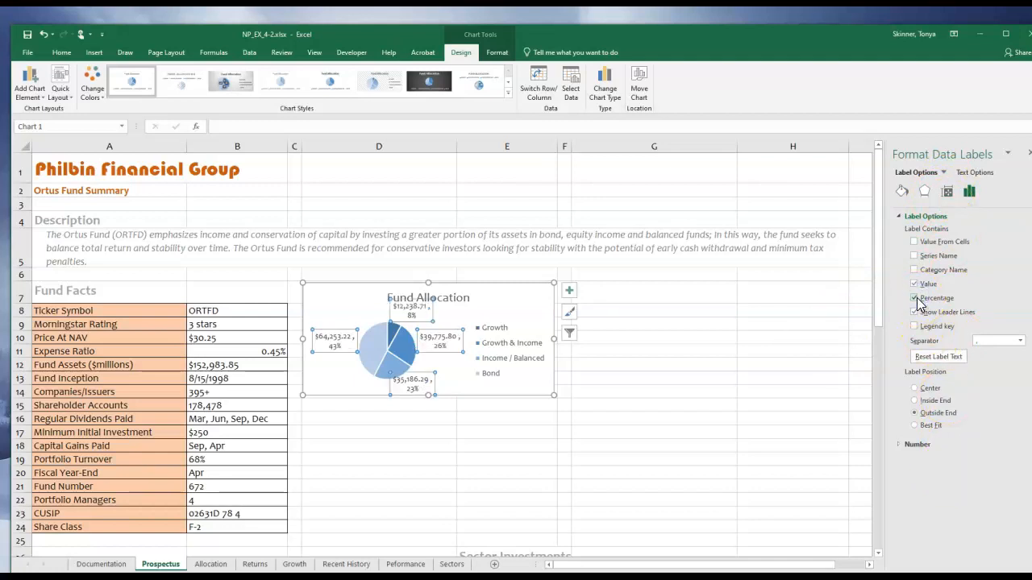
{"action": "left_click", "coordinate": [915, 284]}
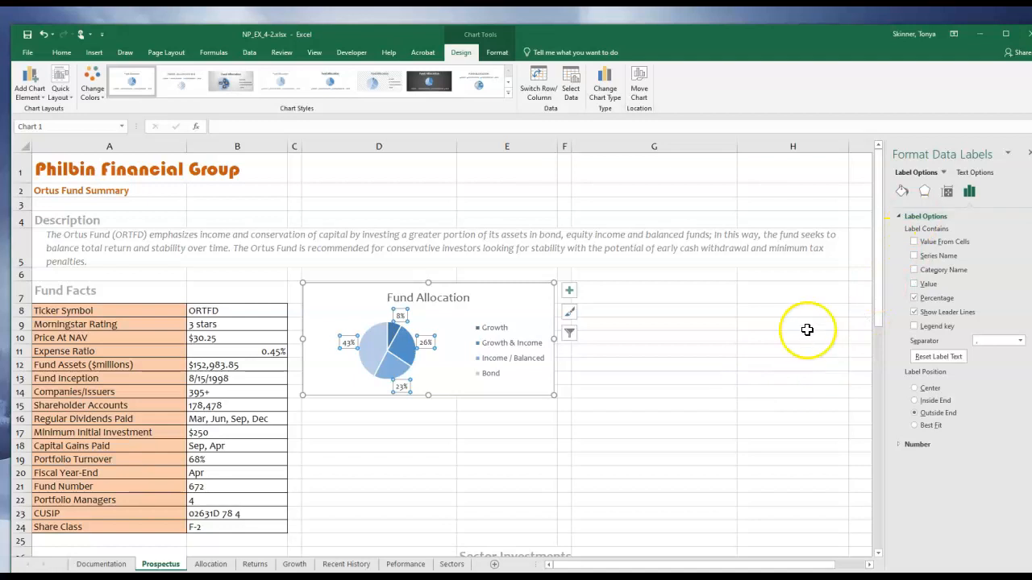
{"action": "left_click", "coordinate": [630, 370]}
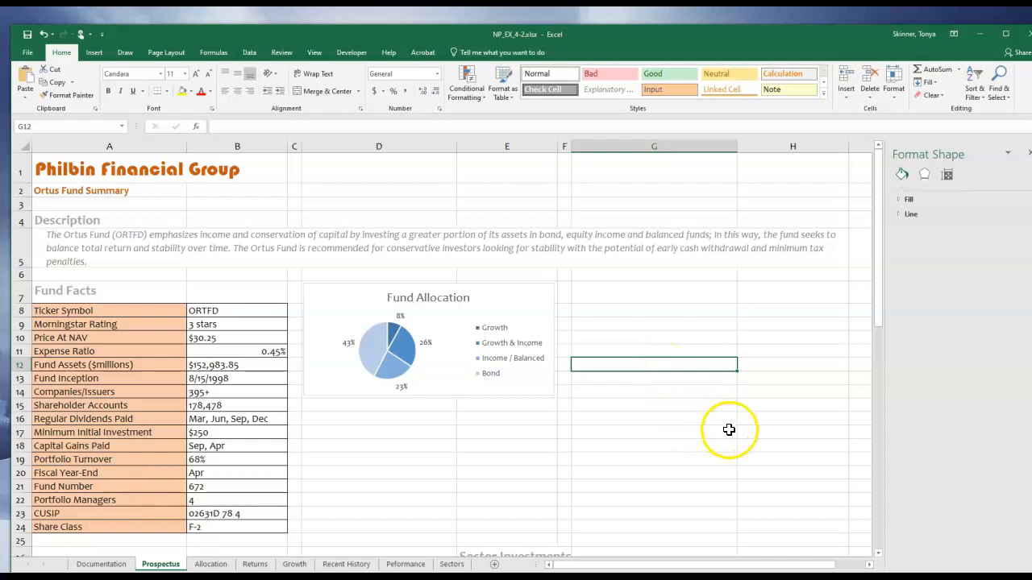
Insert a 2-D clustered column chart from the range A4:C9 on the Returns sheet.
{"action": "left_click", "coordinate": [255, 564]}
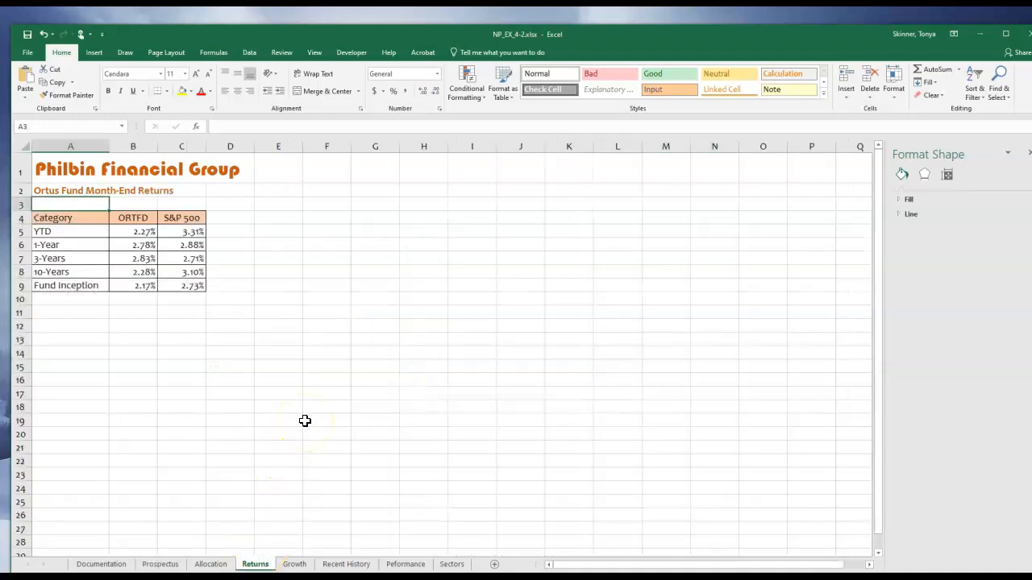
{"action": "left_click_drag", "start_coordinate": [69, 222], "coordinate": [177, 286]}
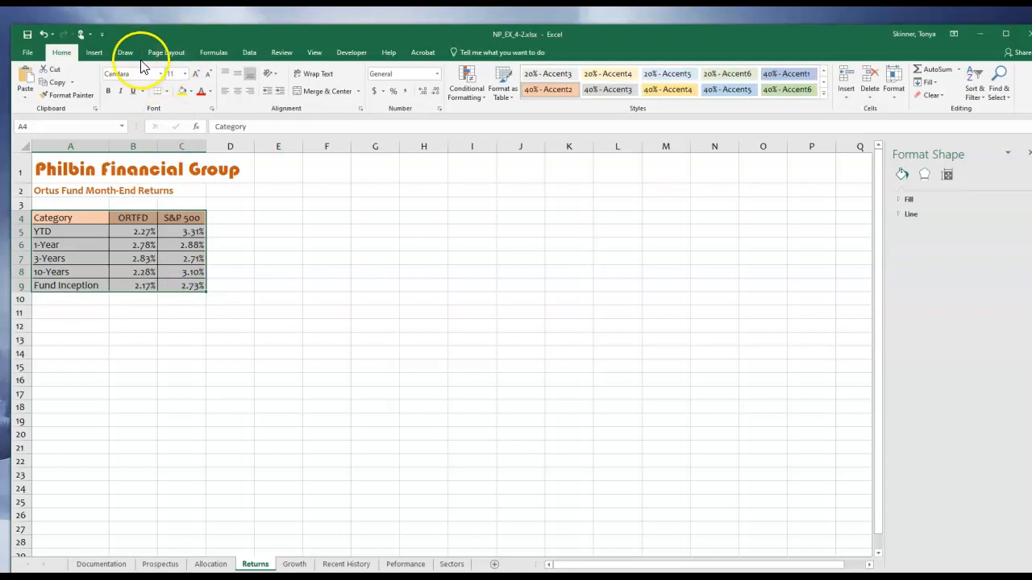
{"action": "left_click", "coordinate": [94, 53]}
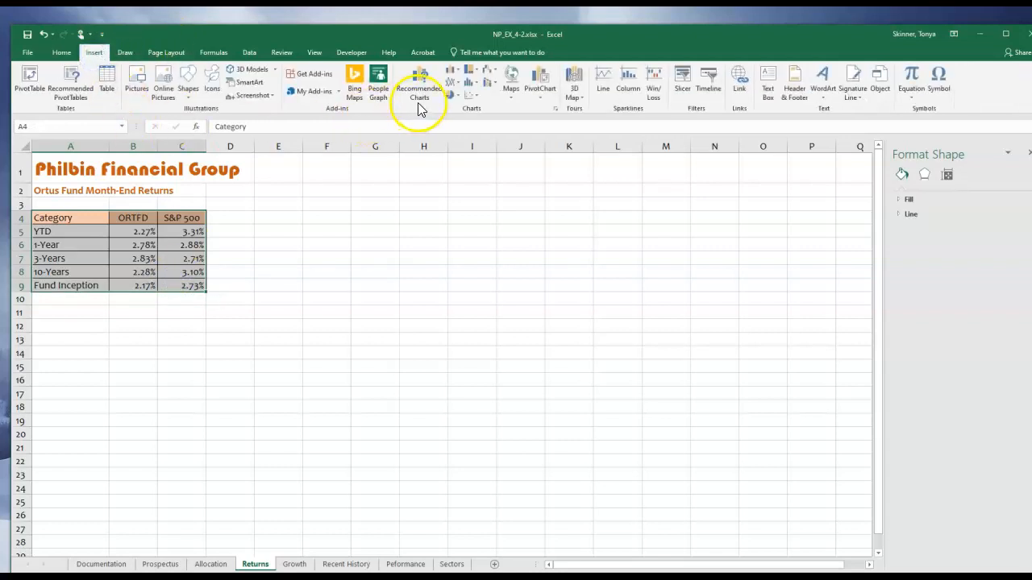
{"action": "left_click", "coordinate": [456, 74]}
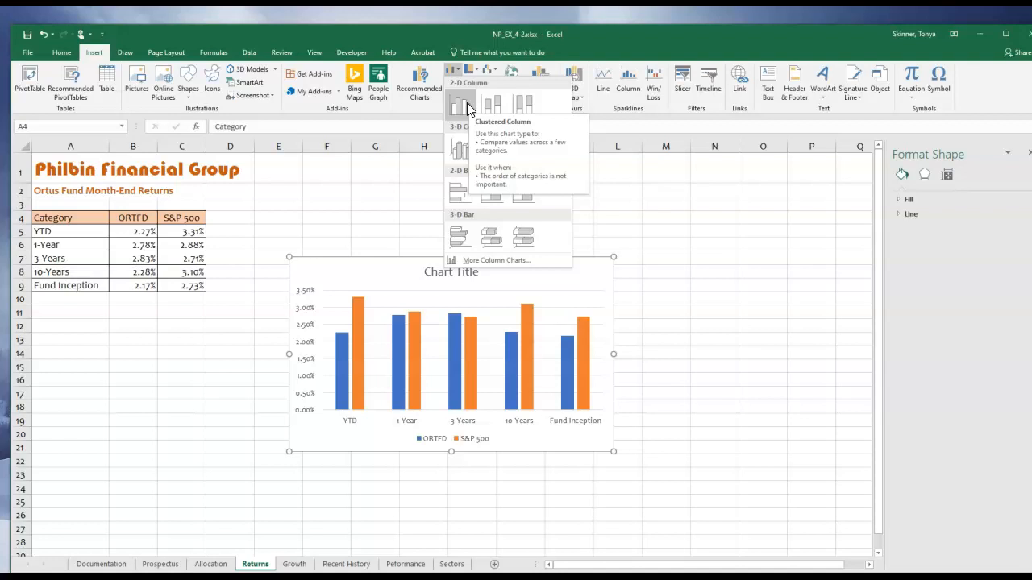
{"action": "left_click", "coordinate": [467, 103]}
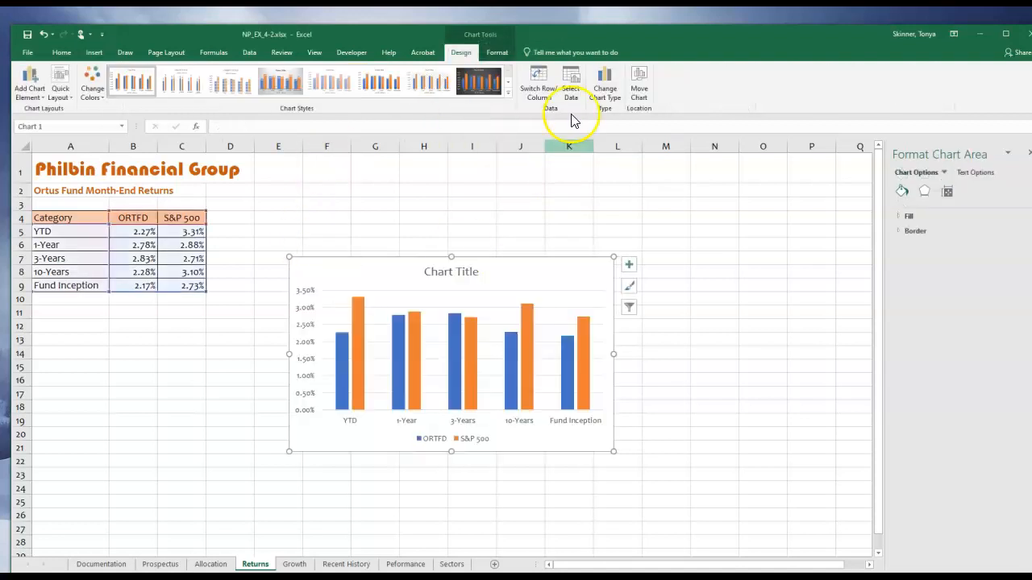
Move the returns column chart to the Prospectus sheet as an embedded object.
{"action": "left_click", "coordinate": [642, 82]}
{"action": "left_click", "coordinate": [384, 370]}
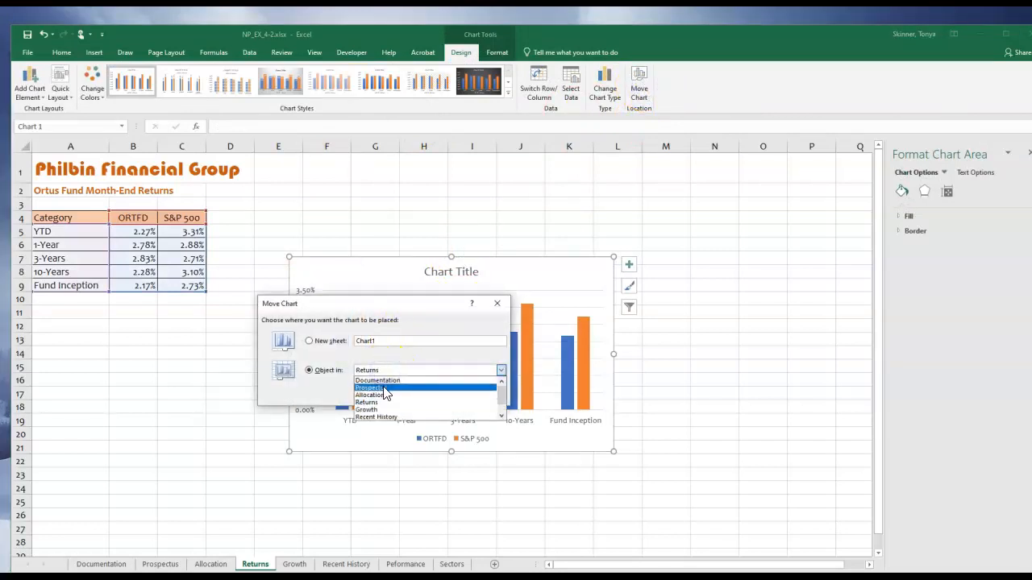
{"action": "left_click", "coordinate": [385, 389]}
{"action": "left_click", "coordinate": [443, 397]}
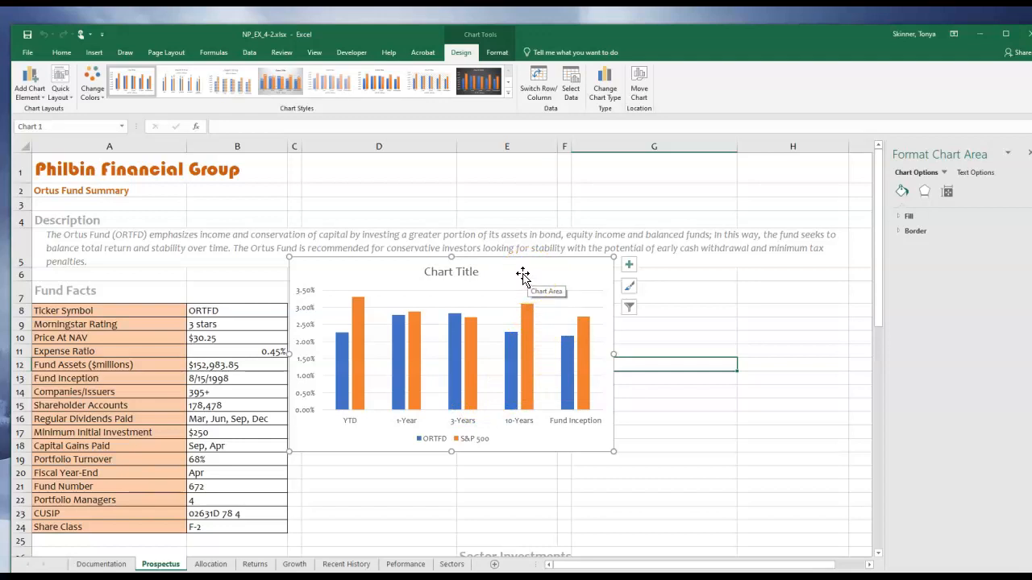
Replace the column chart's placeholder title with "Month-End Returns".
{"action": "left_click", "coordinate": [466, 272]}
{"action": "left_click_drag", "start_coordinate": [478, 271], "coordinate": [422, 271]}
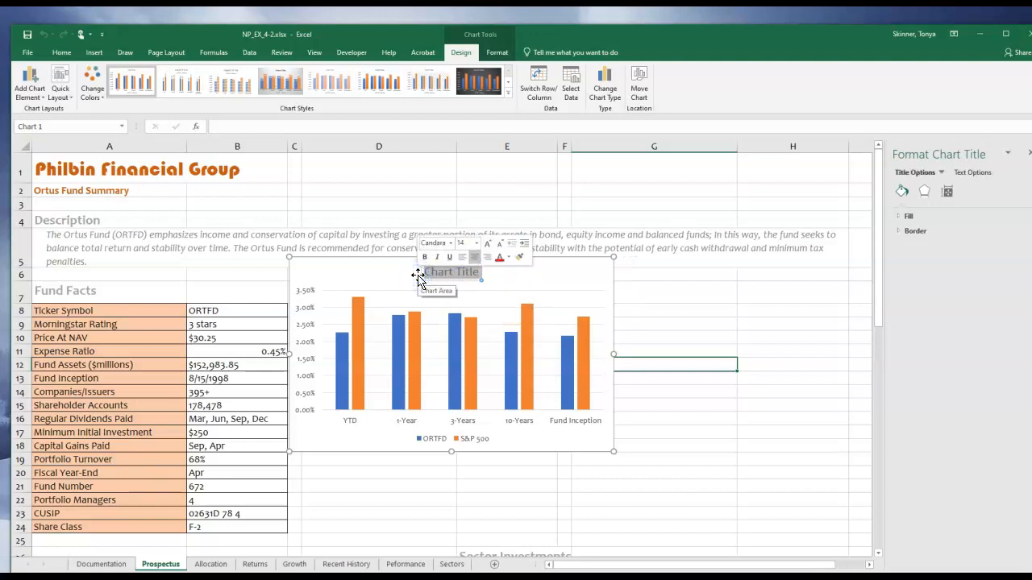
{"action": "type", "text": "Month-End Returns"}
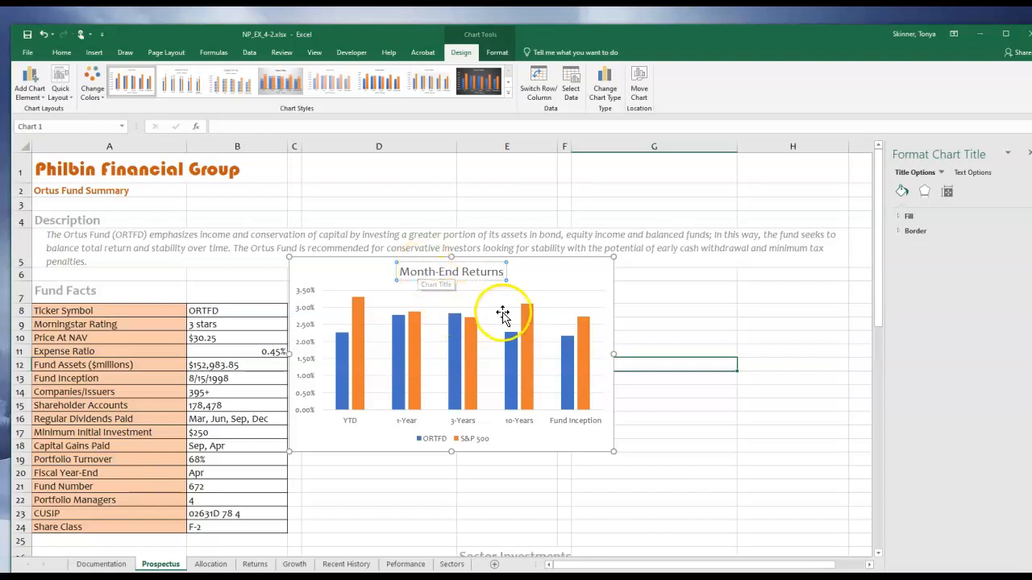
{"action": "left_click", "coordinate": [648, 298]}
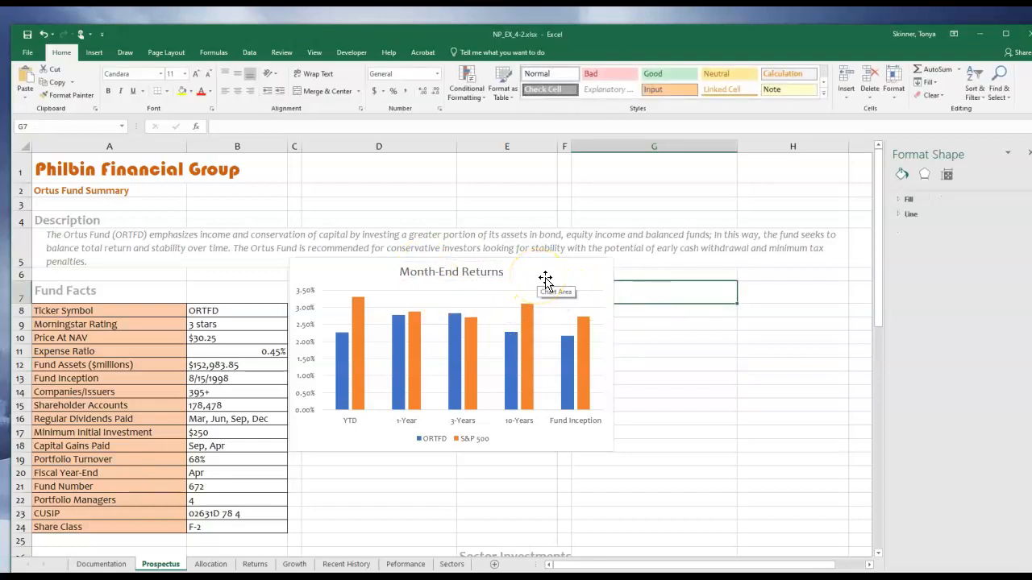
Place the Month-End Returns chart's legend on the right side of the chart.
{"action": "left_click", "coordinate": [547, 280]}
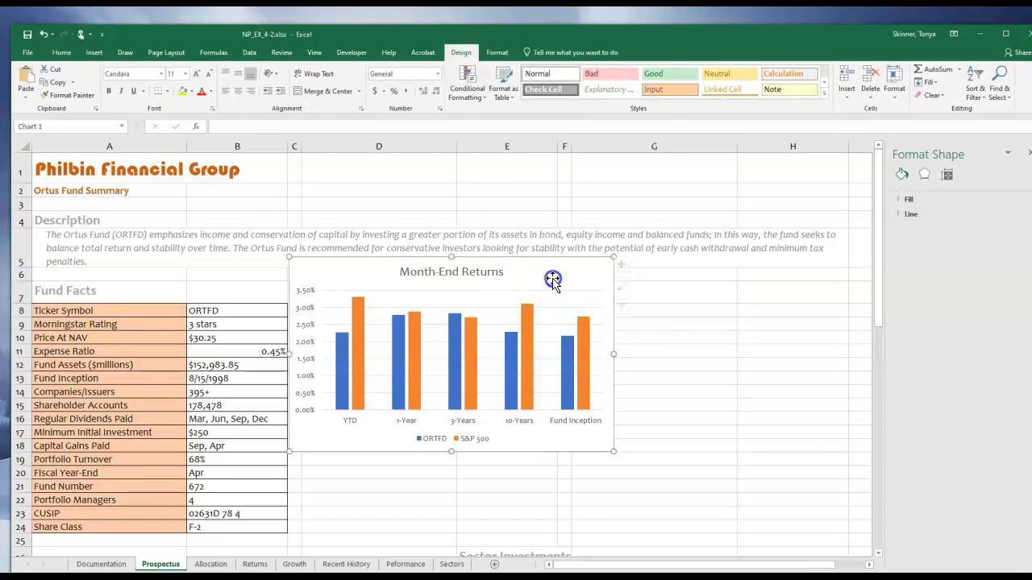
{"action": "left_click", "coordinate": [628, 268]}
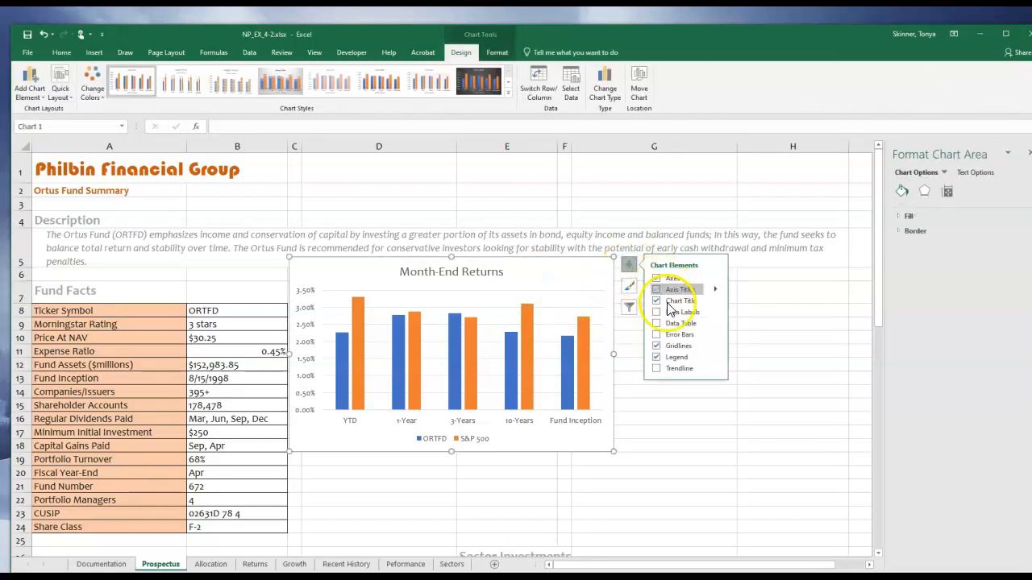
{"action": "left_click", "coordinate": [716, 359]}
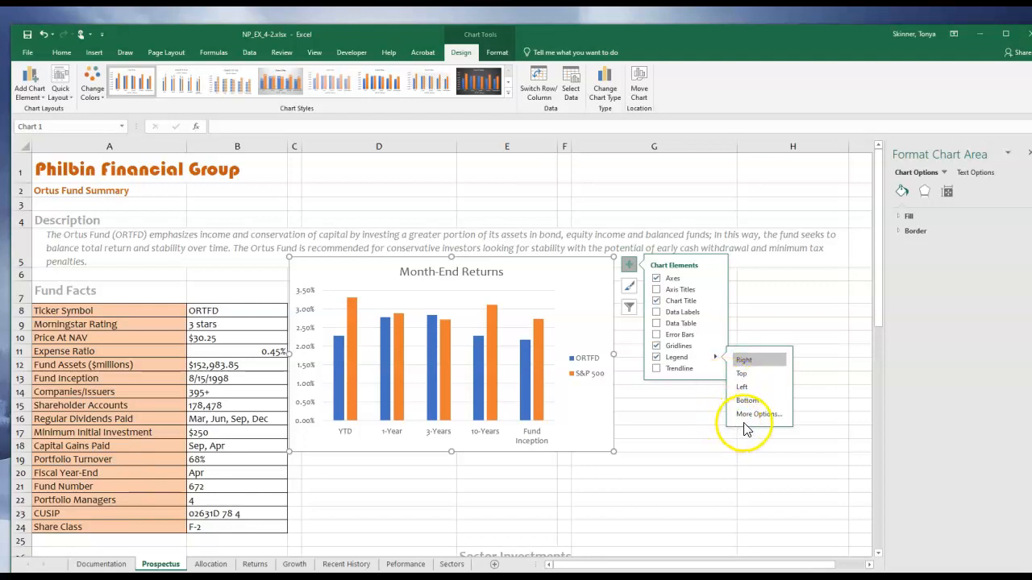
{"action": "left_click", "coordinate": [702, 444]}
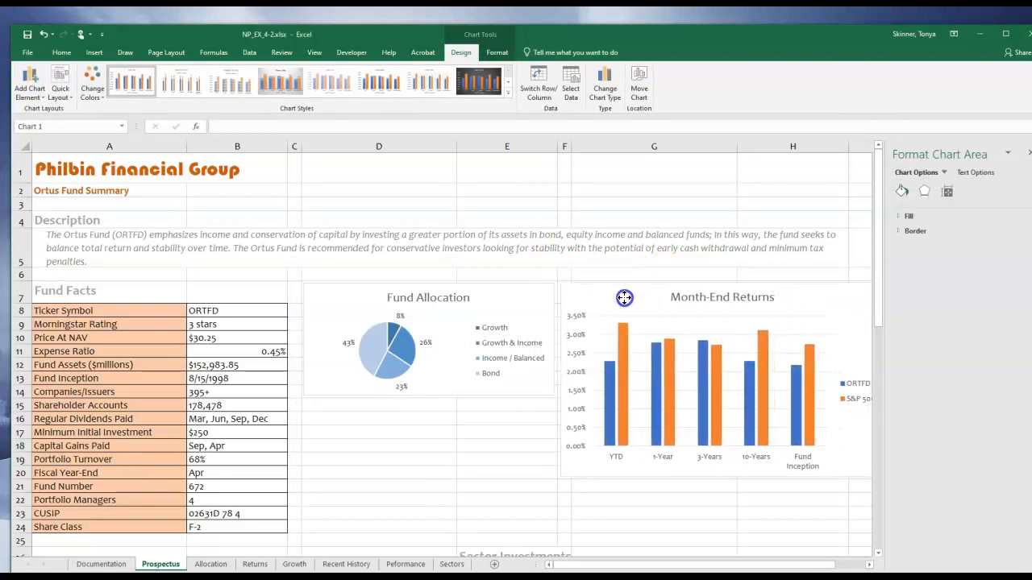
Position the Month-End Returns chart's upper-left corner in cell F7 and shrink the chart to cover about F7:H14.
{"action": "left_click", "coordinate": [625, 298]}
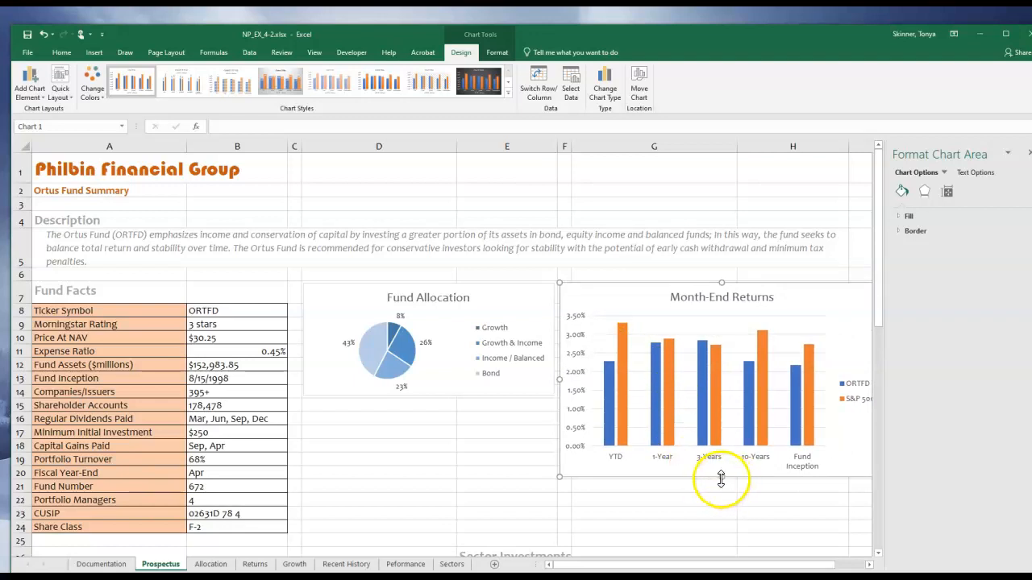
{"action": "left_click_drag", "start_coordinate": [720, 479], "coordinate": [695, 394]}
{"action": "left_click_drag", "start_coordinate": [796, 565], "coordinate": [820, 567]}
{"action": "left_click_drag", "start_coordinate": [729, 339], "coordinate": [692, 339]}
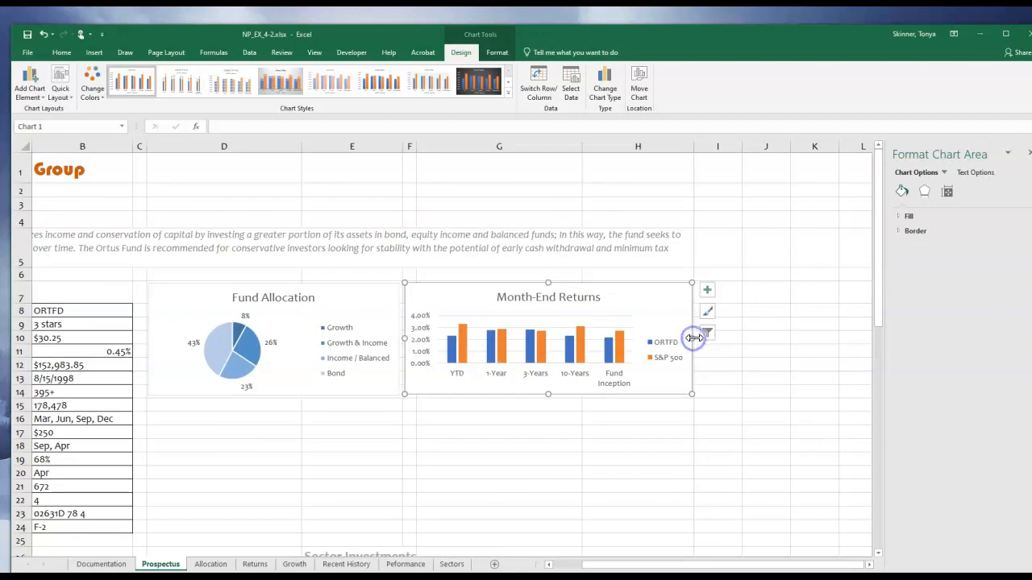
{"action": "left_click", "coordinate": [713, 412]}
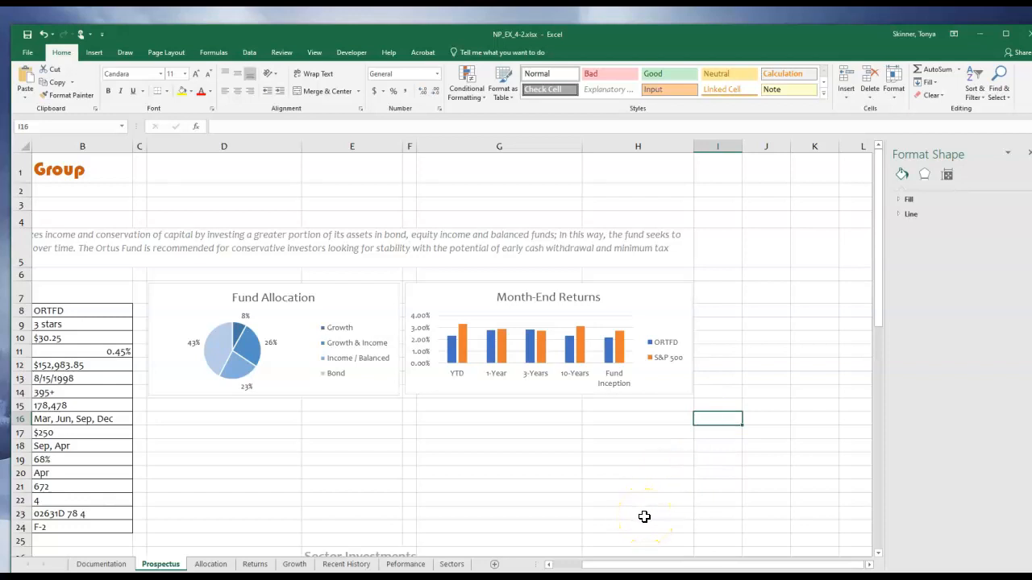
Insert a 2-D line chart from the range A4:C25 on the Growth sheet.
{"action": "left_click", "coordinate": [292, 565]}
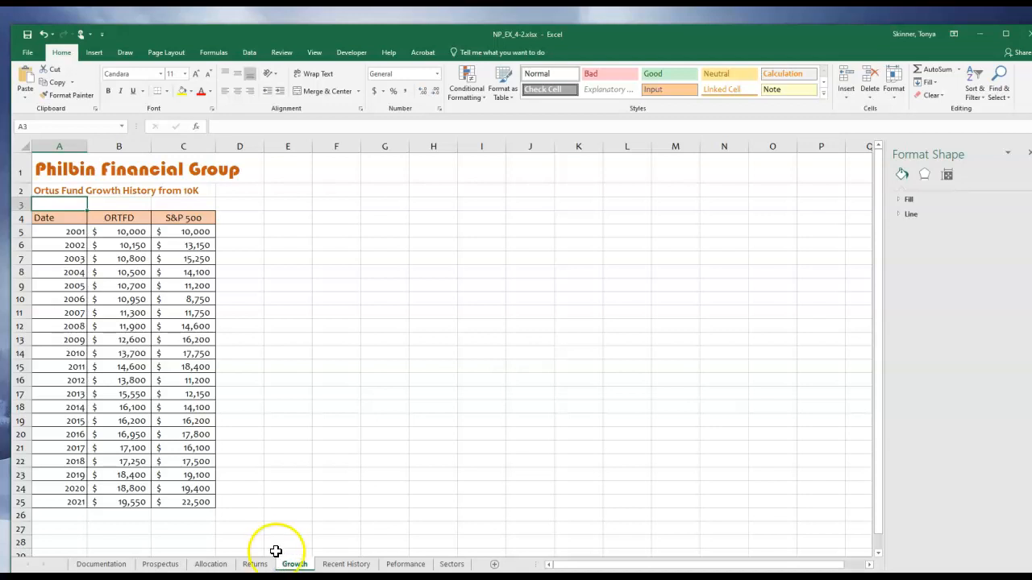
{"action": "left_click", "coordinate": [60, 216]}
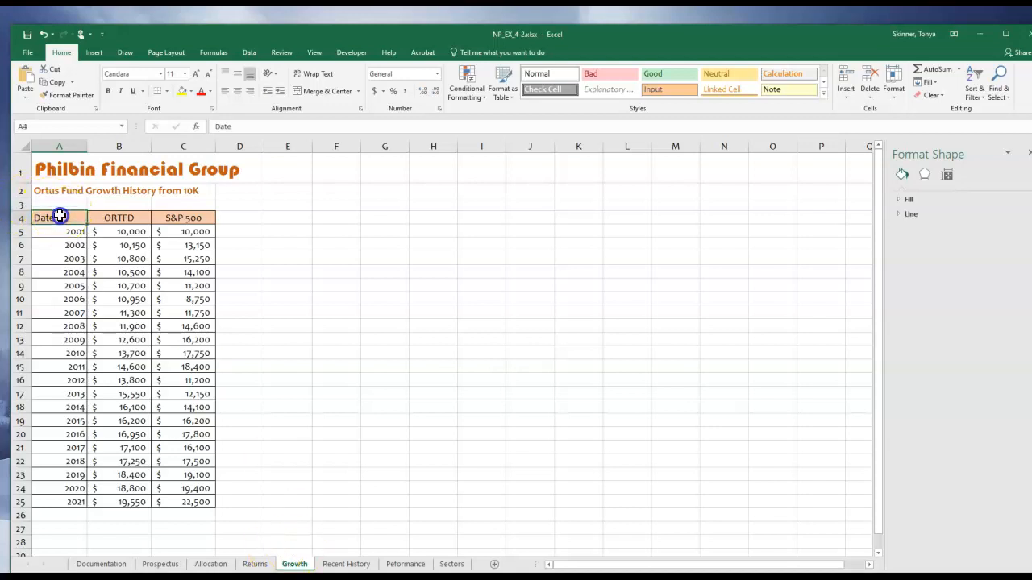
{"action": "left_click_drag", "start_coordinate": [60, 216], "coordinate": [189, 507]}
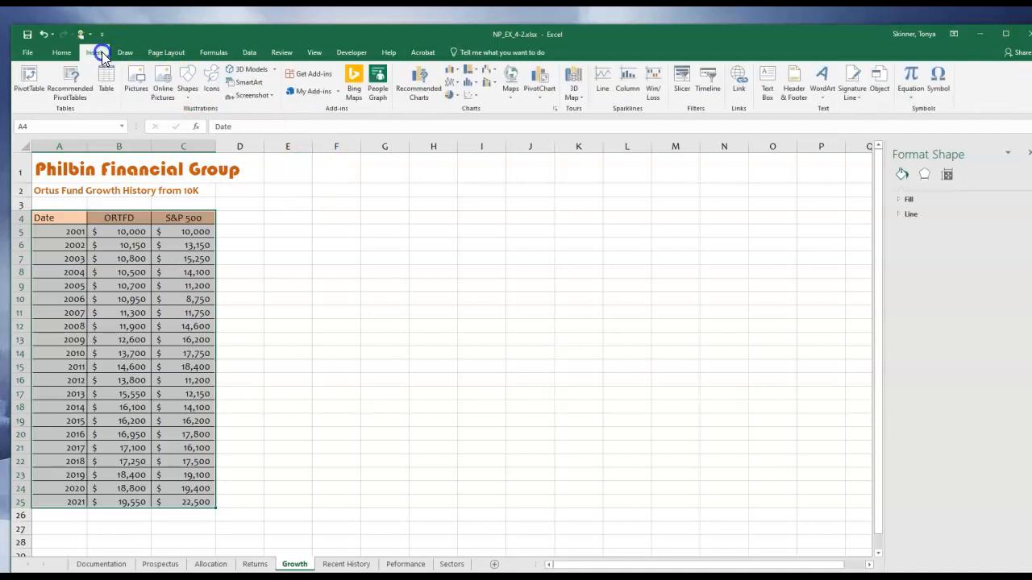
{"action": "left_click", "coordinate": [450, 82]}
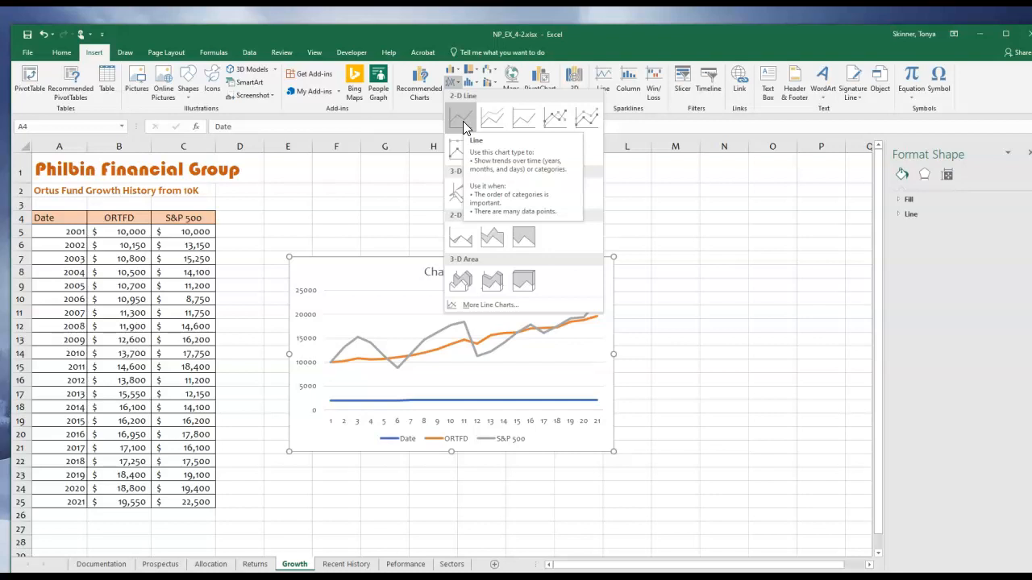
{"action": "left_click", "coordinate": [464, 123]}
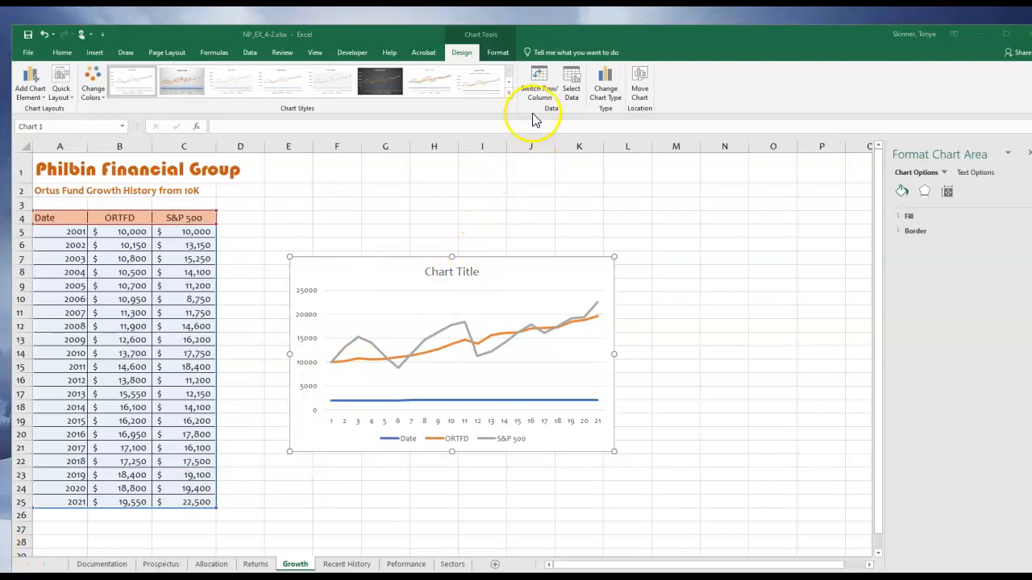
Exclude the Date series from the line chart's data source, keeping ORTFD and S&P 500.
{"action": "left_click", "coordinate": [562, 272]}
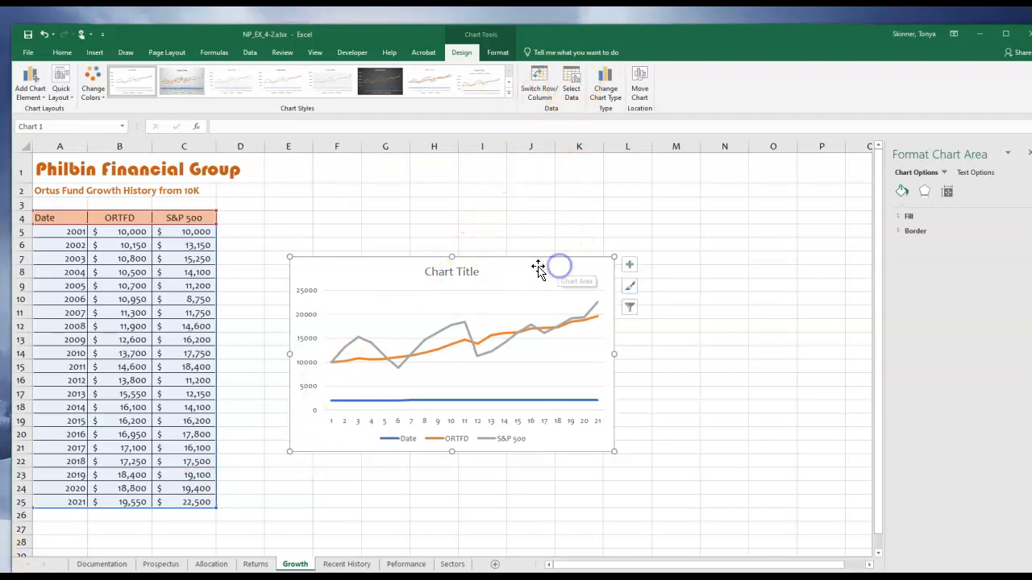
{"action": "double_click", "coordinate": [557, 32]}
{"action": "left_click_drag", "start_coordinate": [551, 17], "coordinate": [547, 24]}
{"action": "left_click", "coordinate": [567, 86]}
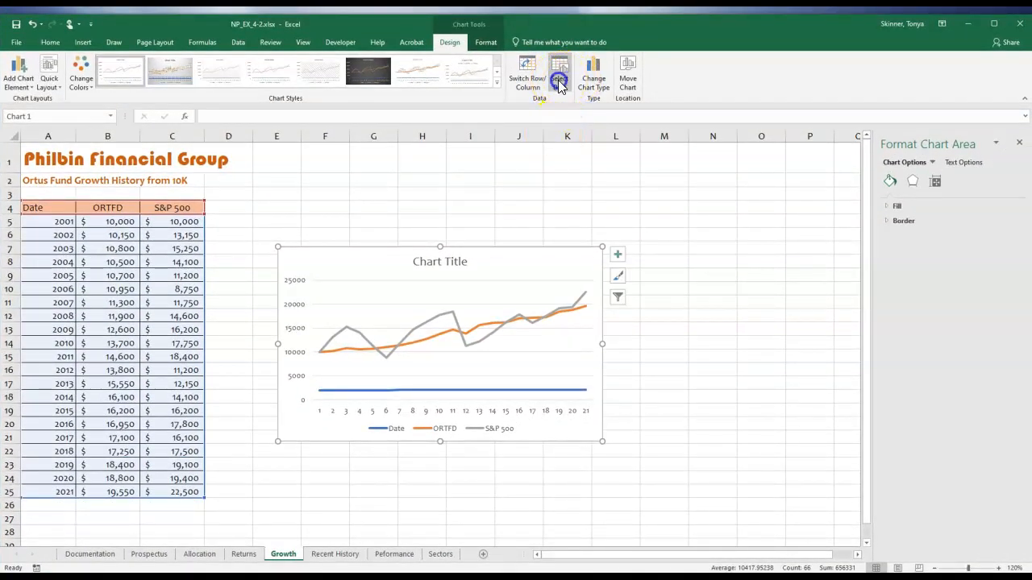
{"action": "left_click_drag", "start_coordinate": [424, 289], "coordinate": [671, 189]}
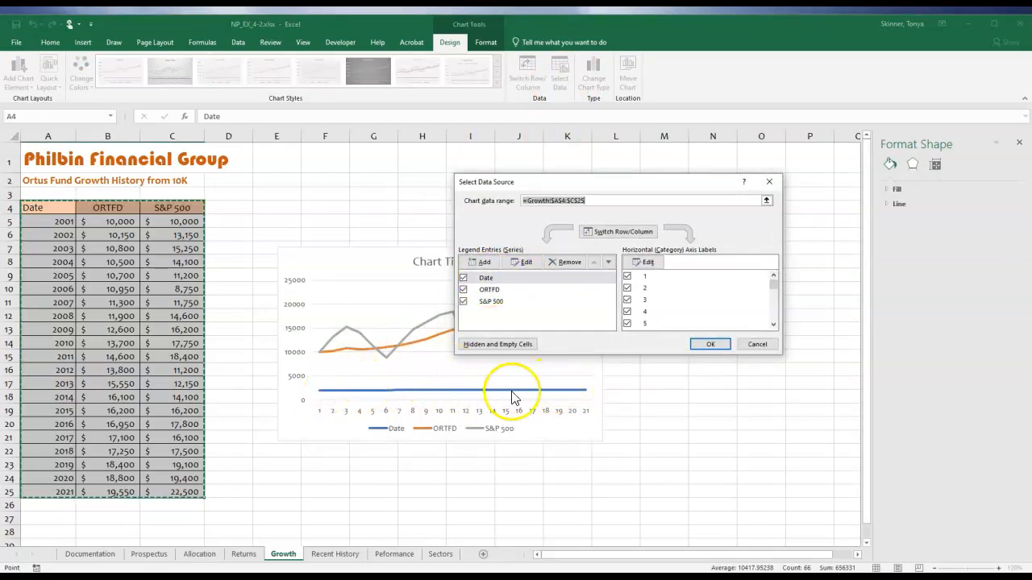
{"action": "left_click", "coordinate": [463, 279]}
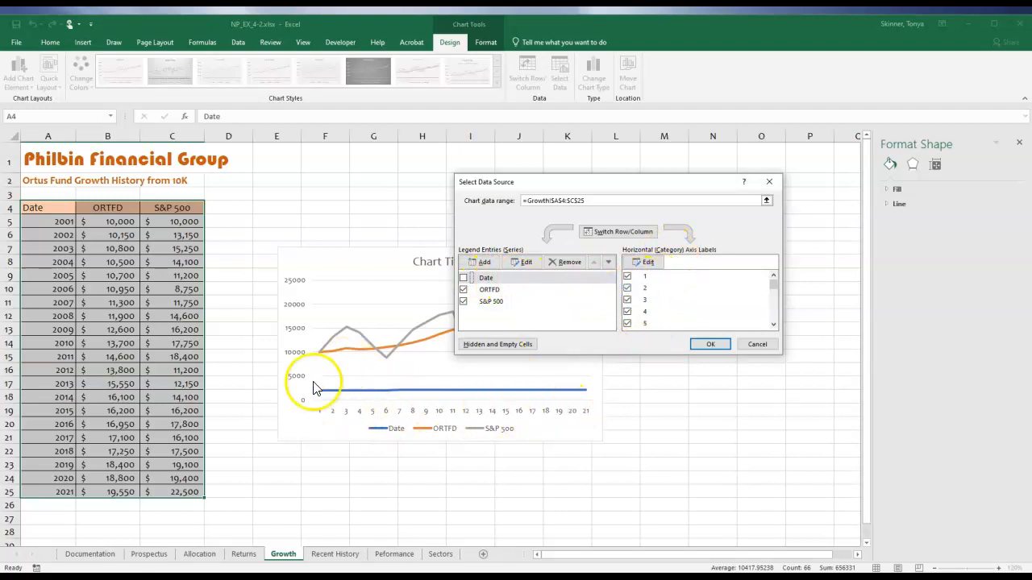
Set the line chart's horizontal axis labels to the years in Growth!A5:A25 and apply the data source changes.
{"action": "left_click", "coordinate": [648, 264]}
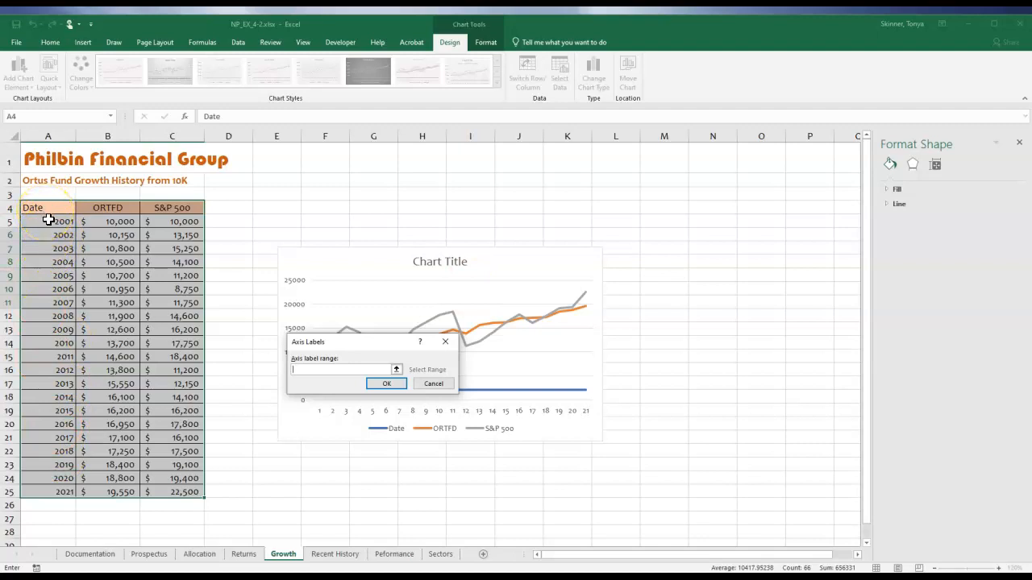
{"action": "left_click_drag", "start_coordinate": [49, 221], "coordinate": [46, 492]}
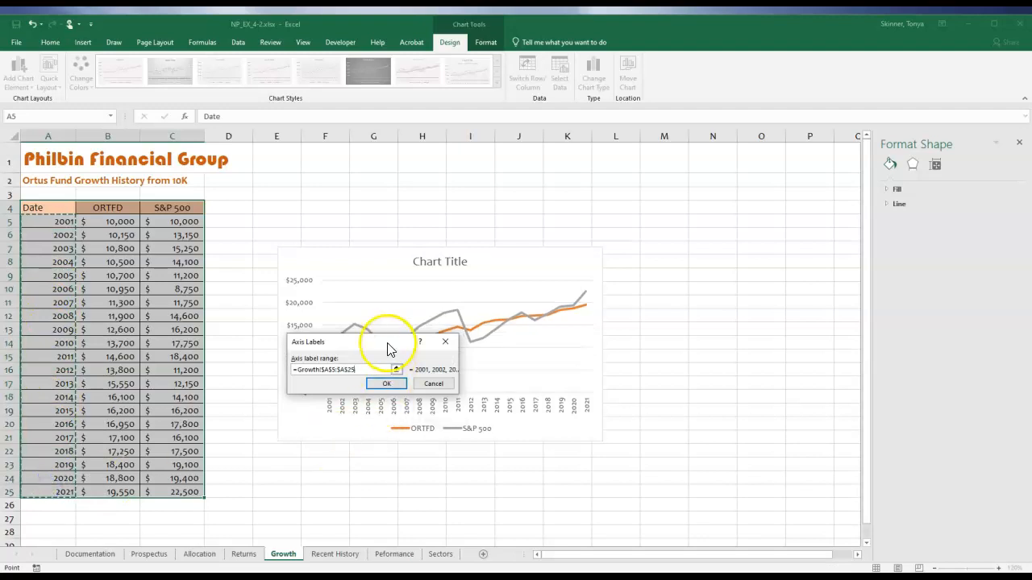
{"action": "left_click_drag", "start_coordinate": [387, 342], "coordinate": [454, 191]}
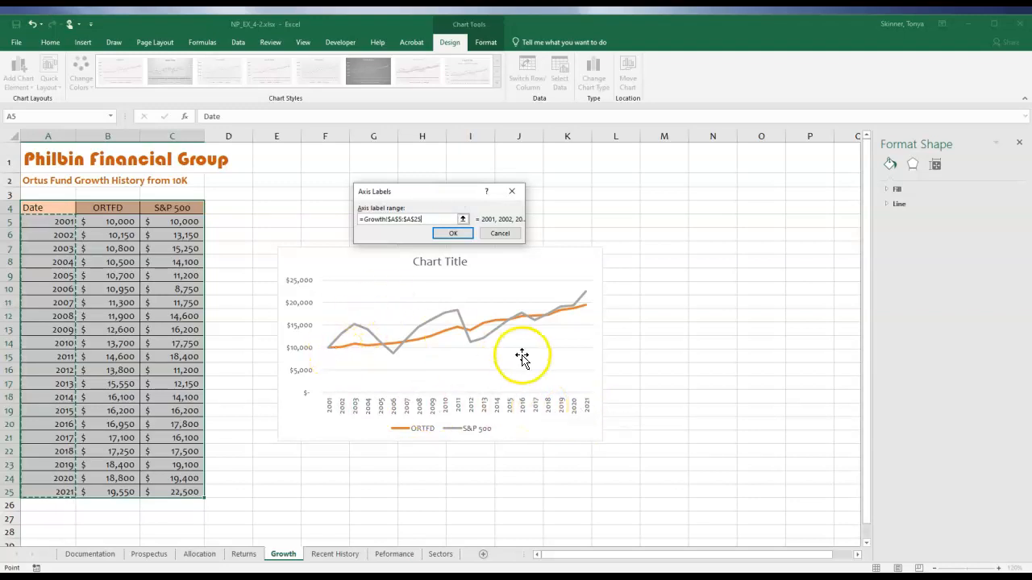
{"action": "left_click", "coordinate": [453, 234]}
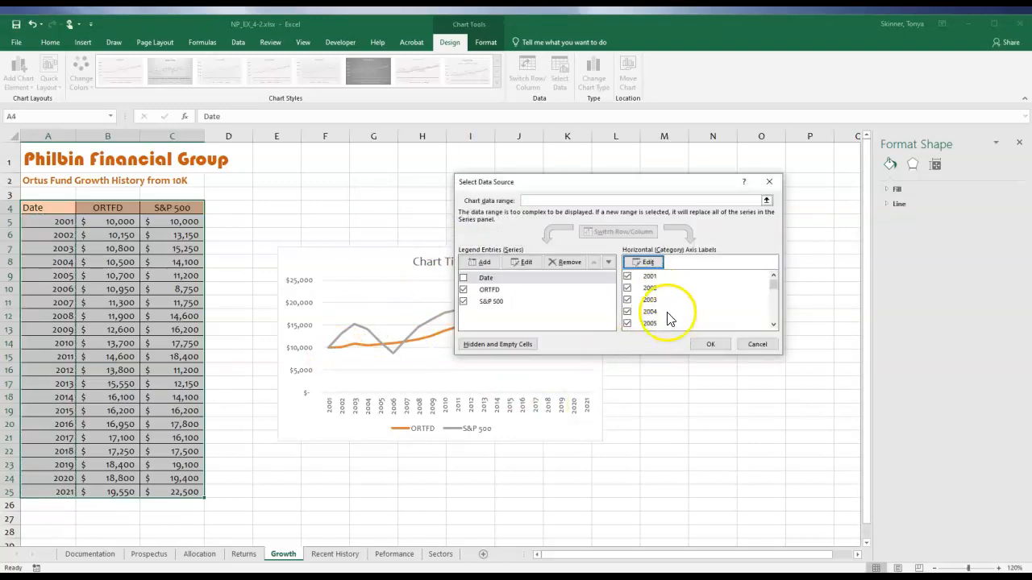
{"action": "left_click", "coordinate": [709, 344]}
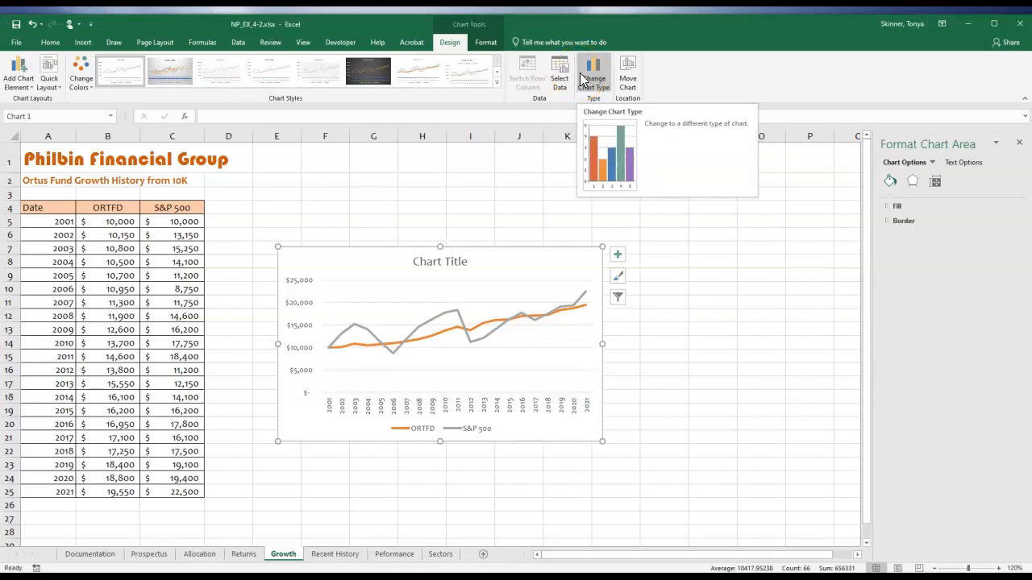
Move the growth line chart to the Prospectus sheet as an embedded object.
{"action": "left_click", "coordinate": [627, 74]}
{"action": "left_click", "coordinate": [603, 260]}
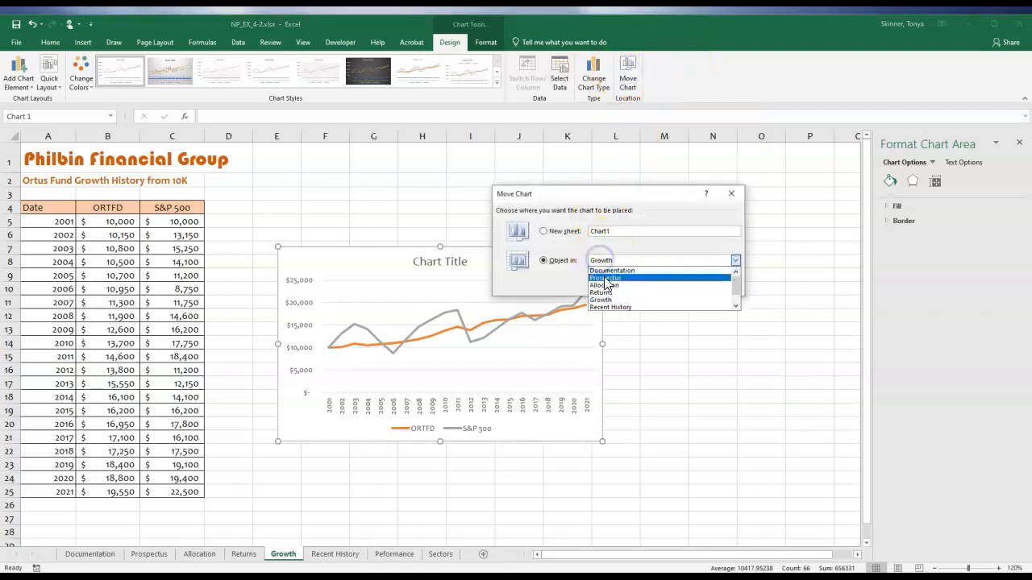
{"action": "left_click", "coordinate": [603, 274]}
{"action": "left_click", "coordinate": [667, 284]}
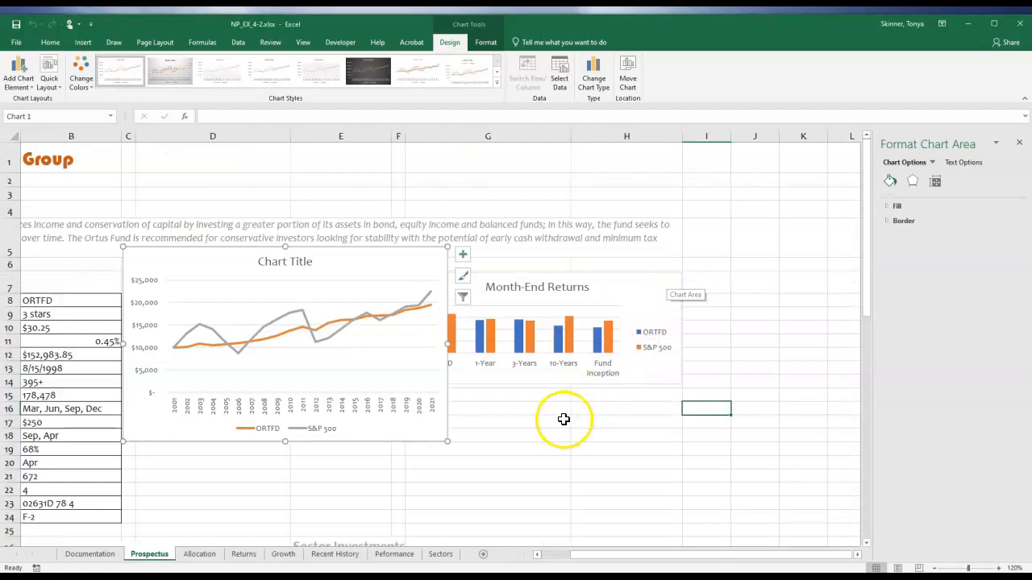
Position the line chart's upper-left corner in cell D15 below the Fund Allocation pie and shrink it to cover about D15:E24.
{"action": "left_click_drag", "start_coordinate": [364, 266], "coordinate": [379, 407]}
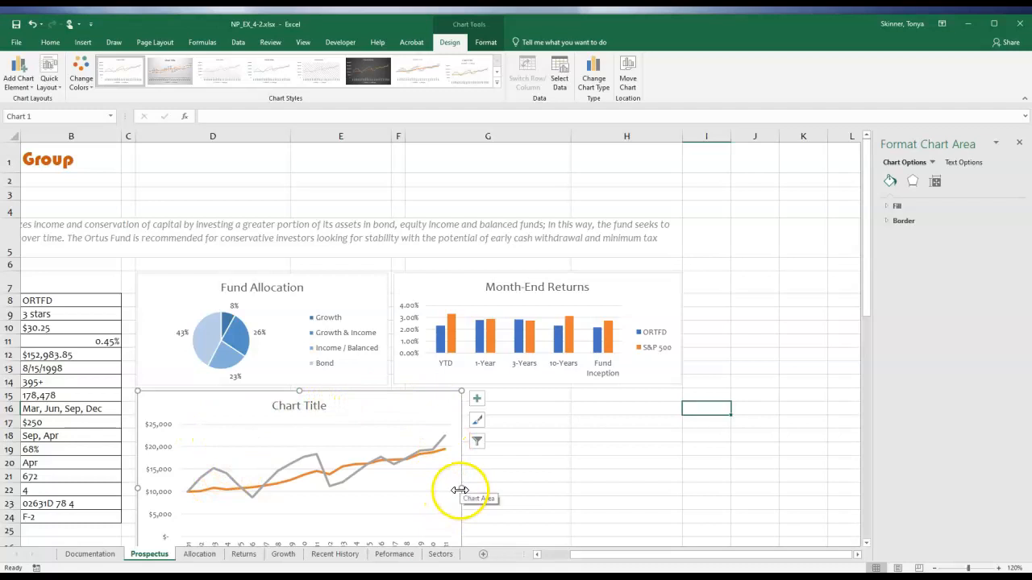
{"action": "left_click_drag", "start_coordinate": [461, 489], "coordinate": [390, 482]}
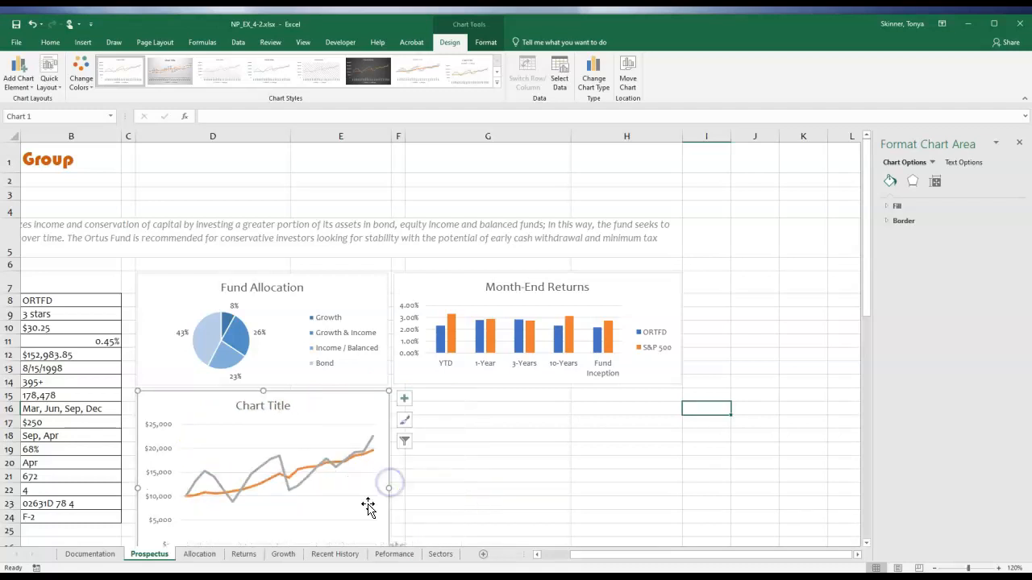
{"action": "scroll", "coordinate": [246, 507], "scroll_direction": "down", "scroll_amount": 1}
{"action": "left_click_drag", "start_coordinate": [265, 519], "coordinate": [257, 464]}
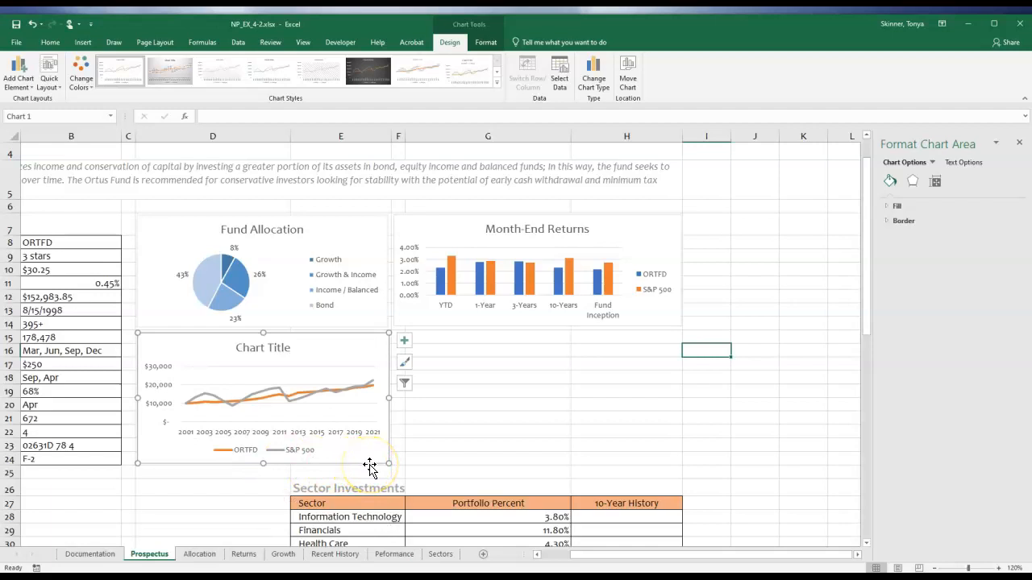
Replace the line chart's placeholder title with "Growth of 10K Investment".
{"action": "left_click", "coordinate": [270, 346]}
{"action": "left_click_drag", "start_coordinate": [236, 348], "coordinate": [288, 358]}
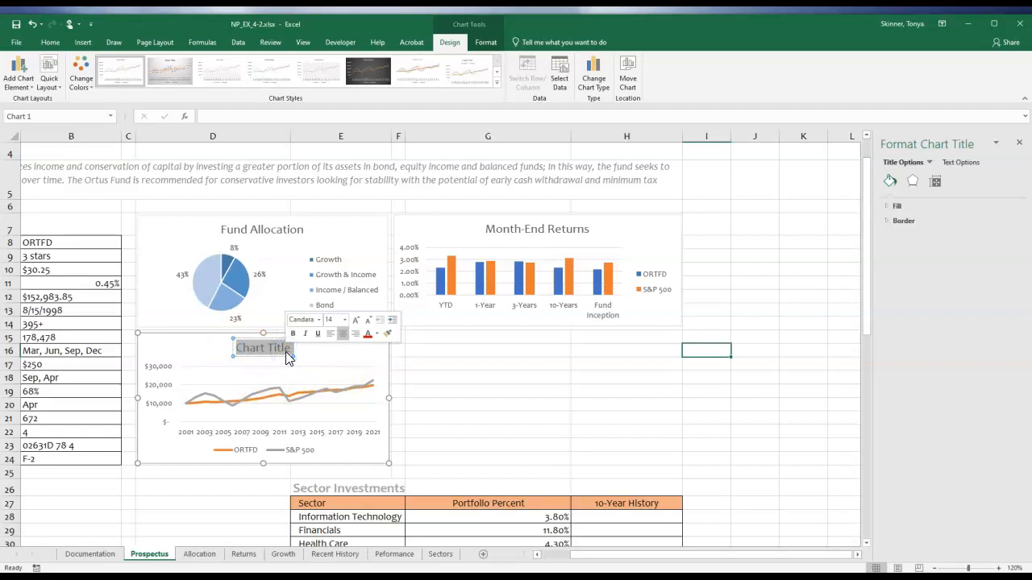
{"action": "type", "text": "Growth of 10"}
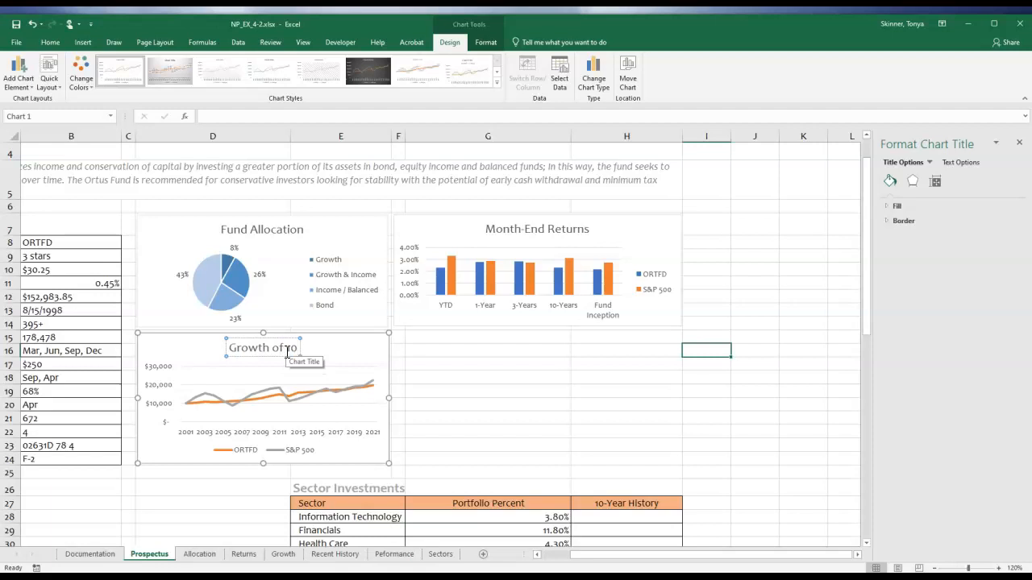
{"action": "type", "text": "K Investment"}
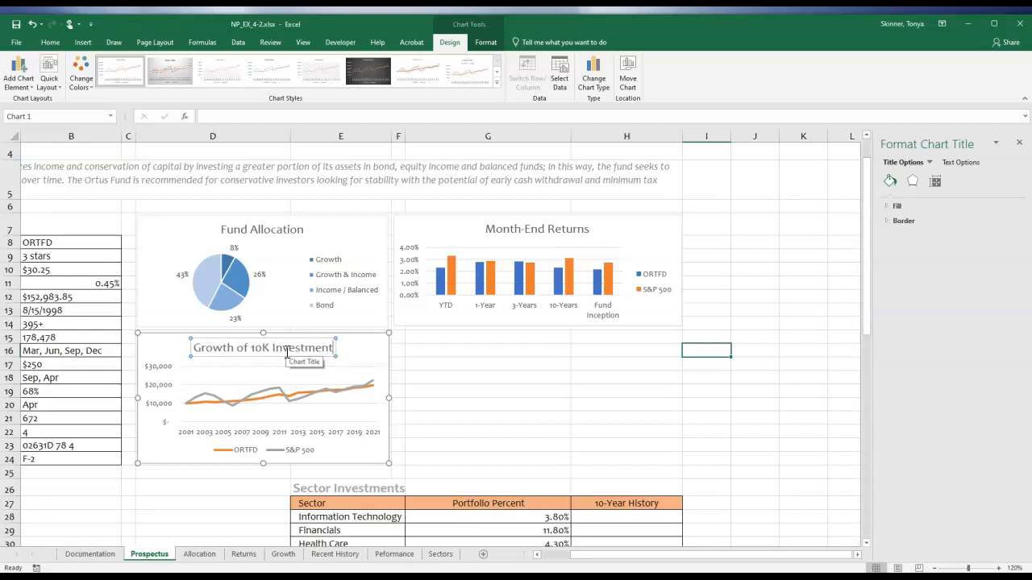
{"action": "left_click", "coordinate": [376, 350]}
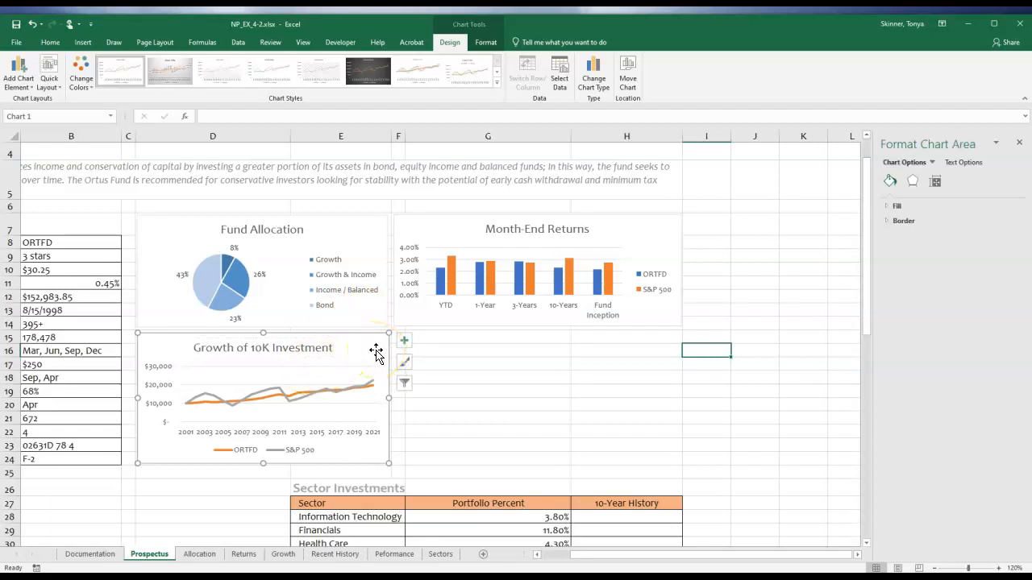
Add primary major vertical gridlines to the Growth of 10K Investment chart.
{"action": "left_click", "coordinate": [404, 340]}
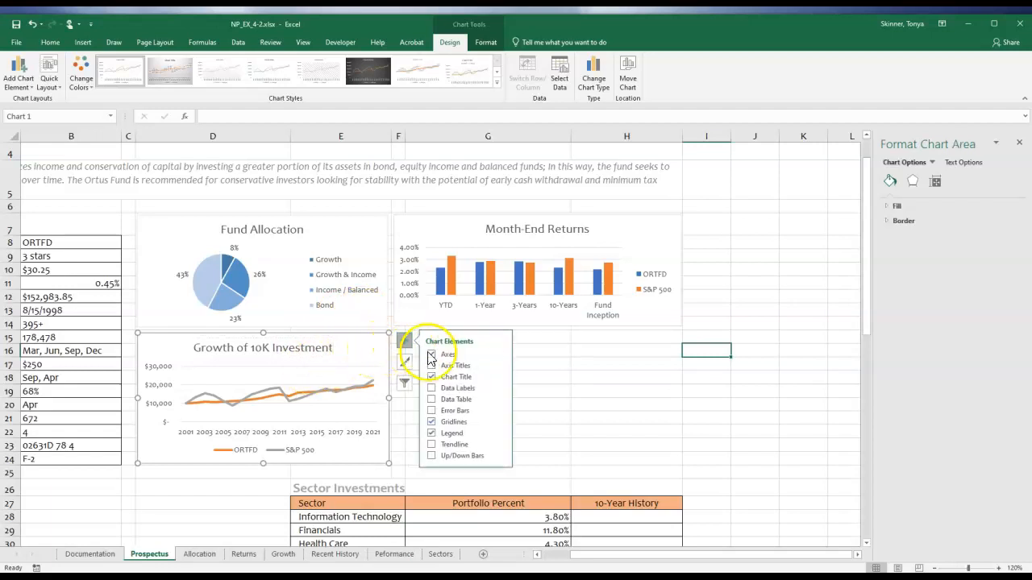
{"action": "left_click", "coordinate": [499, 426]}
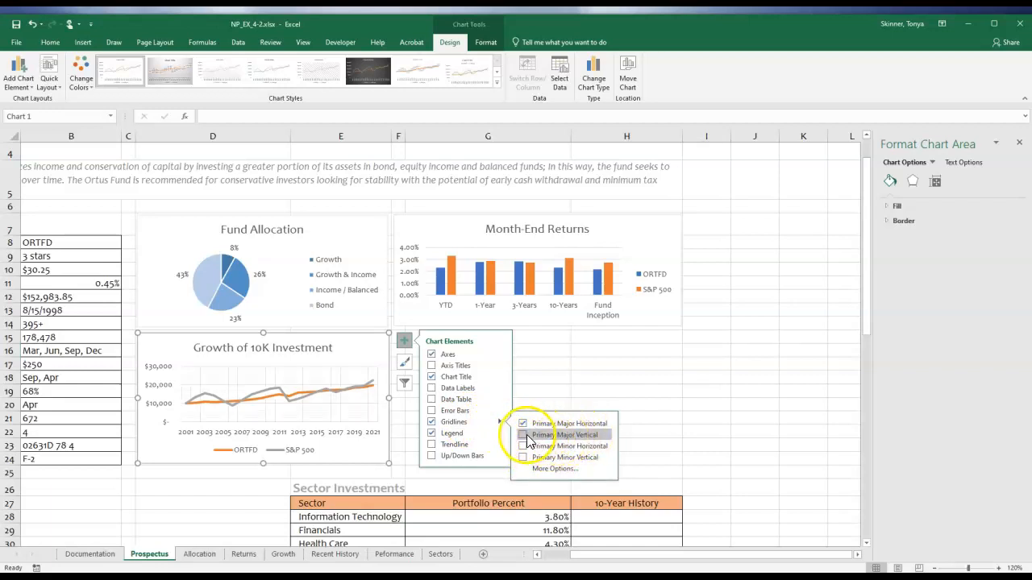
{"action": "left_click", "coordinate": [523, 435]}
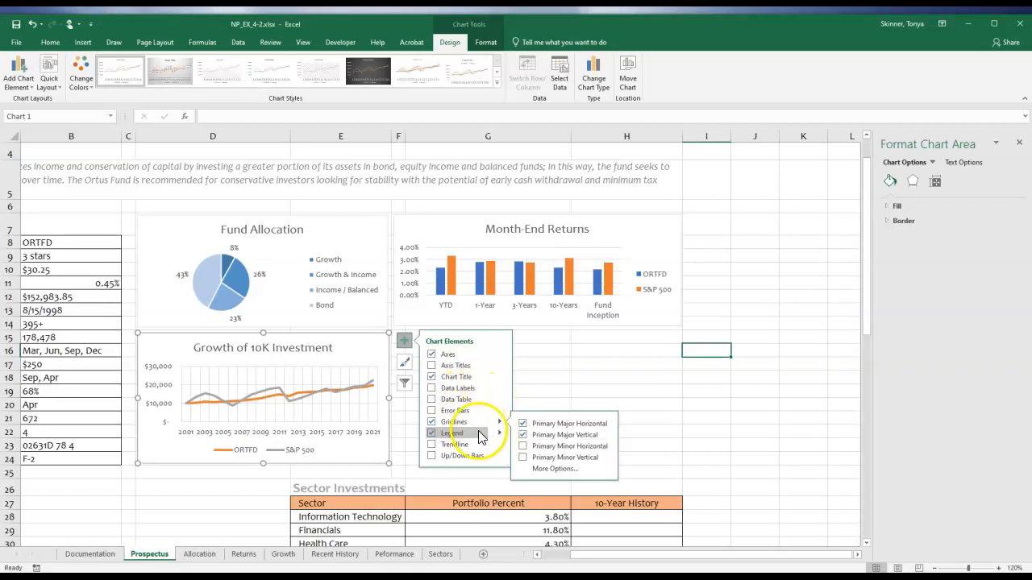
Place the Growth of 10K Investment chart's legend on the right side of the chart.
{"action": "left_click", "coordinate": [500, 432]}
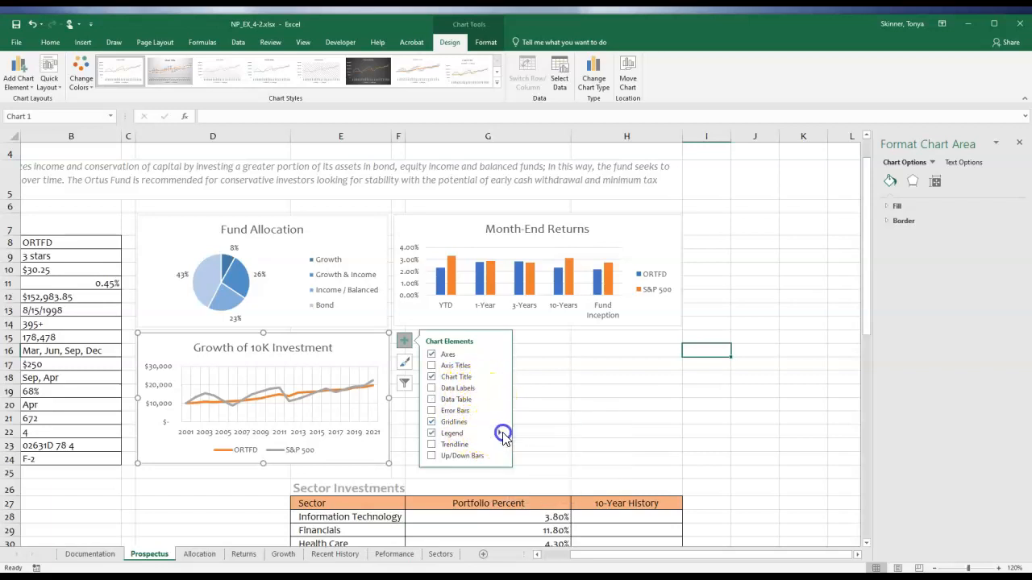
{"action": "left_click", "coordinate": [532, 436]}
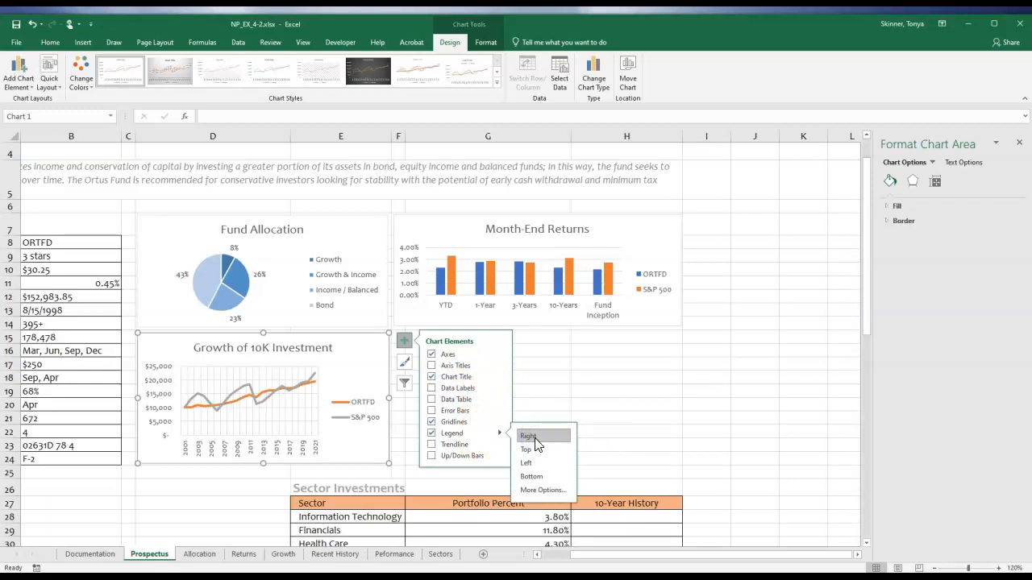
{"action": "left_click", "coordinate": [525, 437]}
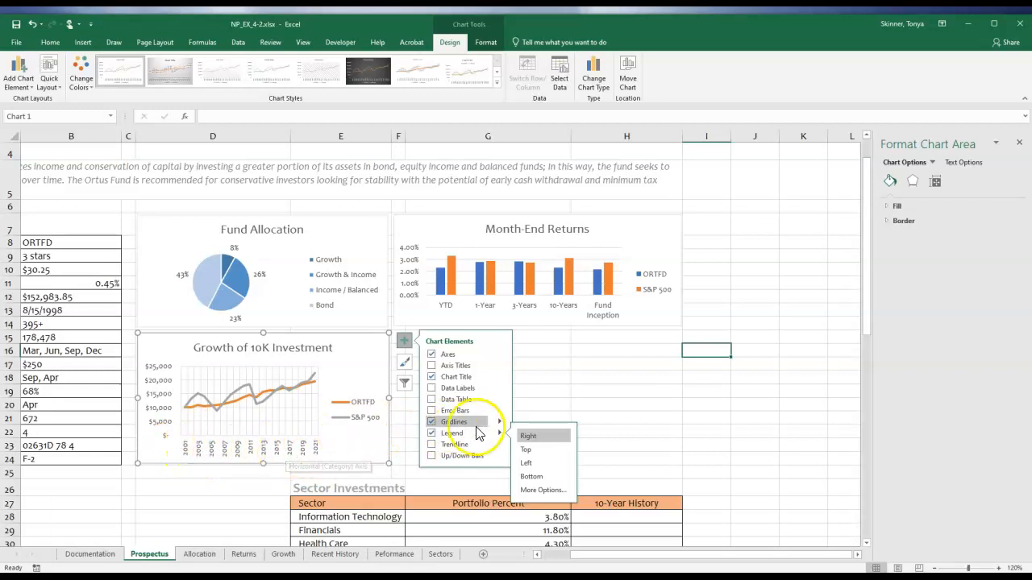
{"action": "left_click", "coordinate": [558, 400]}
{"action": "left_click", "coordinate": [366, 379]}
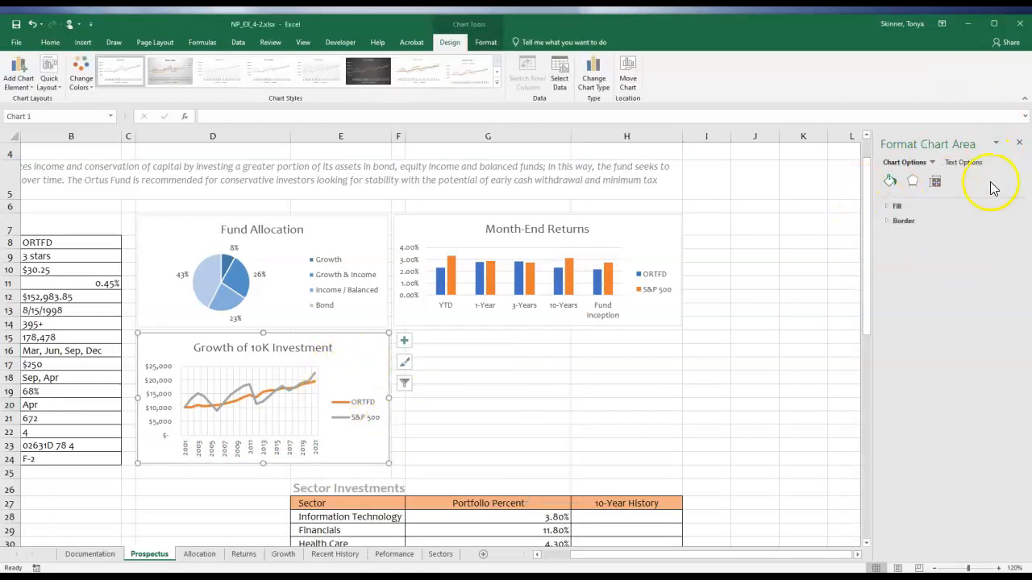
{"action": "left_click", "coordinate": [1019, 144]}
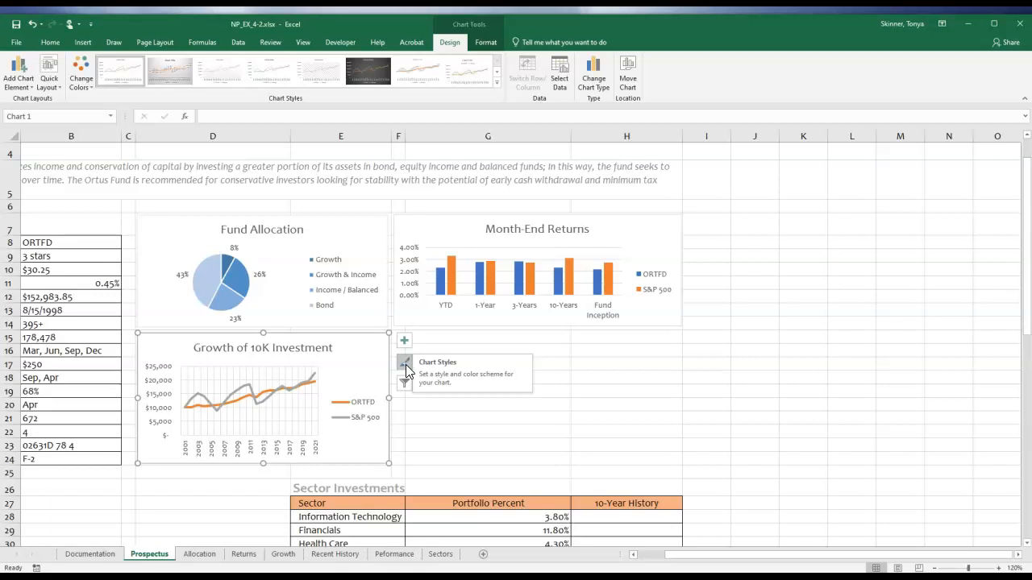
{"action": "left_click", "coordinate": [404, 365]}
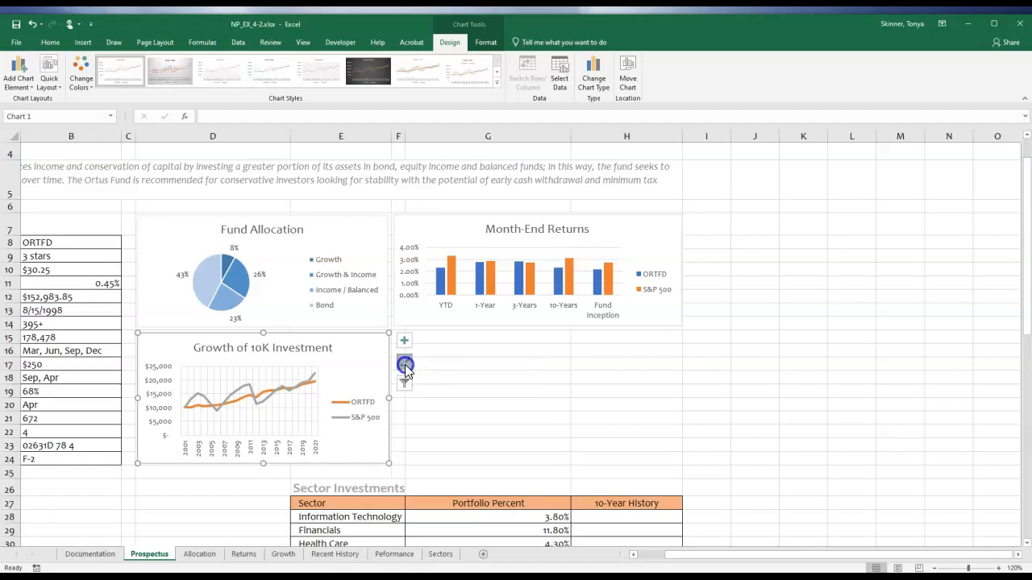
{"action": "left_click", "coordinate": [405, 364]}
{"action": "left_click", "coordinate": [406, 345]}
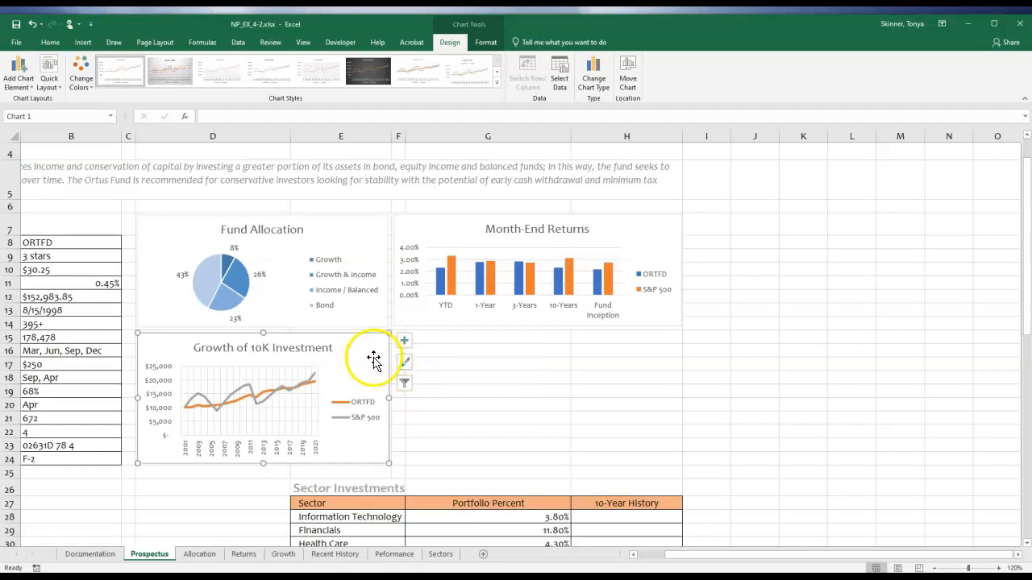
{"action": "double_click", "coordinate": [373, 360]}
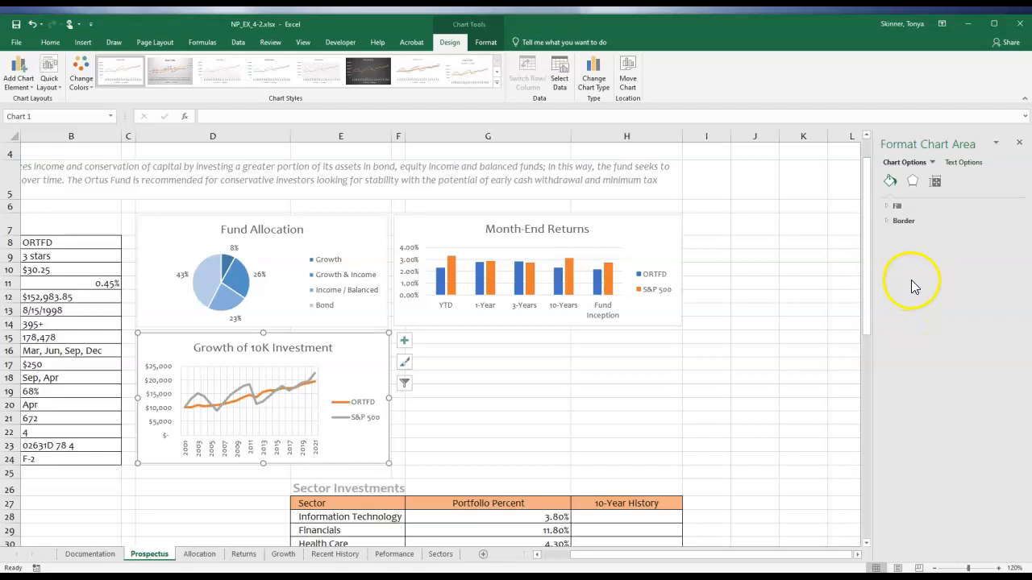
{"action": "left_click", "coordinate": [375, 358]}
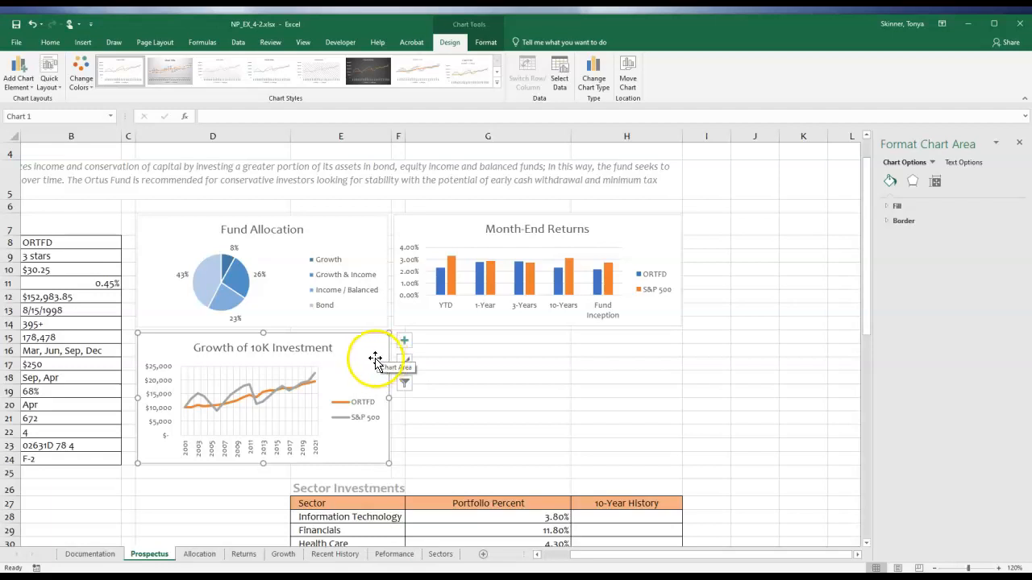
Set the interval between tick marks to 5 on the Growth of 10K Investment chart's horizontal axis.
{"action": "left_click", "coordinate": [227, 448]}
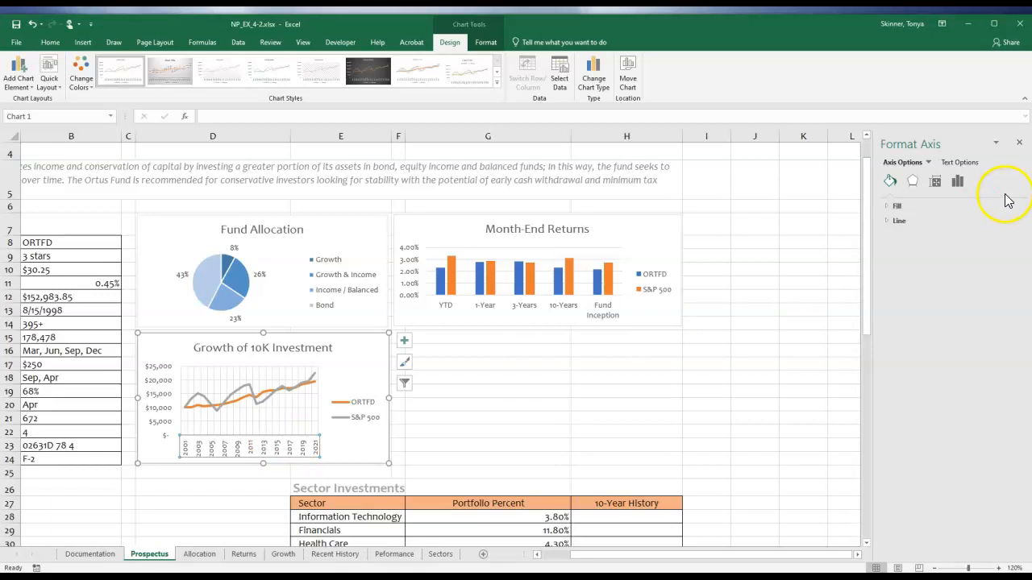
{"action": "left_click", "coordinate": [935, 183]}
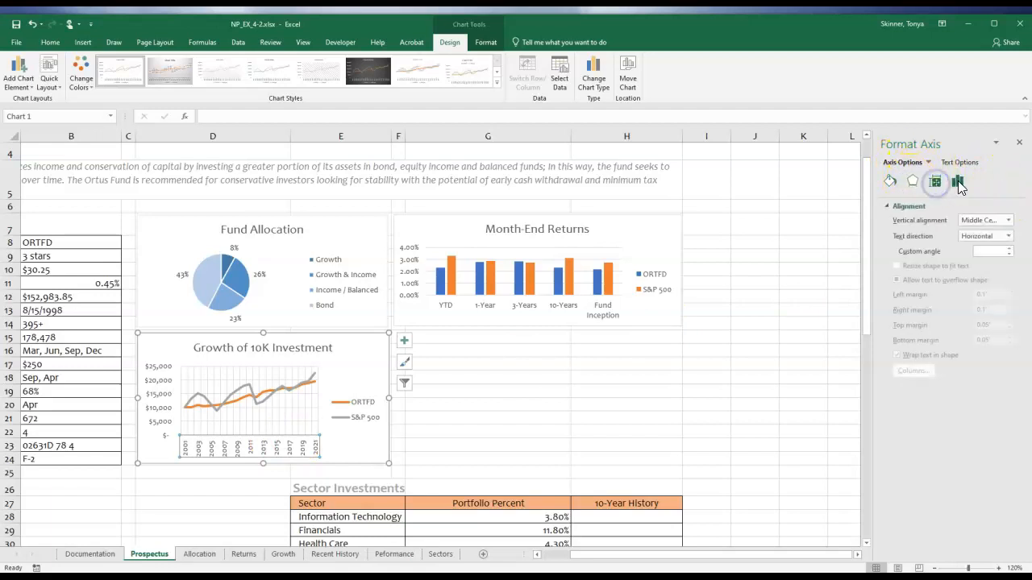
{"action": "left_click", "coordinate": [957, 183]}
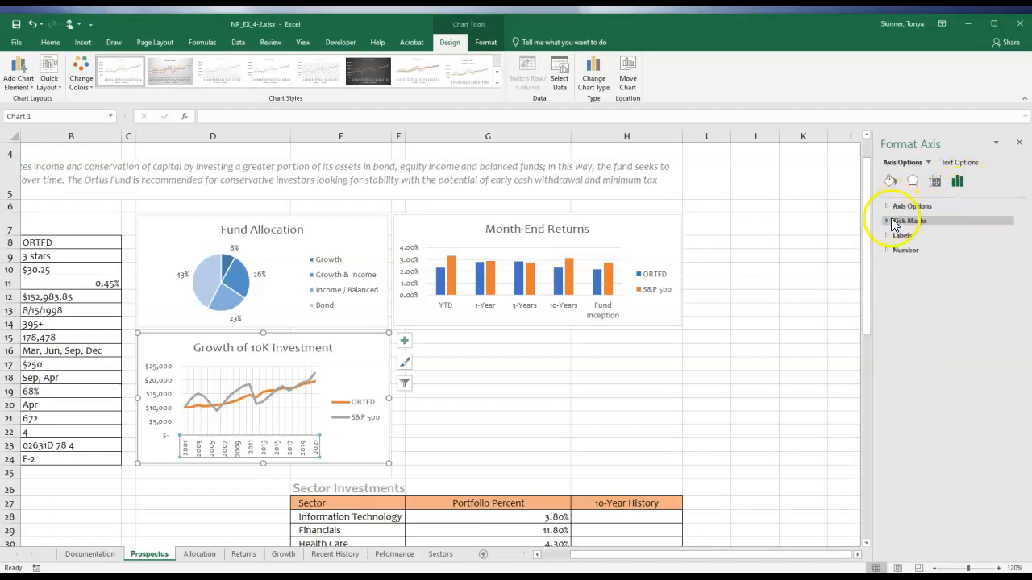
{"action": "left_click", "coordinate": [888, 251]}
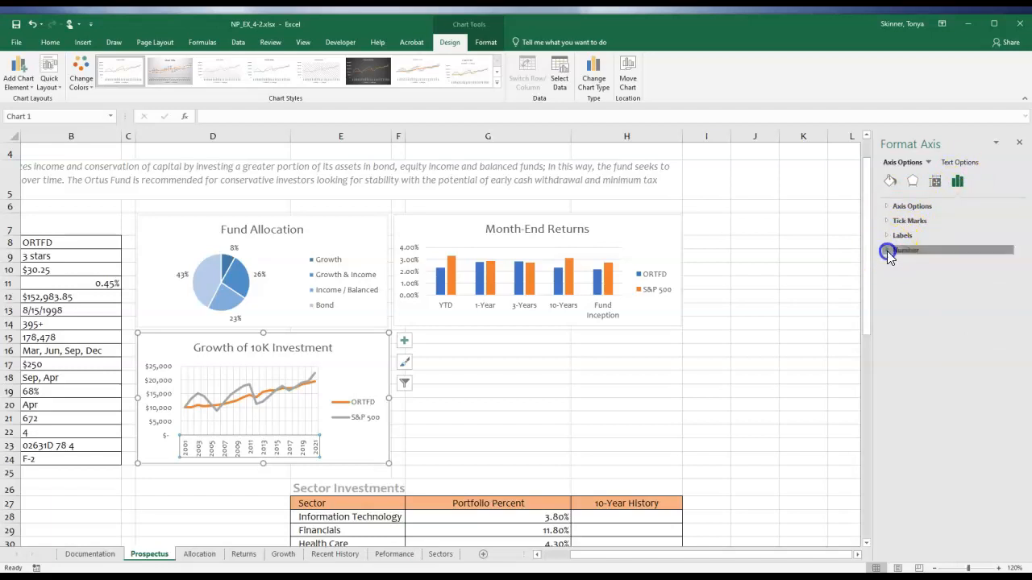
{"action": "left_click", "coordinate": [888, 236]}
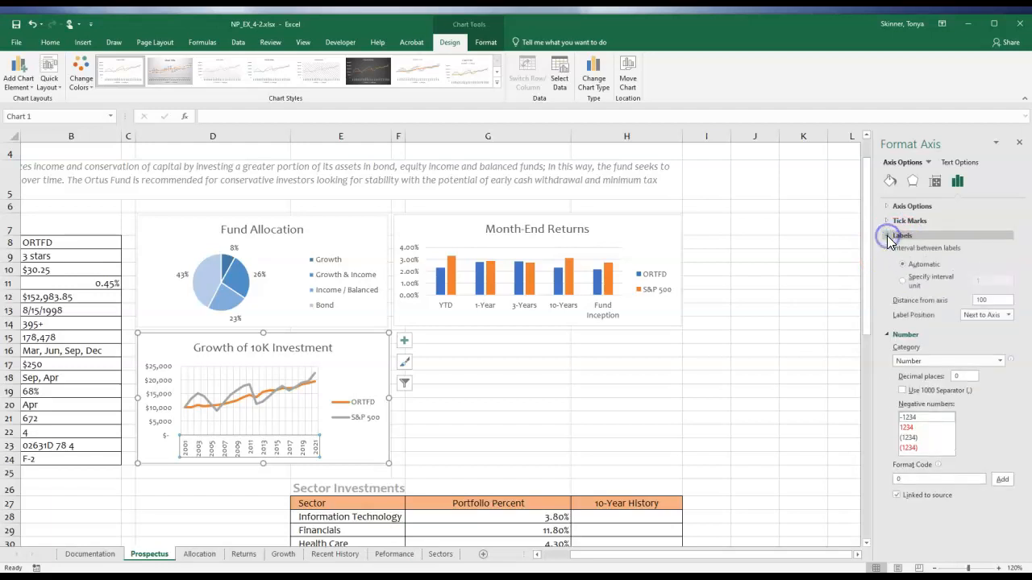
{"action": "left_click", "coordinate": [889, 221]}
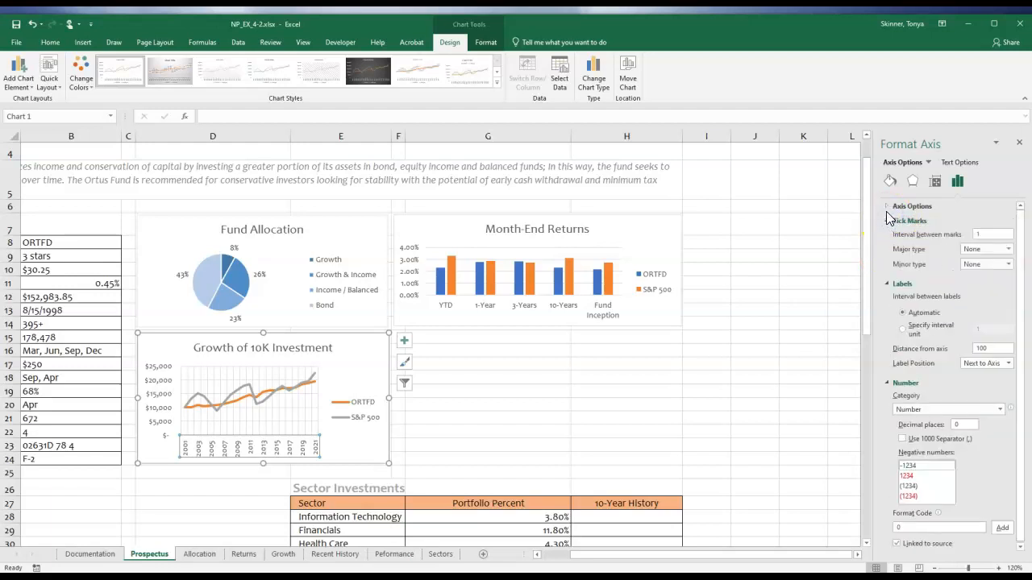
{"action": "left_click", "coordinate": [889, 206]}
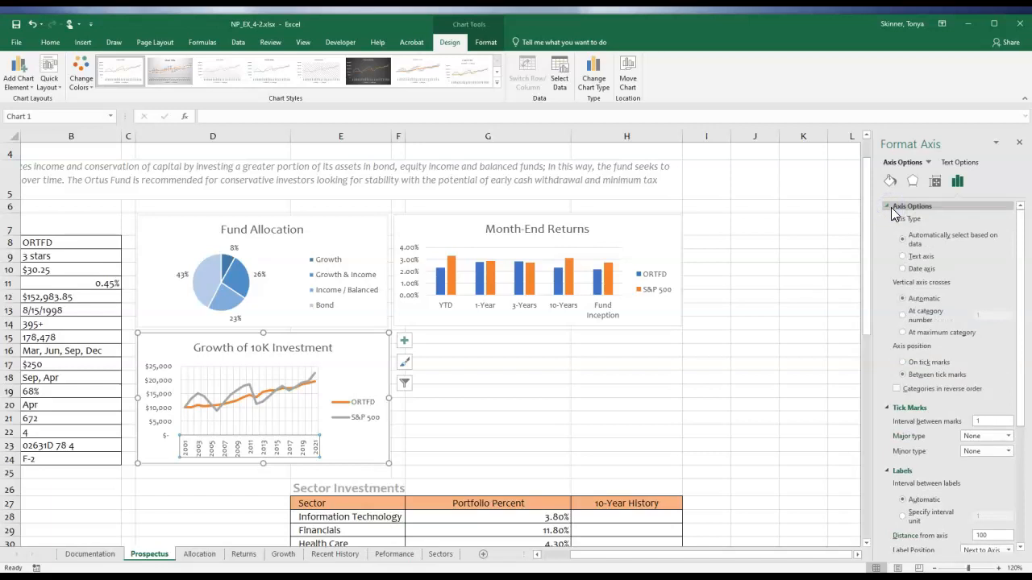
{"action": "left_click", "coordinate": [890, 208]}
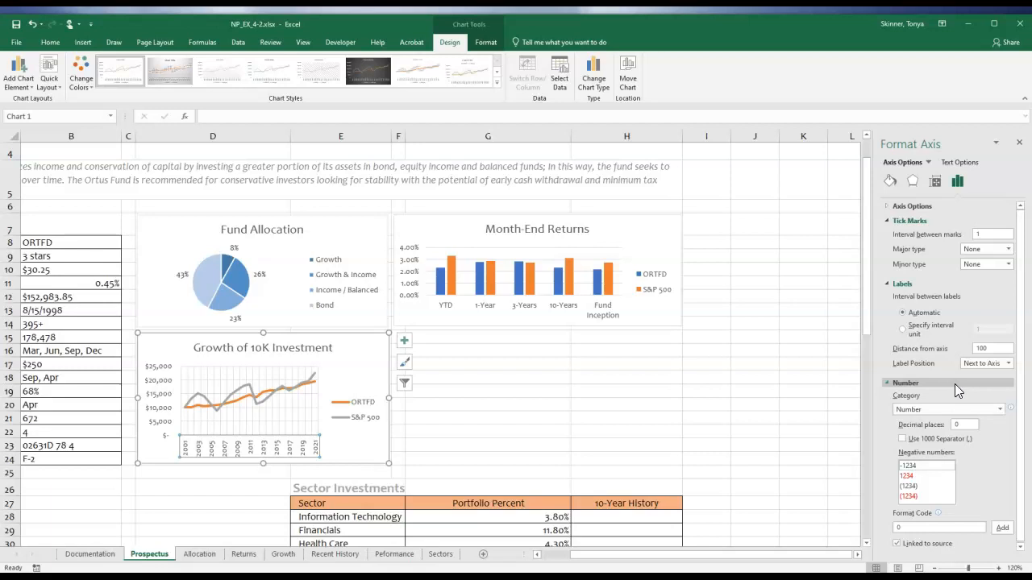
{"action": "left_click", "coordinate": [1000, 251]}
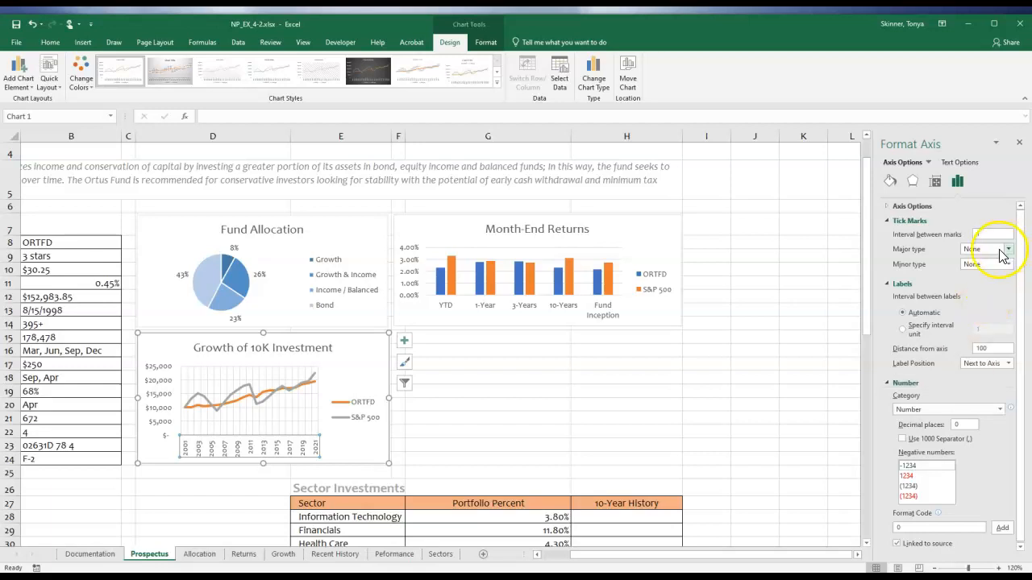
{"action": "left_click", "coordinate": [957, 234]}
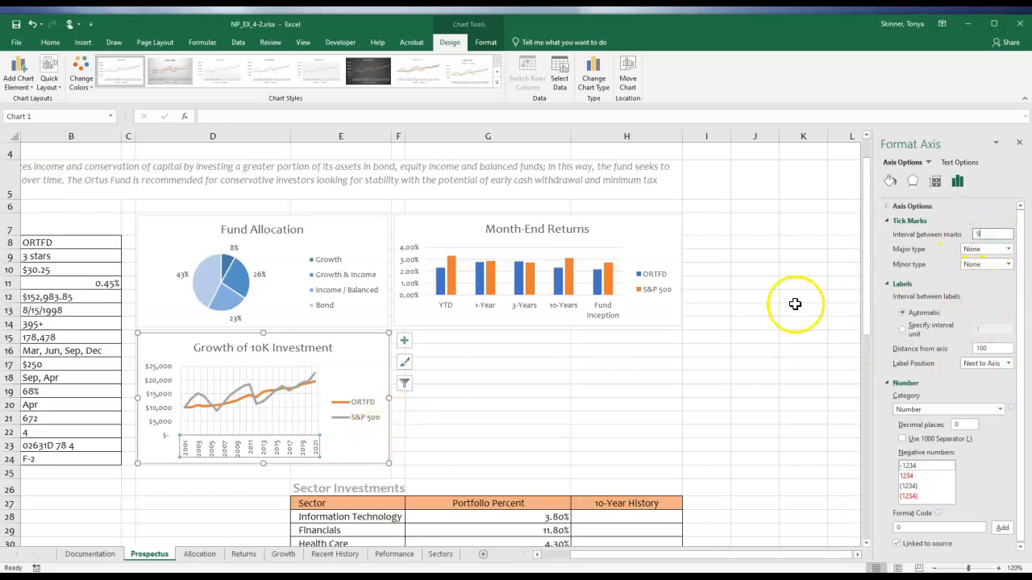
Specify an interval unit of 5 between the horizontal axis labels of the Growth of 10K Investment chart and deselect the chart.
{"action": "left_click", "coordinate": [903, 329]}
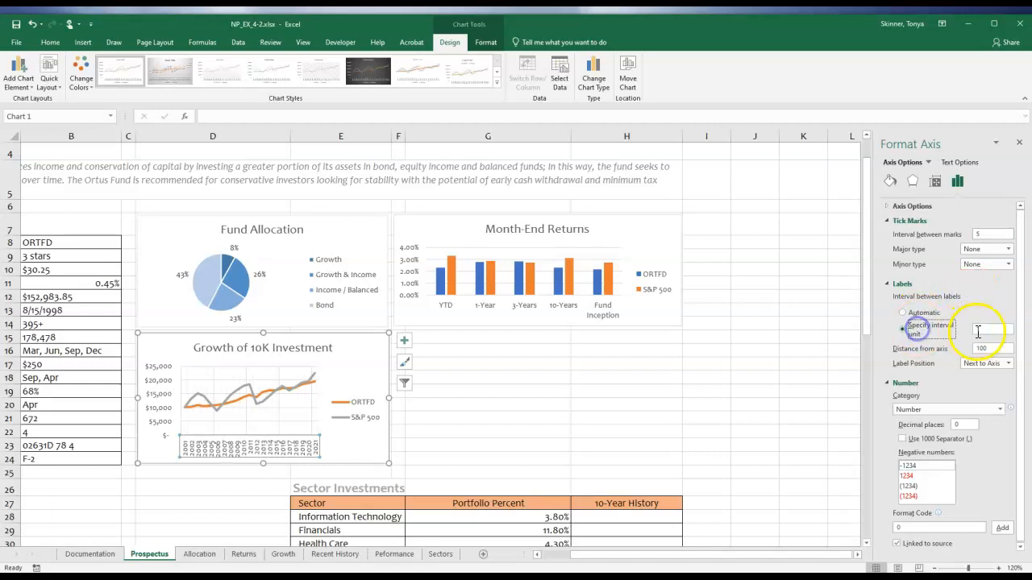
{"action": "left_click", "coordinate": [973, 329]}
{"action": "type", "text": "5"}
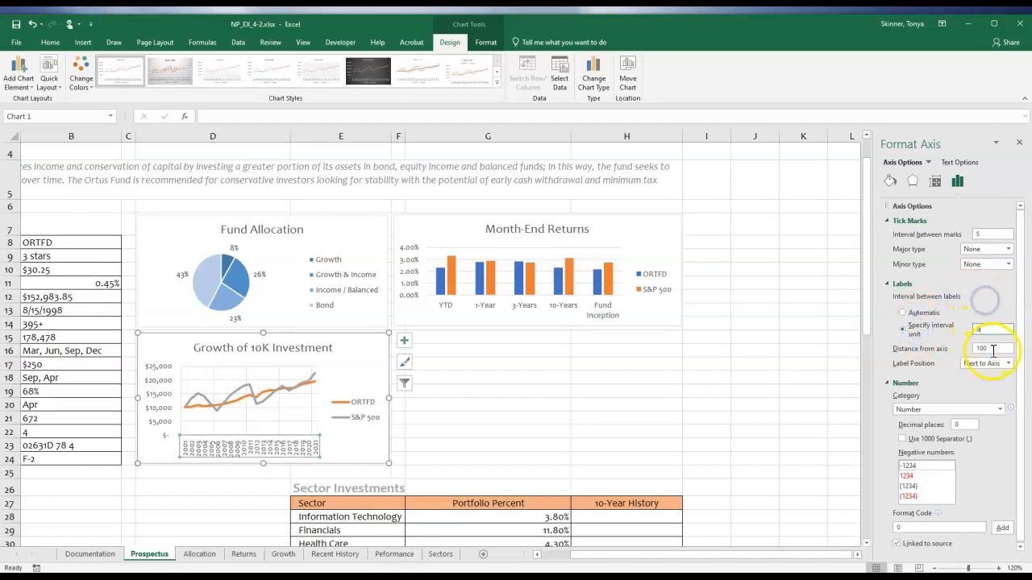
{"action": "left_click", "coordinate": [972, 382]}
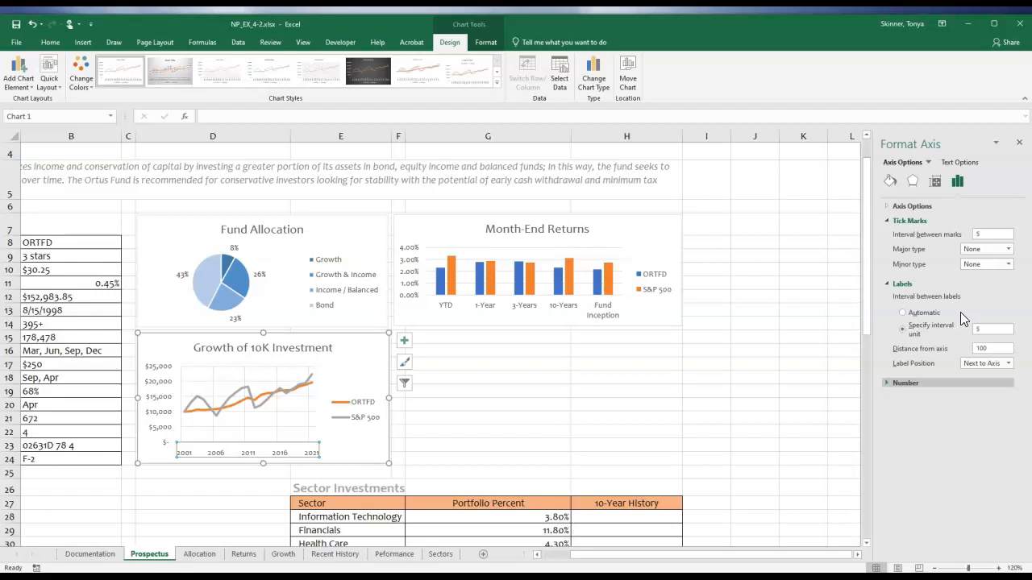
{"action": "left_click", "coordinate": [594, 429]}
{"action": "left_click", "coordinate": [601, 429]}
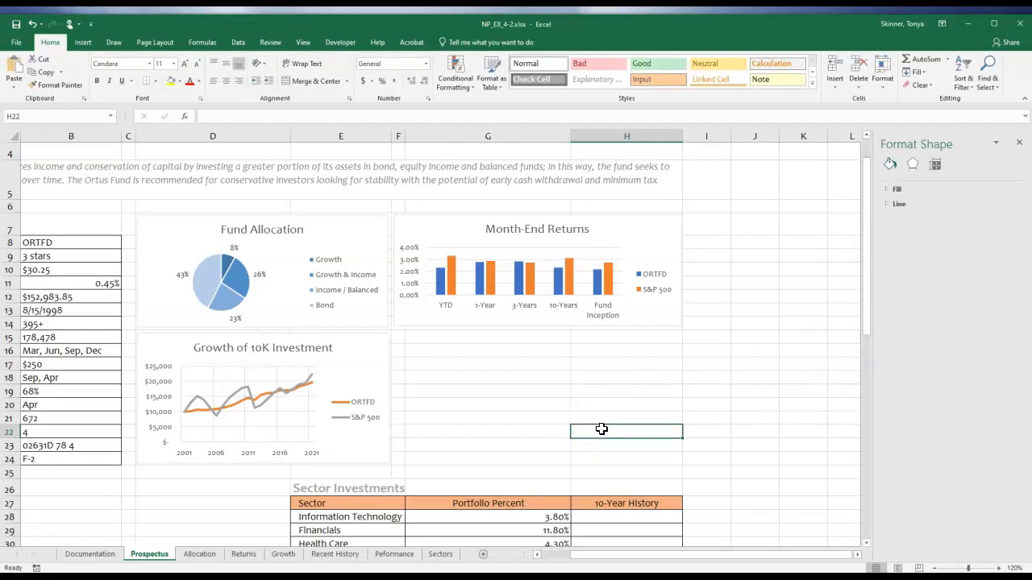
Select the date, price and shares traded data in A4:C58 on the Recent History sheet.
{"action": "left_click", "coordinate": [353, 554]}
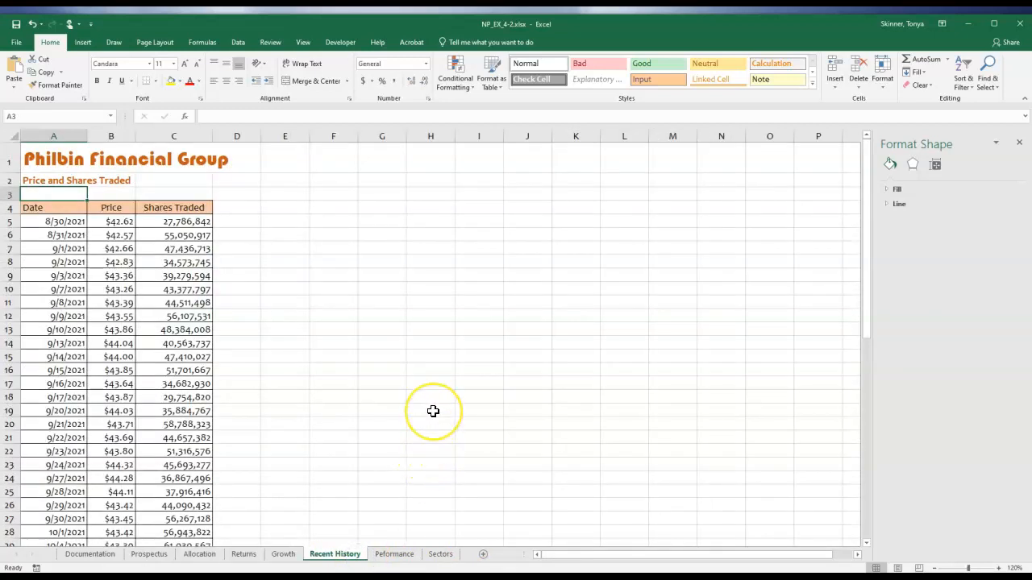
{"action": "left_click", "coordinate": [52, 209]}
{"action": "left_click_drag", "start_coordinate": [59, 208], "coordinate": [170, 518]}
{"action": "left_click", "coordinate": [85, 44]}
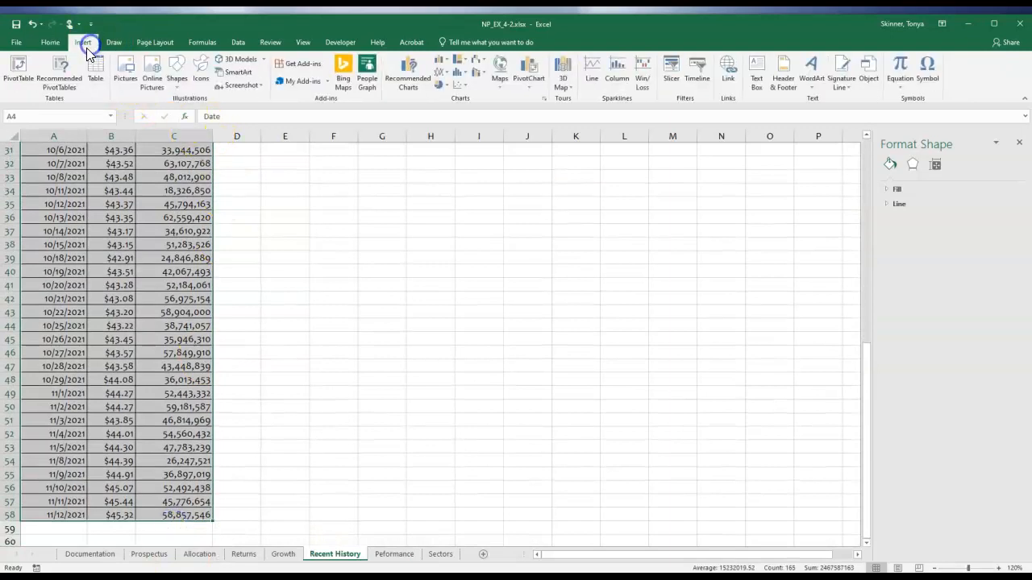
{"action": "left_click", "coordinate": [402, 86]}
{"action": "left_click", "coordinate": [562, 208]}
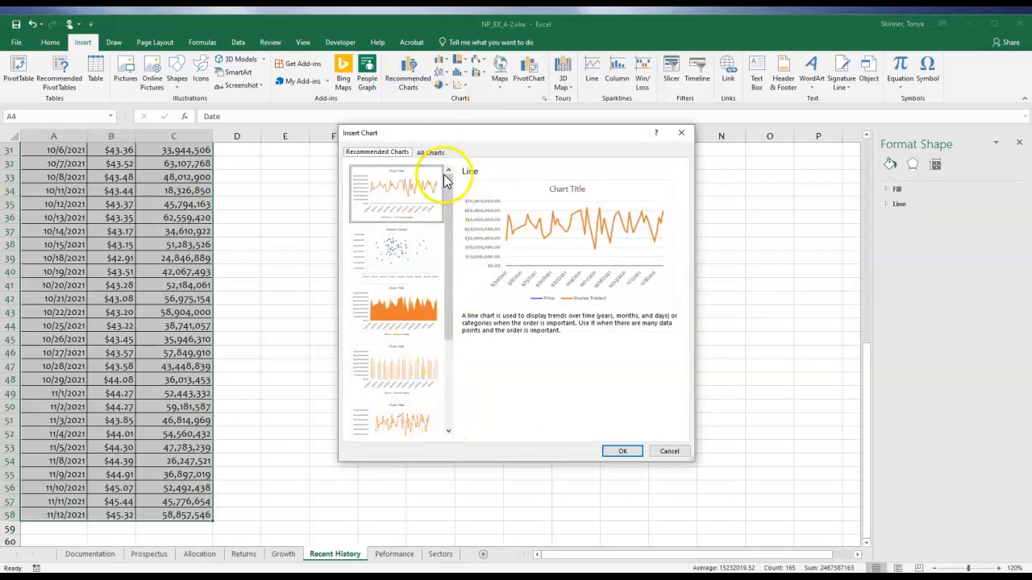
{"action": "left_click", "coordinate": [430, 153]}
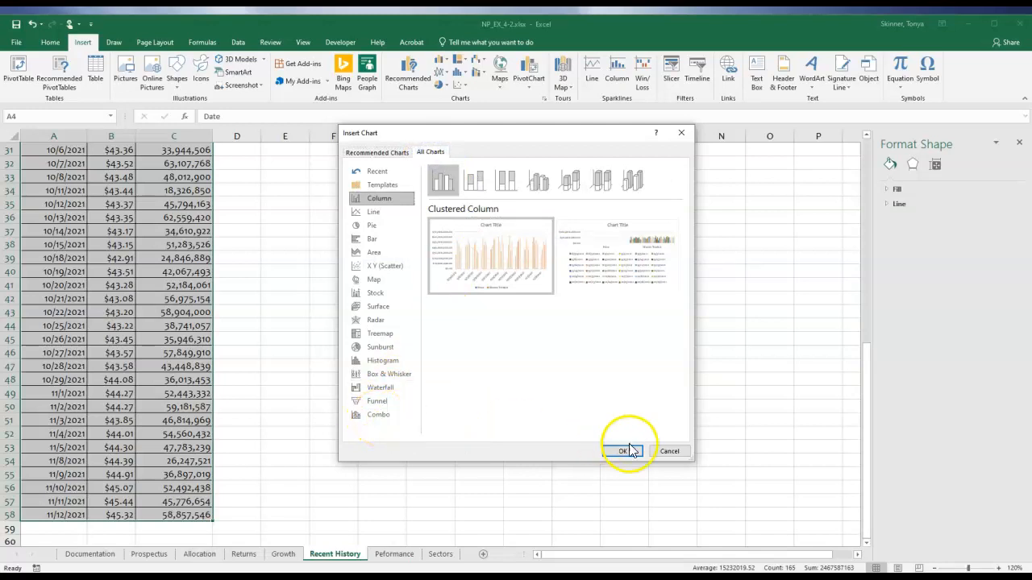
{"action": "left_click", "coordinate": [669, 451]}
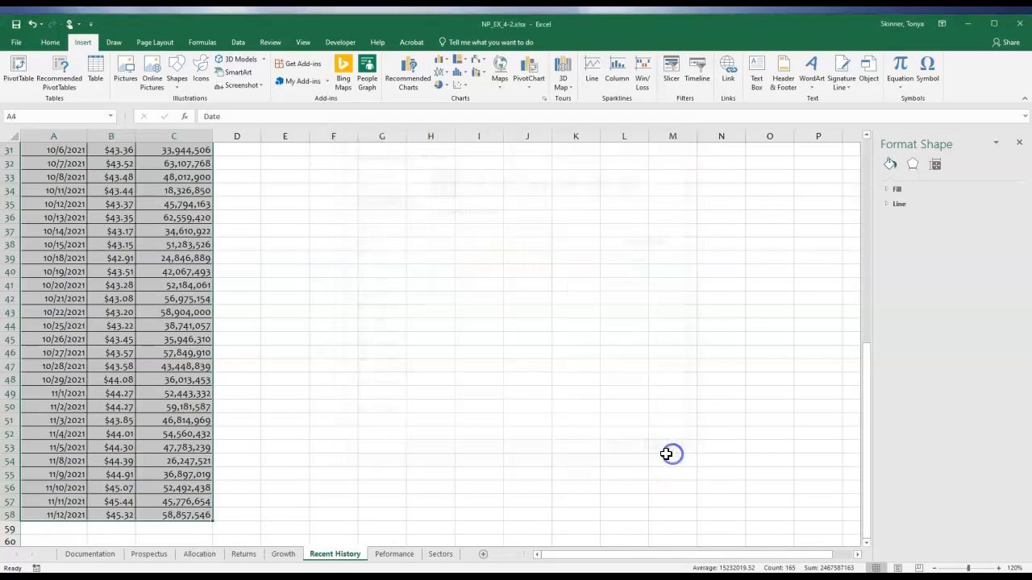
Start a combo chart from the selected data and set the Price series' chart type to Line.
{"action": "left_click", "coordinate": [545, 104]}
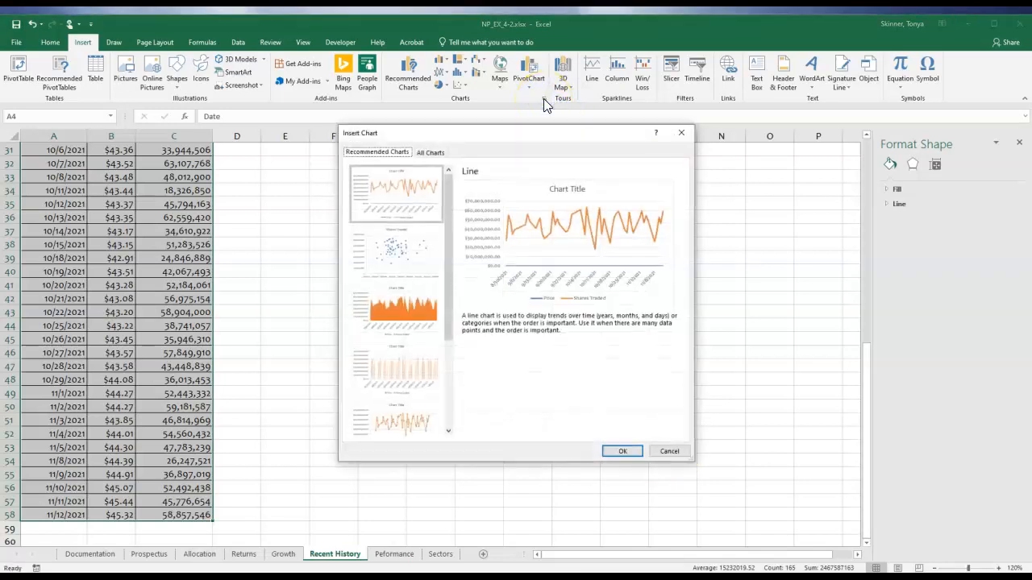
{"action": "left_click", "coordinate": [431, 153]}
{"action": "left_click", "coordinate": [380, 414]}
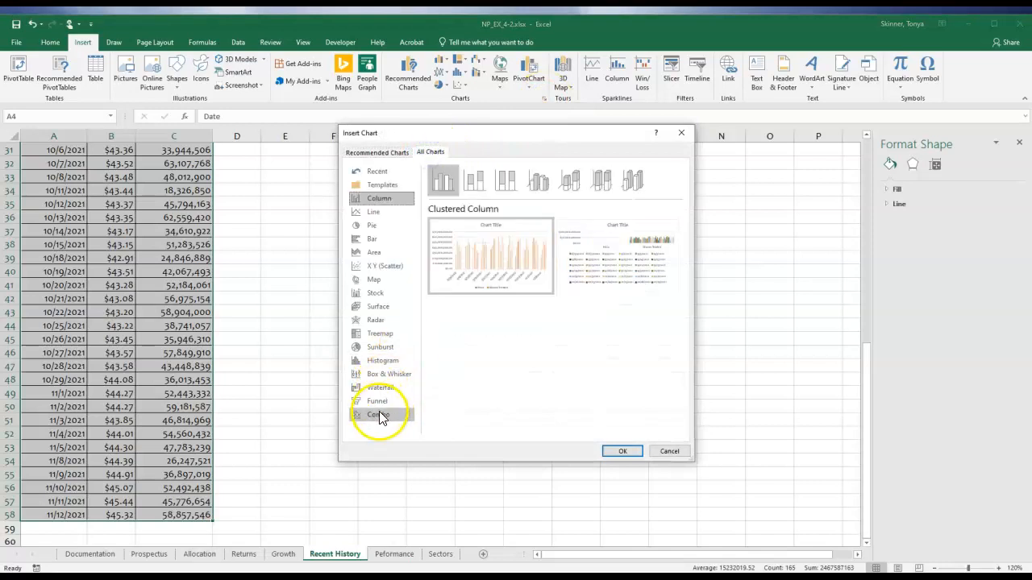
{"action": "left_click_drag", "start_coordinate": [527, 134], "coordinate": [415, 158]}
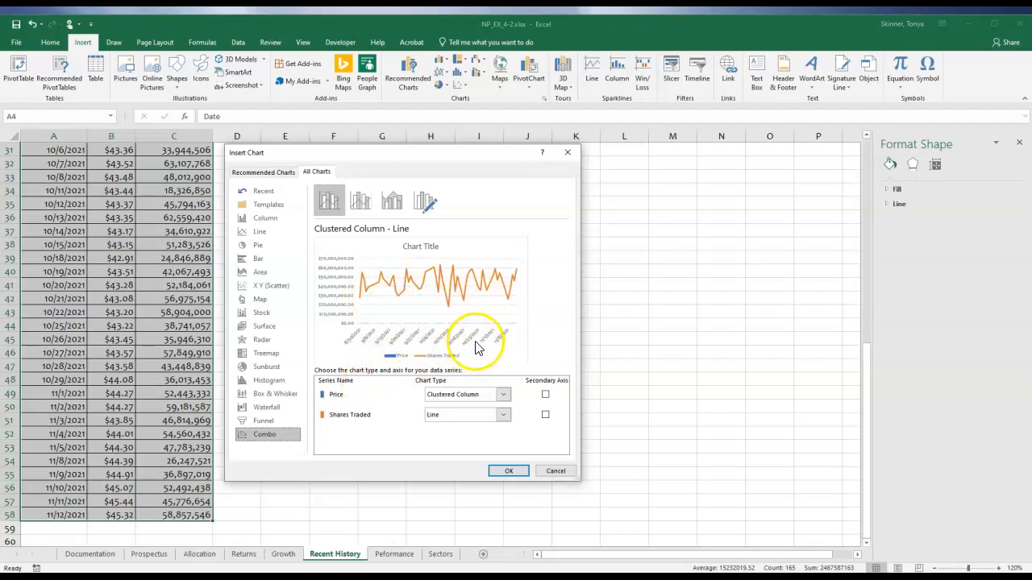
{"action": "left_click", "coordinate": [484, 397]}
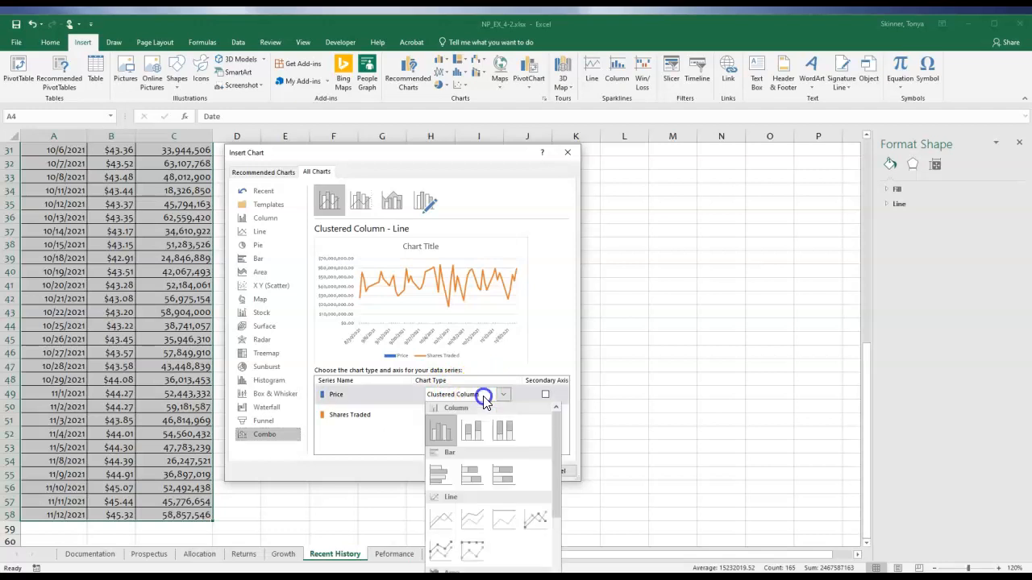
{"action": "left_click", "coordinate": [486, 398]}
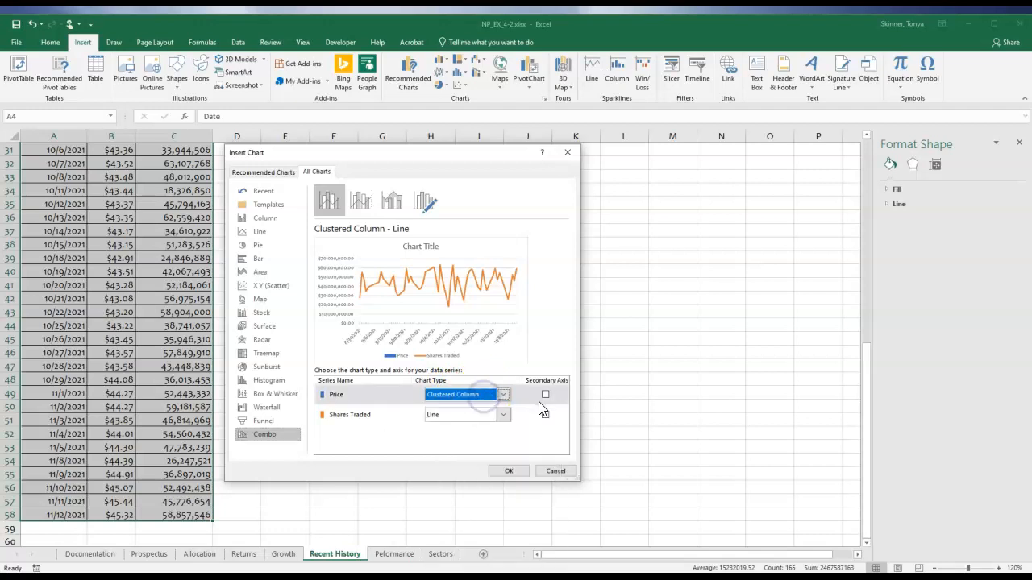
{"action": "left_click", "coordinate": [485, 395]}
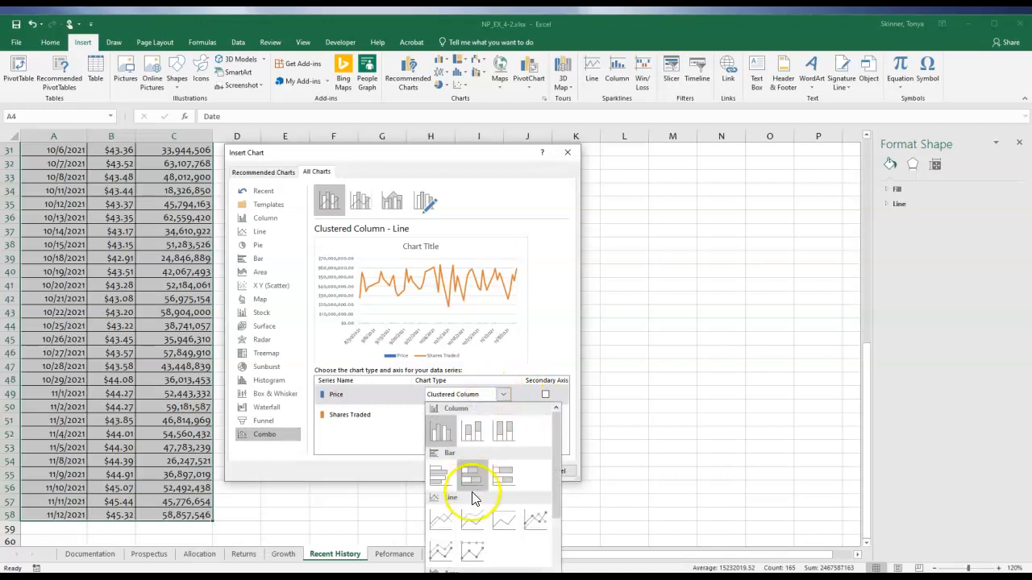
{"action": "left_click", "coordinate": [448, 526]}
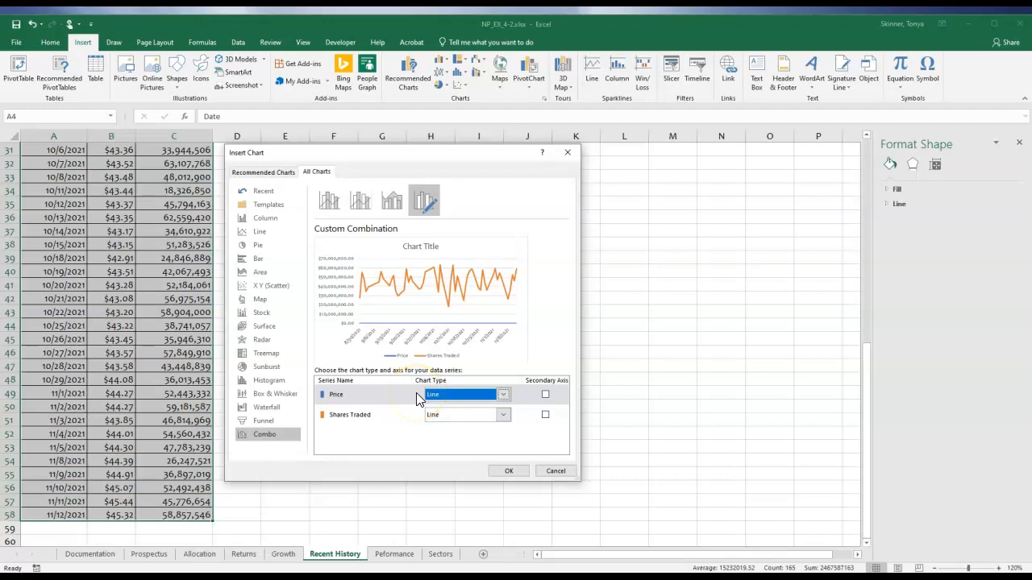
Plot the Shares Traded series as Clustered Column on the secondary axis and insert the combo chart.
{"action": "left_click", "coordinate": [445, 414]}
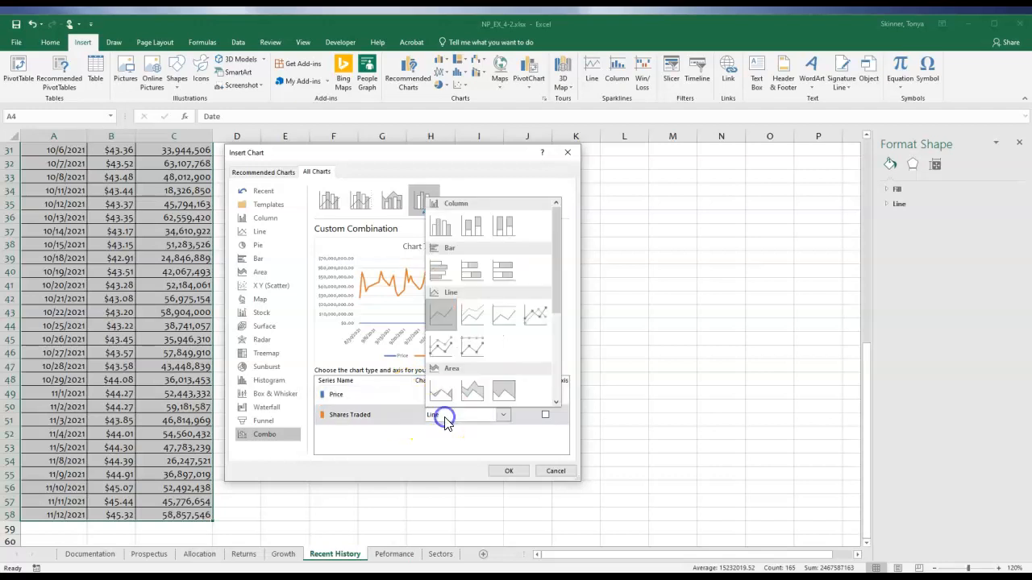
{"action": "left_click", "coordinate": [440, 228]}
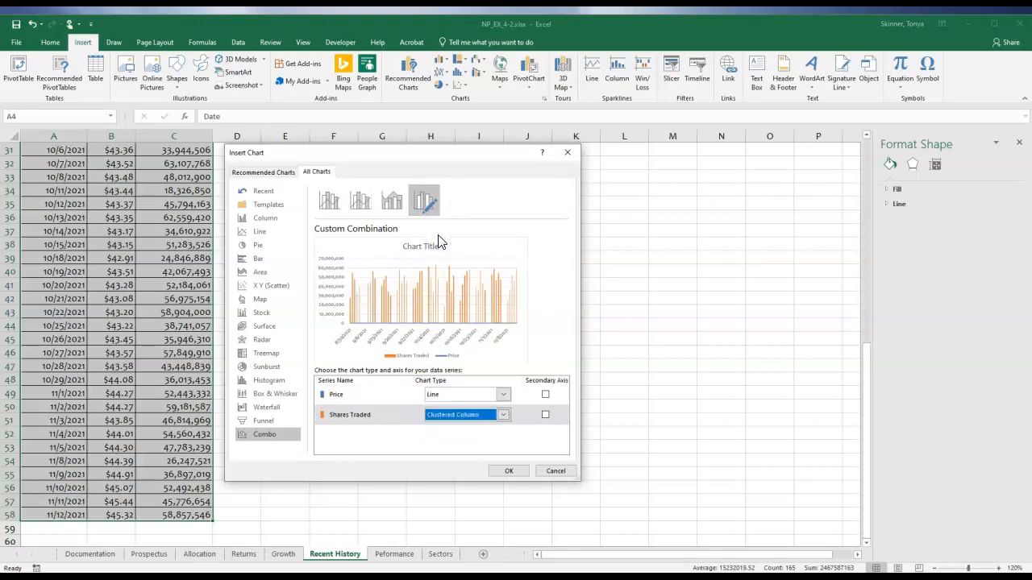
{"action": "left_click", "coordinate": [546, 416]}
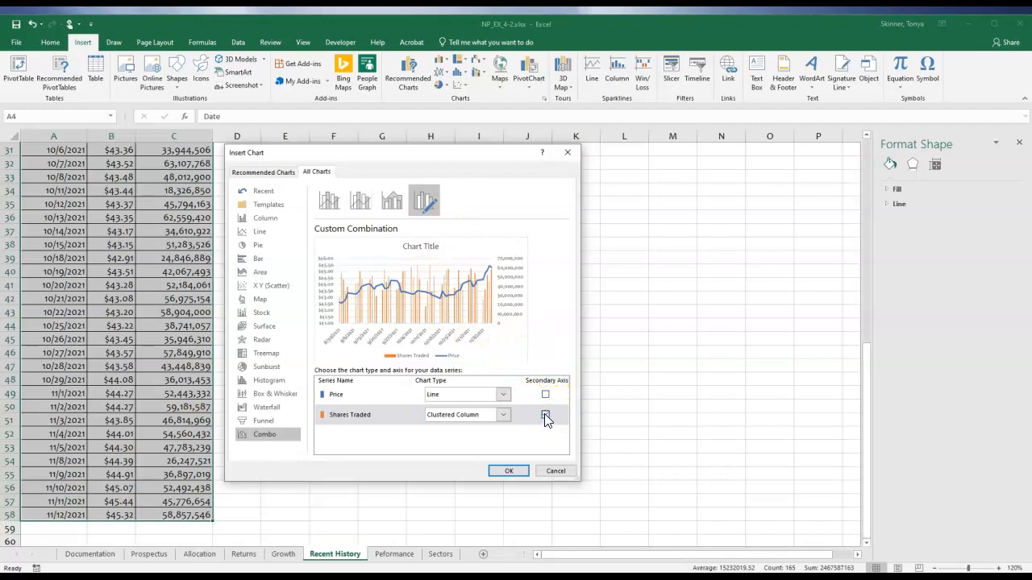
{"action": "left_click", "coordinate": [545, 415]}
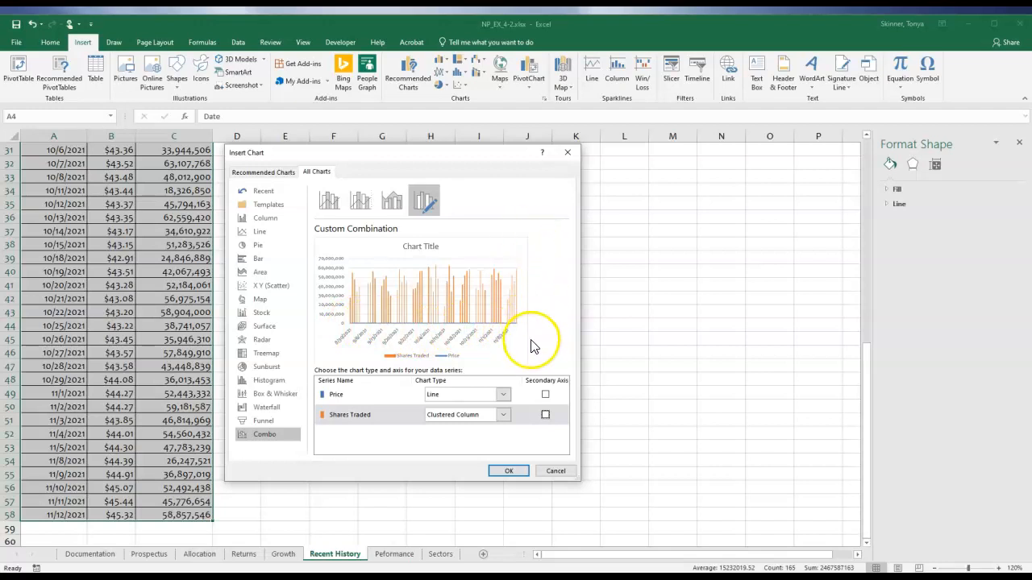
{"action": "left_click", "coordinate": [545, 414]}
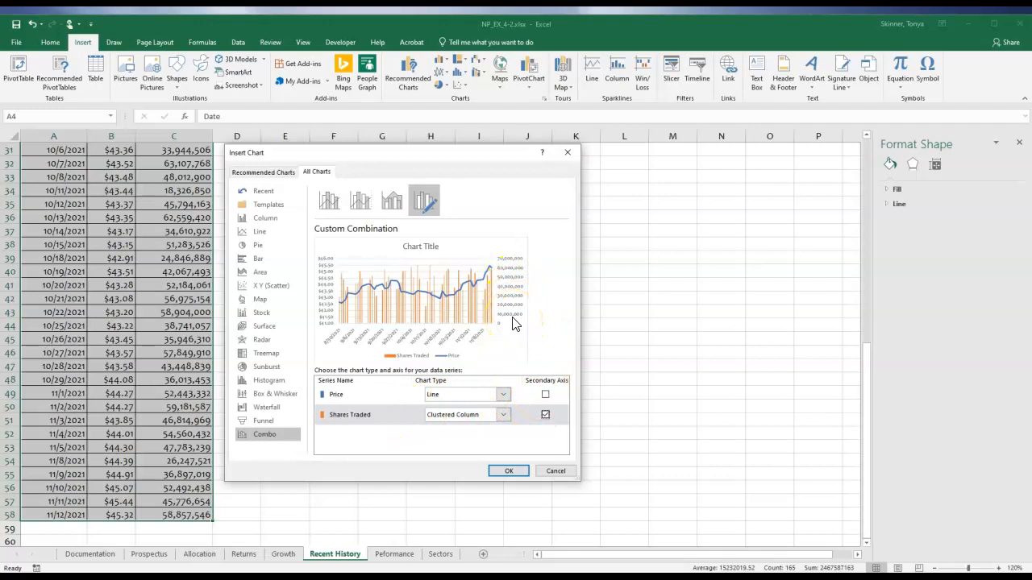
{"action": "left_click", "coordinate": [509, 471]}
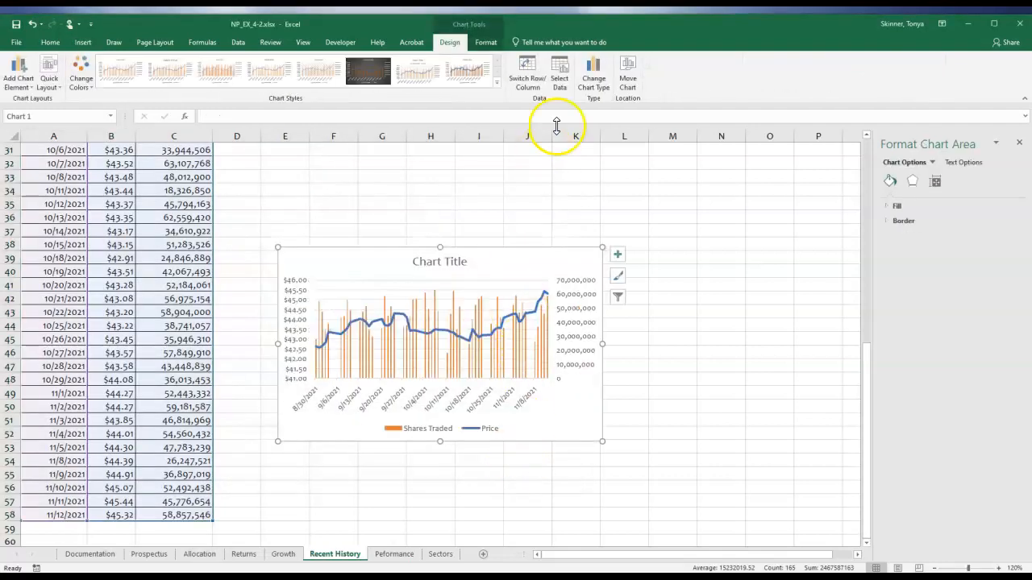
Move the combo chart from the Recent History sheet to the Prospectus sheet as an embedded object.
{"action": "left_click", "coordinate": [627, 79]}
{"action": "left_click", "coordinate": [601, 261]}
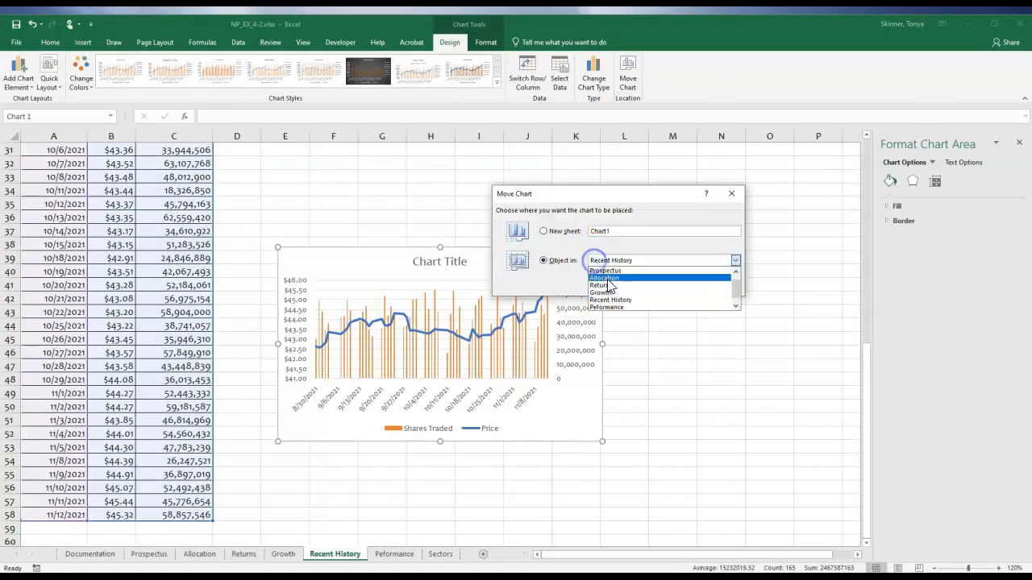
{"action": "left_click", "coordinate": [606, 274]}
{"action": "left_click", "coordinate": [653, 286]}
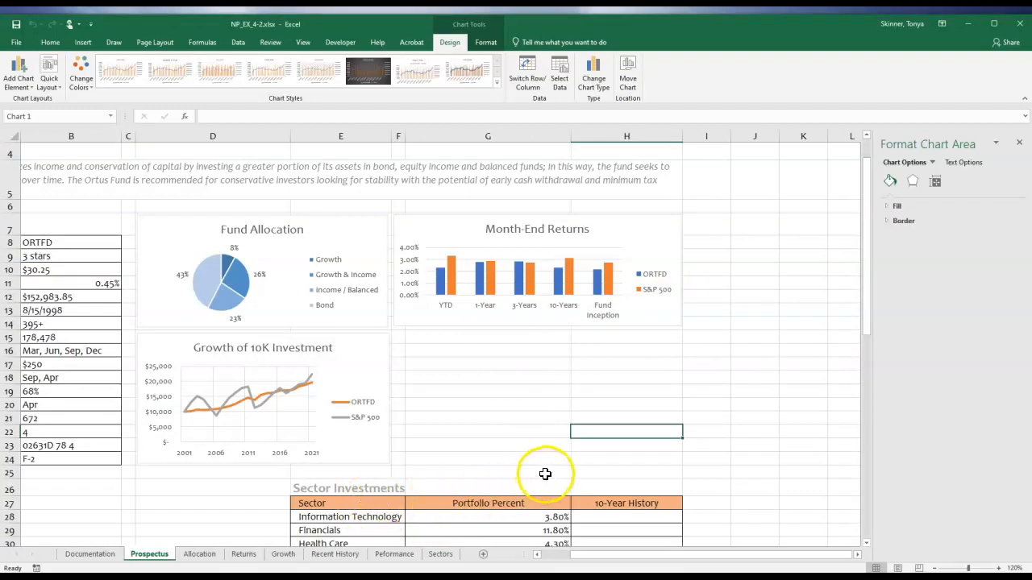
Move the combo chart below the fund details table on the Prospectus sheet and resize it to cover A26:D38.
{"action": "scroll", "coordinate": [541, 475], "scroll_direction": "down", "scroll_amount": 5}
{"action": "left_click_drag", "start_coordinate": [349, 392], "coordinate": [287, 286]}
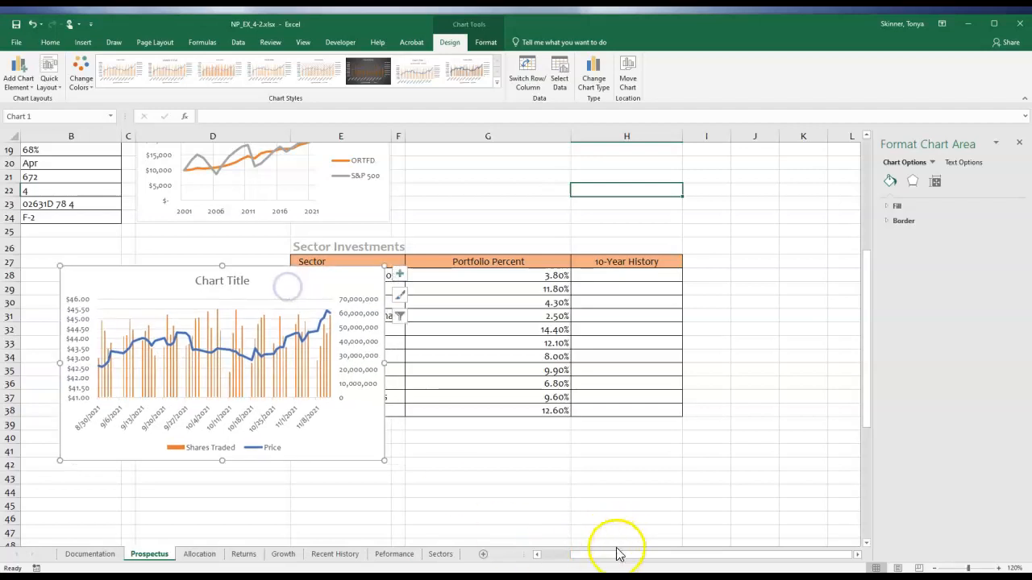
{"action": "left_click_drag", "start_coordinate": [617, 553], "coordinate": [560, 554]}
{"action": "mouse_move", "coordinate": [299, 285]}
{"action": "left_mouse_down"}
{"action": "mouse_move", "coordinate": [153, 270]}
{"action": "mouse_move", "coordinate": [103, 252]}
{"action": "left_mouse_up"}
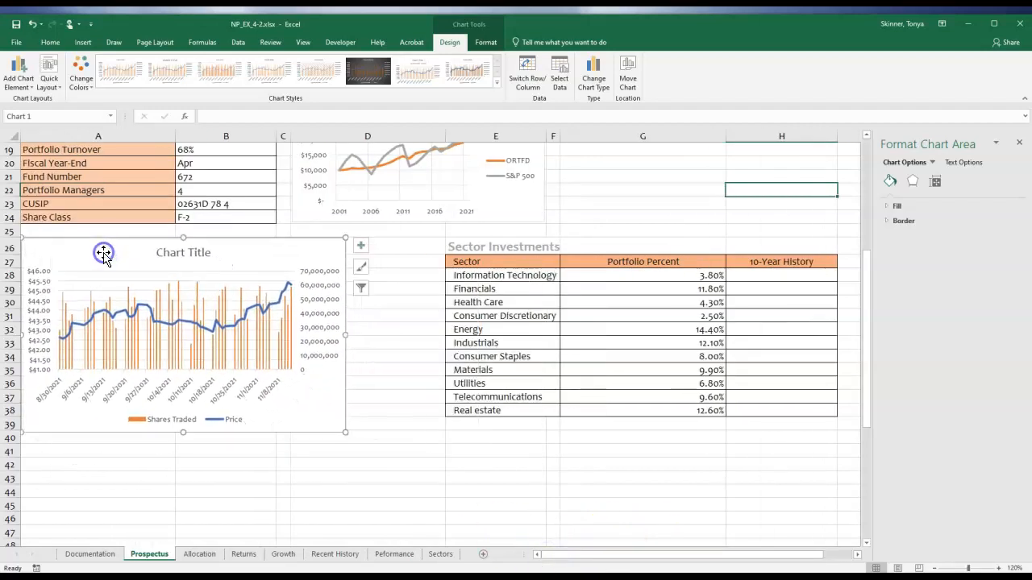
{"action": "left_click_drag", "start_coordinate": [345, 428], "coordinate": [443, 415]}
Replace the combo chart's placeholder title with Recent History.
{"action": "left_click", "coordinate": [243, 263]}
{"action": "triple_click", "coordinate": [237, 259]}
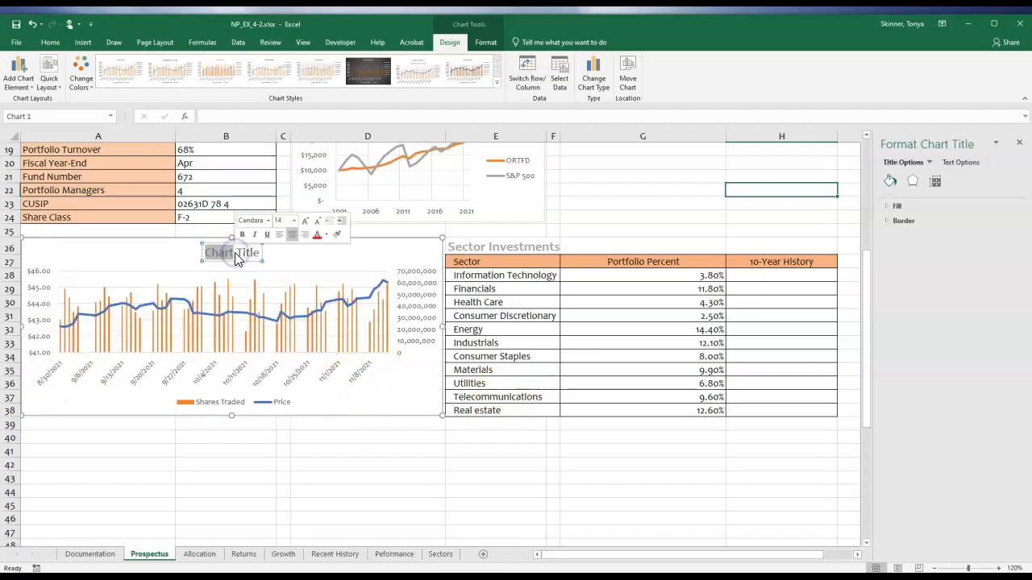
{"action": "type", "text": "Recent History"}
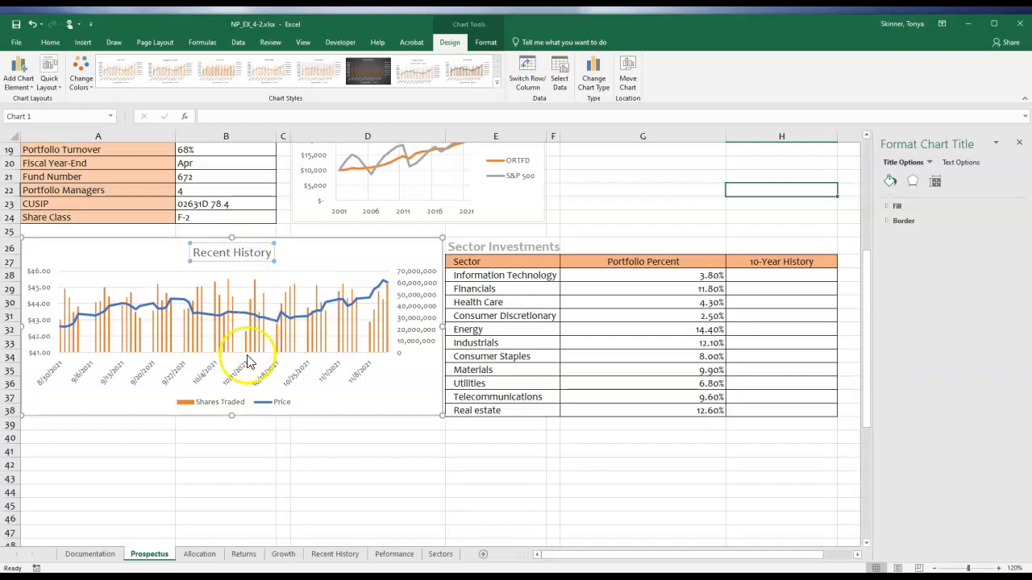
Add axis titles to the Recent History combo chart.
{"action": "left_click", "coordinate": [322, 444]}
{"action": "left_click", "coordinate": [394, 401]}
{"action": "left_click", "coordinate": [388, 334]}
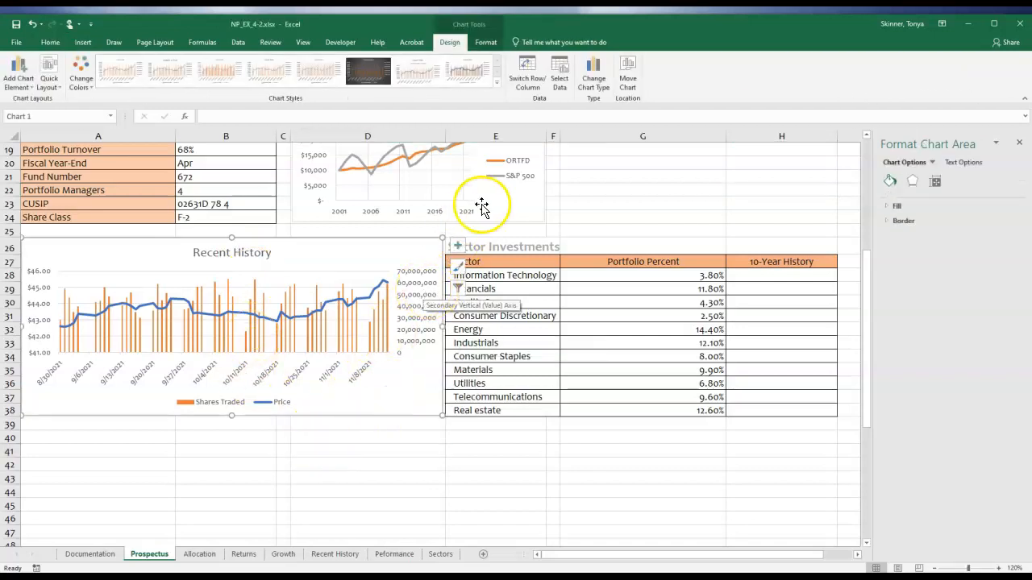
{"action": "left_click", "coordinate": [457, 245]}
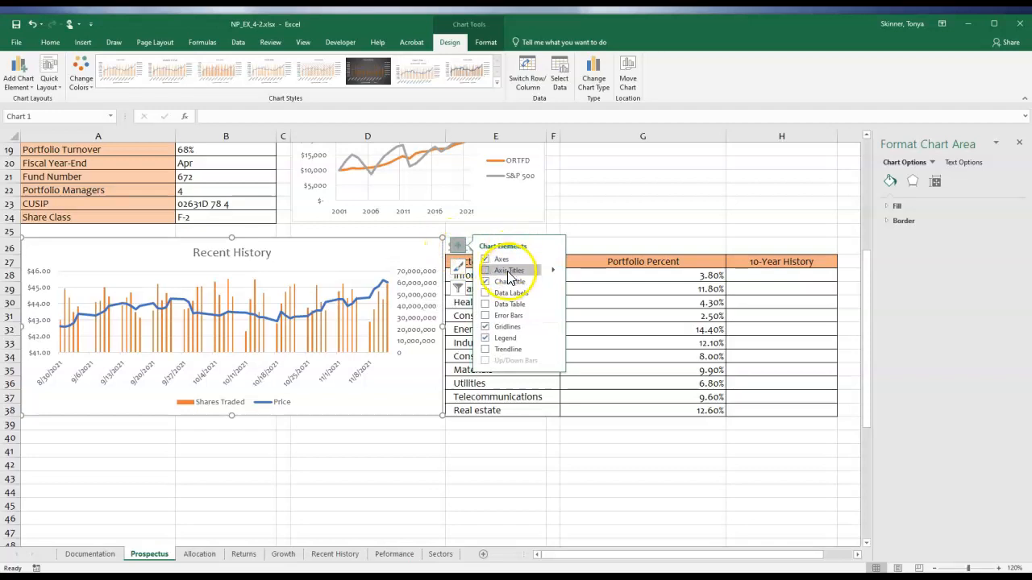
{"action": "left_click", "coordinate": [486, 270]}
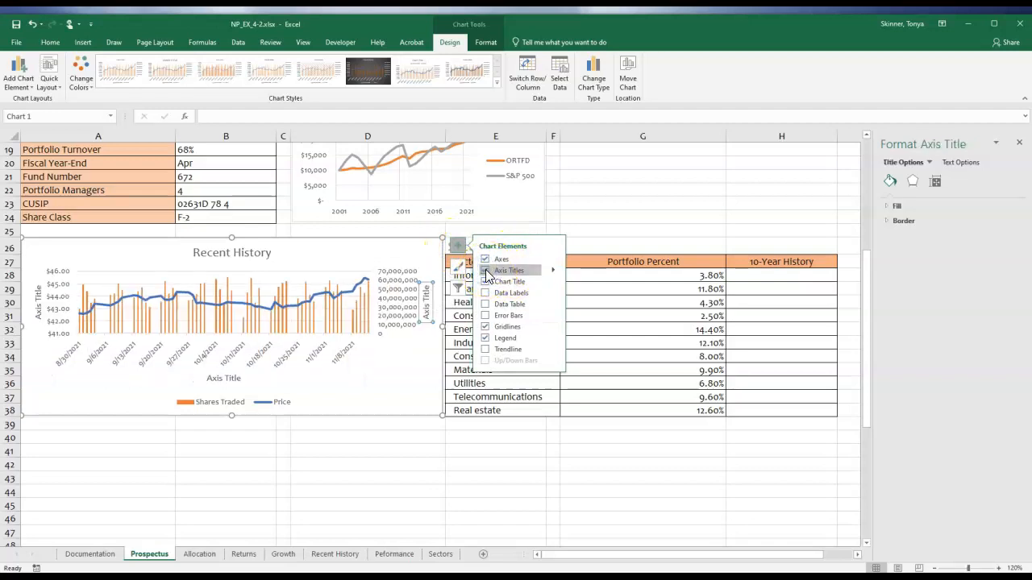
Set the primary vertical axis title to Price and the secondary vertical axis title to Shares Traded.
{"action": "left_click", "coordinate": [36, 304]}
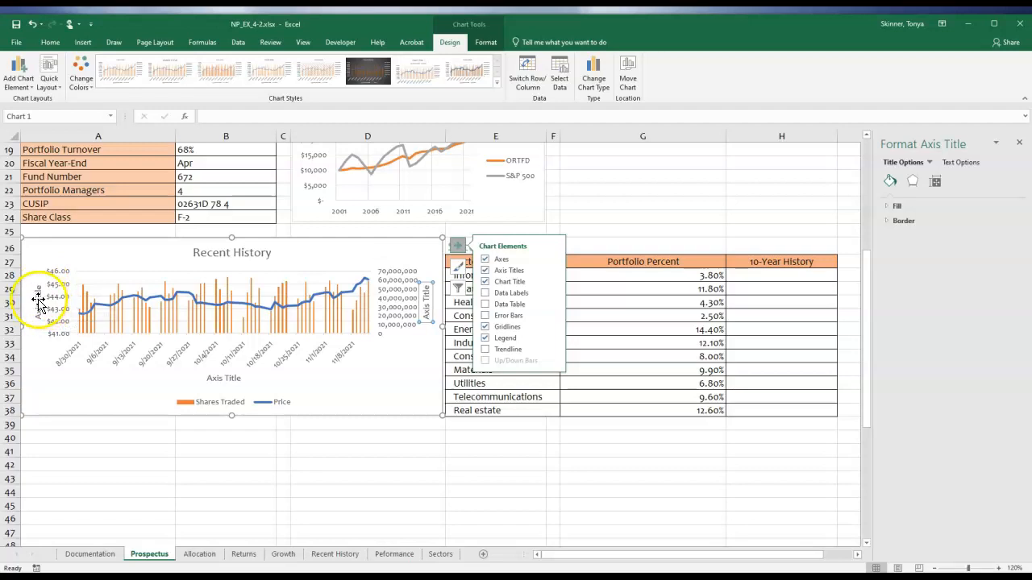
{"action": "double_click", "coordinate": [39, 299]}
{"action": "triple_click", "coordinate": [39, 299]}
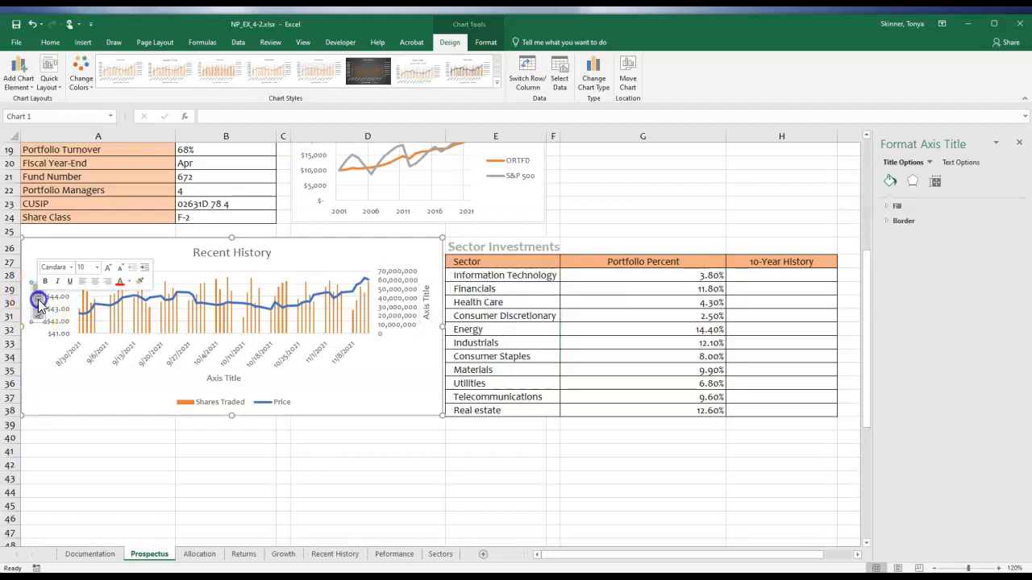
{"action": "type", "text": "Price"}
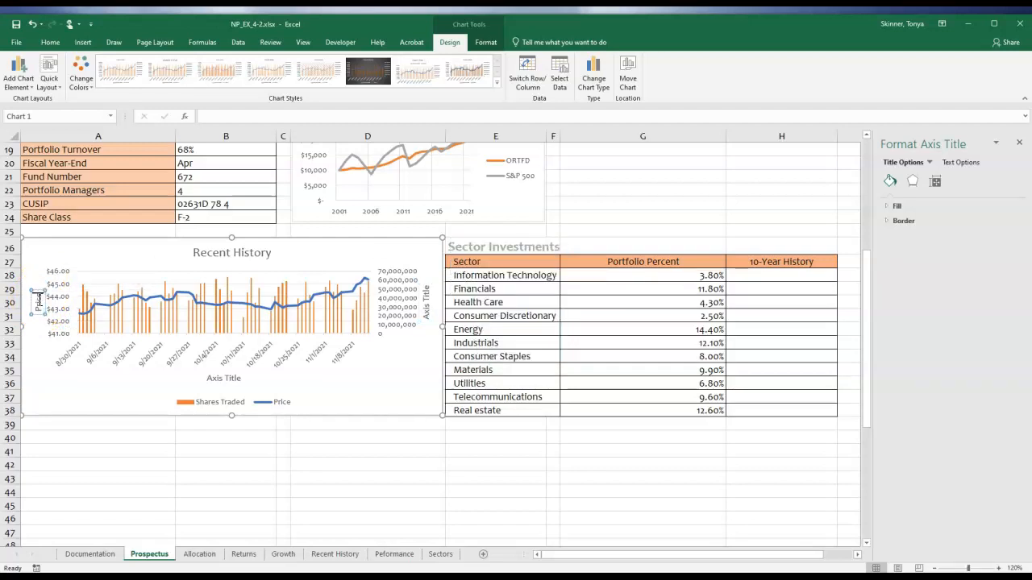
{"action": "left_click", "coordinate": [426, 315]}
{"action": "triple_click", "coordinate": [425, 315]}
{"action": "type", "text": "Shares Traded"}
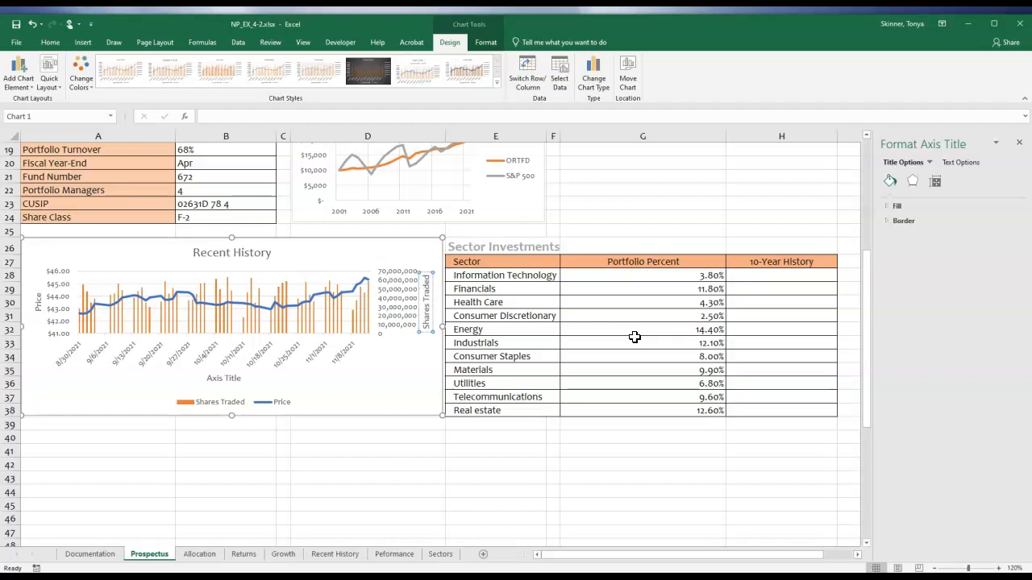
Set the Recent History chart's horizontal axis title to Date.
{"action": "left_click", "coordinate": [222, 378]}
{"action": "double_click", "coordinate": [222, 378]}
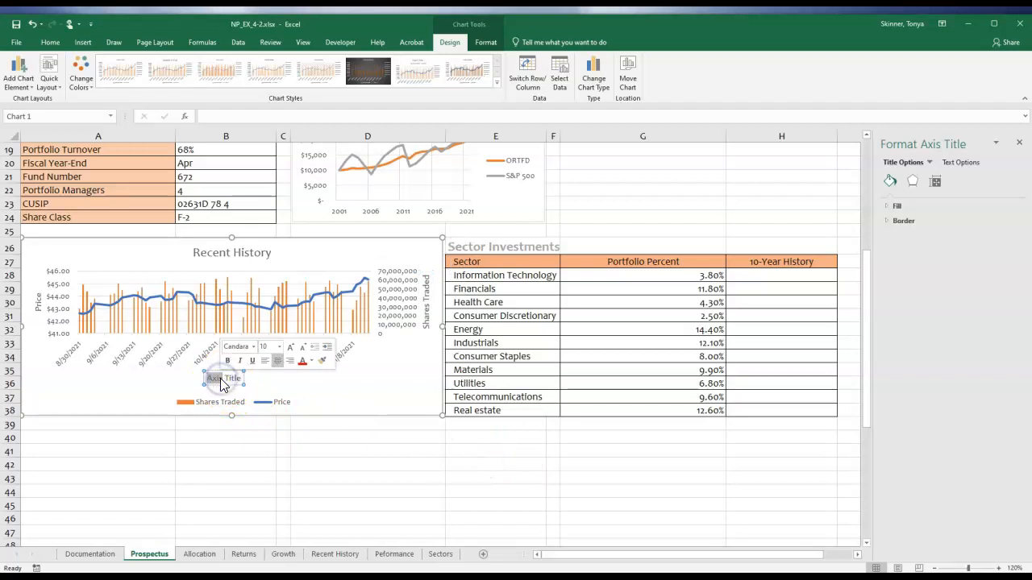
{"action": "triple_click", "coordinate": [221, 378]}
{"action": "type", "text": "Date"}
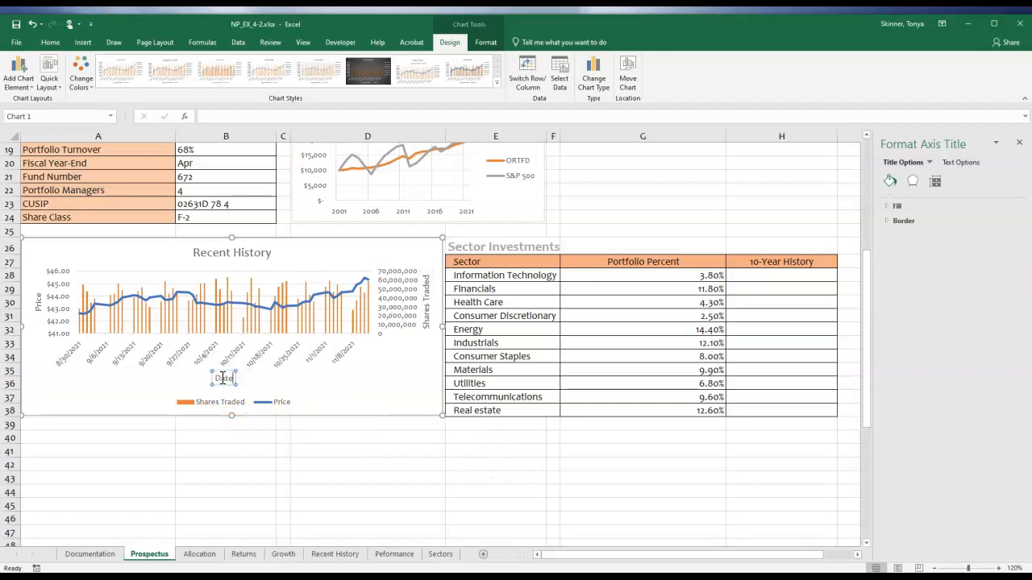
Change the text direction of the Shares Traded axis title to rotate all text 90° so it reads downward.
{"action": "left_click", "coordinate": [427, 323]}
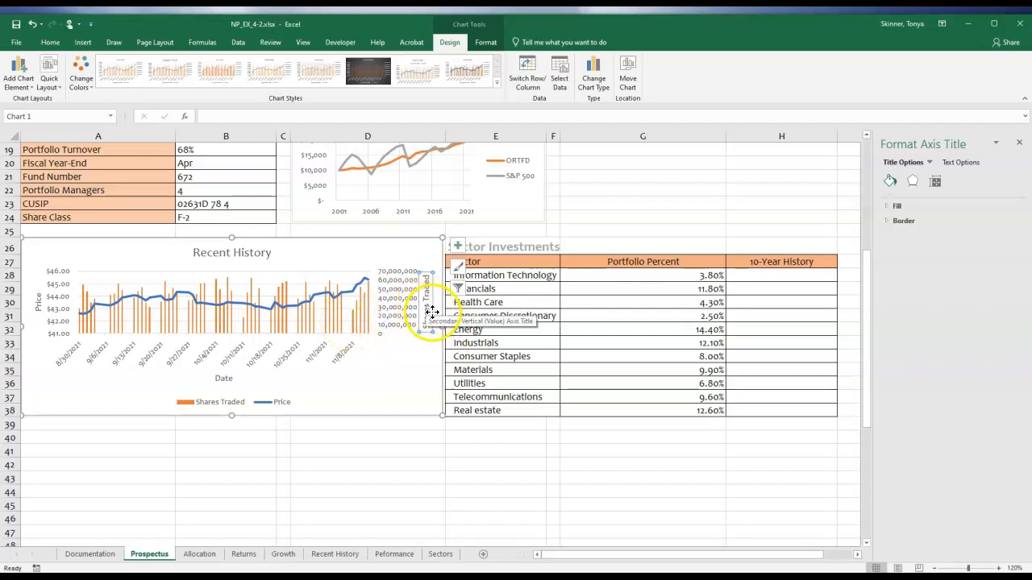
{"action": "left_click", "coordinate": [968, 167]}
{"action": "left_click", "coordinate": [901, 162]}
{"action": "left_click", "coordinate": [912, 180]}
{"action": "left_click", "coordinate": [934, 182]}
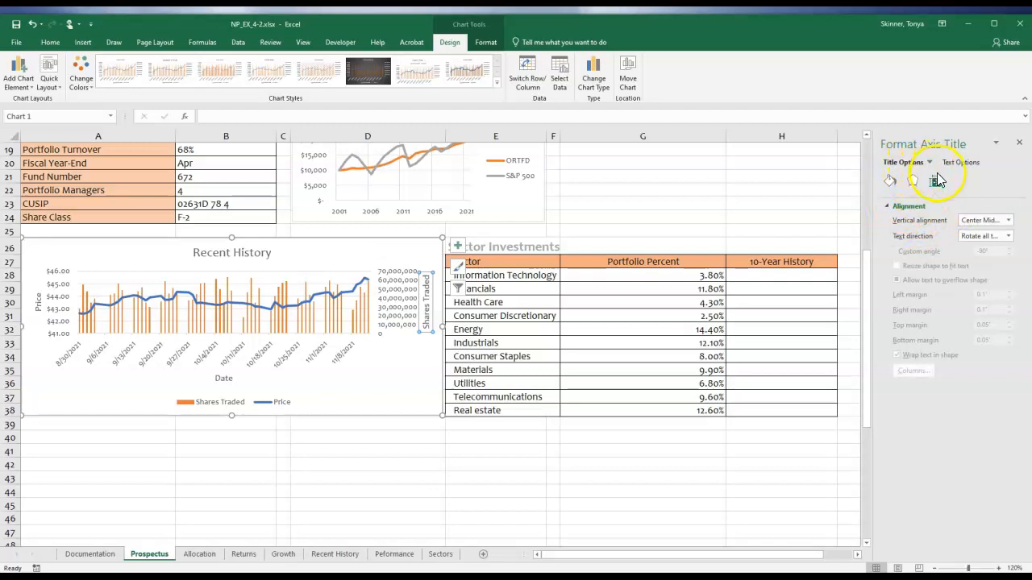
{"action": "left_click", "coordinate": [400, 313]}
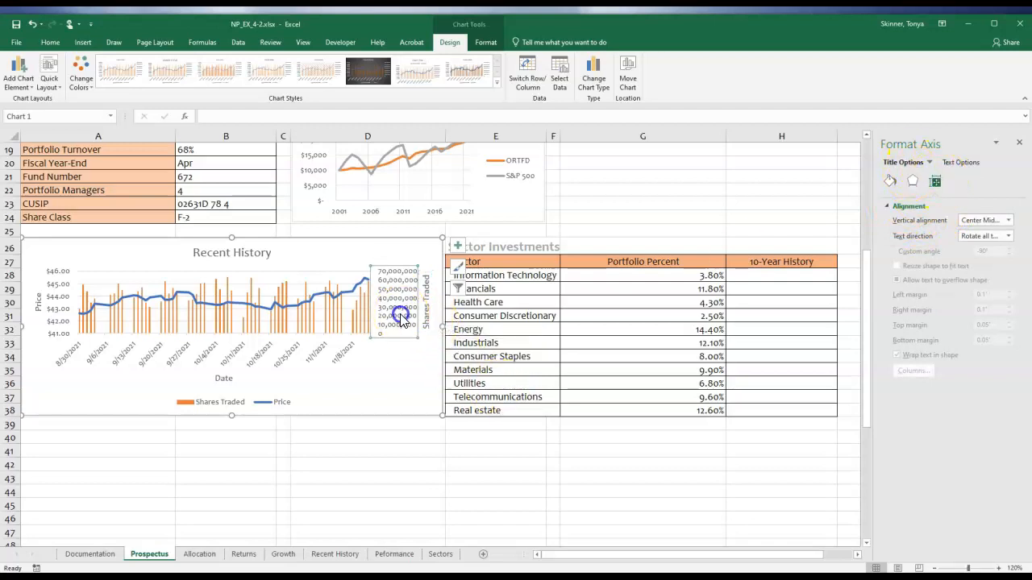
{"action": "left_click", "coordinate": [425, 321]}
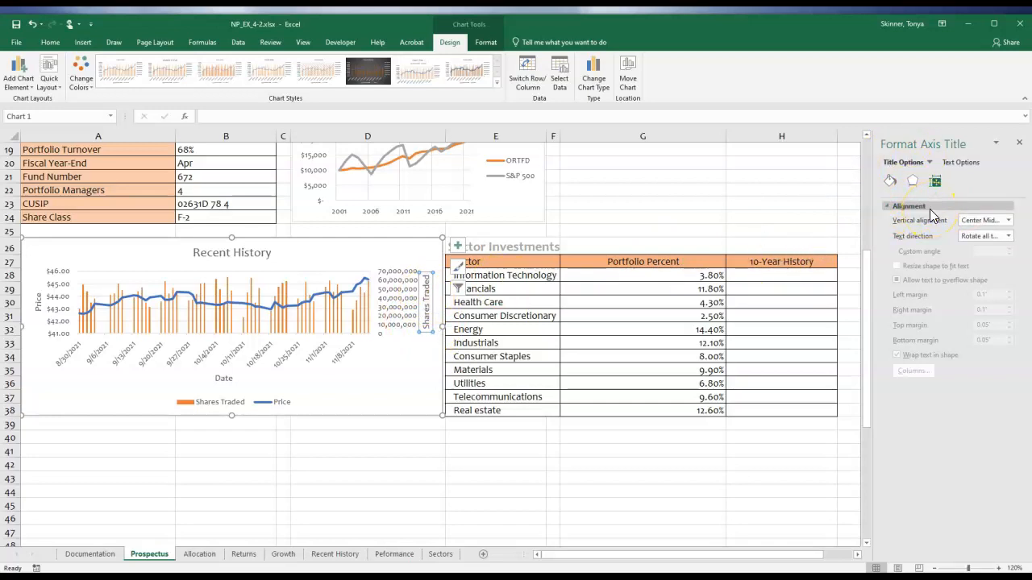
{"action": "left_click", "coordinate": [980, 238]}
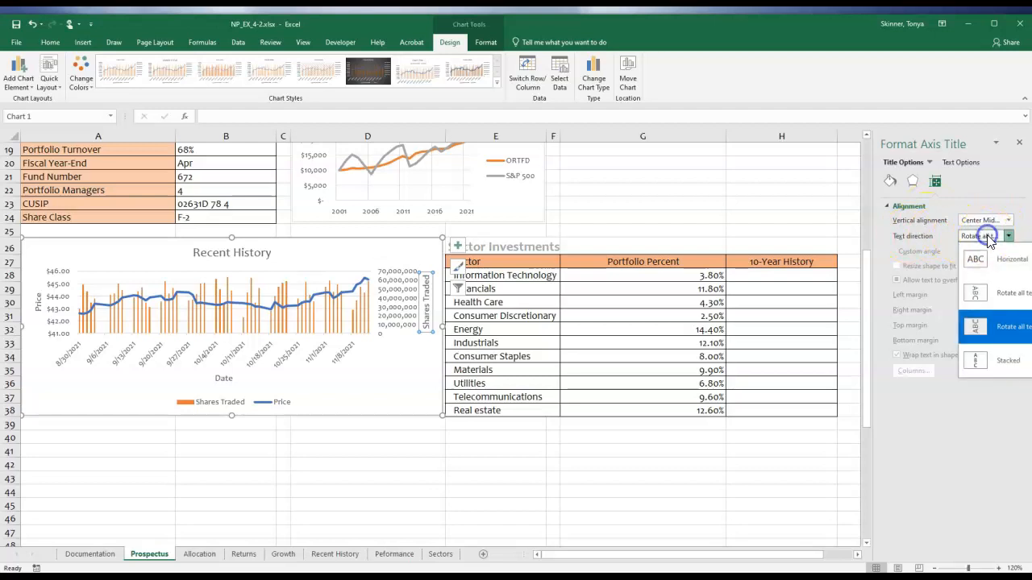
{"action": "left_click", "coordinate": [982, 295]}
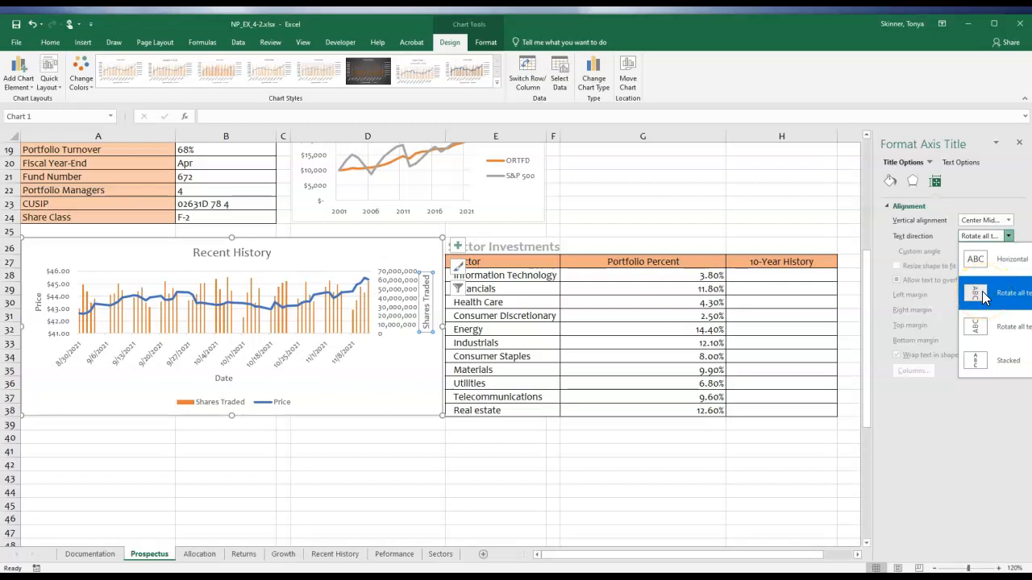
{"action": "left_click", "coordinate": [982, 292]}
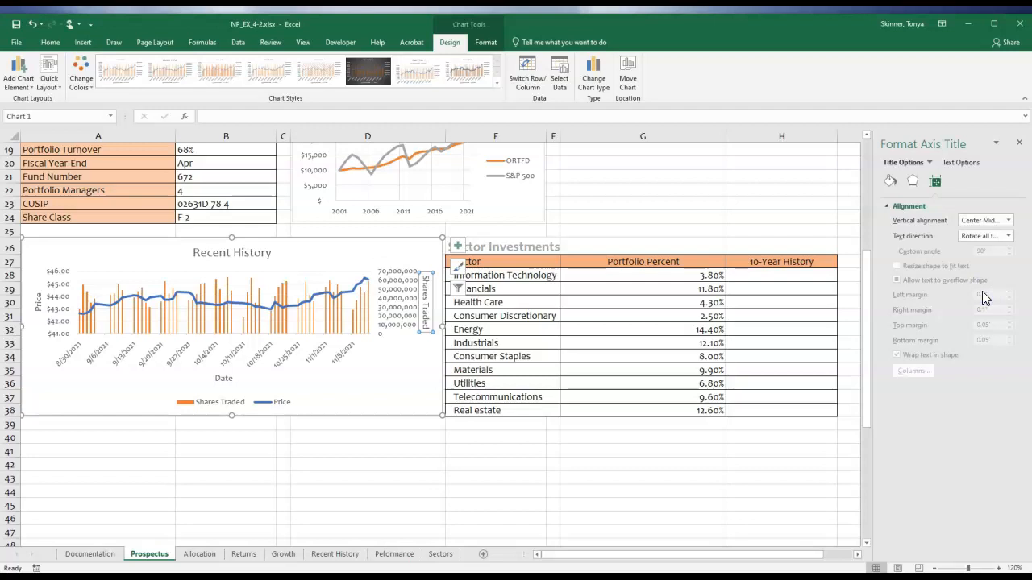
Place the Recent History chart's legend on the right side of the chart.
{"action": "left_click", "coordinate": [457, 245]}
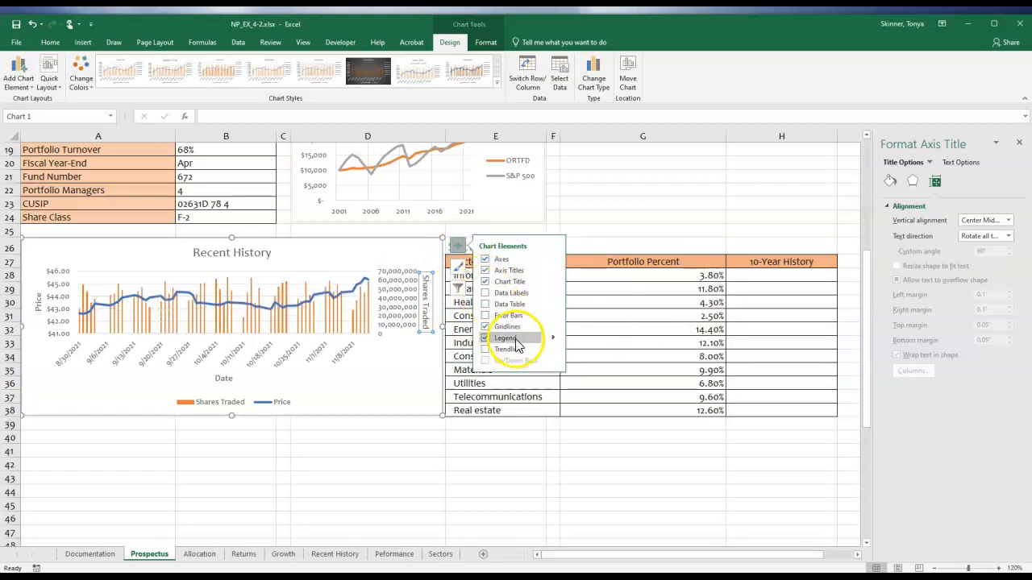
{"action": "left_click", "coordinate": [552, 339]}
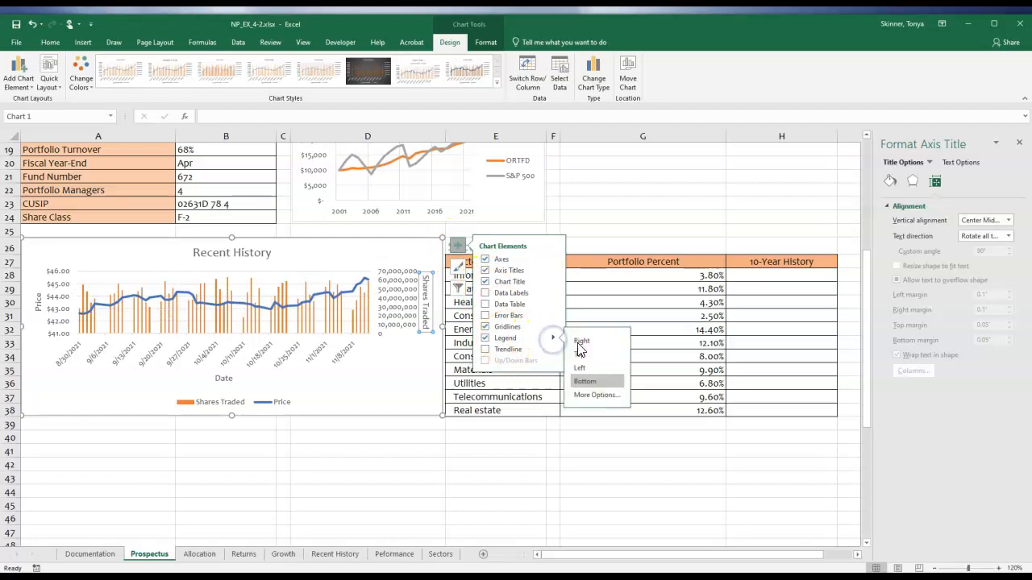
{"action": "left_click", "coordinate": [597, 342]}
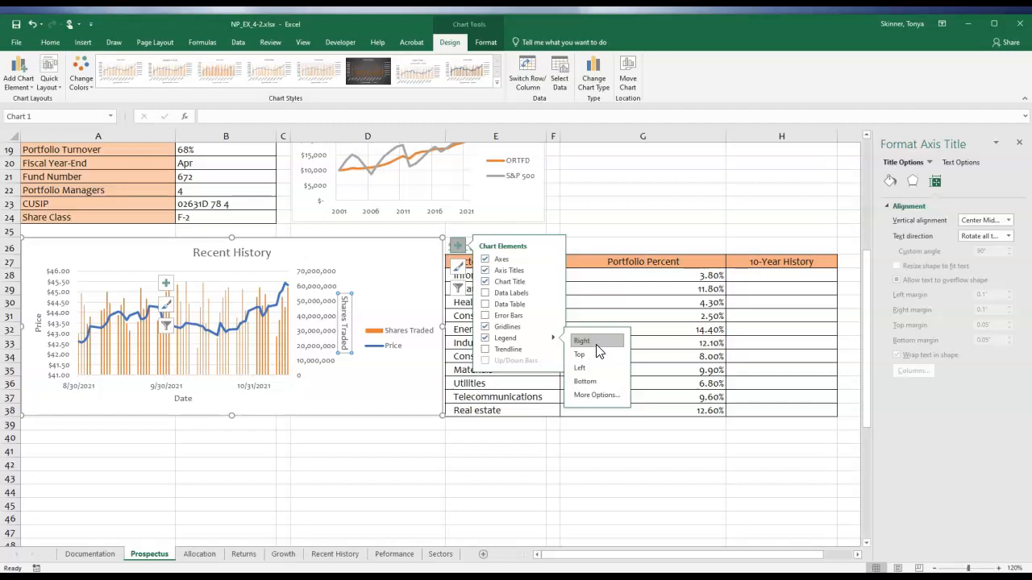
{"action": "left_click", "coordinate": [403, 394]}
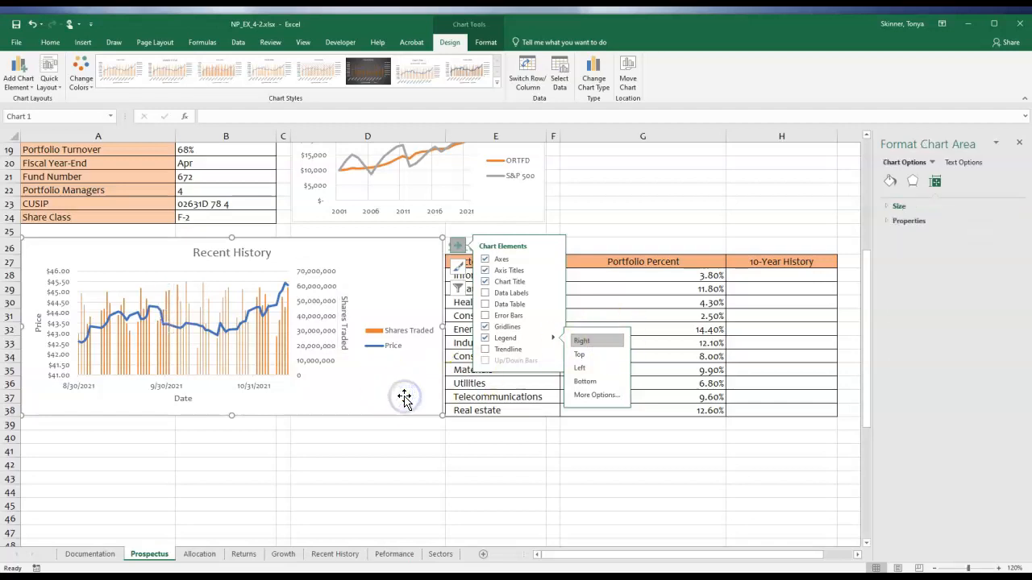
Set the display units of the secondary Shares Traded axis to Millions.
{"action": "left_click", "coordinate": [310, 324]}
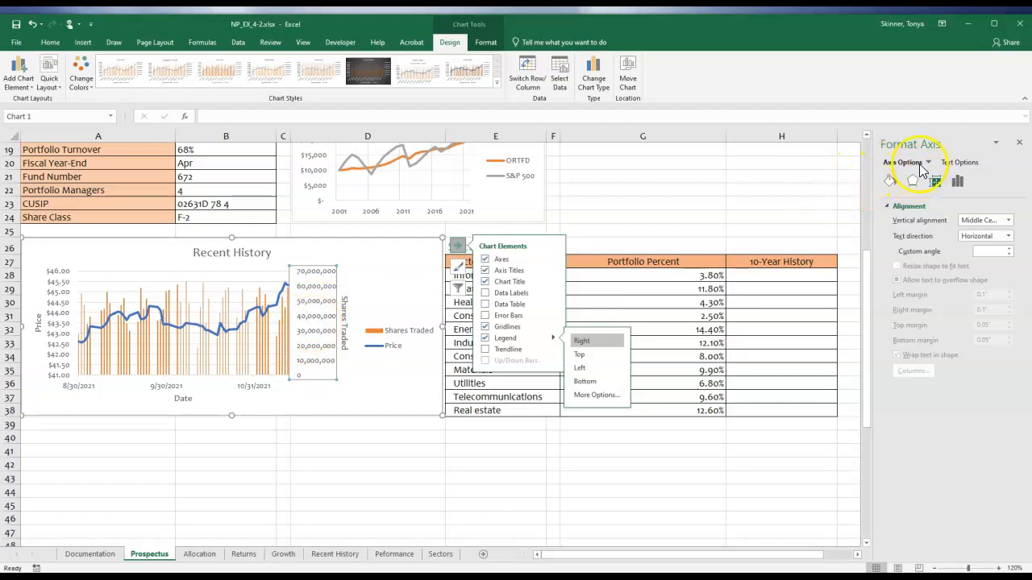
{"action": "left_click", "coordinate": [956, 181]}
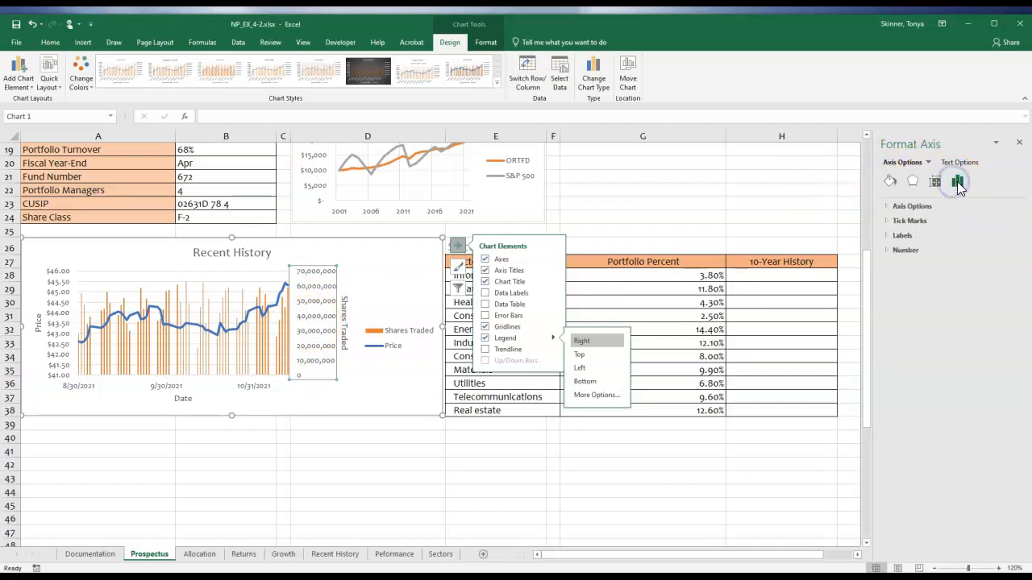
{"action": "left_click", "coordinate": [894, 209]}
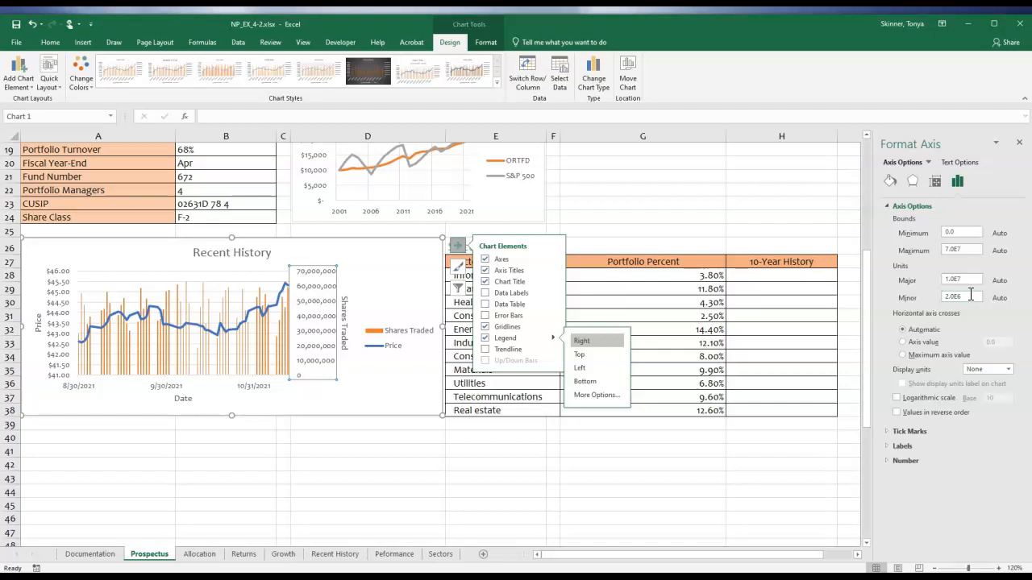
{"action": "left_click", "coordinate": [959, 280]}
{"action": "left_click", "coordinate": [987, 369]}
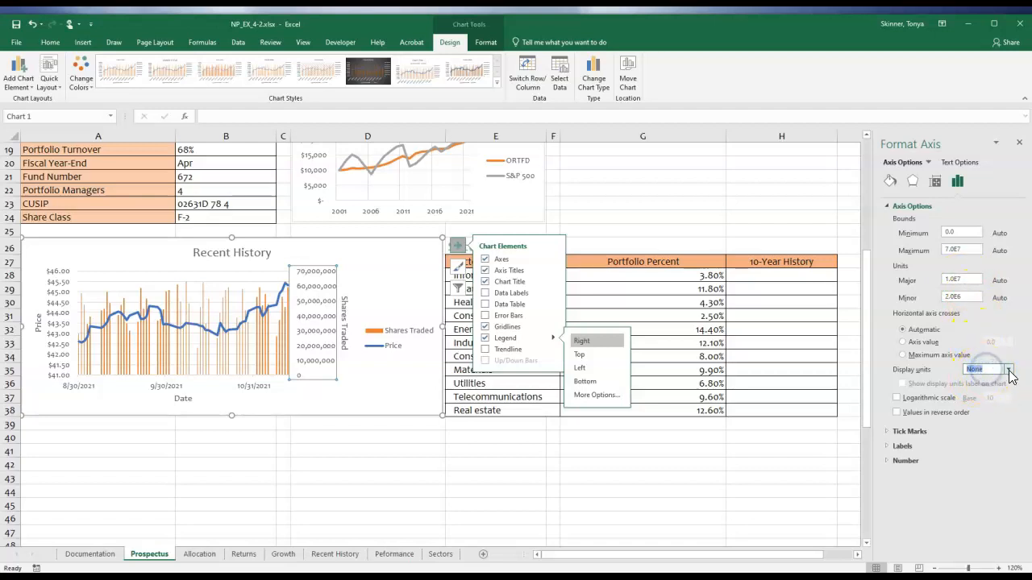
{"action": "left_click", "coordinate": [1008, 370]}
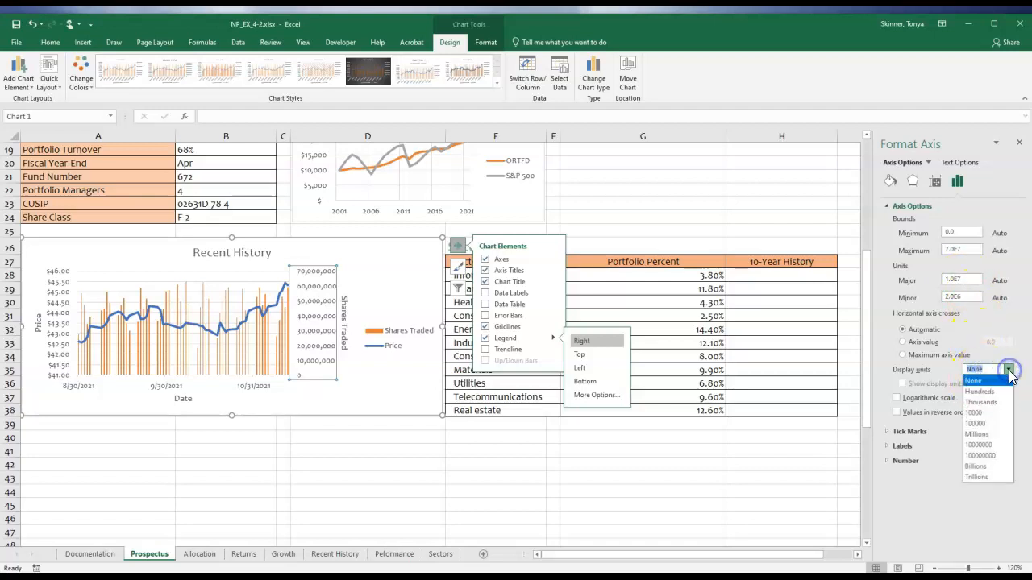
{"action": "left_click", "coordinate": [979, 435]}
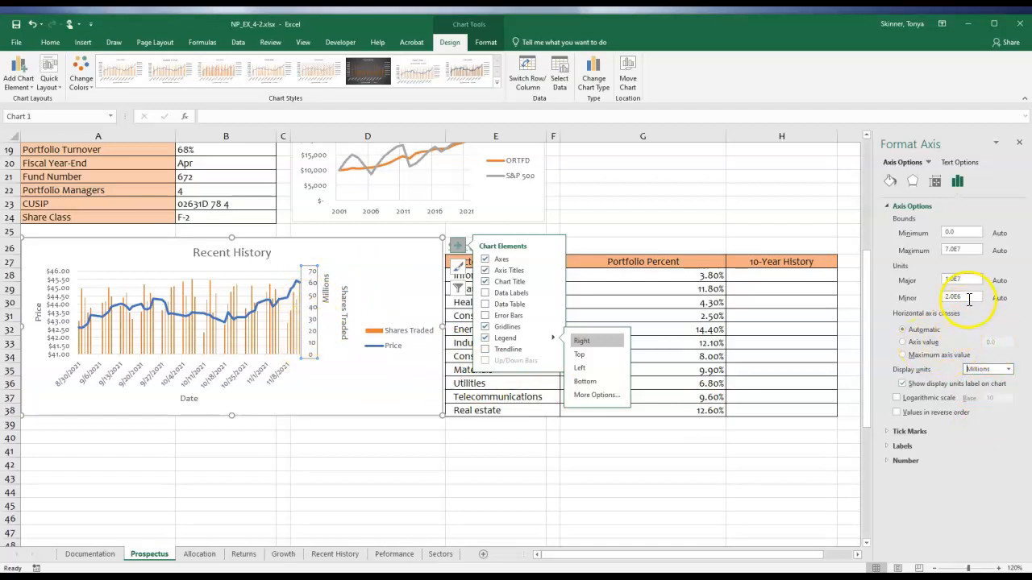
Try hiding the display units label on the secondary Shares Traded axis and restore it.
{"action": "left_click", "coordinate": [970, 249]}
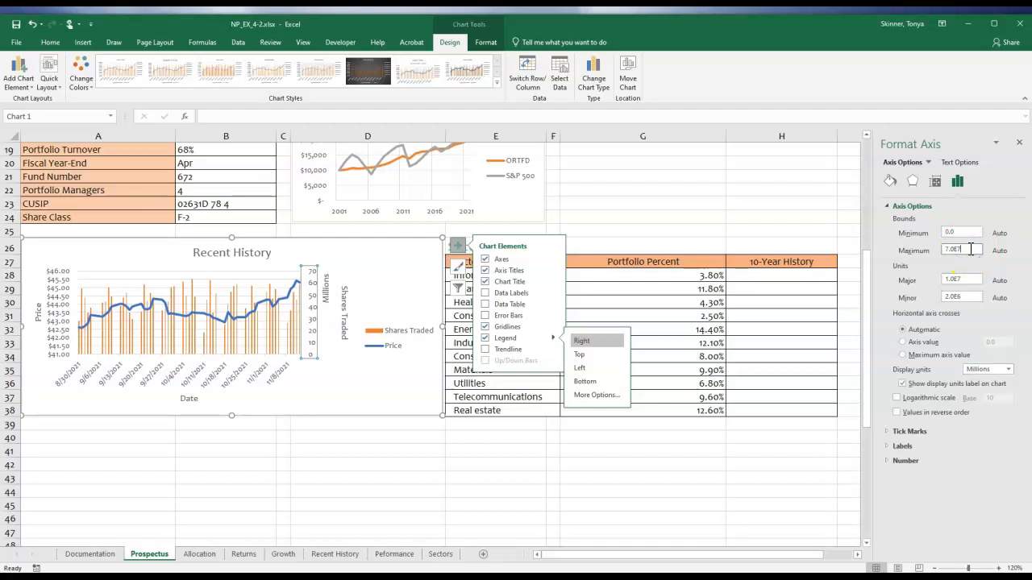
{"action": "left_click", "coordinate": [970, 279]}
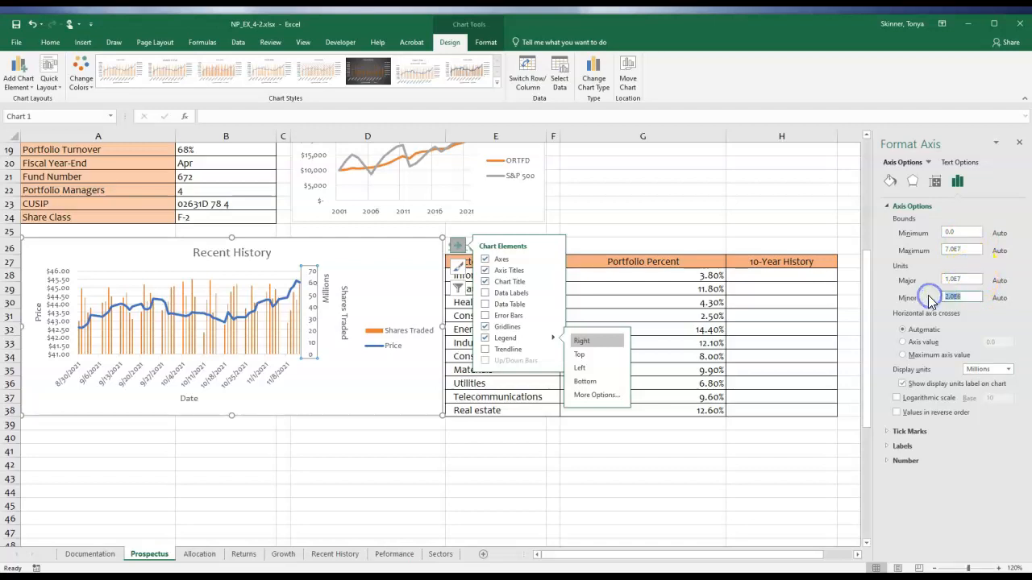
{"action": "left_click_drag", "start_coordinate": [961, 279], "coordinate": [939, 278]}
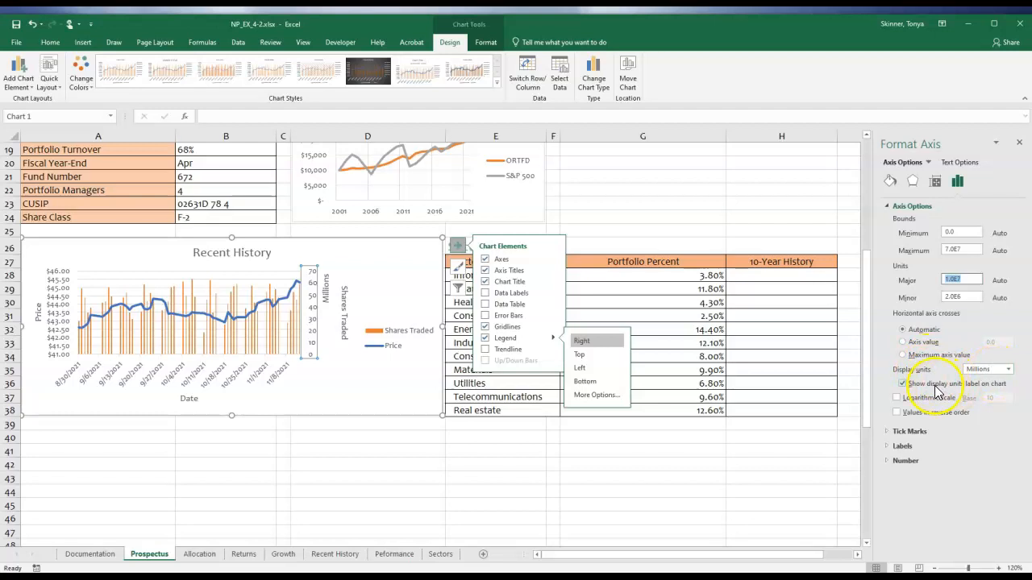
{"action": "left_click", "coordinate": [902, 383]}
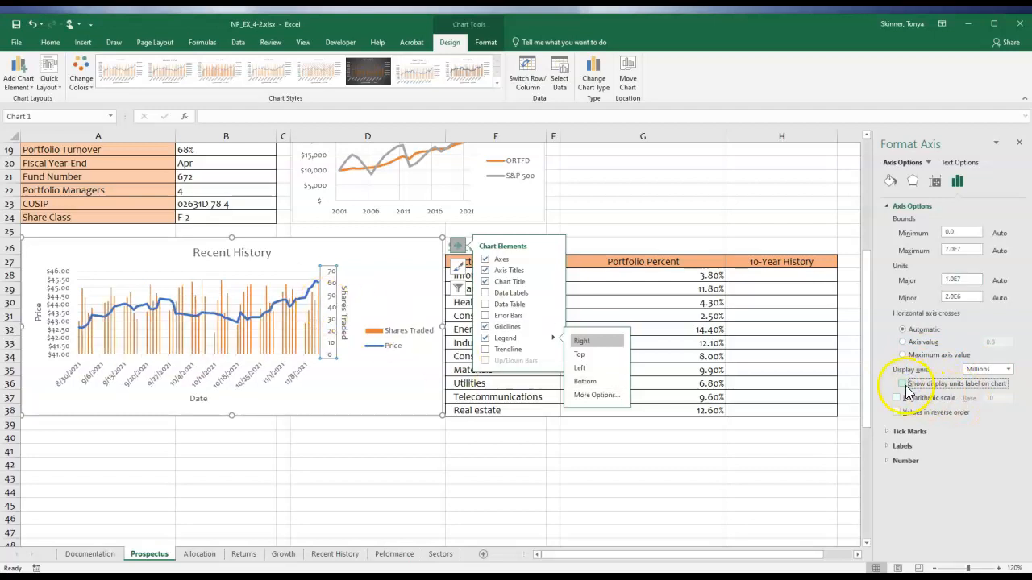
{"action": "left_click", "coordinate": [902, 384]}
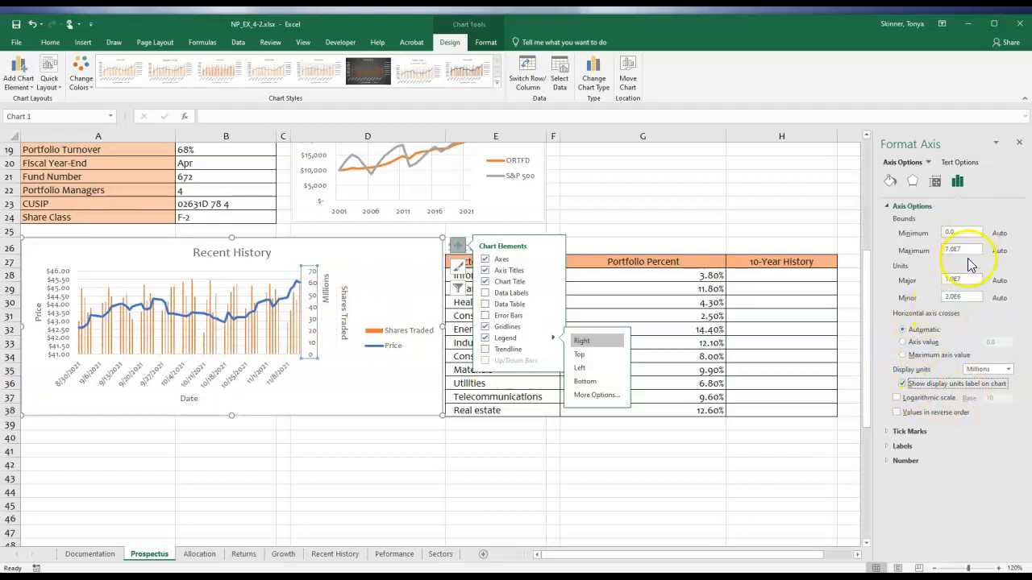
Set the maximum bound of the Recent History chart's secondary Shares Traded axis to 1.6E8.
{"action": "left_click", "coordinate": [956, 234]}
{"action": "left_click", "coordinate": [933, 251]}
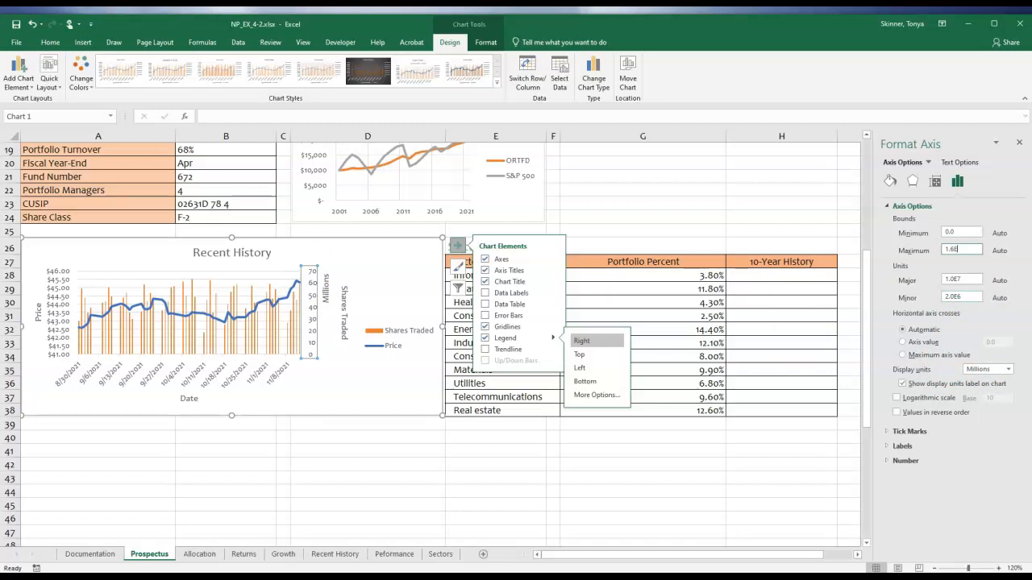
{"action": "key", "text": "Return"}
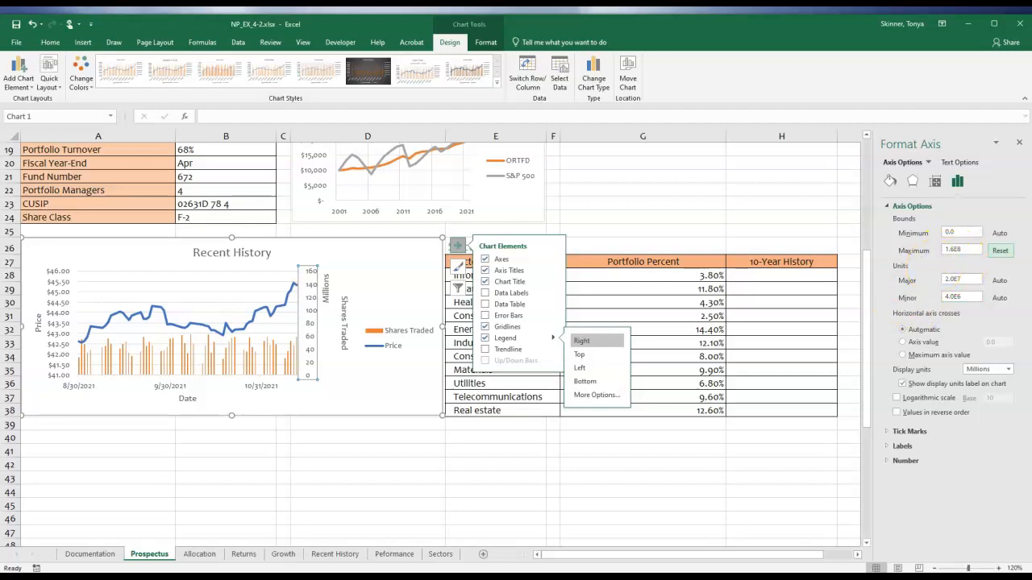
{"action": "scroll", "coordinate": [440, 342], "scroll_direction": "down", "scroll_amount": 3}
{"action": "scroll", "coordinate": [440, 342], "scroll_direction": "up", "scroll_amount": 3}
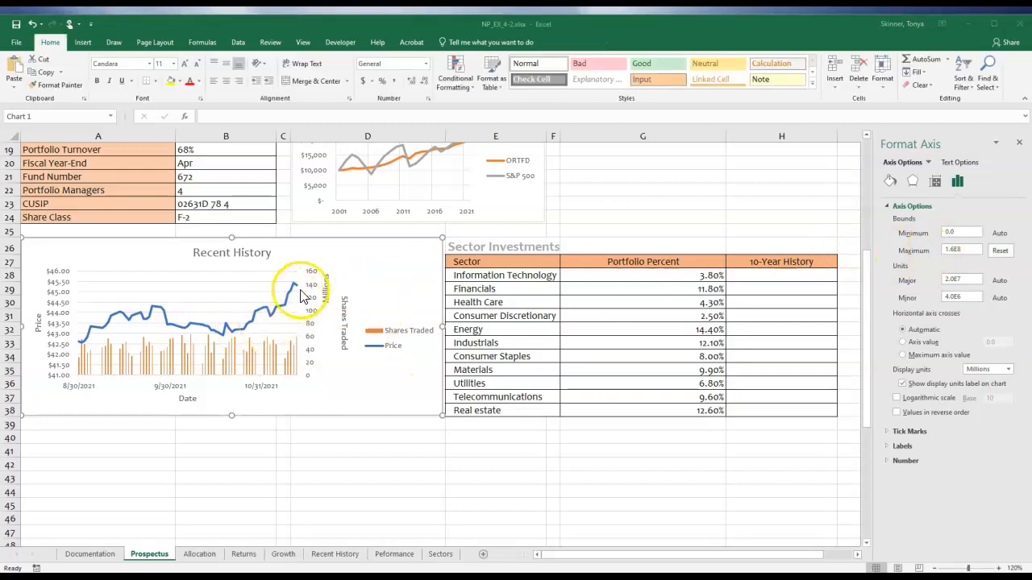
{"action": "left_click", "coordinate": [962, 251]}
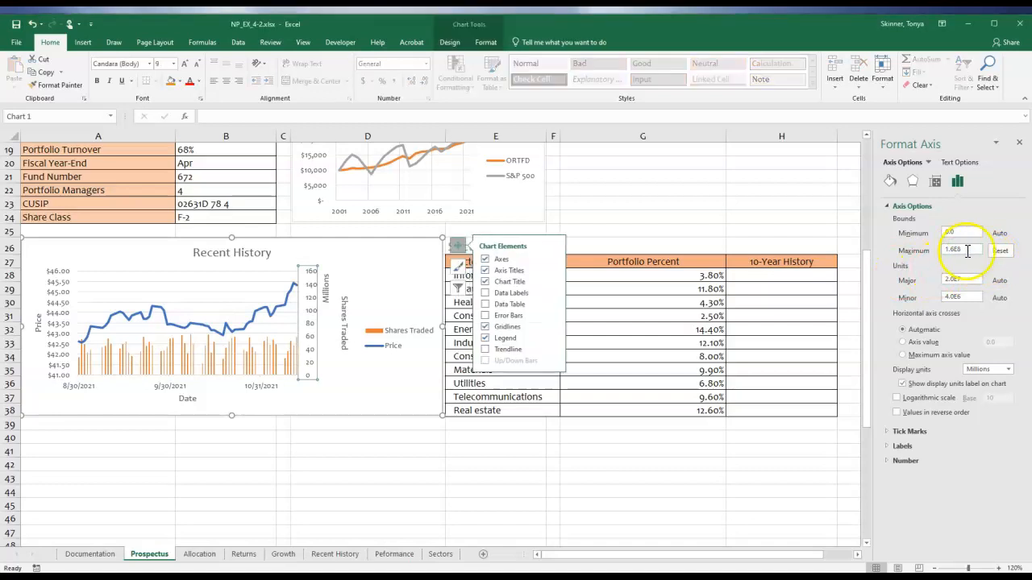
{"action": "left_click", "coordinate": [367, 259]}
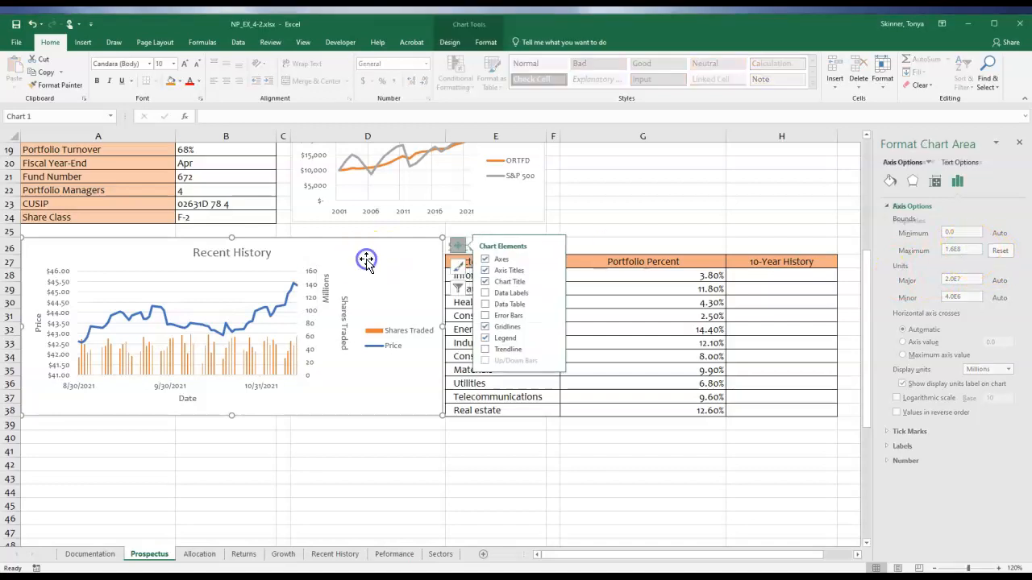
{"action": "left_click", "coordinate": [314, 277]}
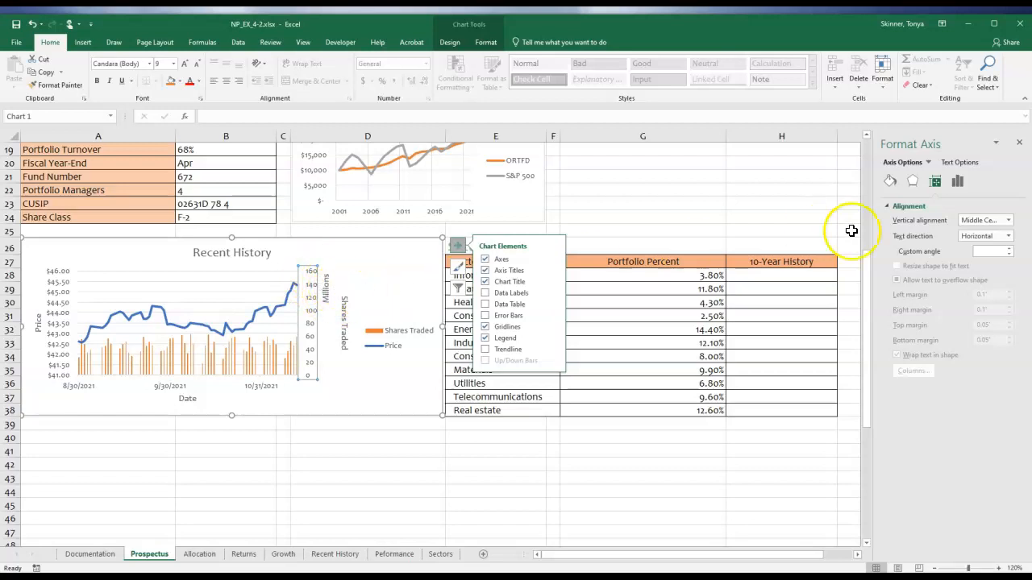
{"action": "left_click", "coordinate": [959, 182]}
{"action": "left_click", "coordinate": [912, 206]}
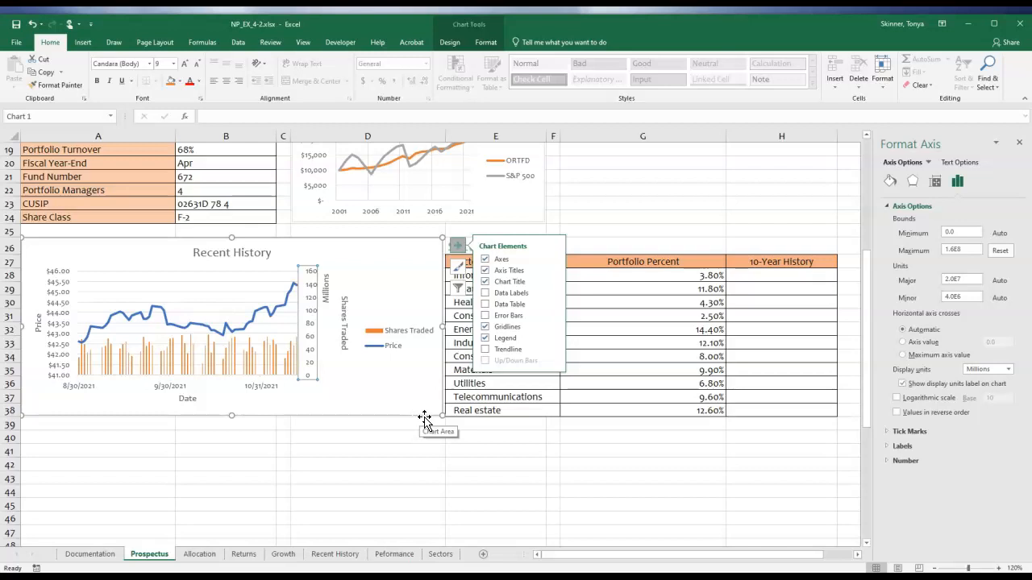
Insert the recommended Scatter chart from the Volatility and 10-Year Annualized Return data on the Peformance sheet.
{"action": "left_click", "coordinate": [340, 437]}
{"action": "left_click", "coordinate": [394, 553]}
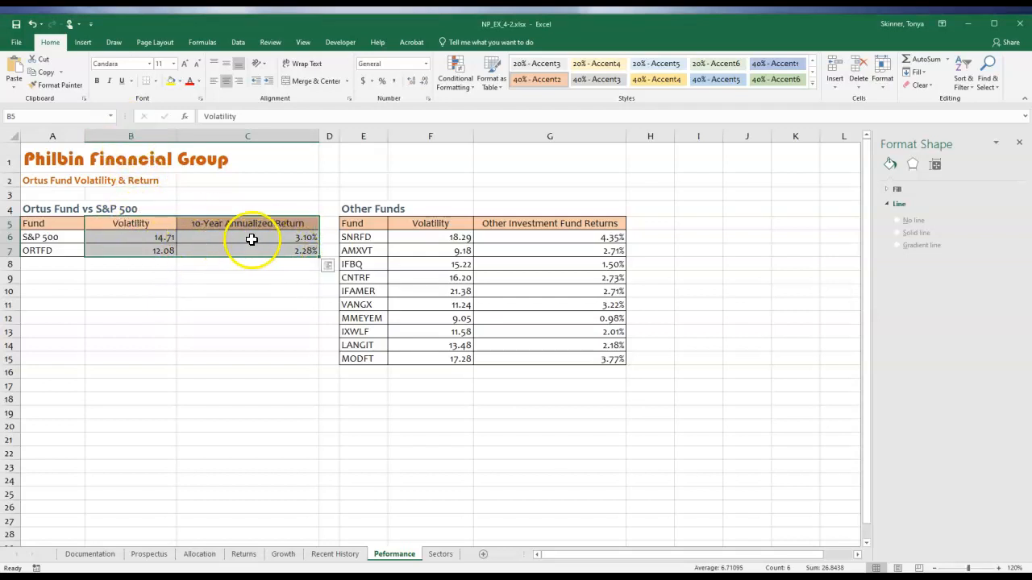
{"action": "left_click", "coordinate": [83, 41]}
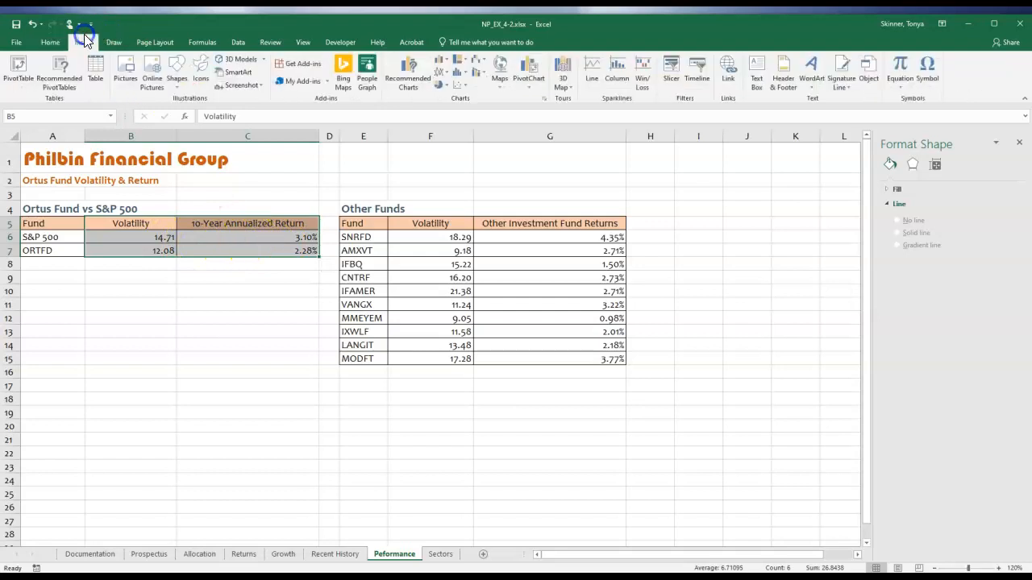
{"action": "left_click", "coordinate": [416, 73]}
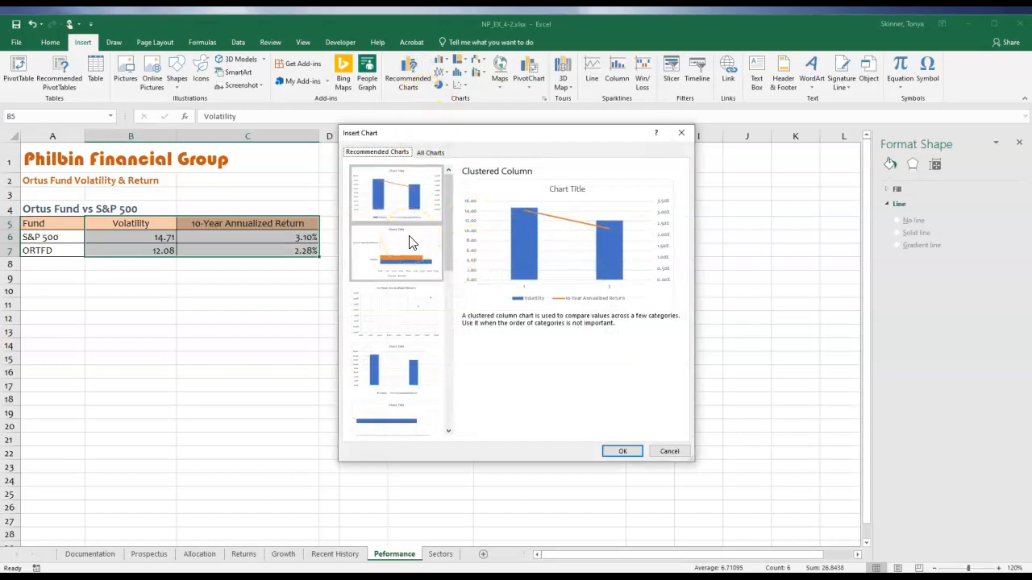
{"action": "left_click", "coordinate": [409, 300]}
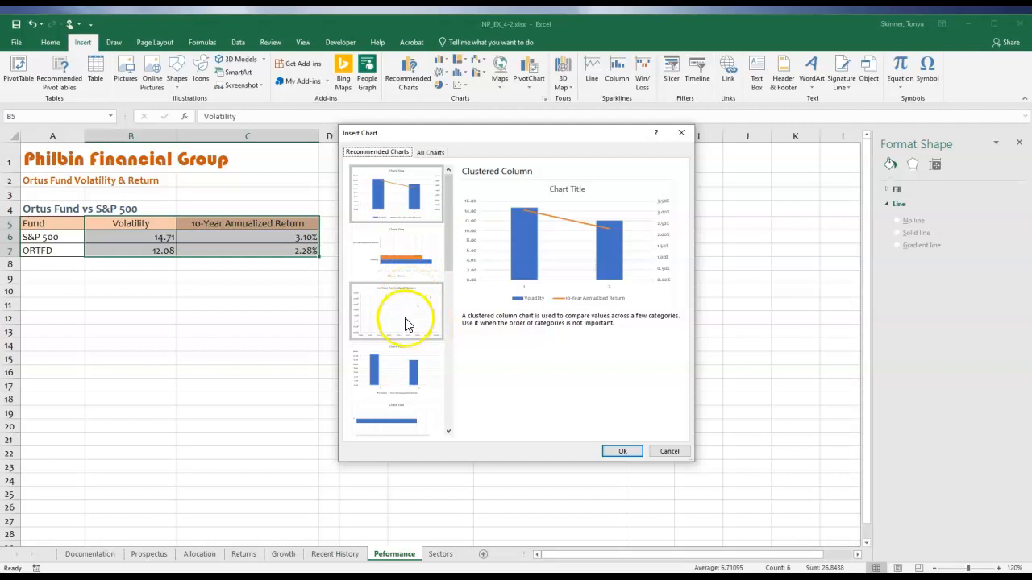
{"action": "left_click", "coordinate": [405, 323]}
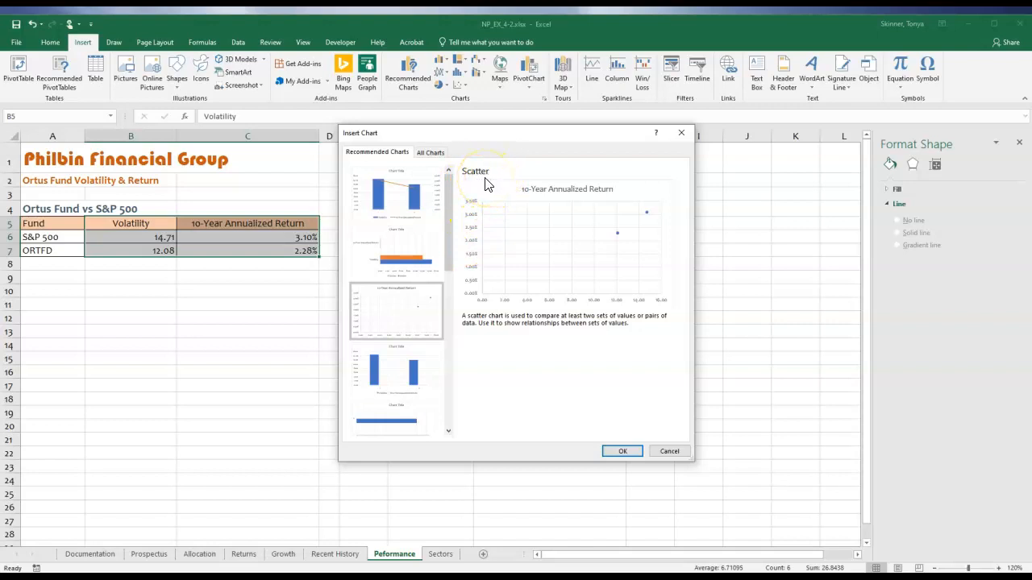
{"action": "left_click", "coordinate": [429, 155]}
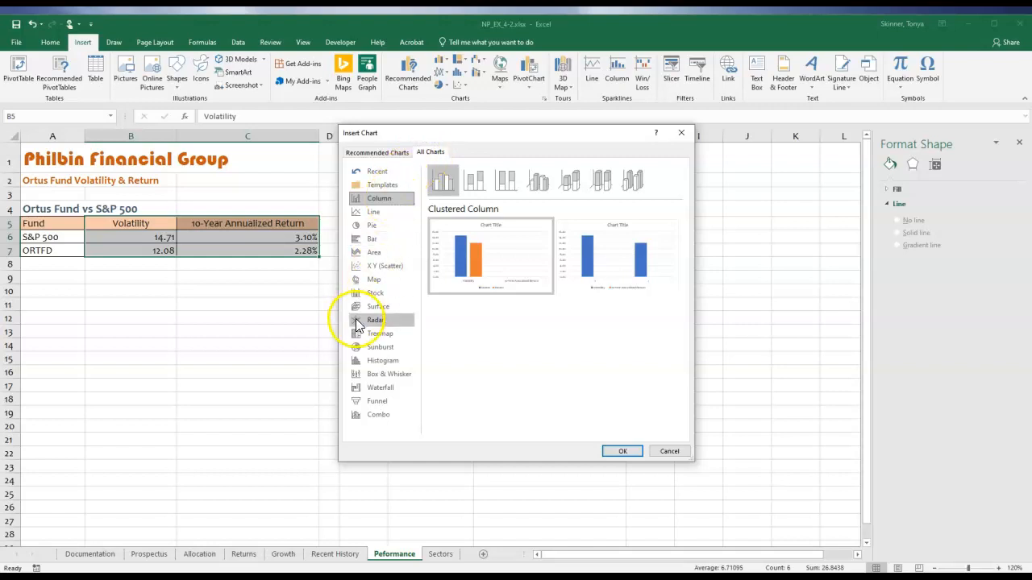
{"action": "left_click", "coordinate": [391, 270]}
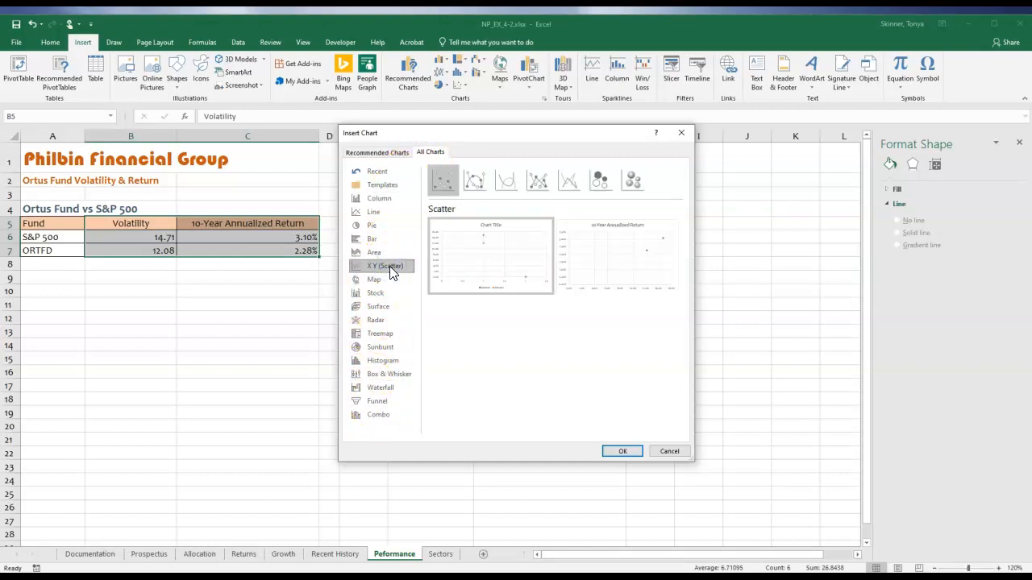
{"action": "left_click", "coordinate": [375, 255]}
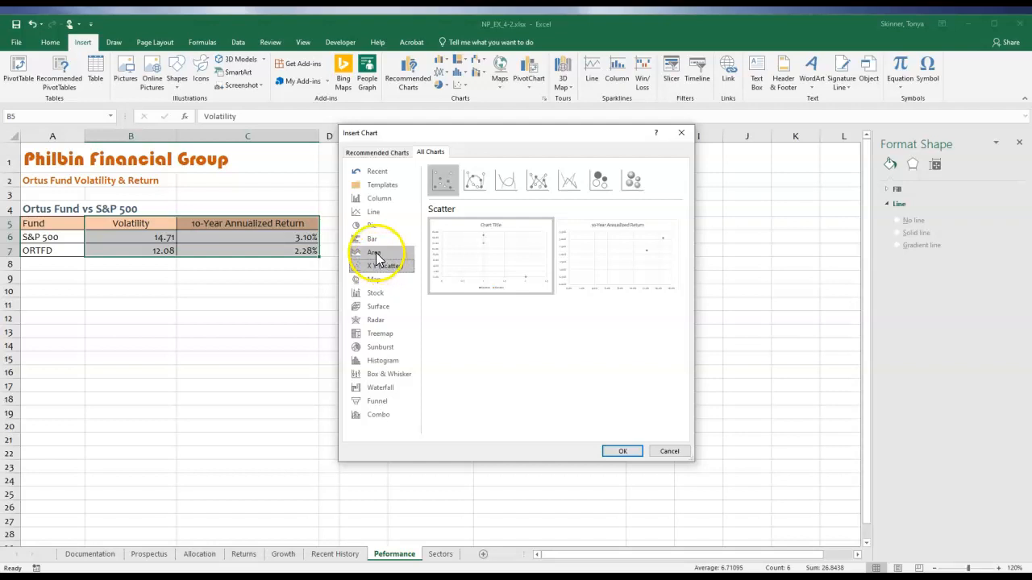
{"action": "left_click", "coordinate": [377, 153]}
{"action": "left_click", "coordinate": [405, 315]}
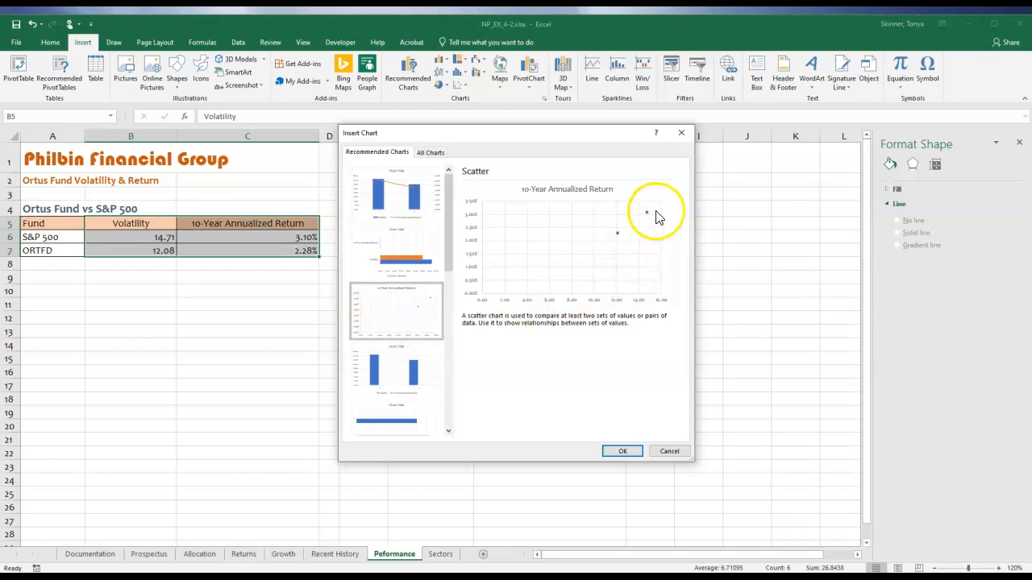
{"action": "left_click", "coordinate": [609, 453]}
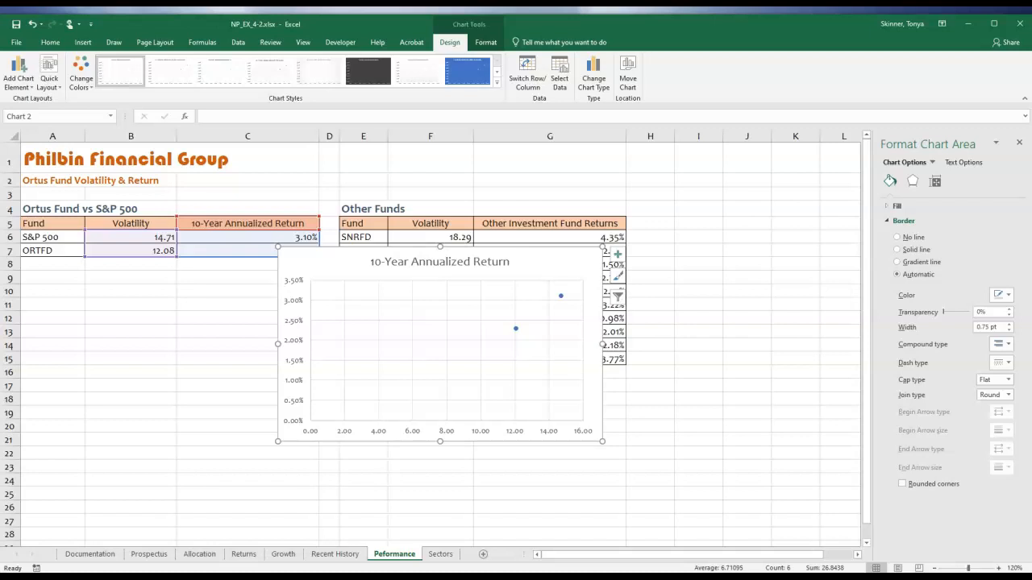
Move the scatter chart to the Prospectus sheet as an embedded object.
{"action": "left_click", "coordinate": [627, 78]}
{"action": "left_click", "coordinate": [637, 266]}
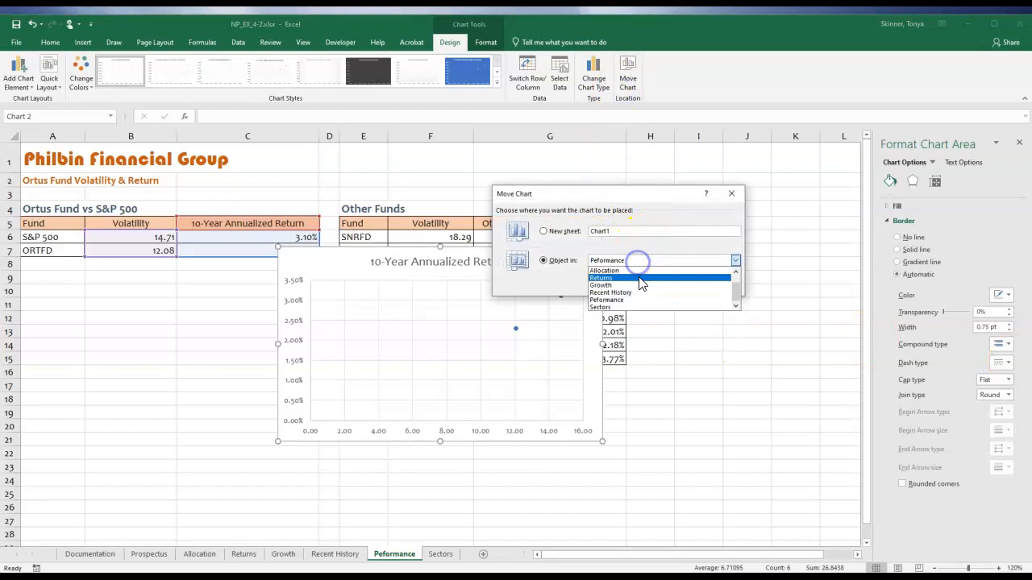
{"action": "left_click", "coordinate": [699, 268]}
{"action": "left_click", "coordinate": [681, 286]}
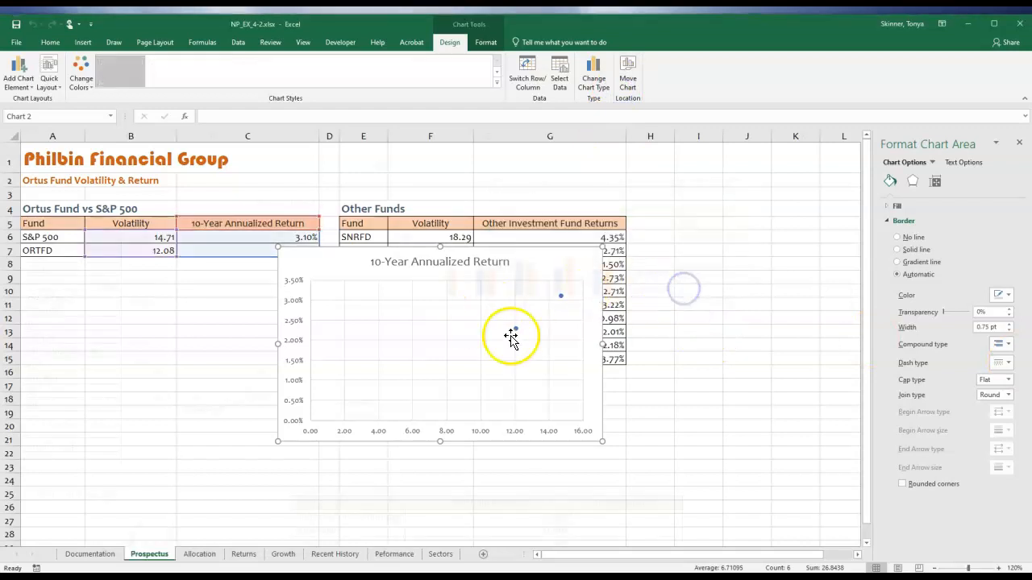
Position and resize the scatter chart below the Month-End Returns chart, filling rows 15 to 24 across columns F to H.
{"action": "left_click_drag", "start_coordinate": [405, 224], "coordinate": [666, 346]}
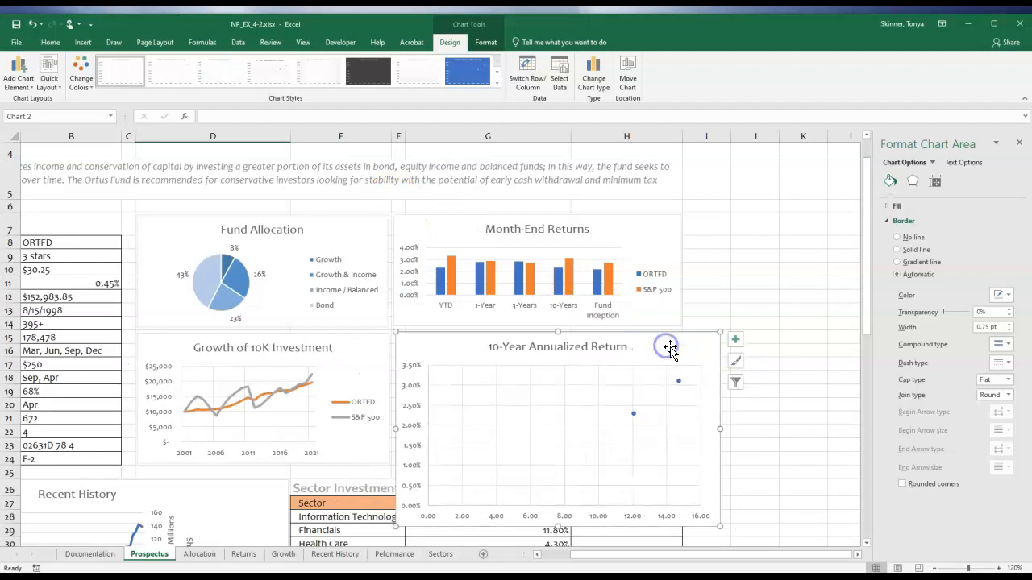
{"action": "left_click_drag", "start_coordinate": [721, 529], "coordinate": [681, 496]}
{"action": "left_click_drag", "start_coordinate": [540, 496], "coordinate": [535, 464]}
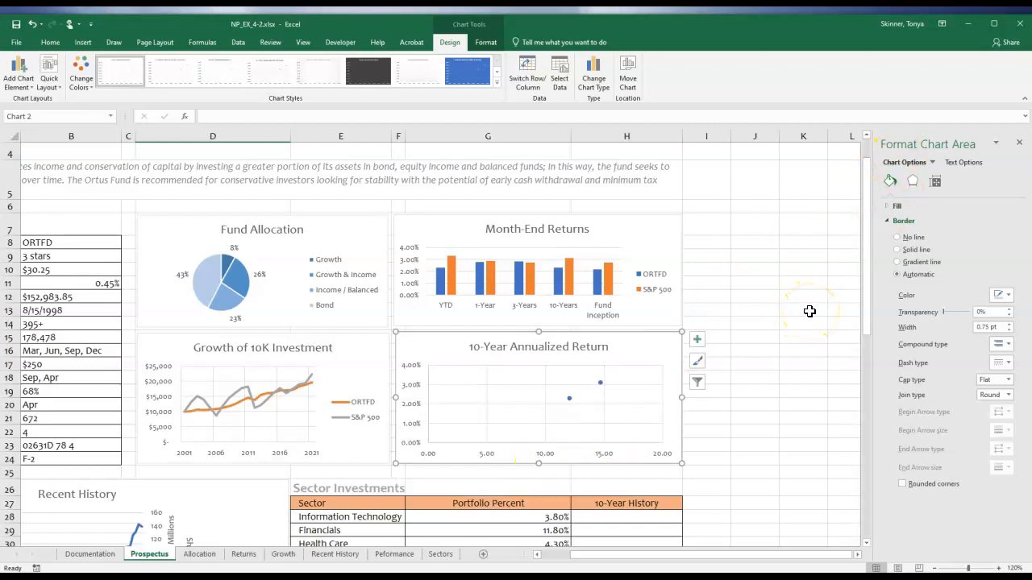
Remove the chart title and the gridlines from the scatter chart.
{"action": "left_click", "coordinate": [698, 343]}
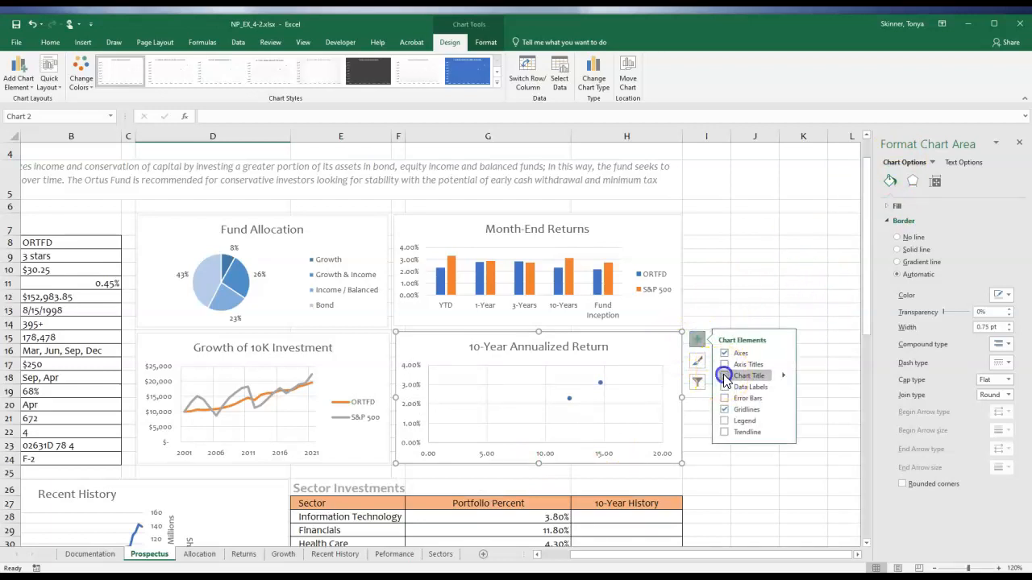
{"action": "left_click", "coordinate": [724, 376]}
{"action": "left_click", "coordinate": [723, 410]}
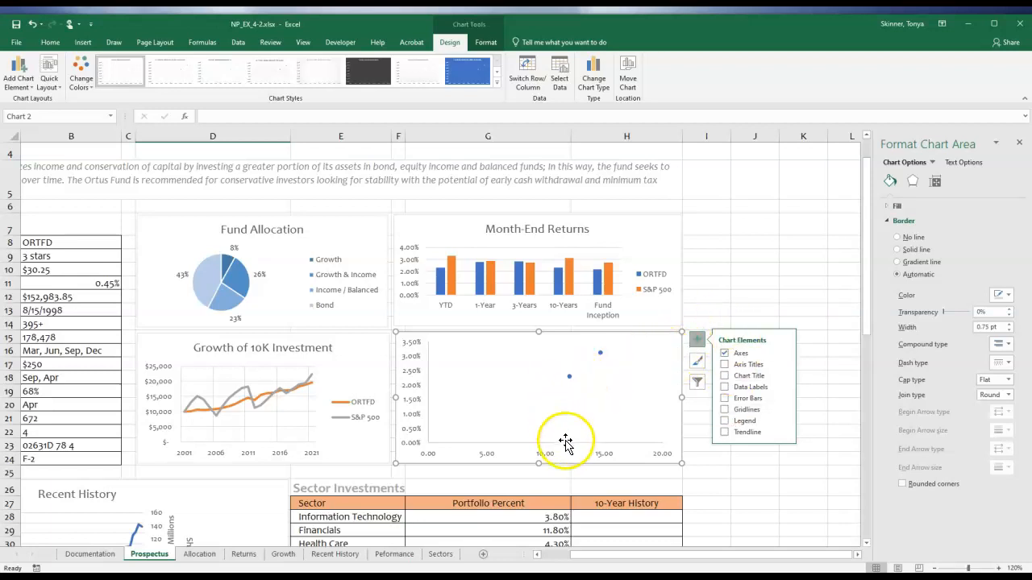
Set the maximum bound of the scatter chart's vertical value axis to 0.06.
{"action": "left_click", "coordinate": [414, 382]}
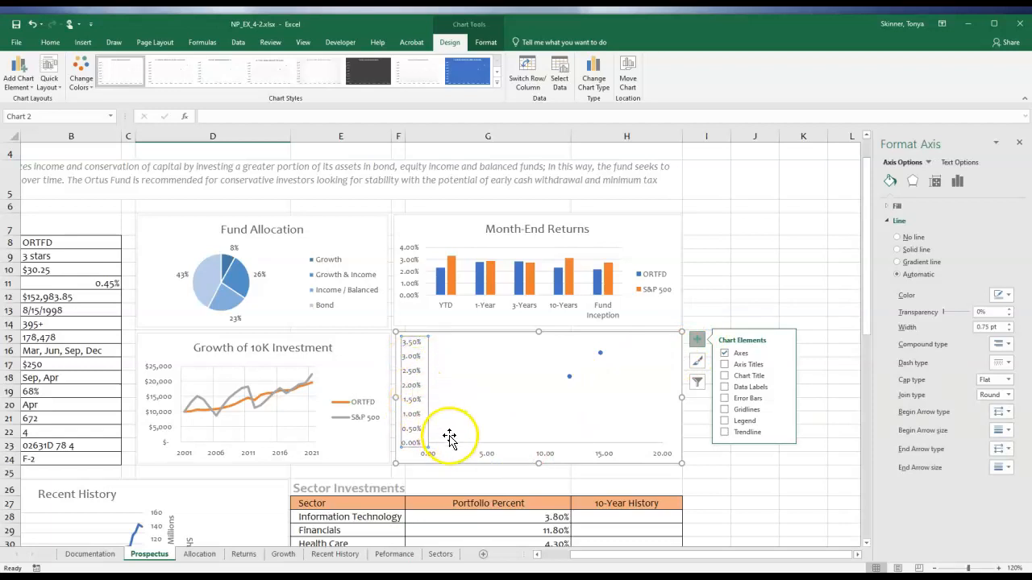
{"action": "left_click", "coordinate": [475, 453]}
{"action": "left_click", "coordinate": [485, 454]}
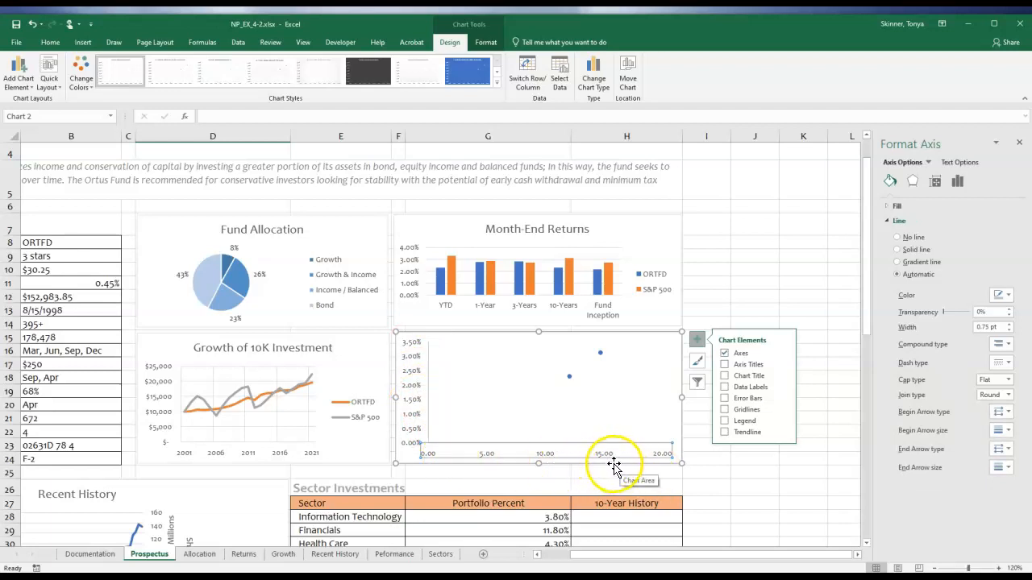
{"action": "left_click", "coordinate": [414, 382]}
{"action": "left_click", "coordinate": [929, 163]}
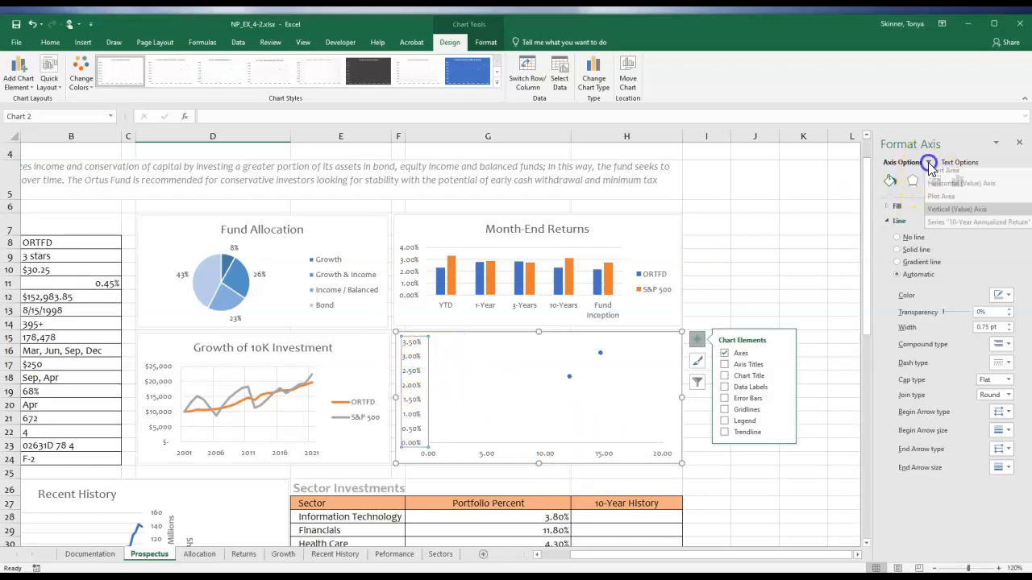
{"action": "left_click", "coordinate": [951, 213]}
{"action": "left_click", "coordinate": [891, 219]}
{"action": "left_click", "coordinate": [958, 184]}
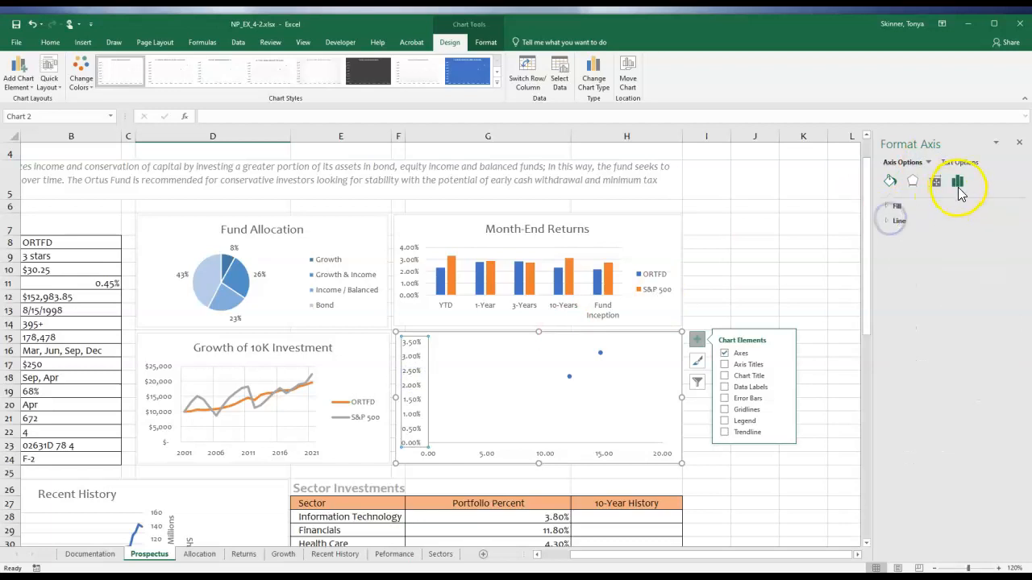
{"action": "left_click", "coordinate": [891, 206]}
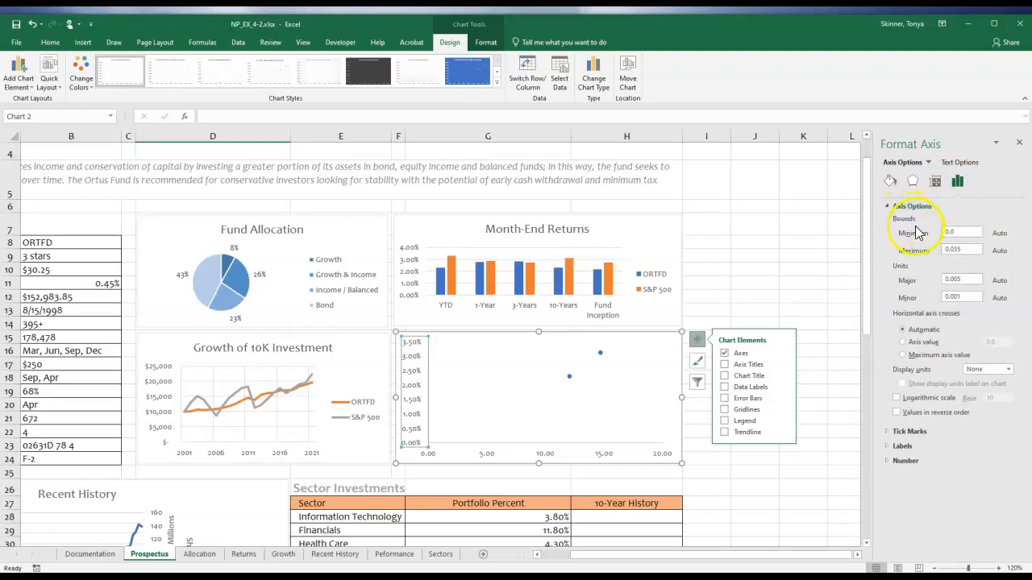
{"action": "left_click", "coordinate": [956, 231]}
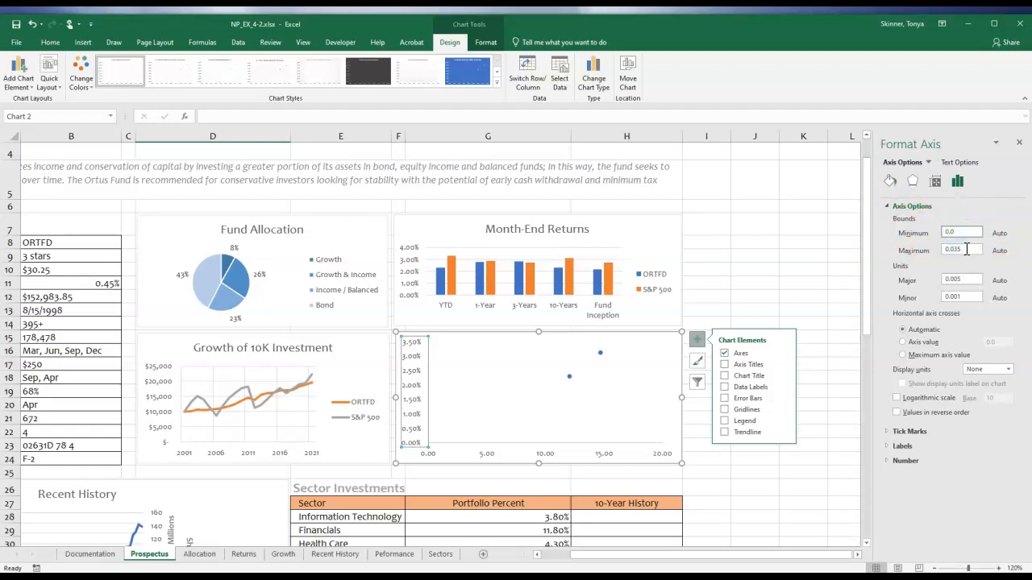
{"action": "left_click", "coordinate": [964, 249]}
{"action": "type", "text": "0.08"}
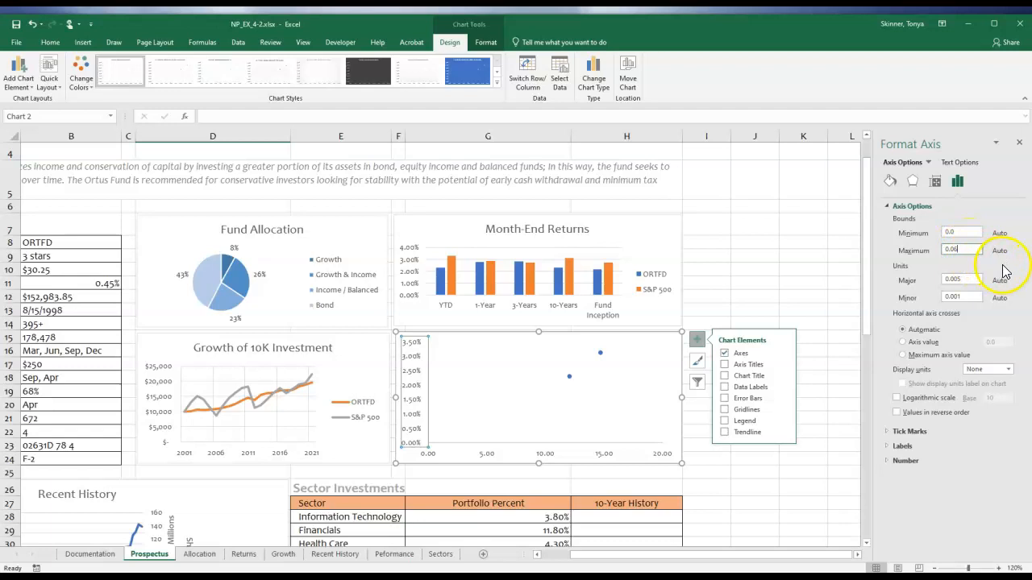
{"action": "key", "text": "Tab"}
{"action": "left_click", "coordinate": [739, 388]}
{"action": "left_click", "coordinate": [739, 388]}
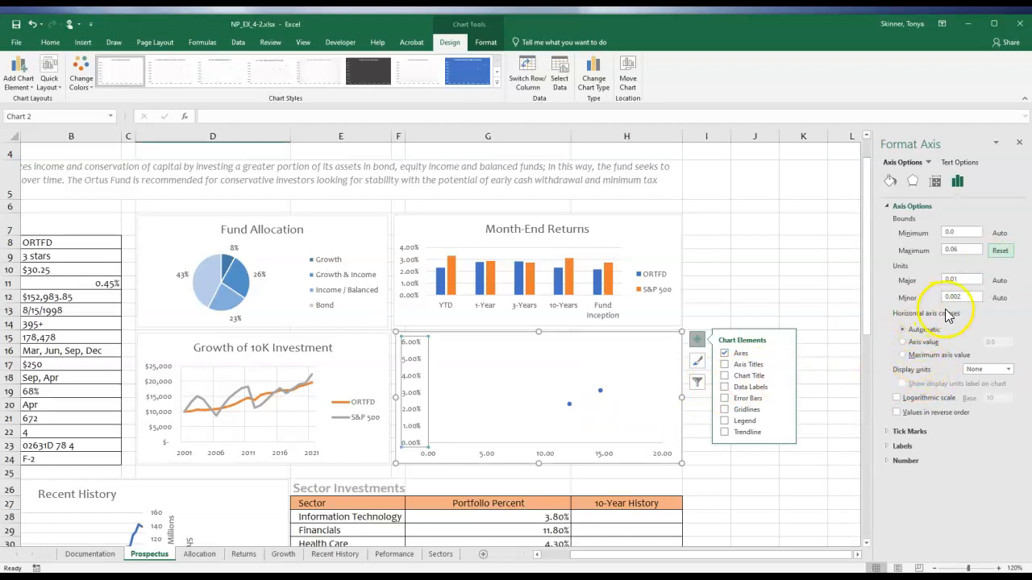
Make the scatter chart's horizontal axis cross the vertical axis at the axis value 0.031.
{"action": "left_click", "coordinate": [901, 341]}
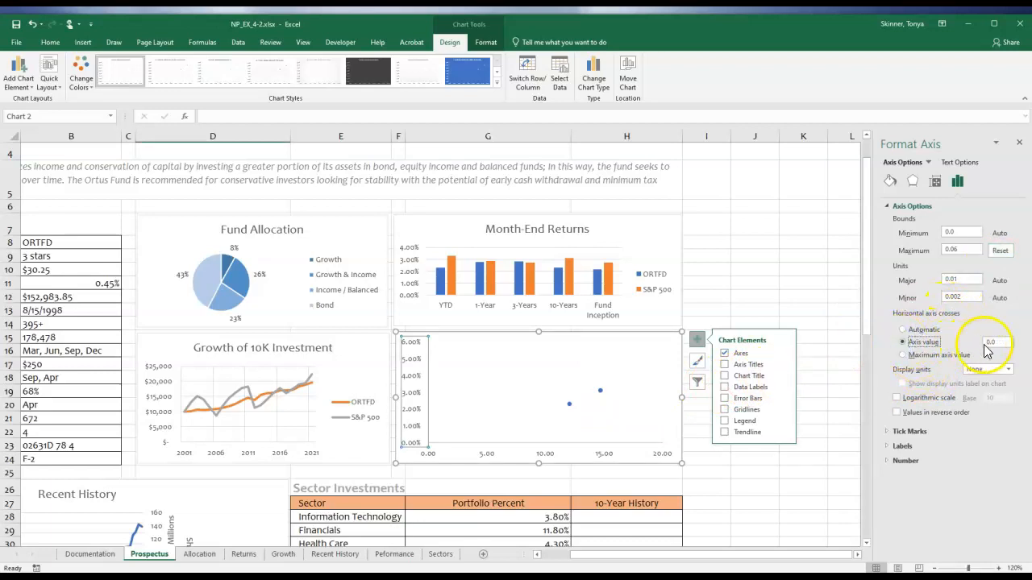
{"action": "left_click", "coordinate": [999, 343]}
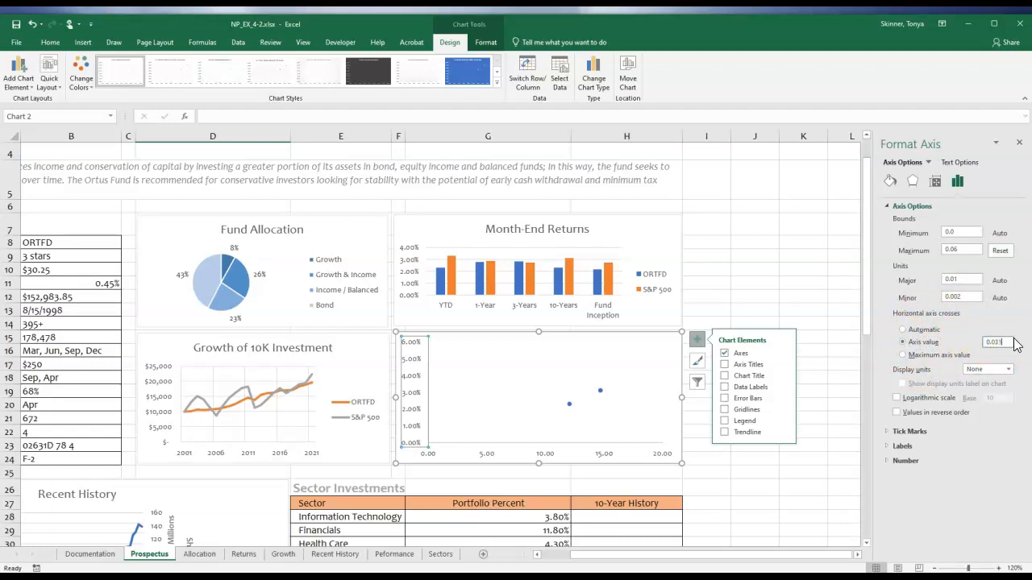
{"action": "key", "text": "Tab"}
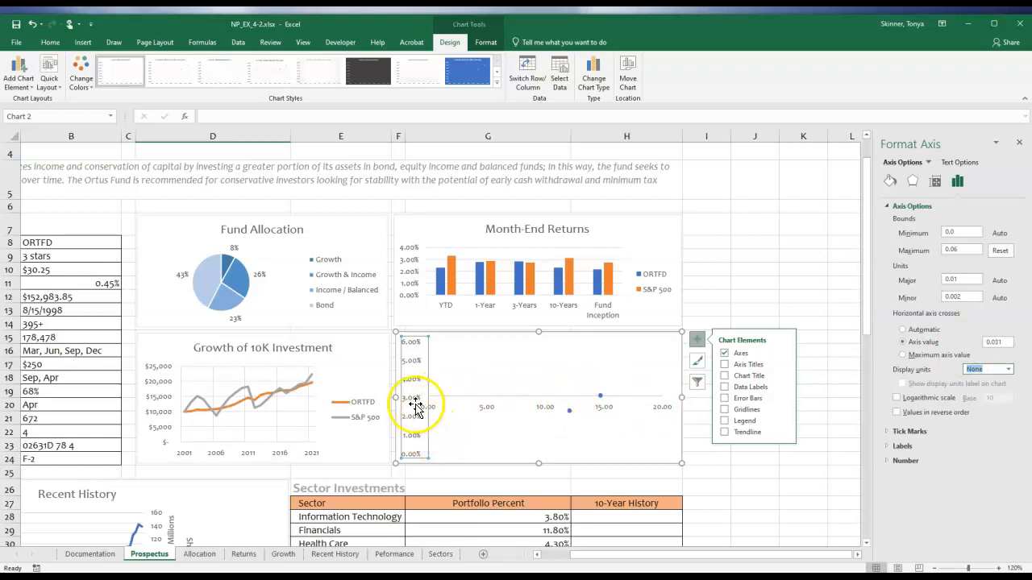
Set the scatter chart's horizontal value axis bounds to a minimum of 2 and a maximum of 24.
{"action": "left_click", "coordinate": [486, 407]}
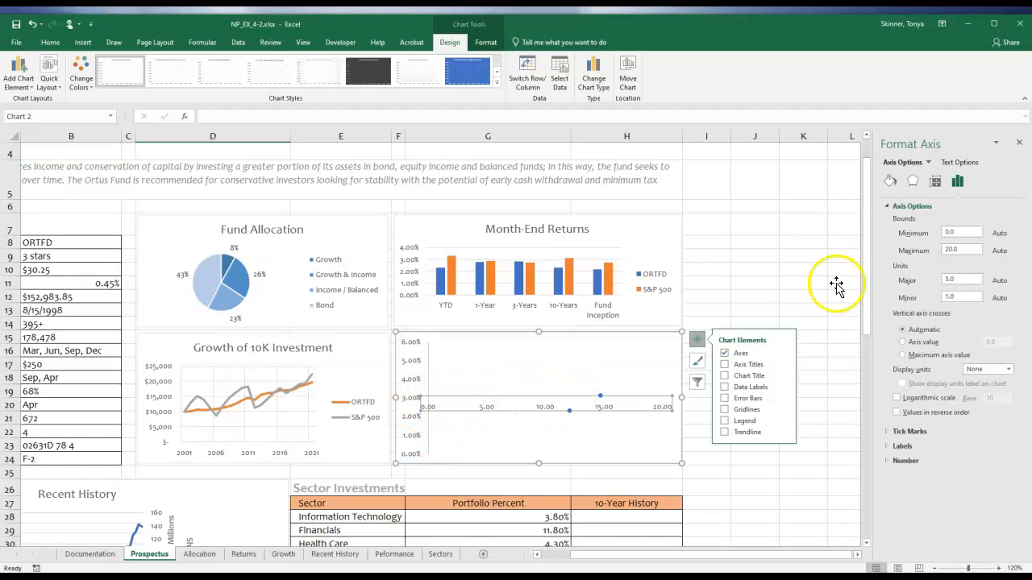
{"action": "left_click", "coordinate": [927, 162]}
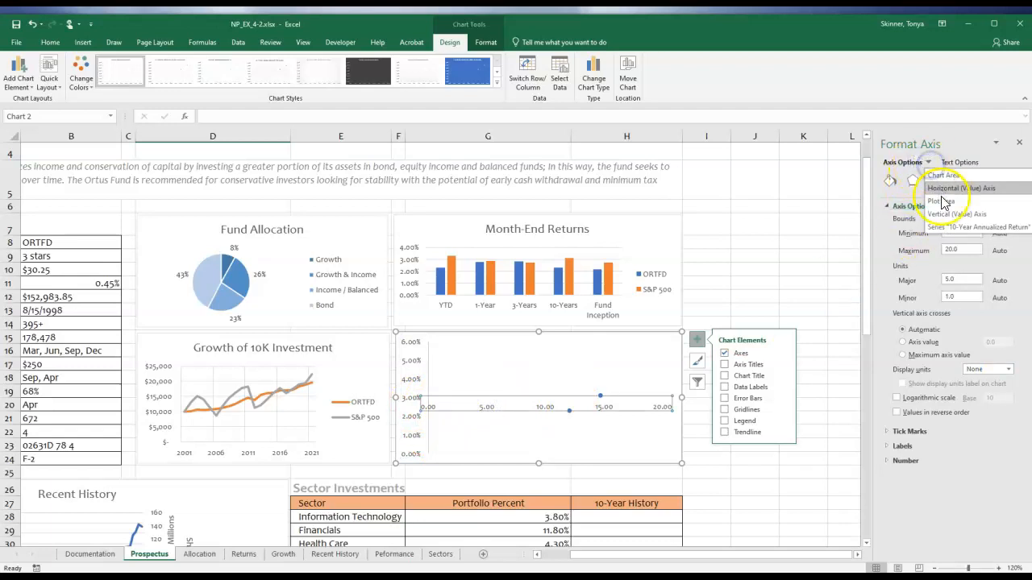
{"action": "left_click", "coordinate": [951, 190]}
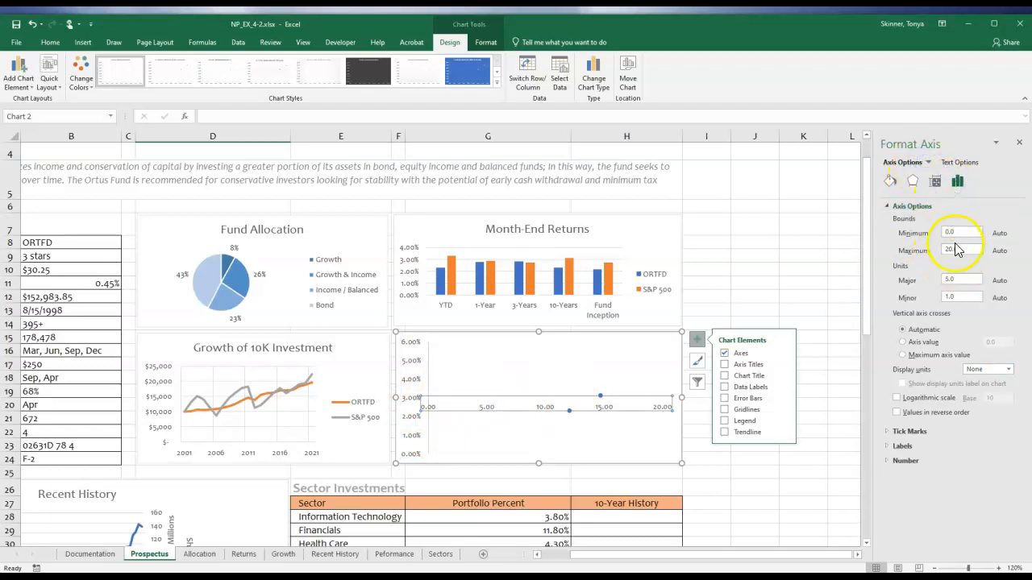
{"action": "left_click_drag", "start_coordinate": [959, 231], "coordinate": [924, 249]}
{"action": "type", "text": "2"}
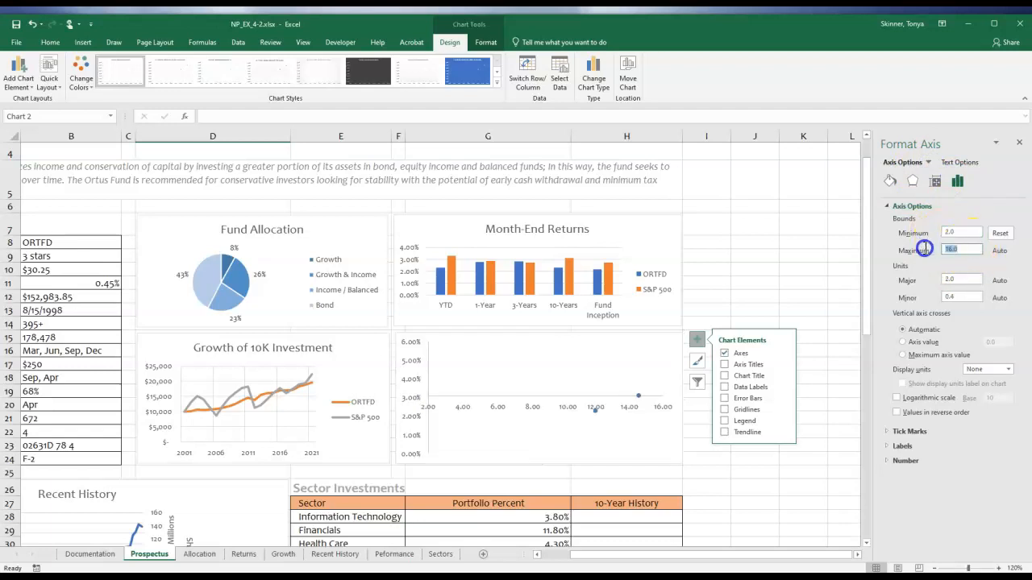
{"action": "type", "text": "24"}
{"action": "key", "text": "Return"}
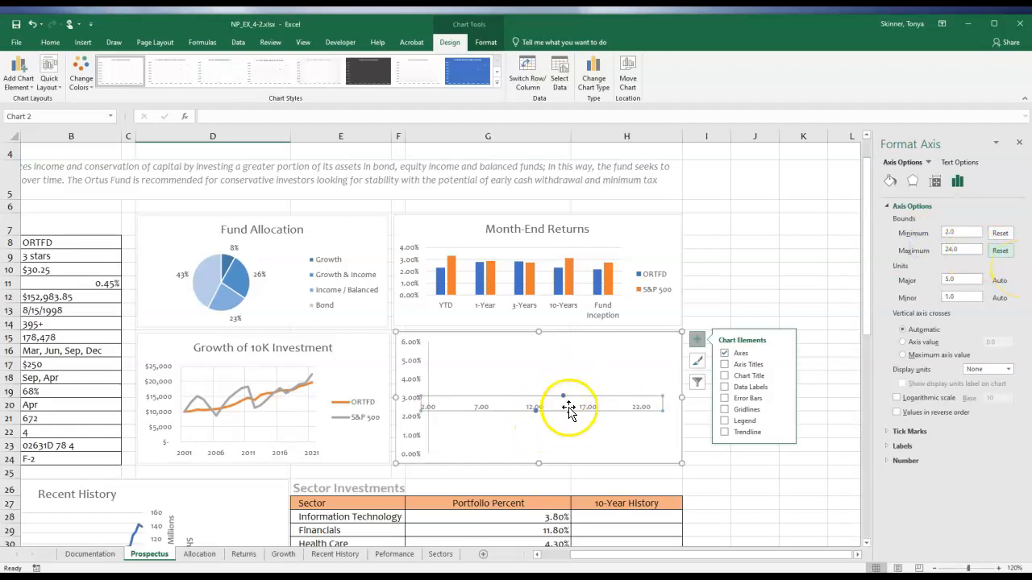
Make the scatter chart's vertical axis cross the horizontal axis at the axis value 14.71.
{"action": "left_click", "coordinate": [924, 344]}
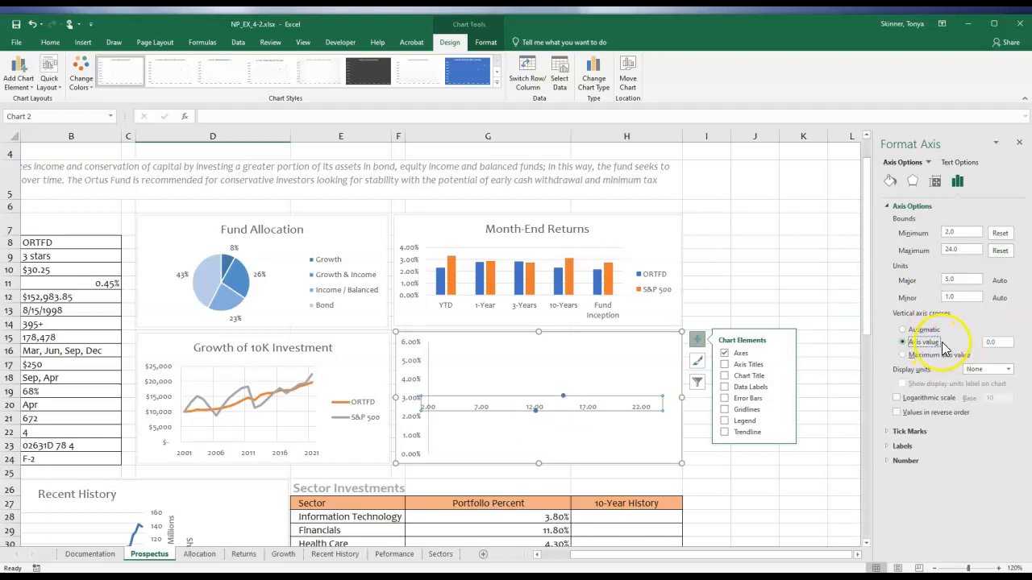
{"action": "double_click", "coordinate": [993, 341]}
{"action": "type", "text": "14.7"}
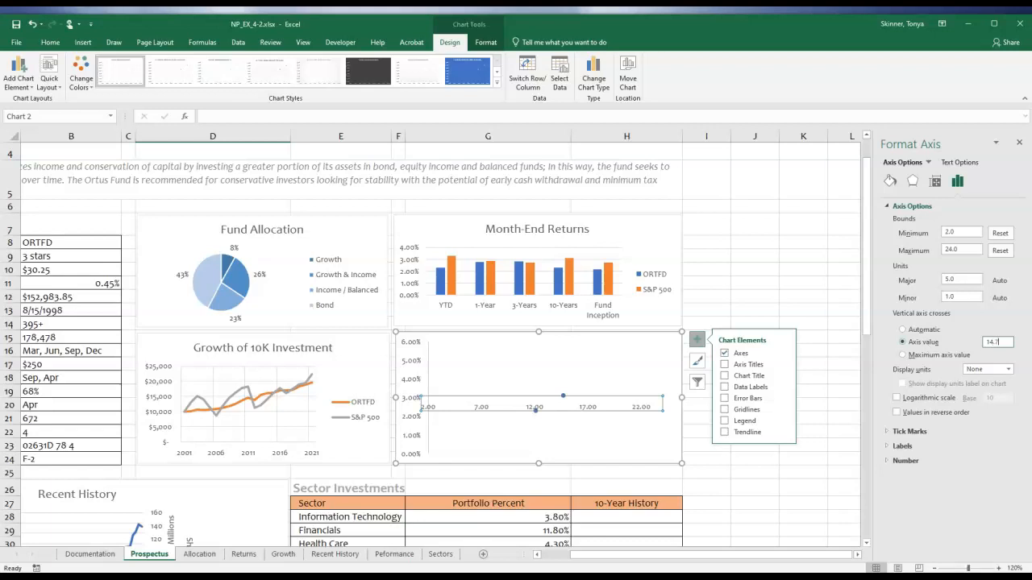
{"action": "type", "text": "1"}
{"action": "key", "text": "Tab"}
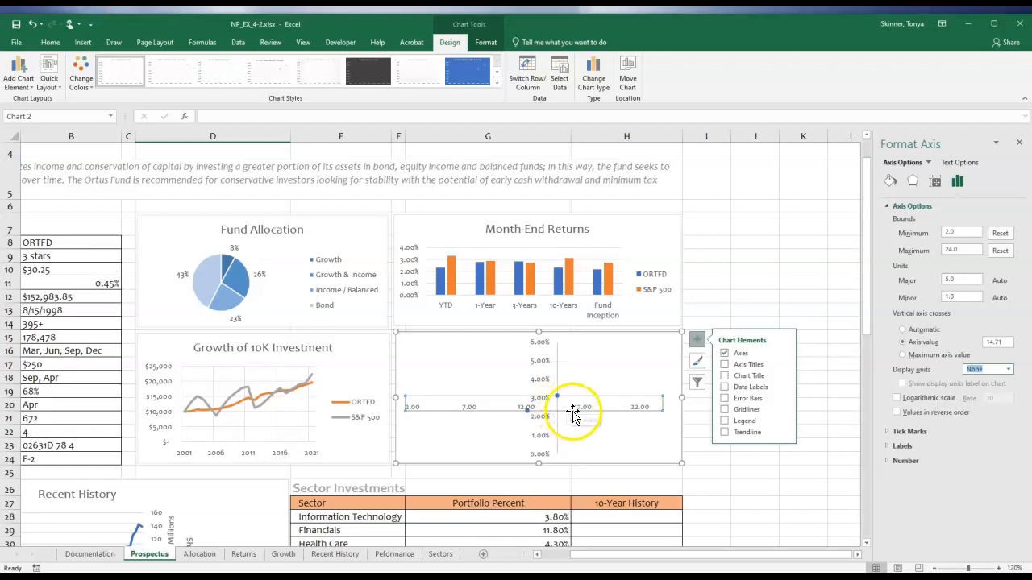
Set the minimum bound of the scatter chart's horizontal value axis to 4.
{"action": "left_click_drag", "start_coordinate": [960, 235], "coordinate": [932, 234]}
{"action": "type", "text": "4"}
{"action": "left_click", "coordinate": [970, 250]}
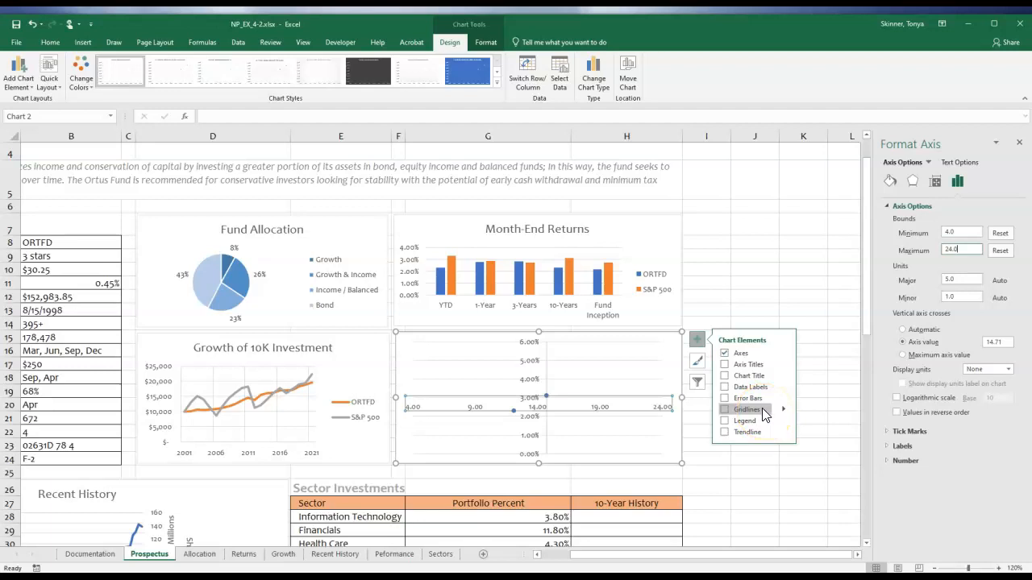
{"action": "left_click", "coordinate": [762, 367]}
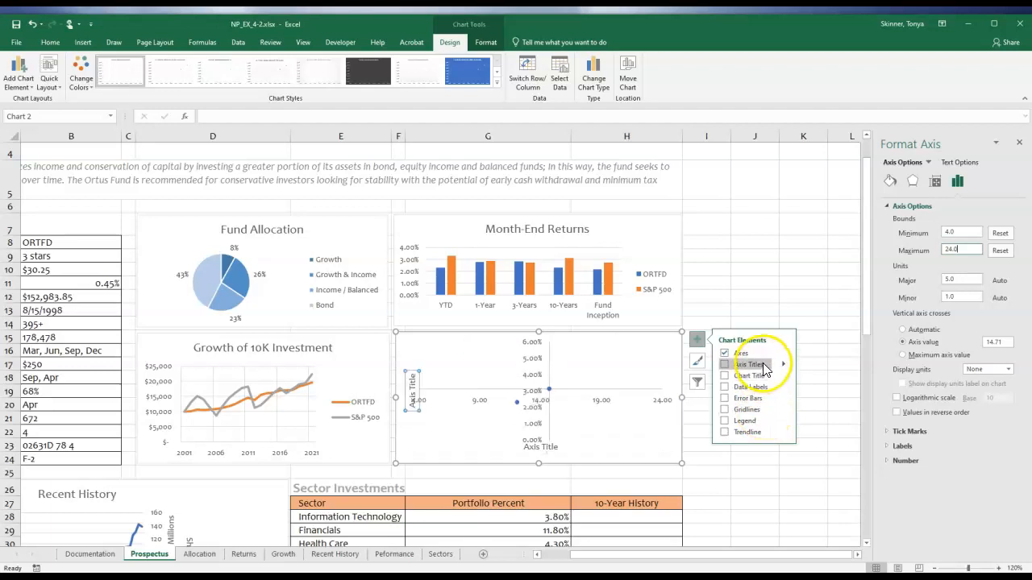
{"action": "left_click", "coordinate": [764, 368]}
{"action": "left_click", "coordinate": [532, 369]}
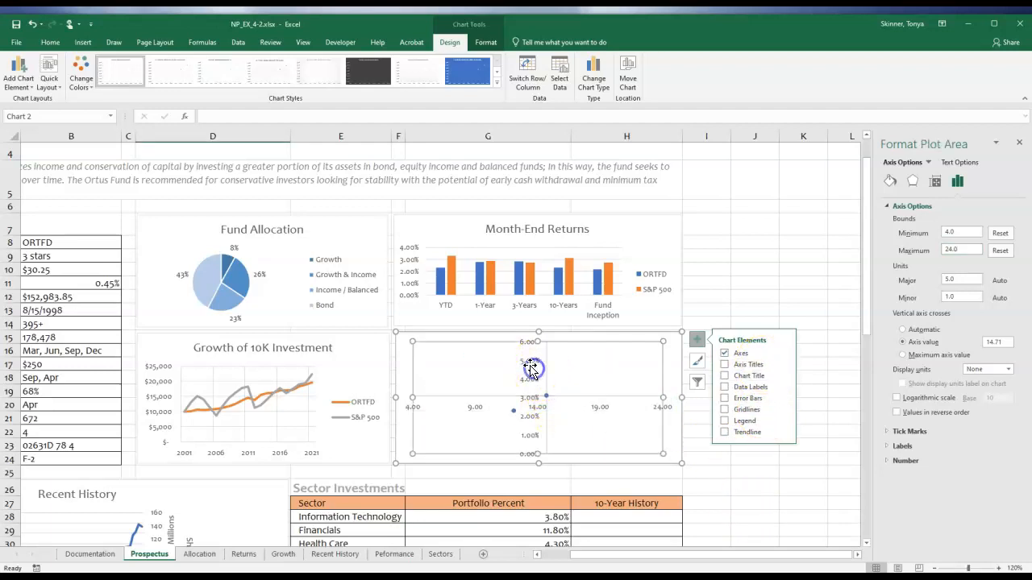
Set the label position of both the horizontal and vertical axes of the scatter chart to None.
{"action": "left_click", "coordinate": [409, 409]}
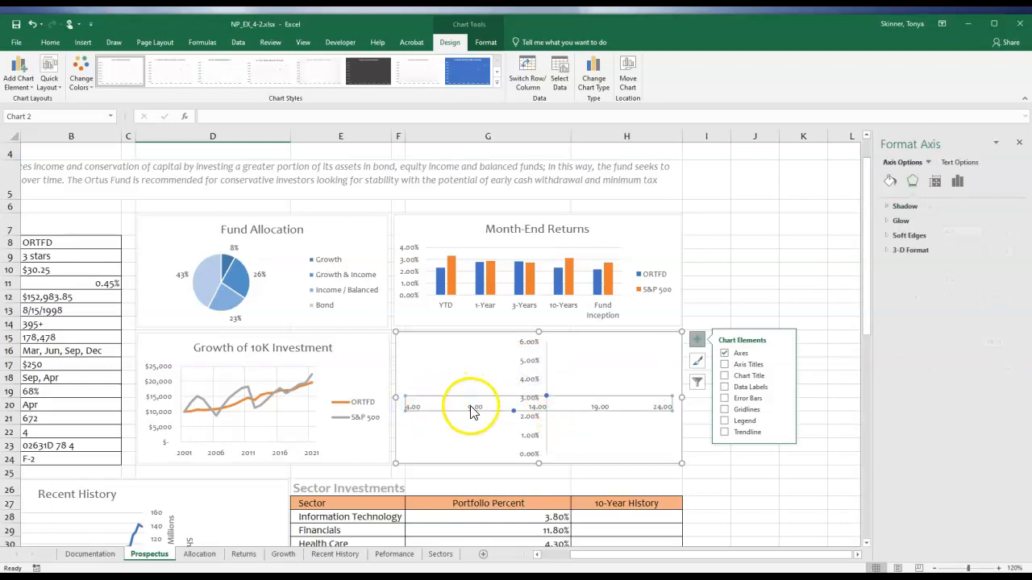
{"action": "left_click", "coordinate": [955, 181]}
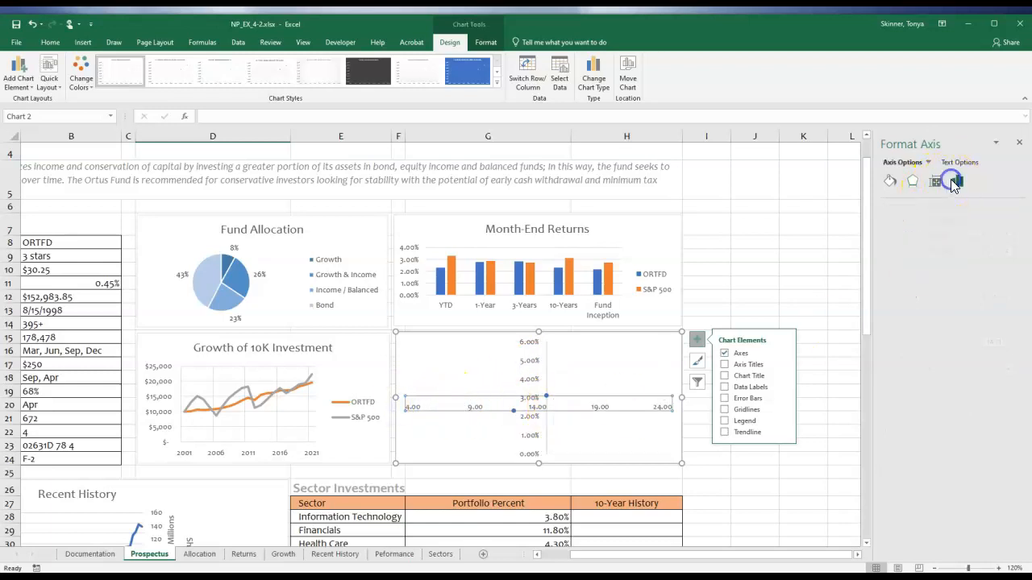
{"action": "left_click", "coordinate": [903, 234]}
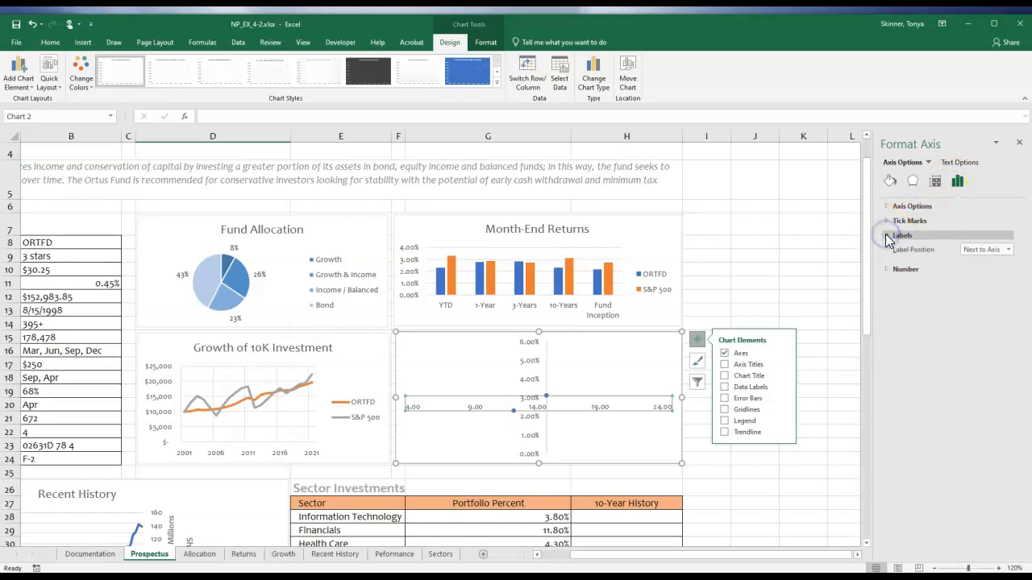
{"action": "left_click", "coordinate": [1000, 249]}
{"action": "left_click", "coordinate": [979, 294]}
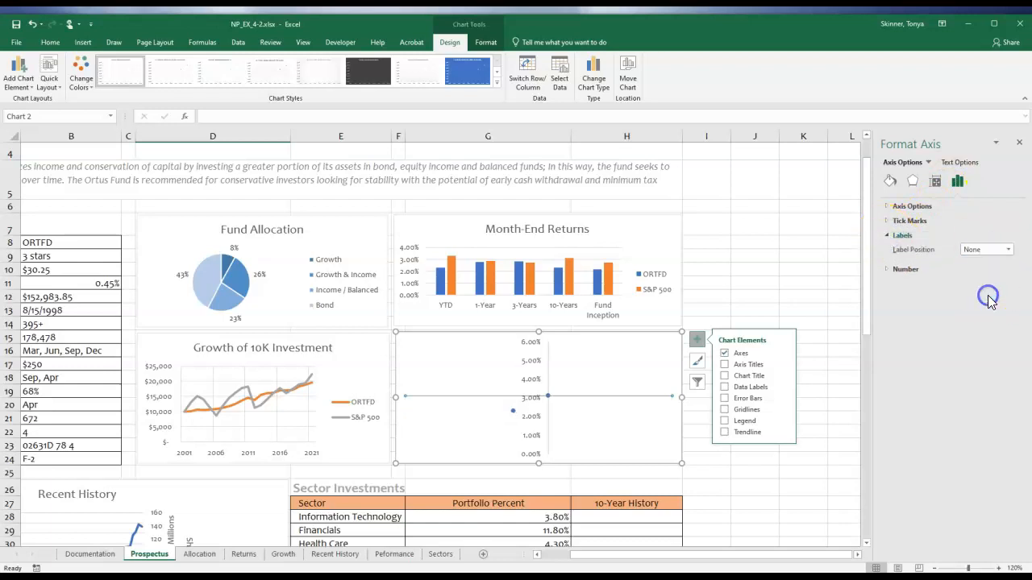
{"action": "left_click", "coordinate": [531, 380]}
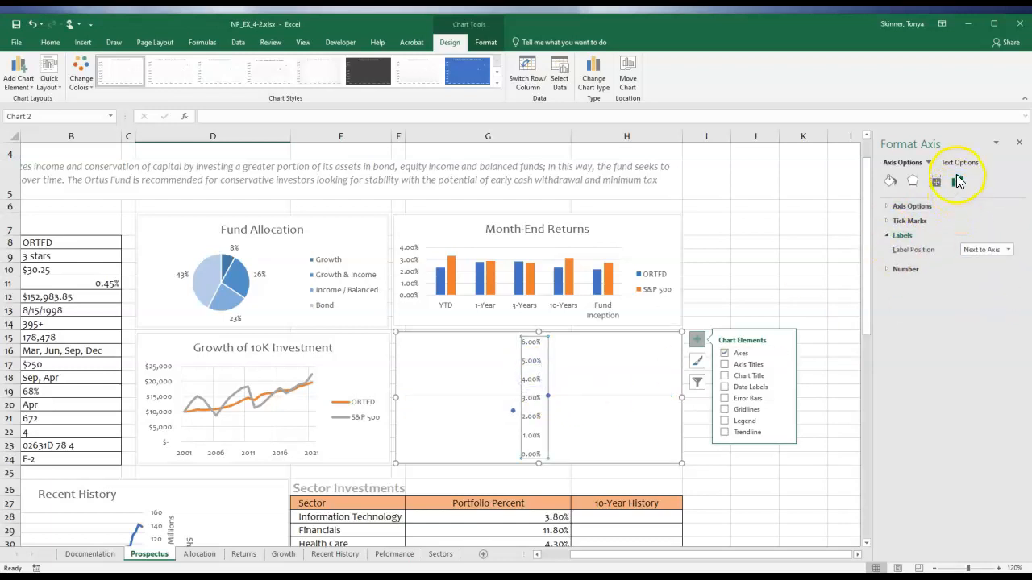
{"action": "left_click", "coordinate": [1008, 249]}
{"action": "left_click", "coordinate": [970, 293]}
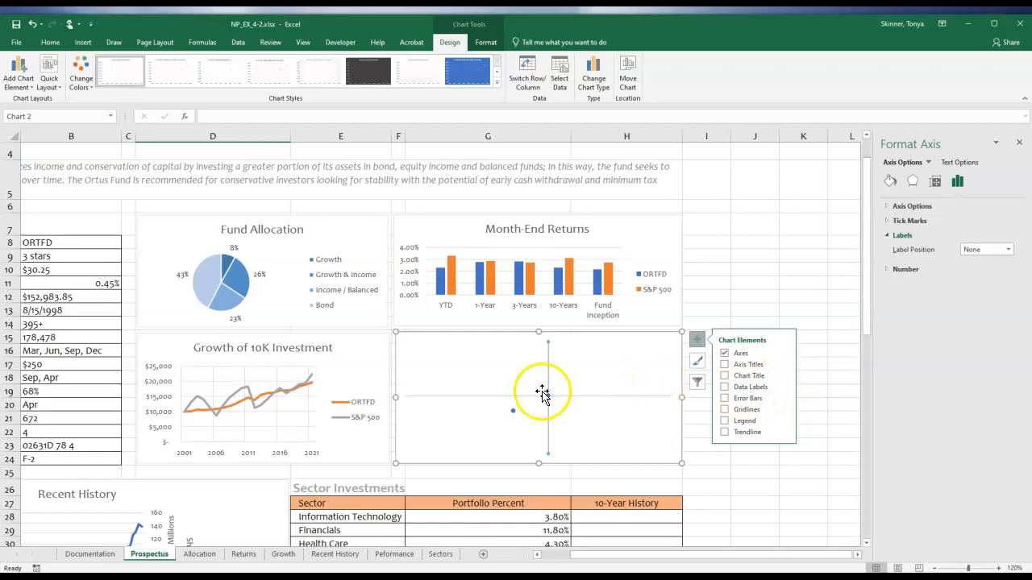
Examine the line and marker formatting options of the scatter chart's data series.
{"action": "left_click", "coordinate": [513, 413]}
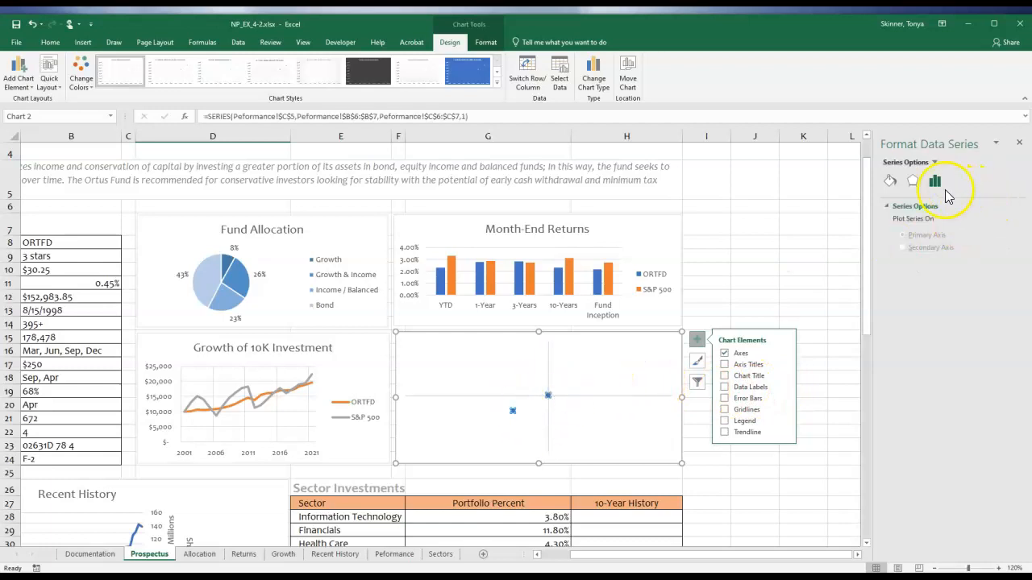
{"action": "left_click", "coordinate": [891, 183]}
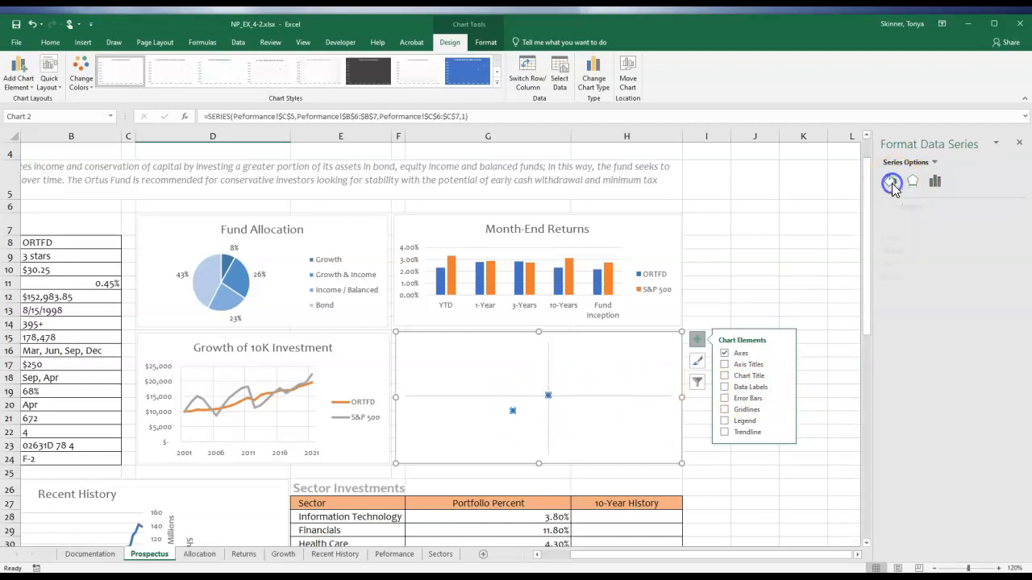
{"action": "left_click", "coordinate": [936, 207]}
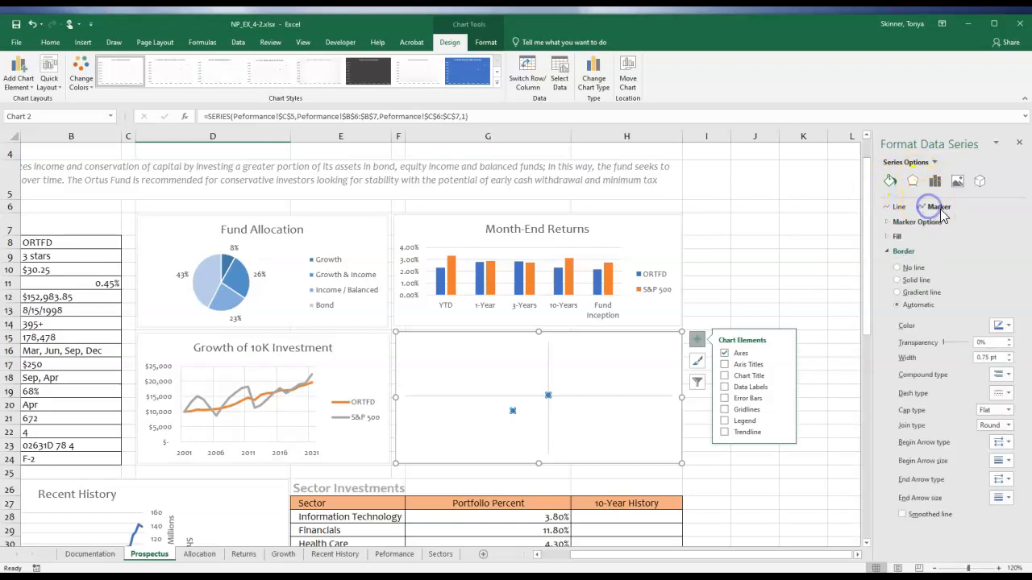
{"action": "left_click", "coordinate": [897, 207]}
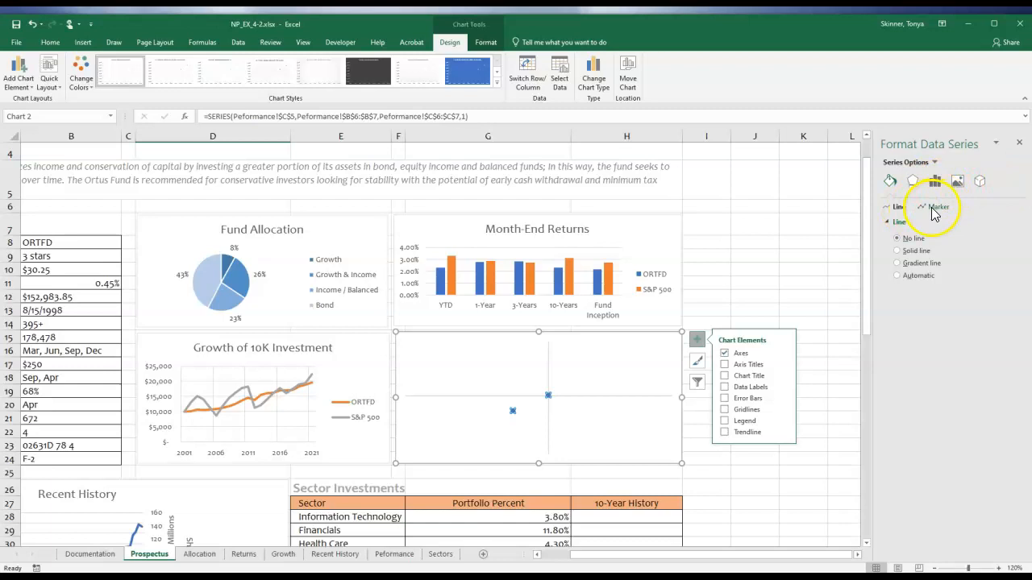
{"action": "left_click", "coordinate": [935, 209]}
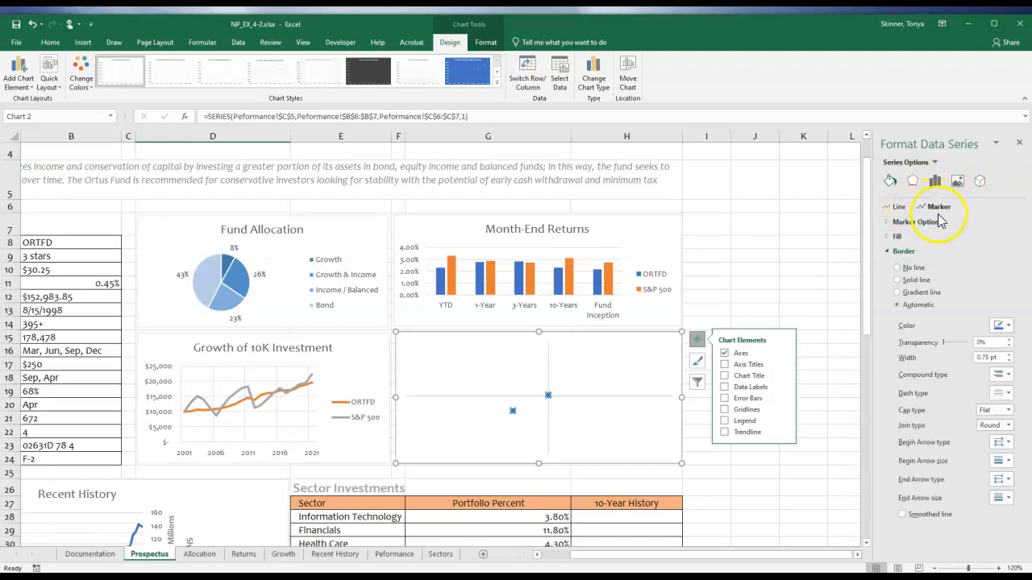
{"action": "left_click", "coordinate": [913, 221]}
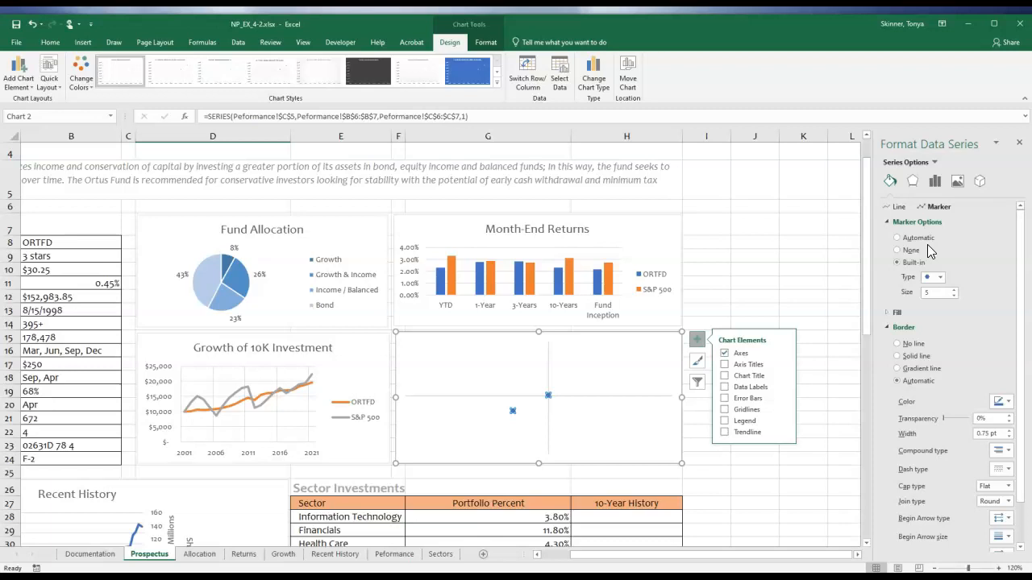
{"action": "left_click", "coordinate": [1017, 268]}
{"action": "left_click_drag", "start_coordinate": [1017, 269], "coordinate": [1020, 211]}
Add data callout labels to the scatter chart's points and open the options for their label contents.
{"action": "left_click", "coordinate": [783, 388]}
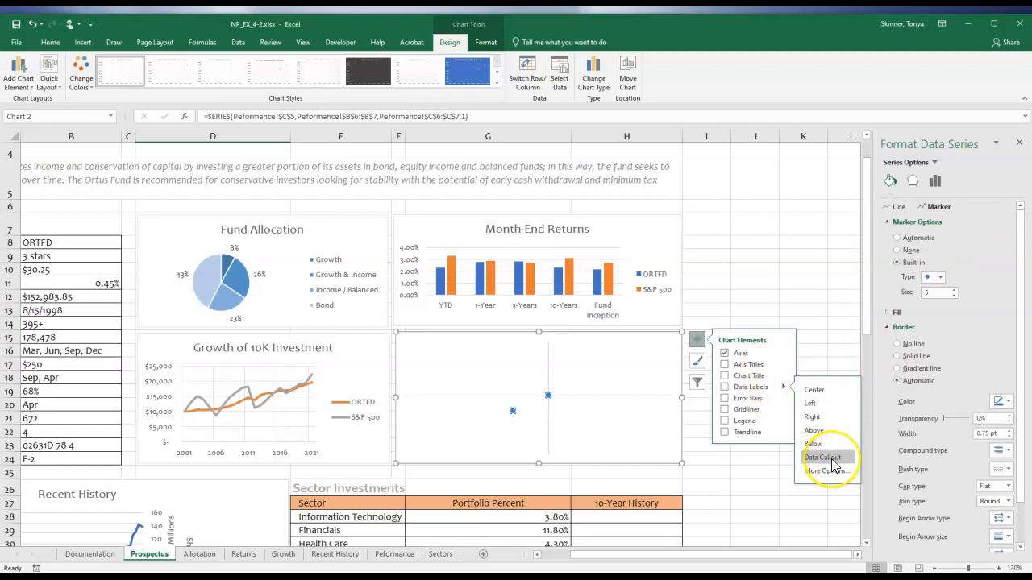
{"action": "left_click", "coordinate": [830, 458]}
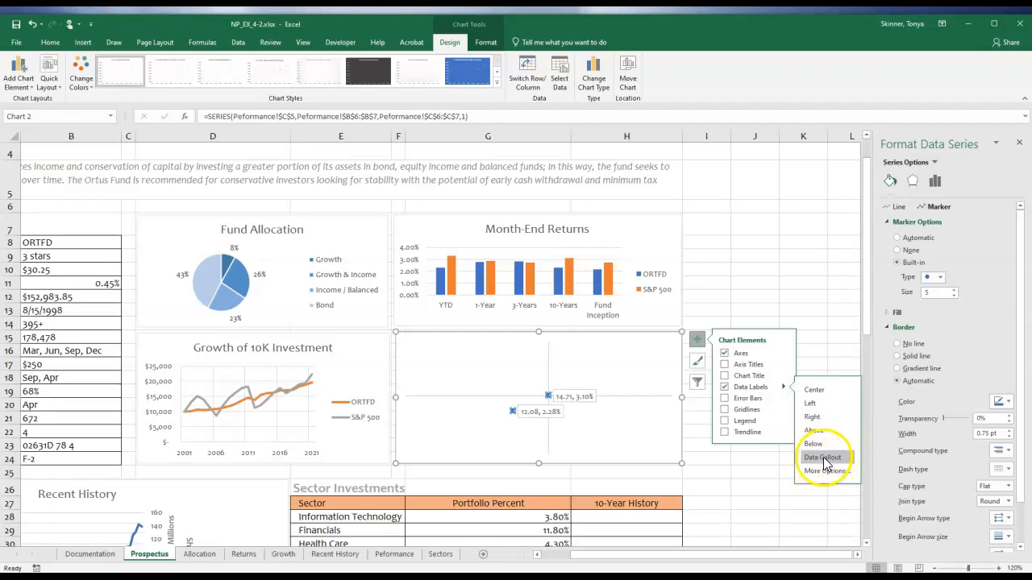
{"action": "left_click", "coordinate": [575, 396]}
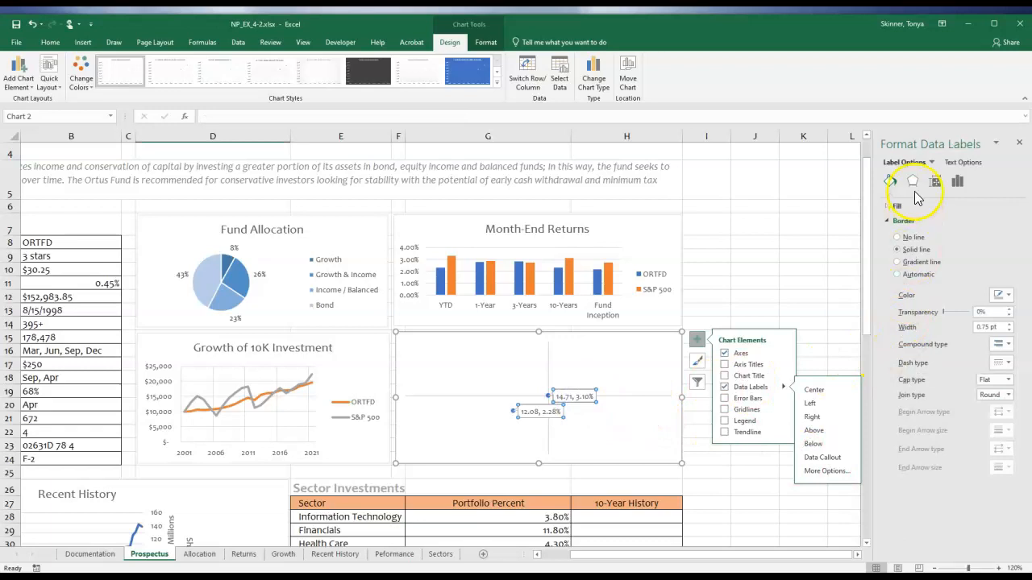
{"action": "left_click", "coordinate": [957, 181]}
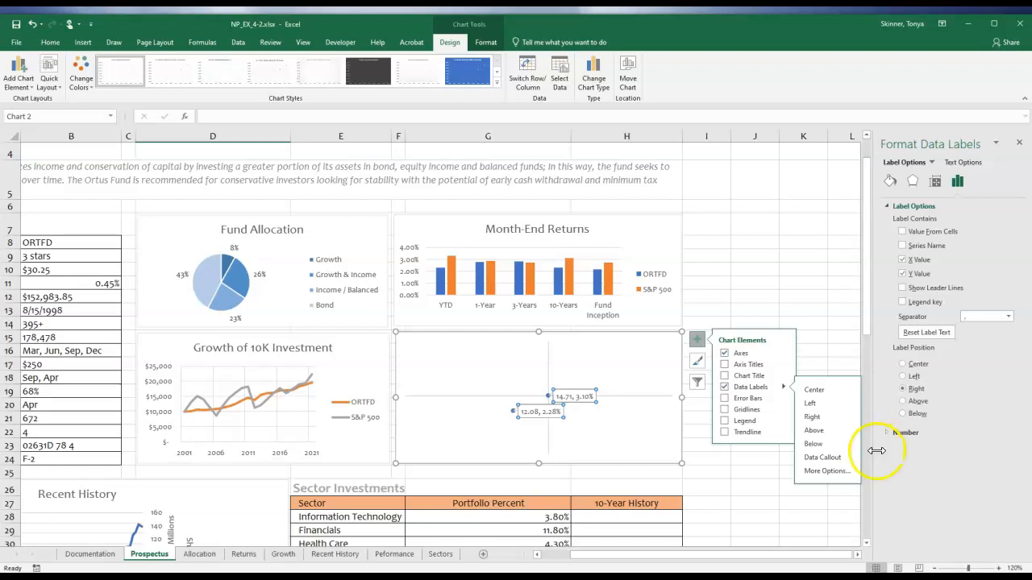
{"action": "left_click", "coordinate": [904, 232]}
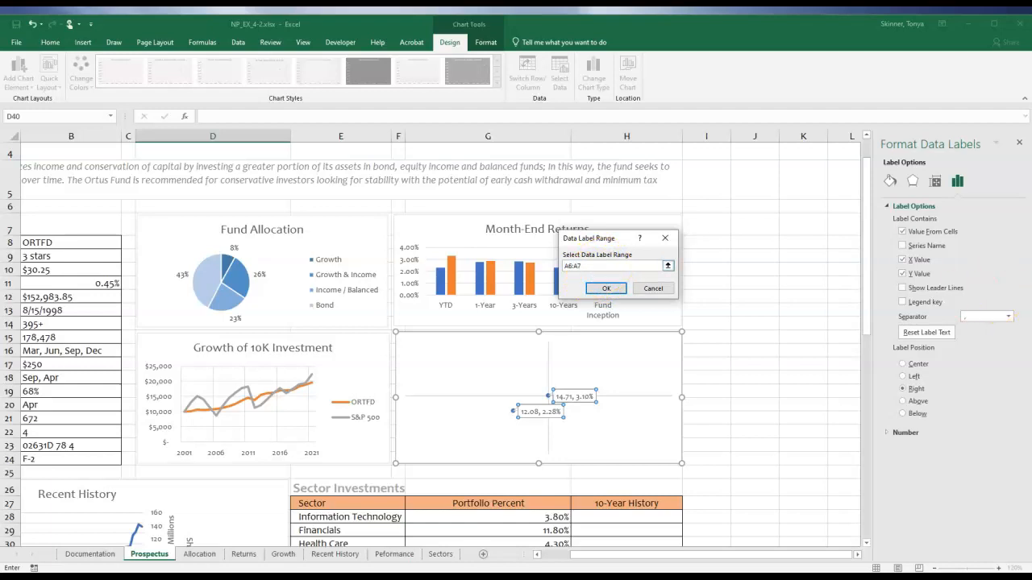
{"action": "left_click", "coordinate": [606, 288]}
{"action": "left_click", "coordinate": [545, 347]}
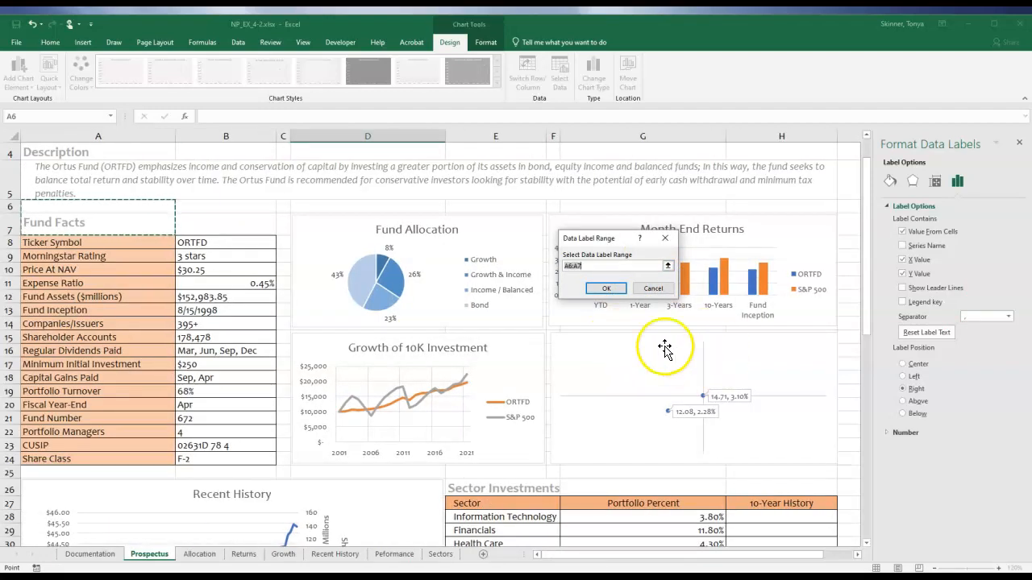
{"action": "left_click", "coordinate": [653, 289]}
Replace the X and Y values in the scatter chart's data labels with the fund names from cells A6:A7 of the Peformance sheet.
{"action": "left_click", "coordinate": [902, 260]}
{"action": "left_click", "coordinate": [902, 274]}
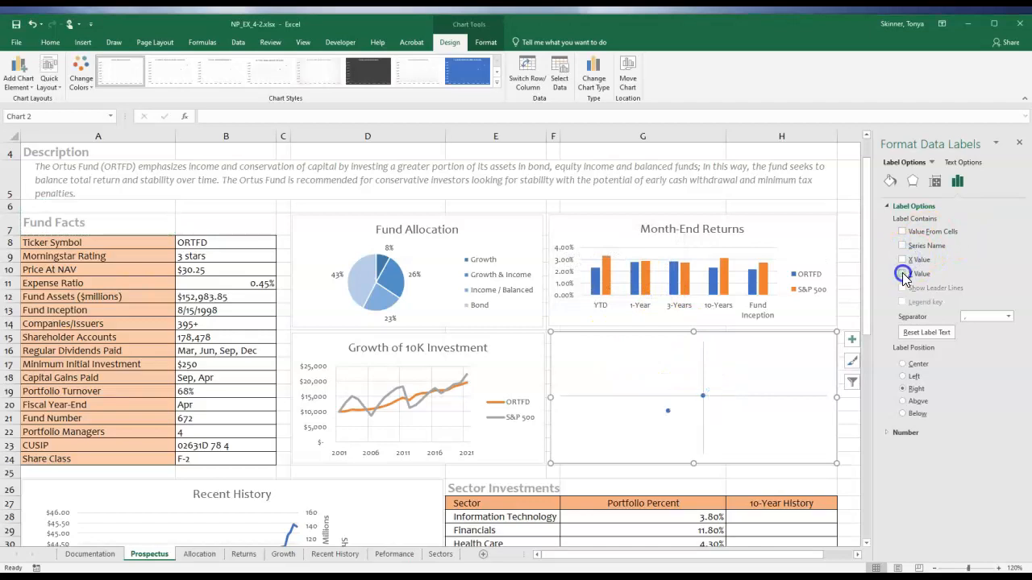
{"action": "left_click", "coordinate": [915, 234]}
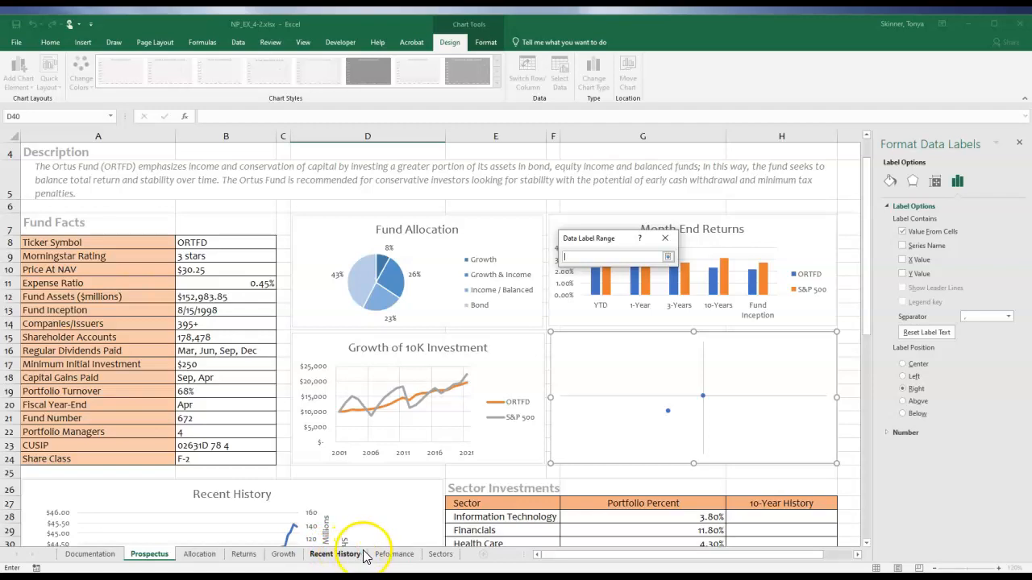
{"action": "left_click", "coordinate": [394, 554]}
{"action": "left_click_drag", "start_coordinate": [48, 236], "coordinate": [46, 257]}
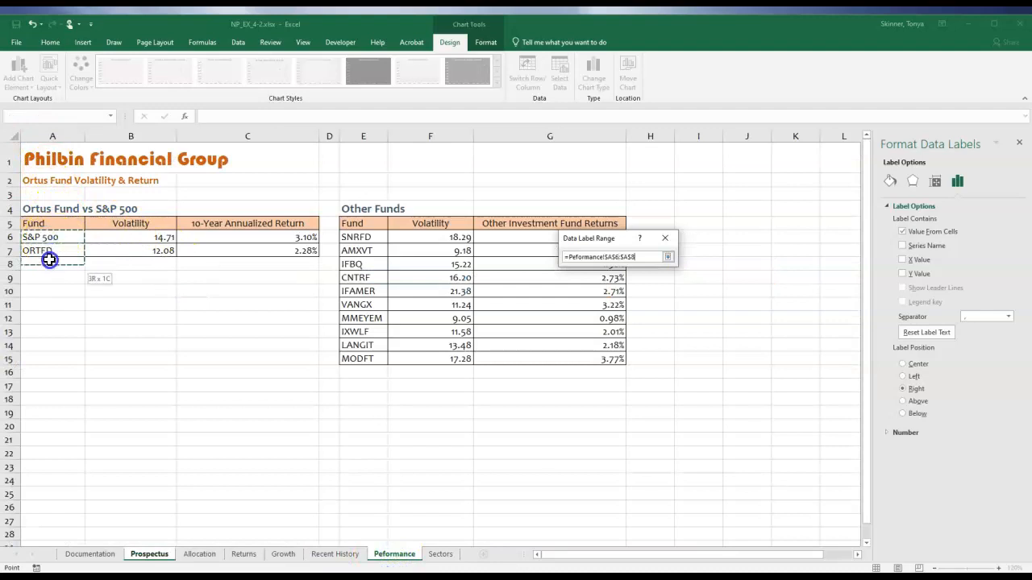
{"action": "left_click", "coordinate": [667, 256]}
{"action": "left_click", "coordinate": [622, 287]}
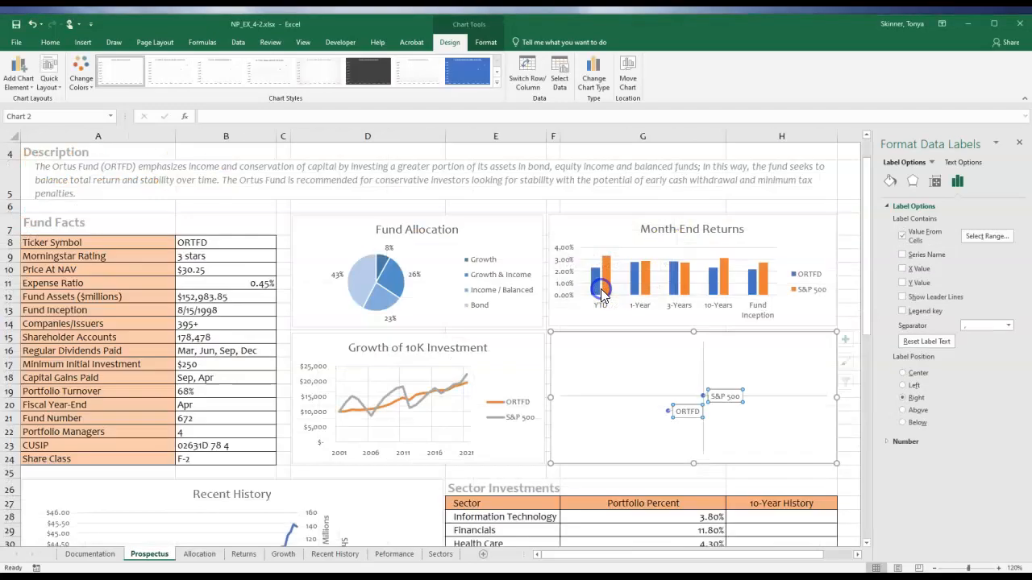
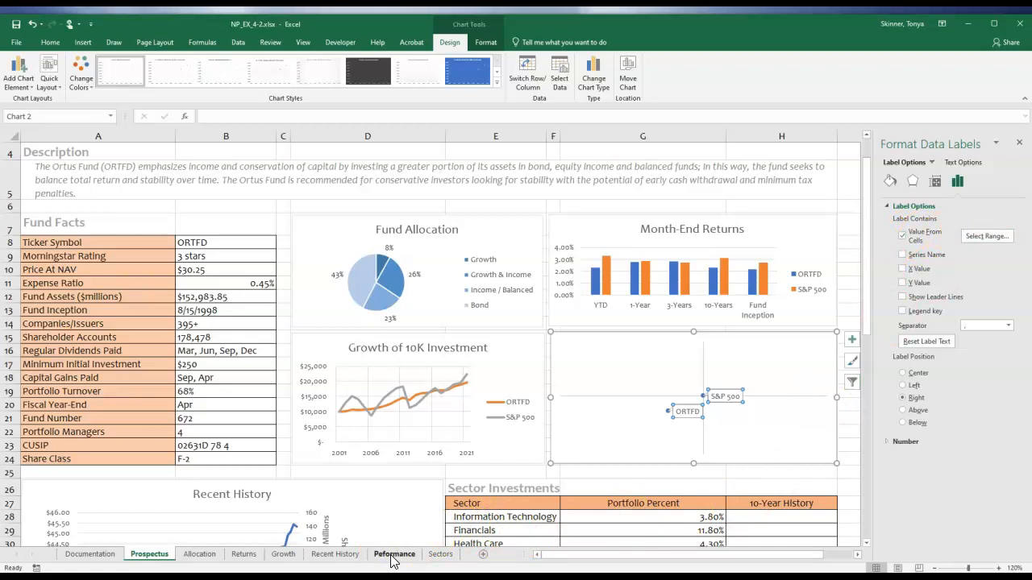
Start adding a data series to the scatter chart, taking its name from cell G5 of the Peformance sheet.
{"action": "left_click", "coordinate": [558, 497]}
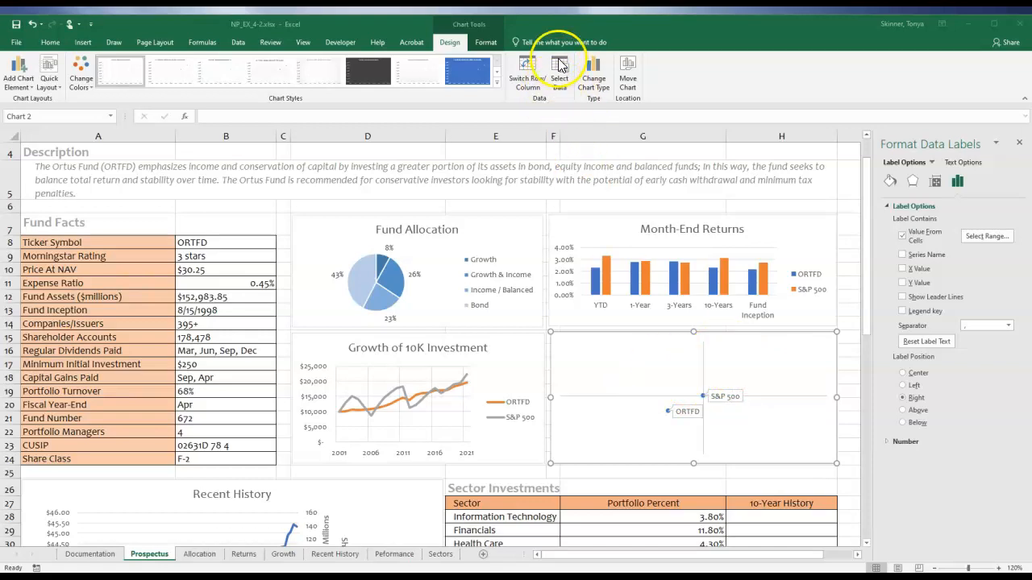
{"action": "left_click", "coordinate": [705, 363]}
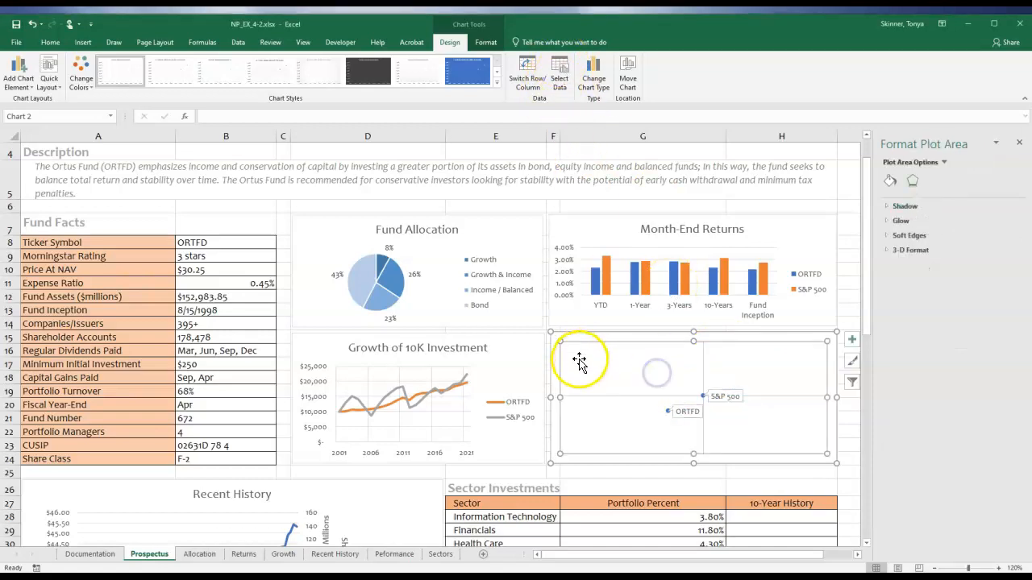
{"action": "left_click", "coordinate": [560, 76]}
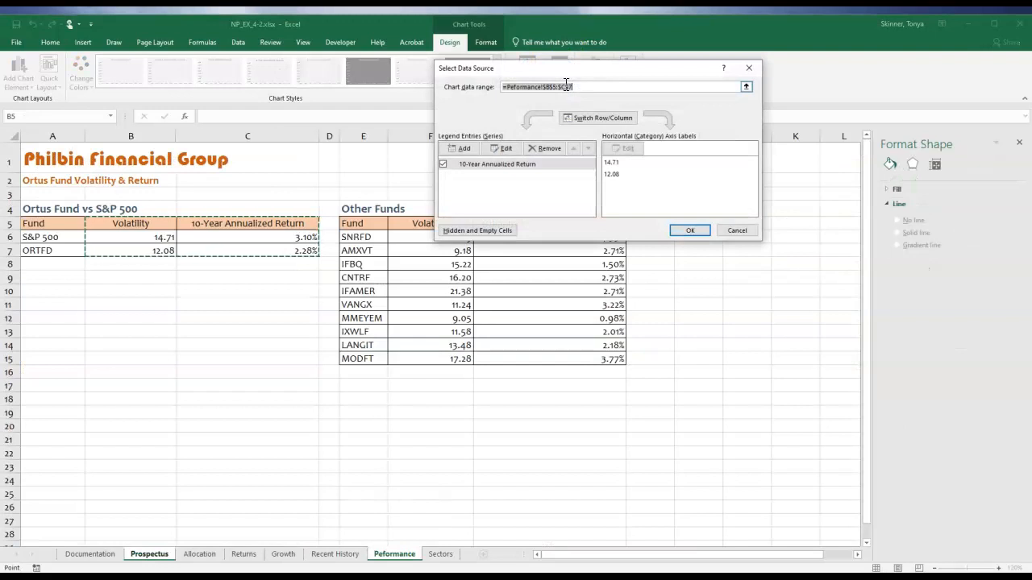
{"action": "left_click", "coordinate": [464, 150]}
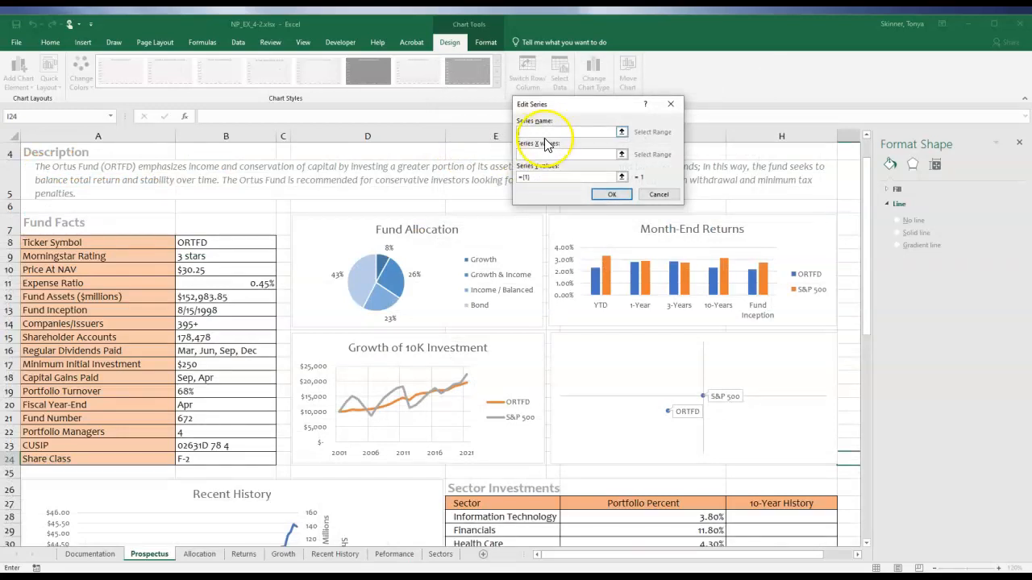
{"action": "left_click", "coordinate": [623, 132]}
{"action": "left_click", "coordinate": [403, 554]}
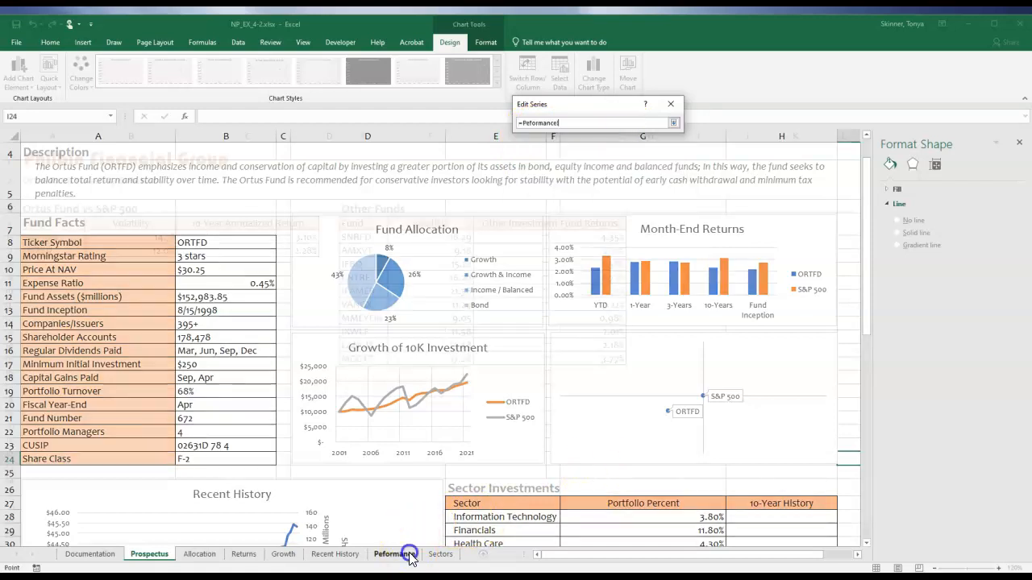
{"action": "left_click", "coordinate": [530, 225]}
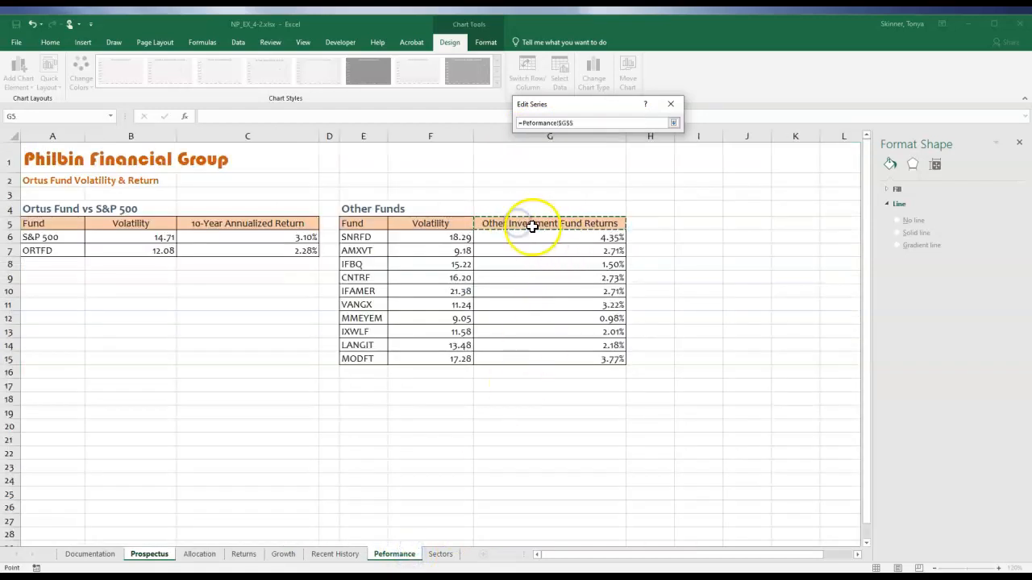
{"action": "left_click", "coordinate": [536, 226]}
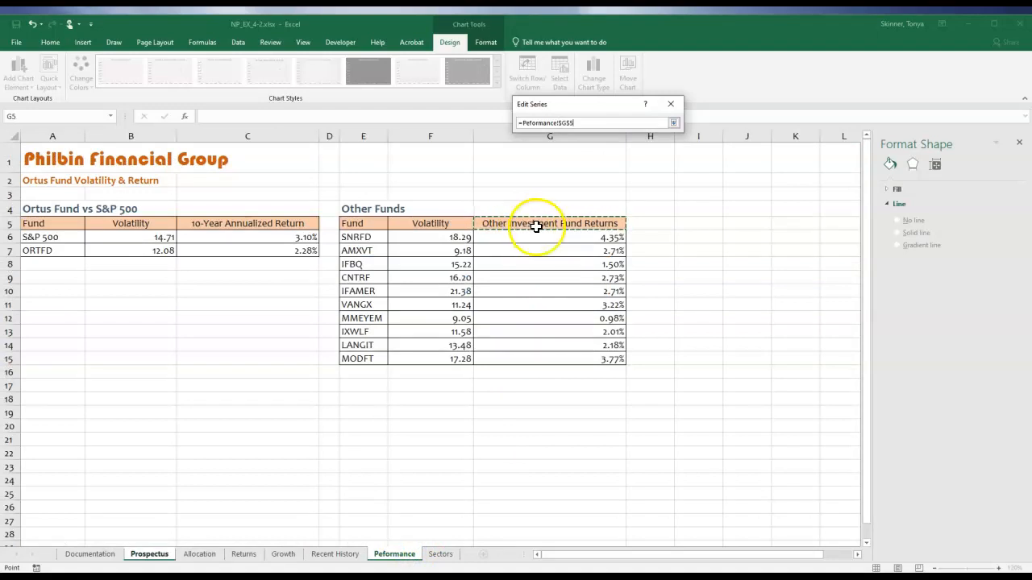
{"action": "left_click", "coordinate": [673, 122]}
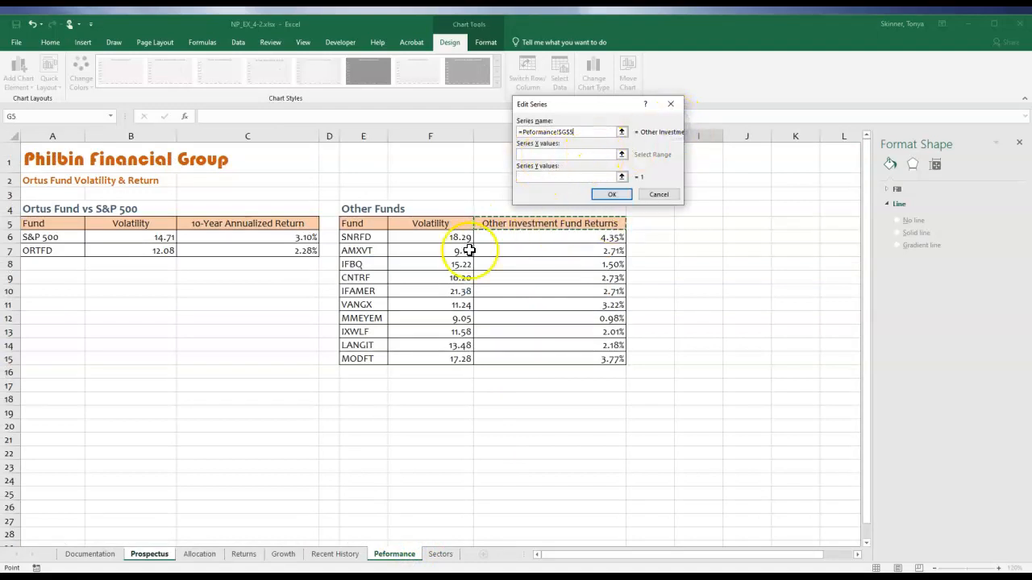
Set the new series' X values to F6:F15 and Y values to G6:G15 of the Peformance sheet, and apply the chart data.
{"action": "left_click", "coordinate": [622, 154]}
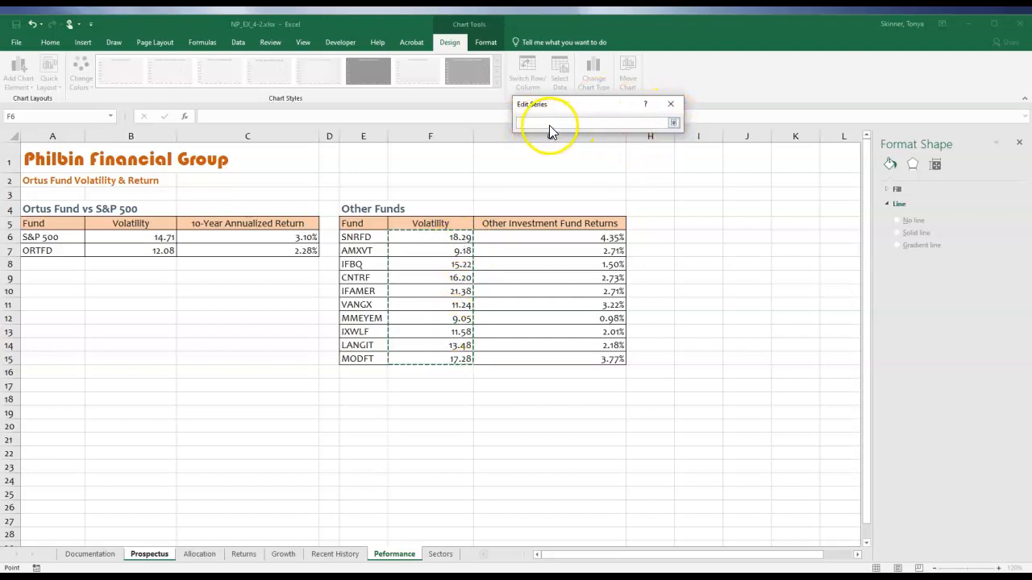
{"action": "left_click", "coordinate": [673, 123]}
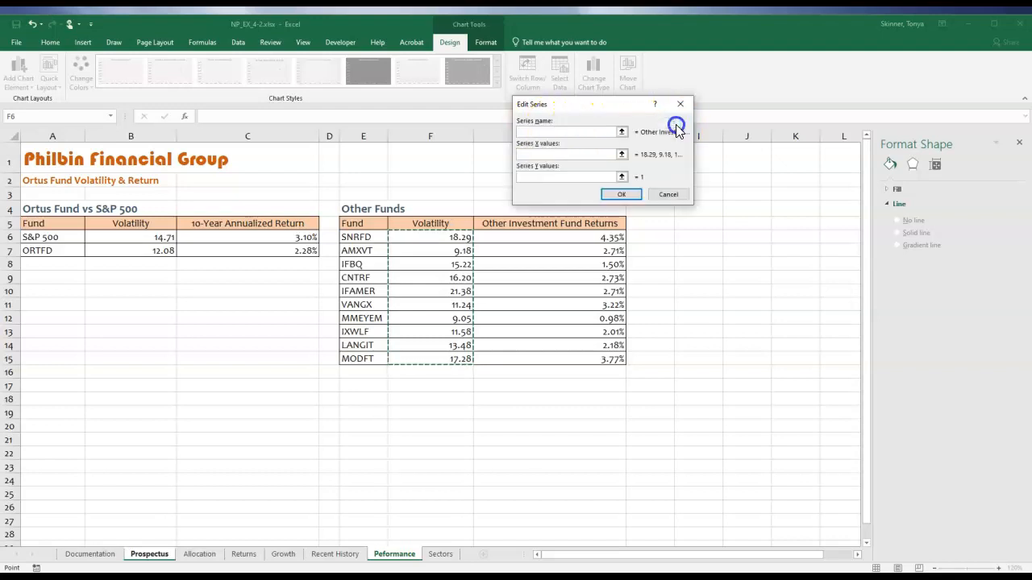
{"action": "left_click", "coordinate": [622, 177]}
{"action": "left_click_drag", "start_coordinate": [592, 233], "coordinate": [586, 358]}
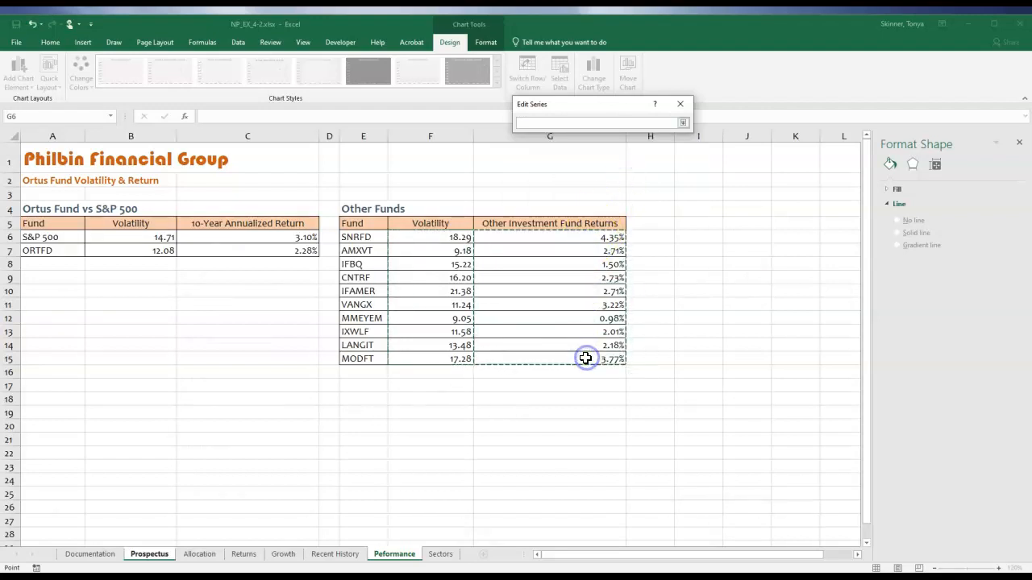
{"action": "left_click", "coordinate": [682, 122]}
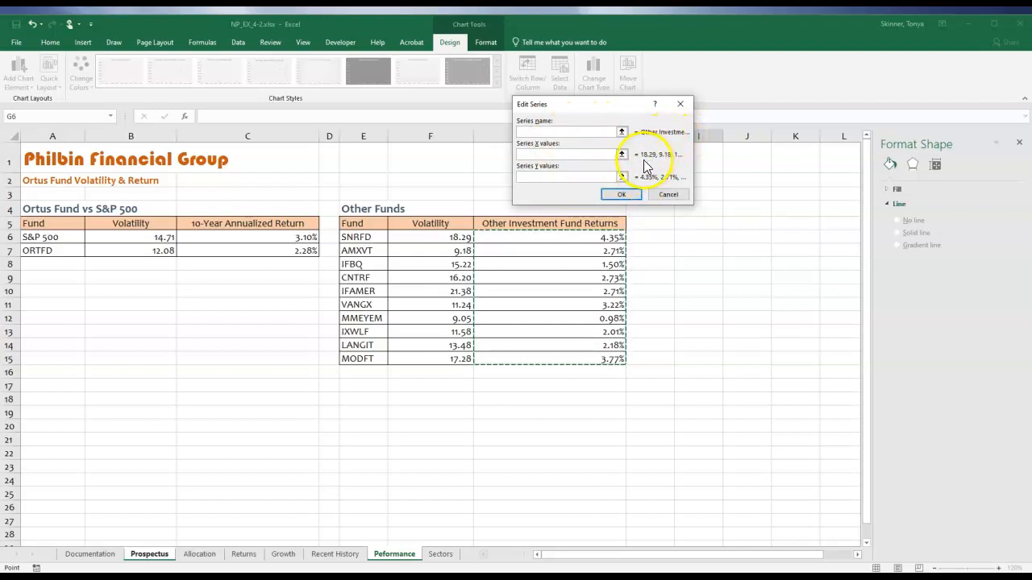
{"action": "left_click", "coordinate": [620, 195]}
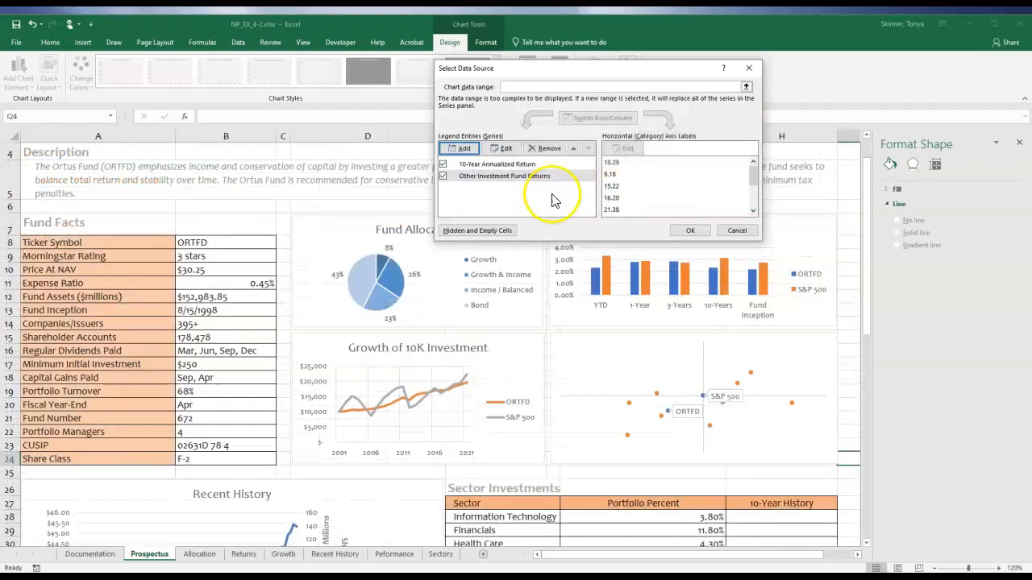
{"action": "left_click", "coordinate": [489, 164]}
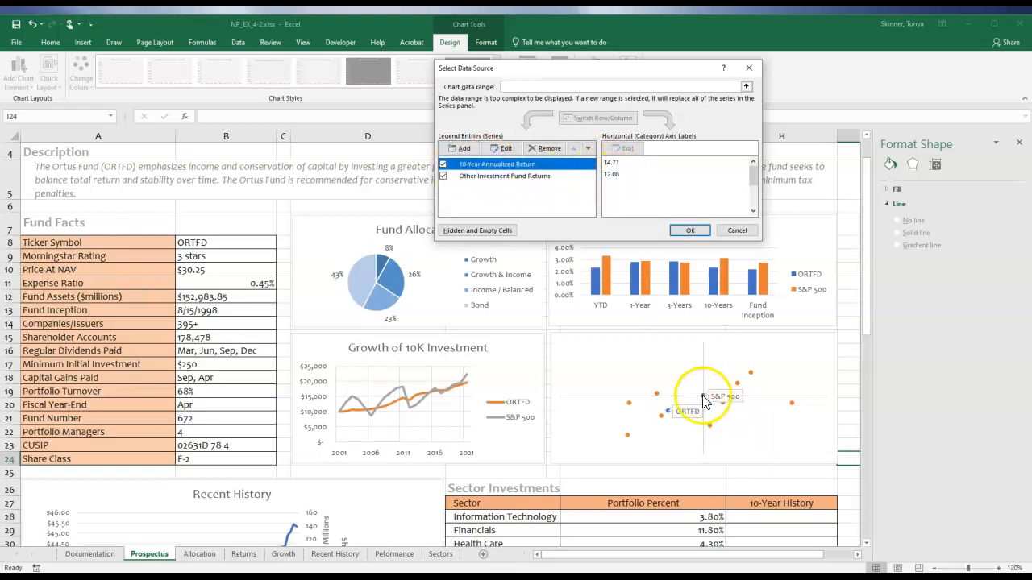
{"action": "left_click", "coordinate": [501, 177]}
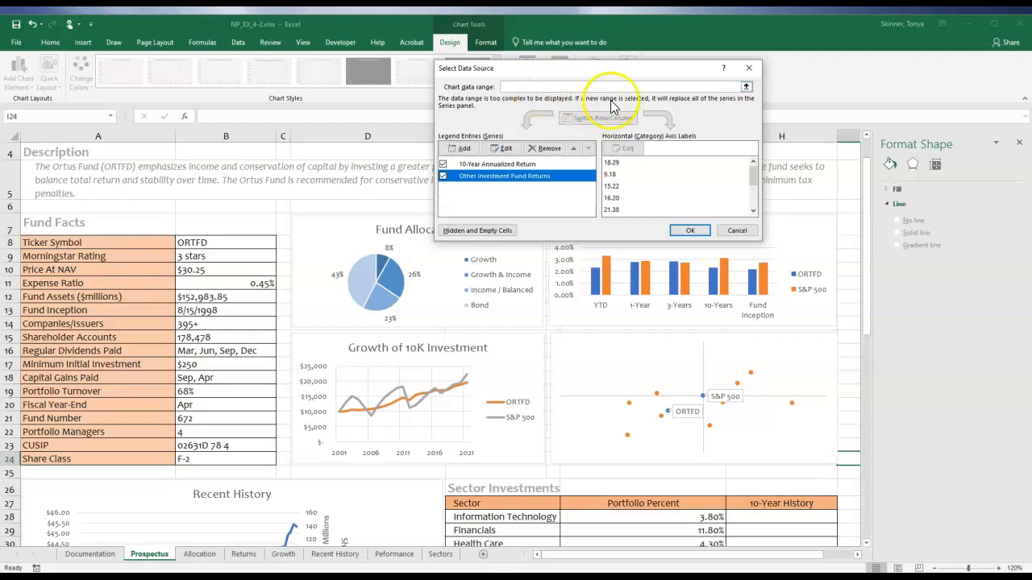
{"action": "left_click", "coordinate": [690, 230]}
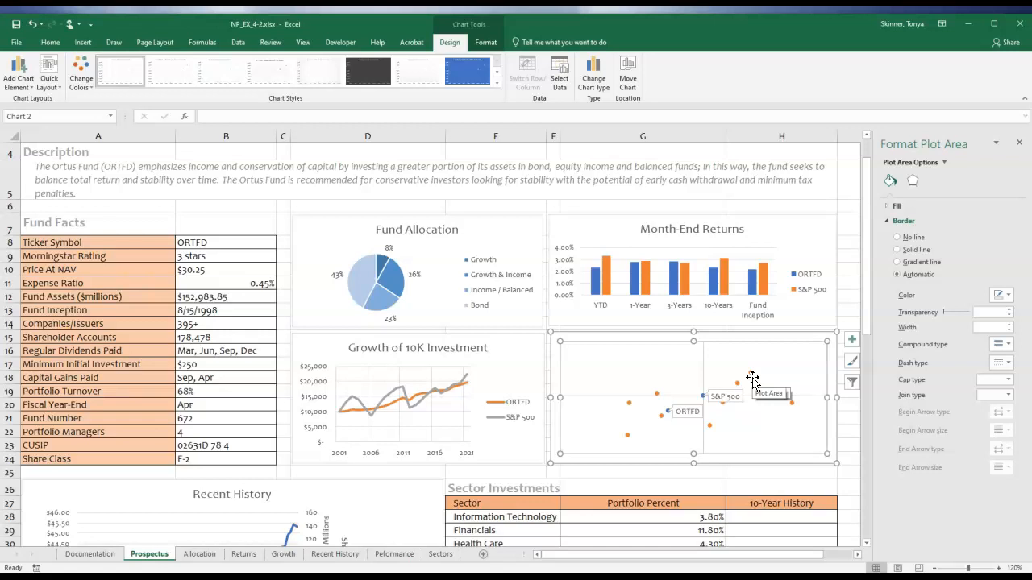
{"action": "left_click", "coordinate": [595, 349]}
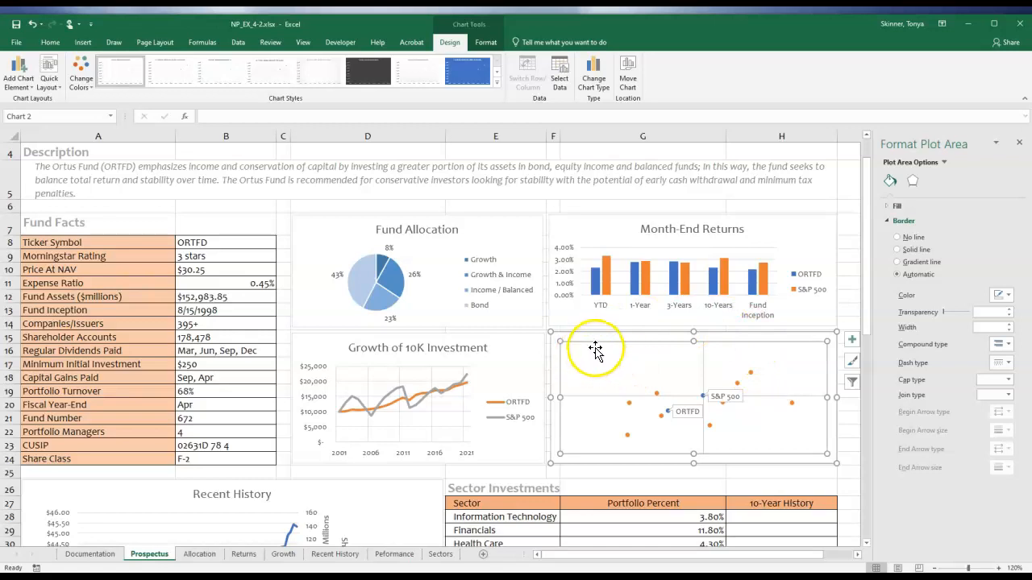
{"action": "left_click", "coordinate": [598, 348]}
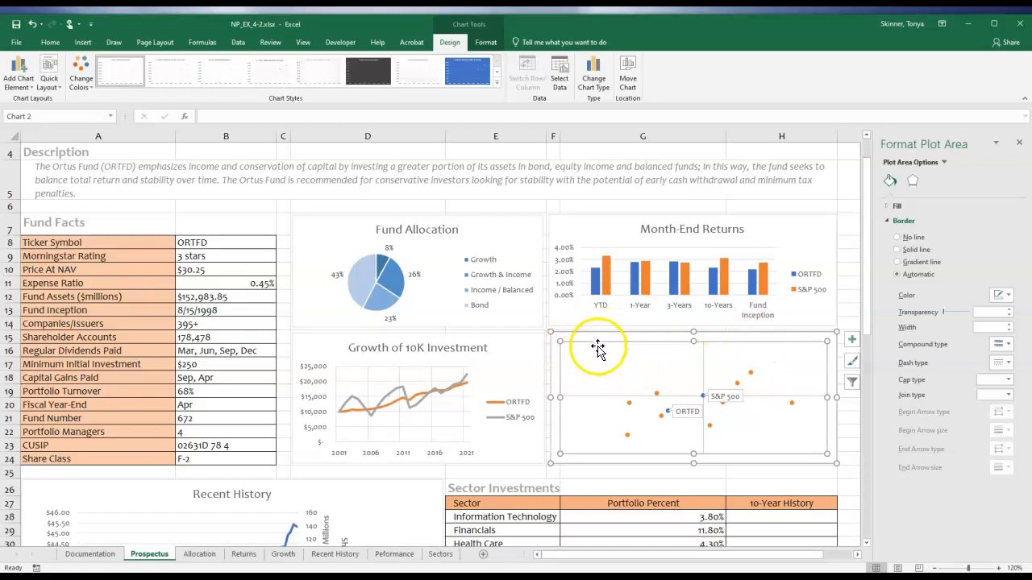
{"action": "left_click", "coordinate": [541, 333]}
Insert a text box in the scatter chart's upper-left corner reading "high return" and "low volatility", and enlarge it to fit two lines.
{"action": "left_click", "coordinate": [684, 474]}
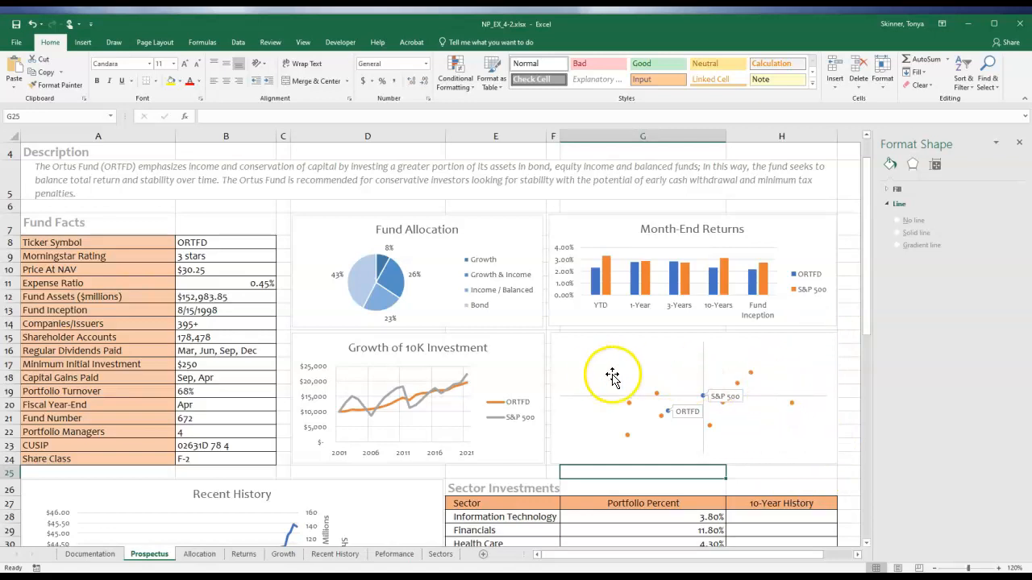
{"action": "left_click", "coordinate": [82, 42]}
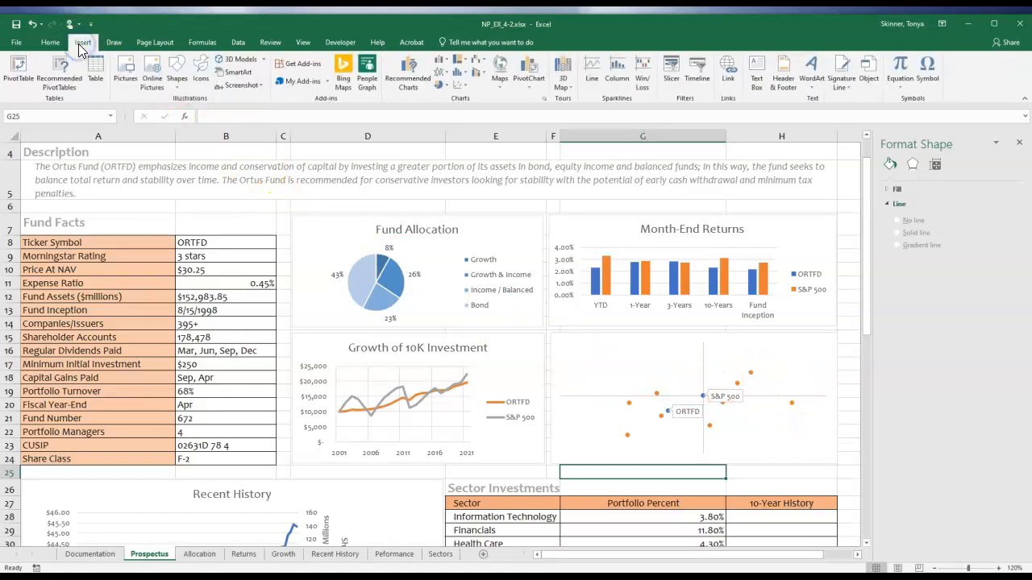
{"action": "left_click", "coordinate": [177, 84]}
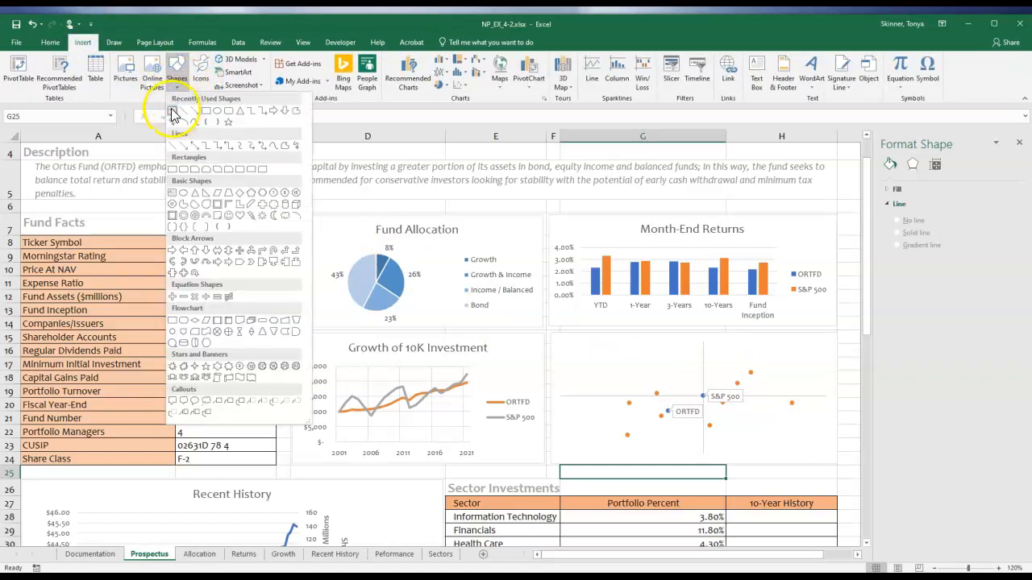
{"action": "left_click", "coordinate": [171, 113]}
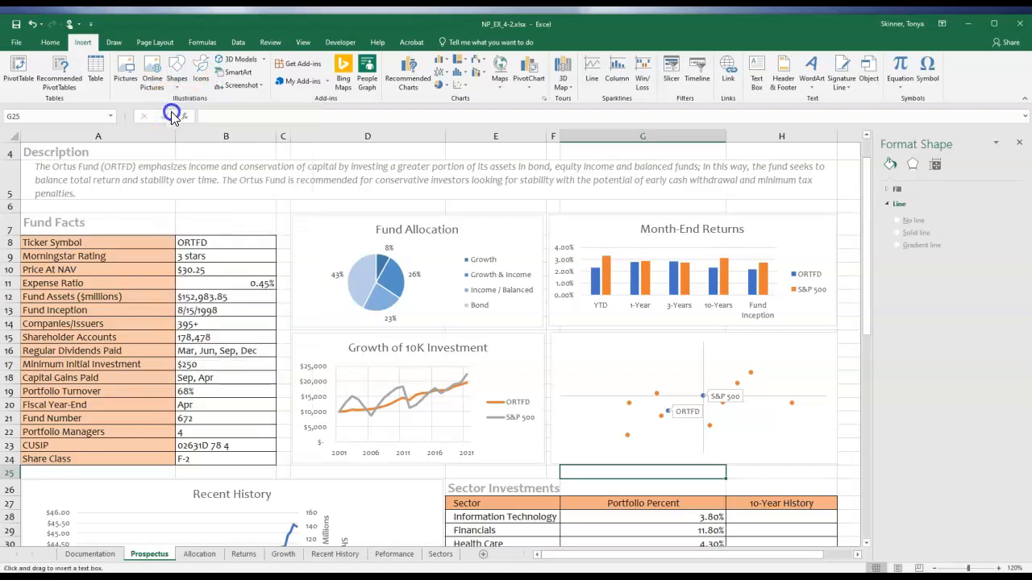
{"action": "left_click_drag", "start_coordinate": [552, 333], "coordinate": [611, 360]}
{"action": "type", "text": "high re"}
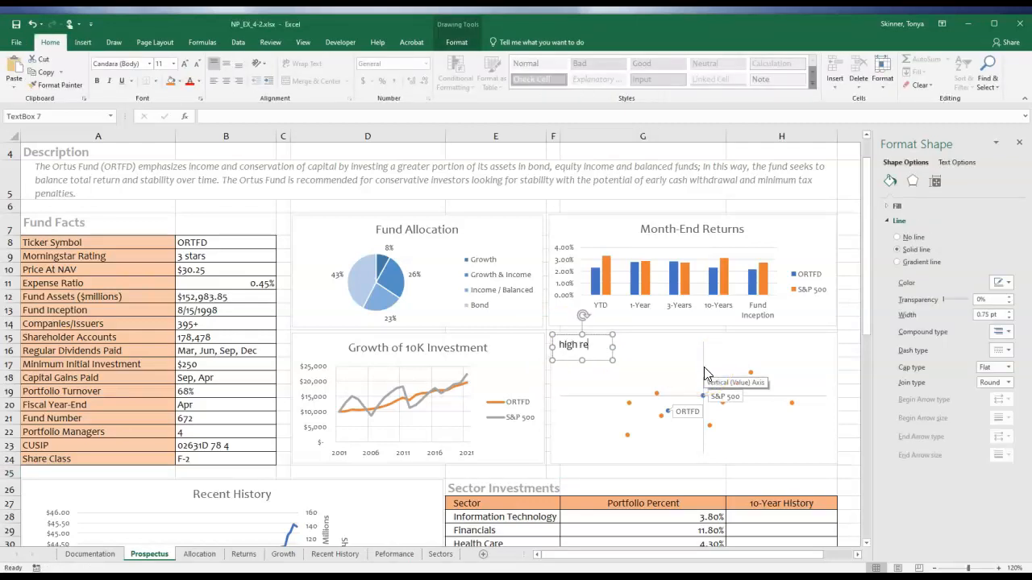
{"action": "type", "text": "turn low volatility"}
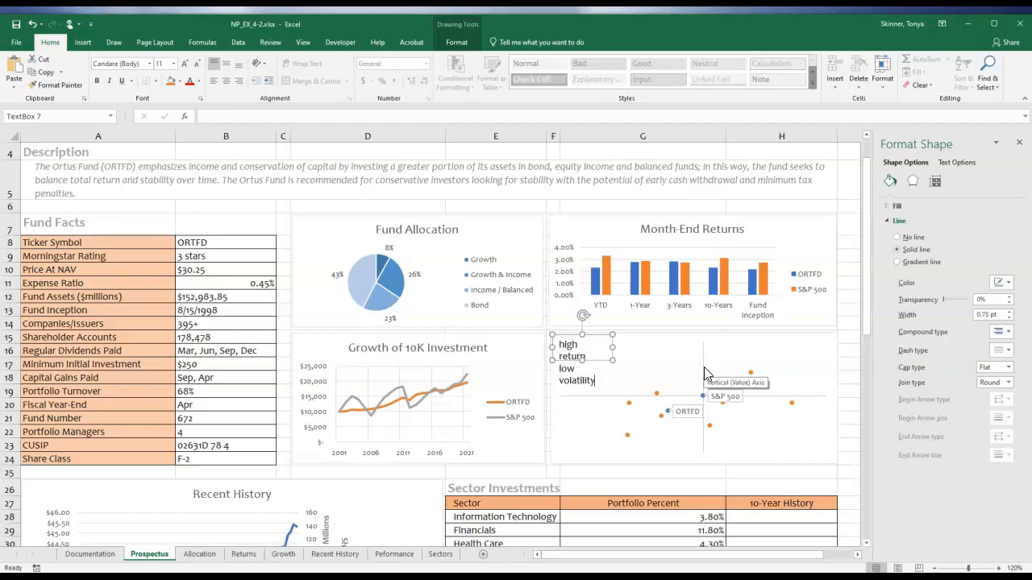
{"action": "left_click_drag", "start_coordinate": [612, 347], "coordinate": [593, 371]}
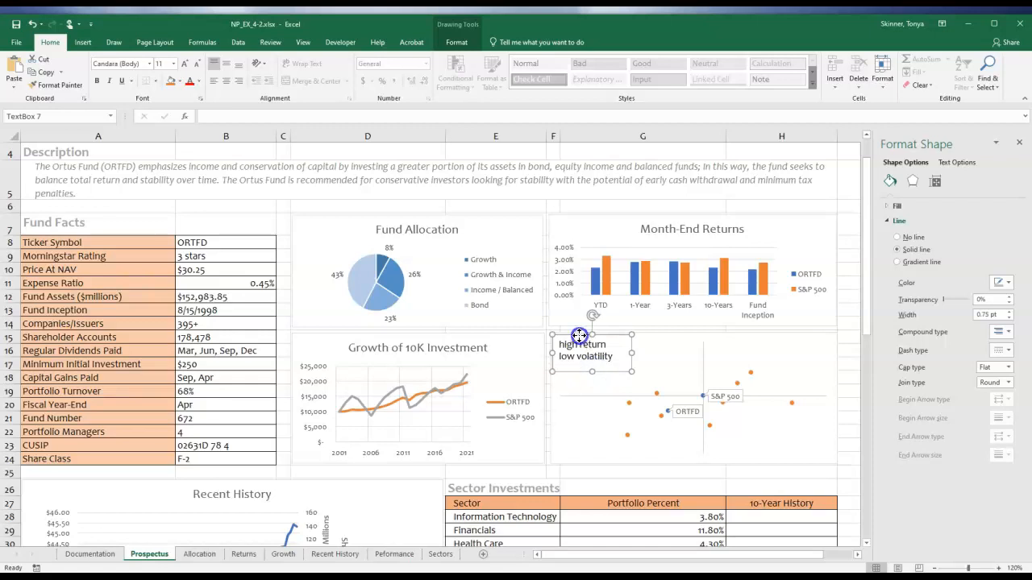
Place a copy of the text box in the scatter chart's lower-left corner and change its first line to "low return".
{"action": "left_click_drag", "start_coordinate": [586, 344], "coordinate": [540, 428]}
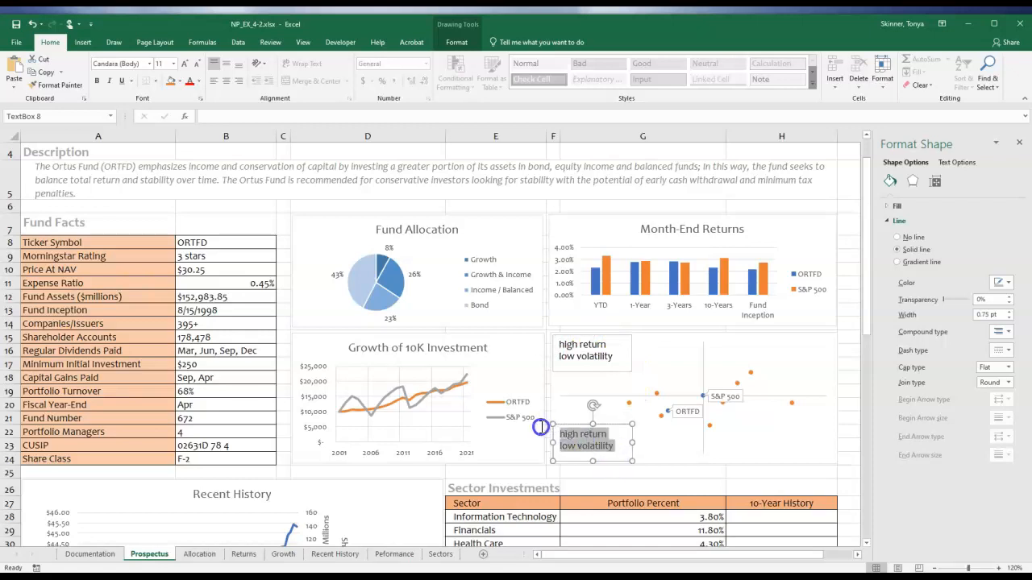
{"action": "type", "text": "low"}
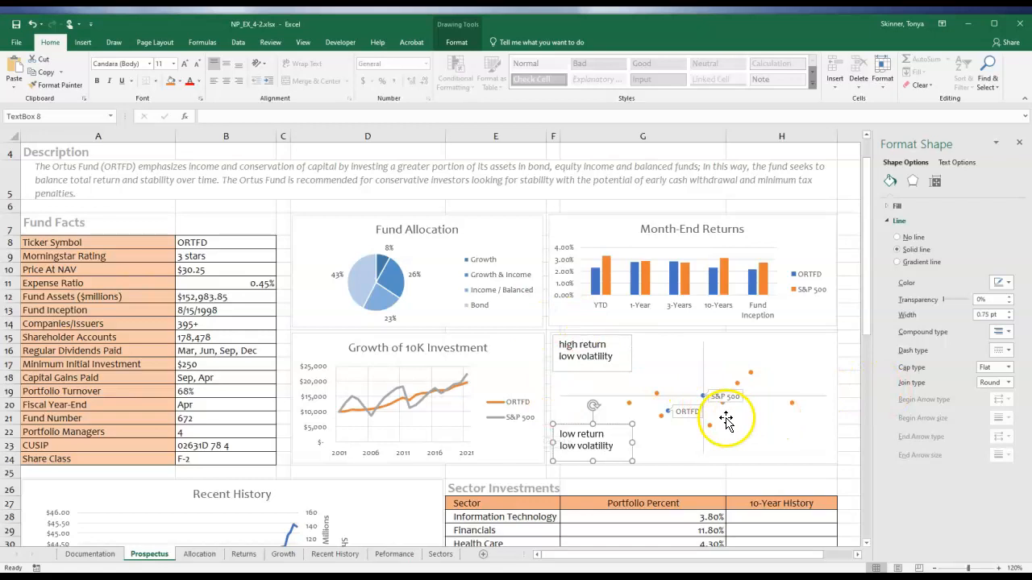
{"action": "left_click", "coordinate": [632, 453]}
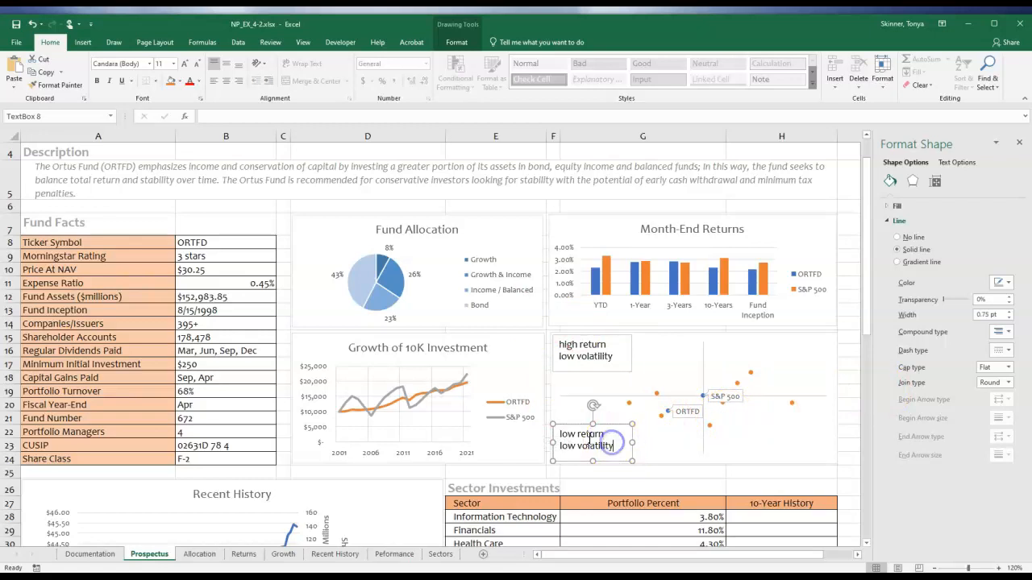
{"action": "left_click", "coordinate": [634, 455]}
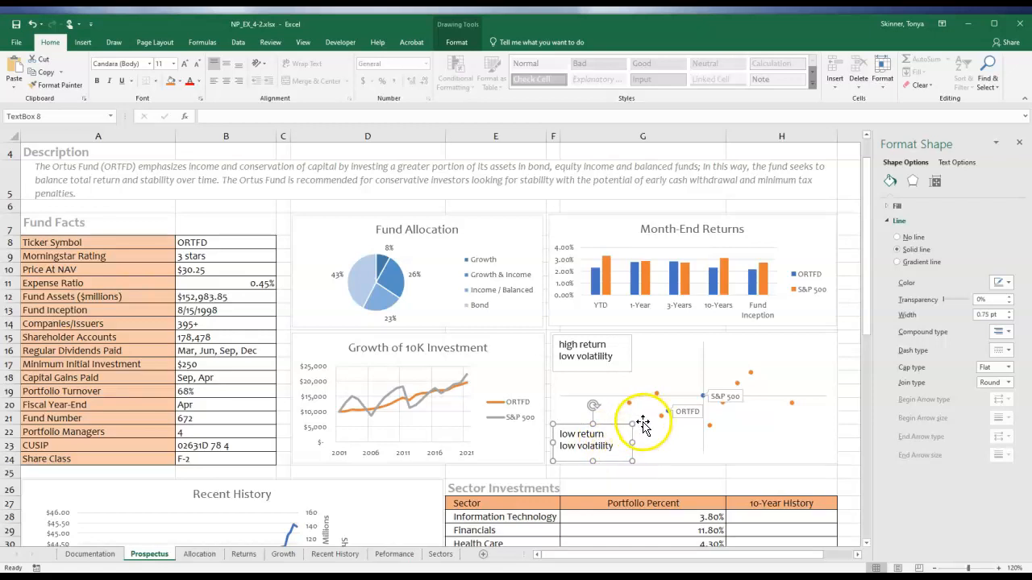
Paste another copy of the text box into the scatter chart's upper-right corner and change its second line to "high volatility".
{"action": "key", "text": "ctrl+v"}
{"action": "left_click_drag", "start_coordinate": [645, 445], "coordinate": [832, 343]}
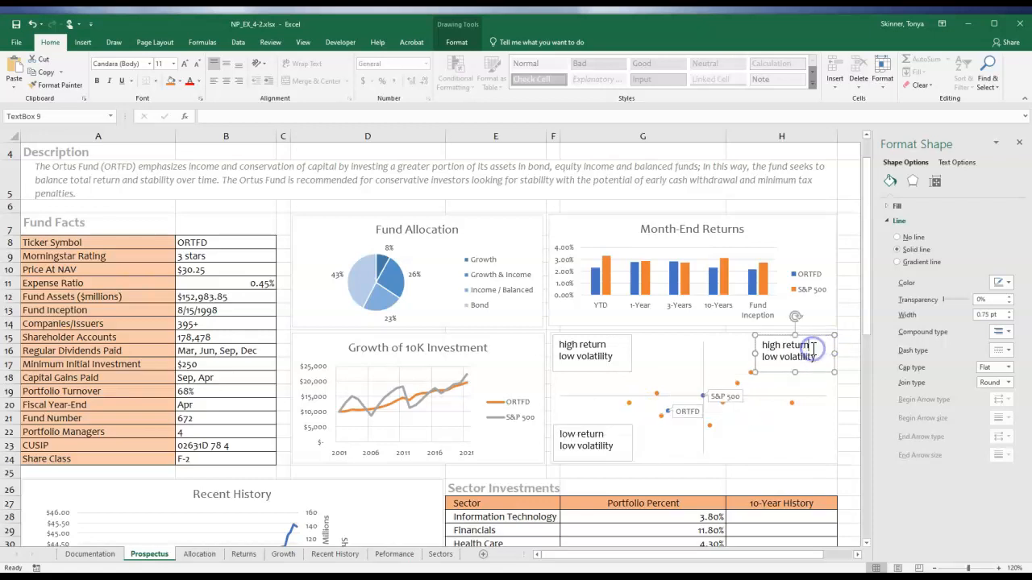
{"action": "left_click_drag", "start_coordinate": [777, 359], "coordinate": [759, 358]}
{"action": "type", "text": "high"}
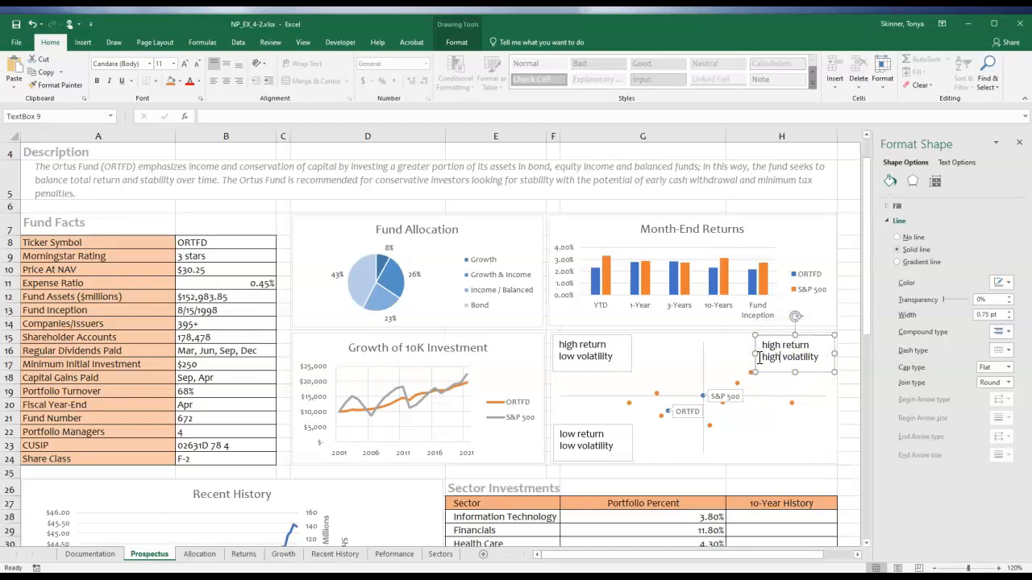
Paste a text box copy into the scatter chart's lower-right corner and edit it to read "low return" and "high volatility".
{"action": "left_click", "coordinate": [774, 473]}
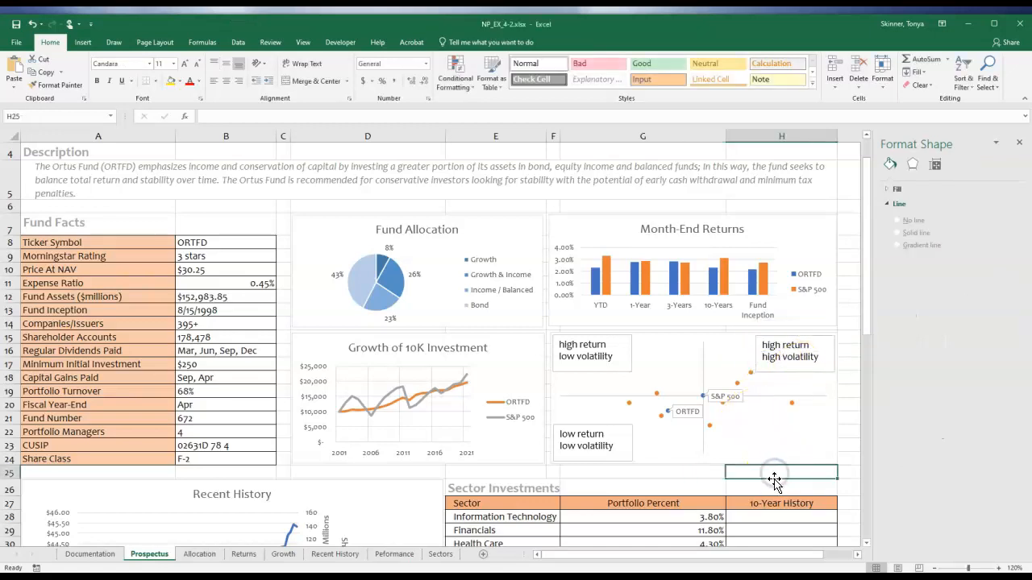
{"action": "key", "text": "ctrl+v"}
{"action": "left_click_drag", "start_coordinate": [774, 479], "coordinate": [753, 442]}
{"action": "type", "text": "low"}
{"action": "type", "text": "hi"}
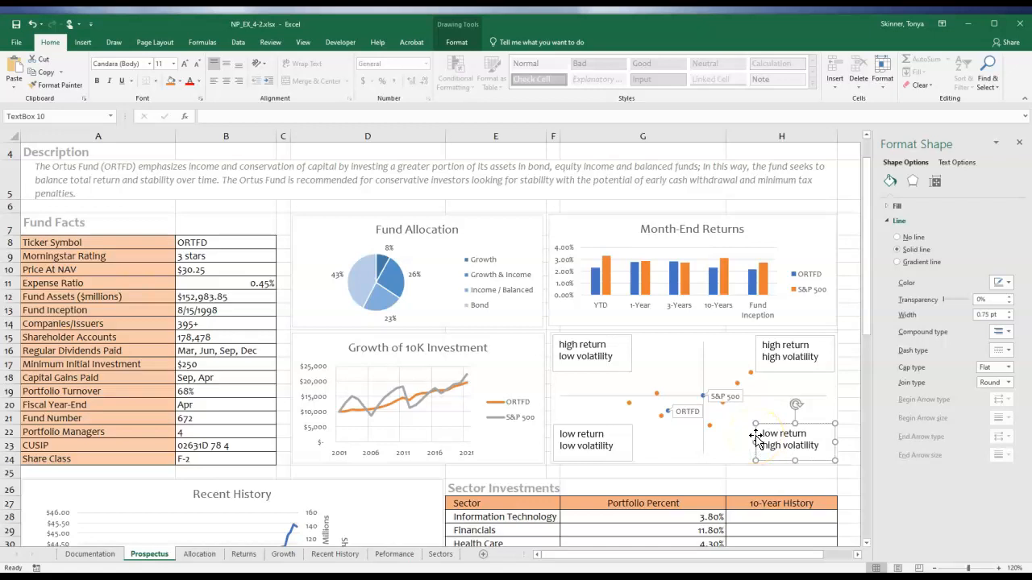
{"action": "left_click", "coordinate": [845, 456]}
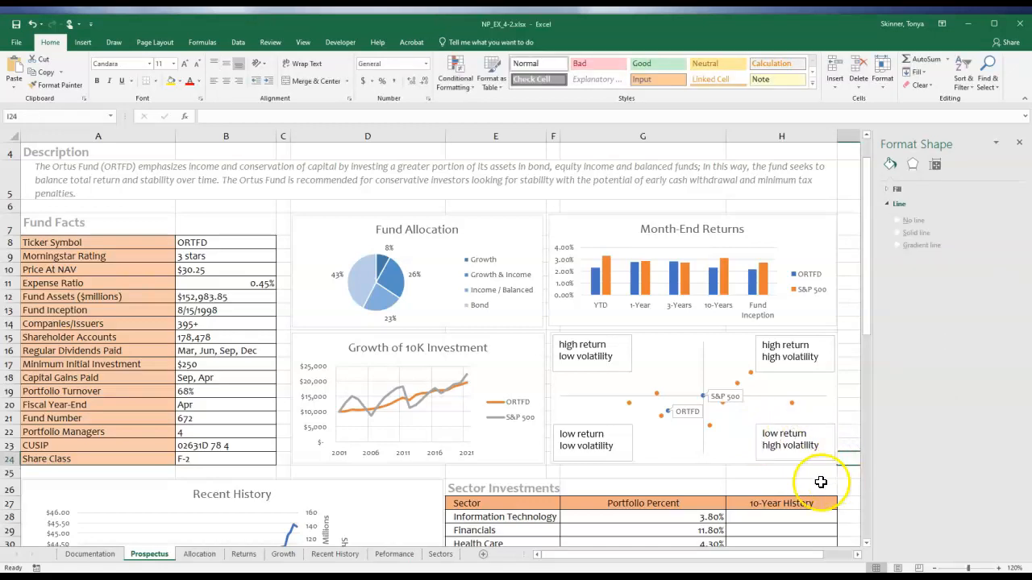
{"action": "left_click", "coordinate": [820, 482]}
Remove the outline from the "high return, low volatility" text box on the scatter chart.
{"action": "left_click", "coordinate": [617, 368]}
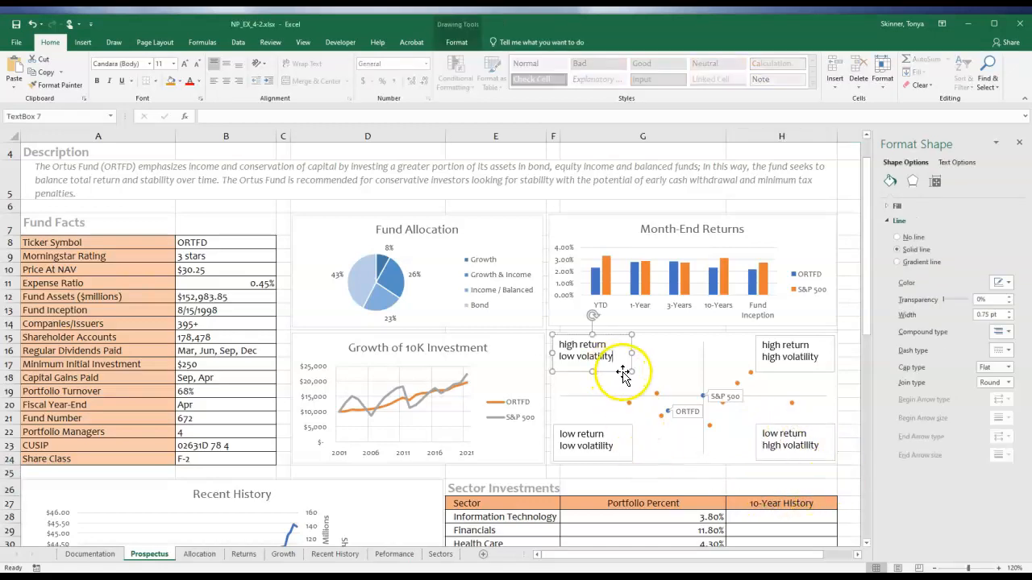
{"action": "left_click", "coordinate": [686, 486]}
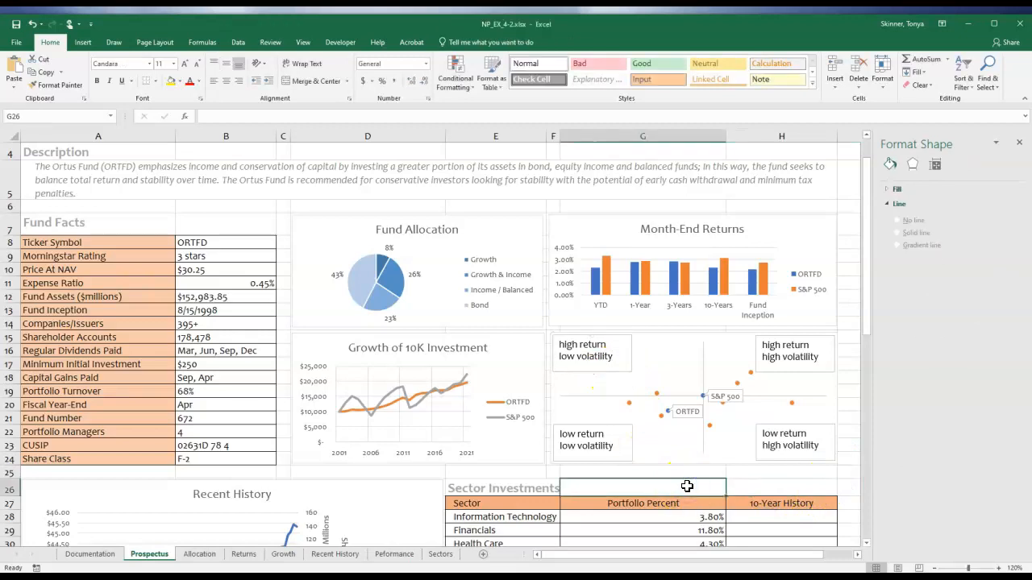
{"action": "left_click", "coordinate": [676, 435]}
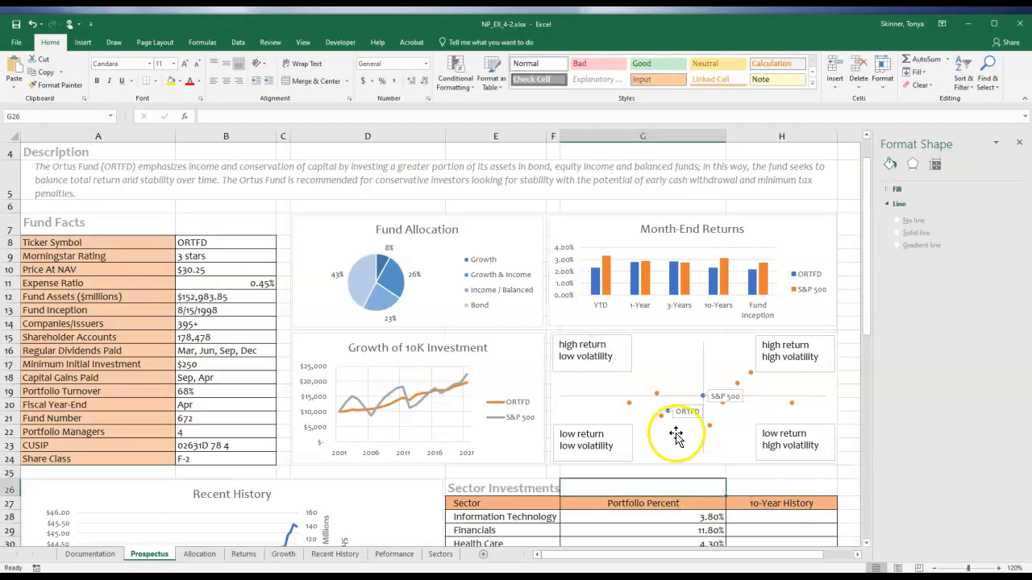
{"action": "left_click", "coordinate": [596, 372]}
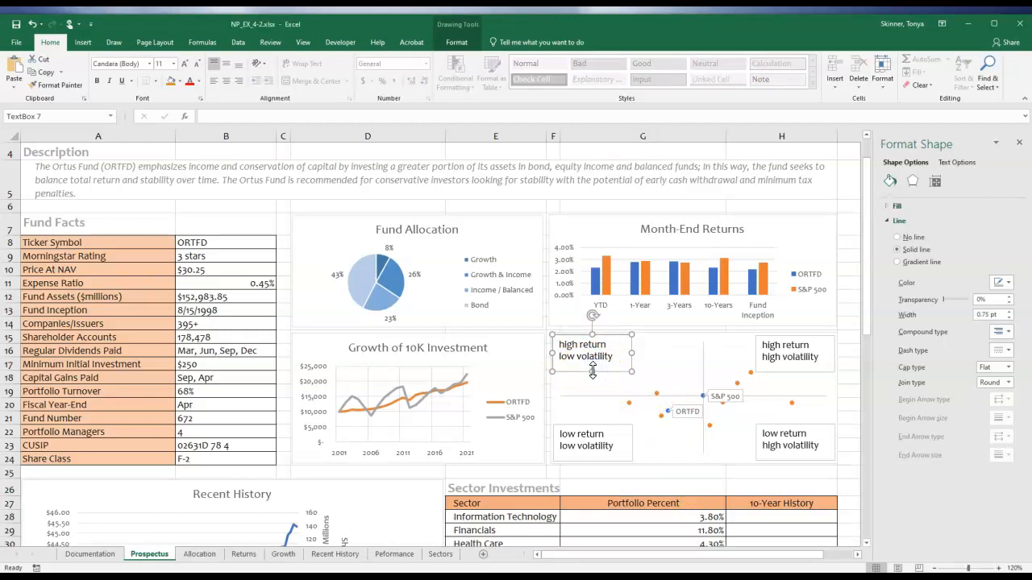
{"action": "left_click", "coordinate": [898, 237]}
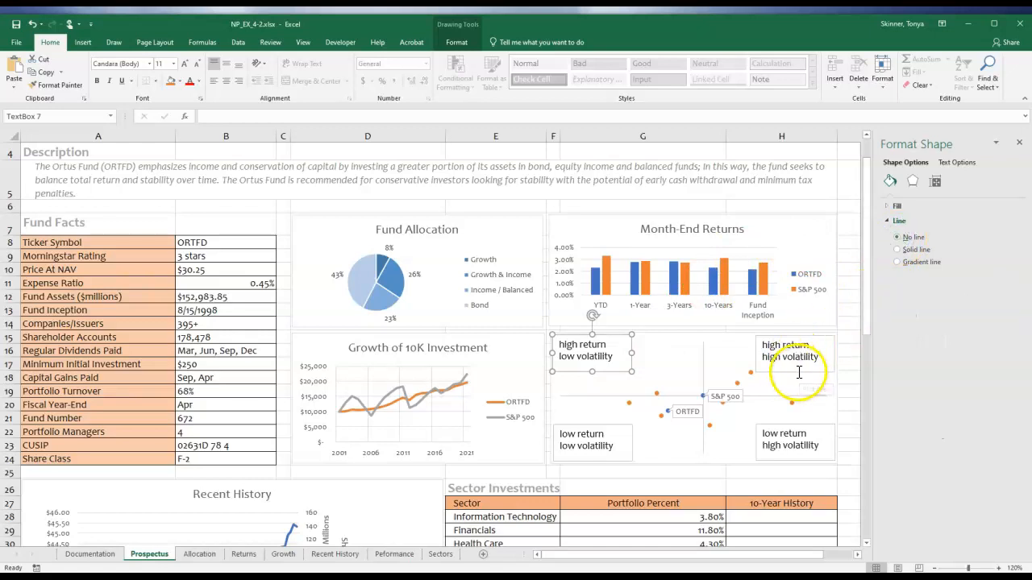
Set the other three quadrant text boxes on the scatter chart to No line as well.
{"action": "left_click", "coordinate": [799, 372]}
{"action": "left_click", "coordinate": [898, 237]}
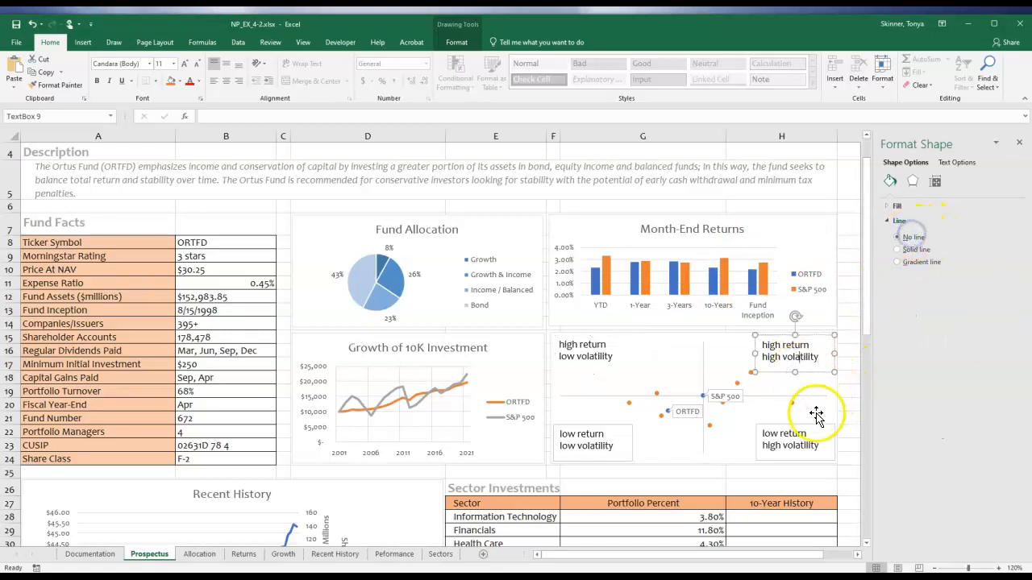
{"action": "left_click", "coordinate": [814, 415]}
{"action": "left_click", "coordinate": [897, 237]}
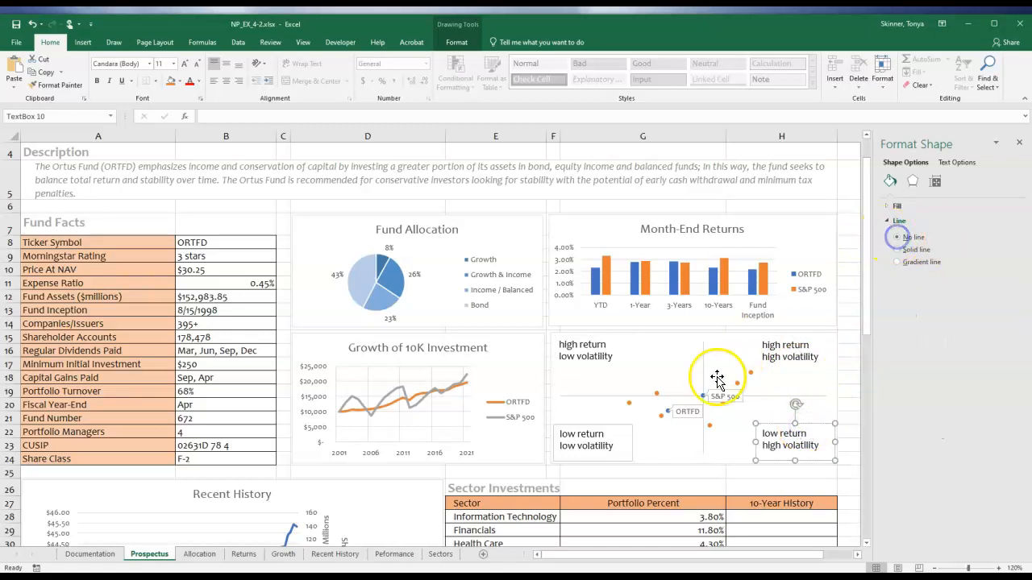
{"action": "left_click", "coordinate": [629, 435]}
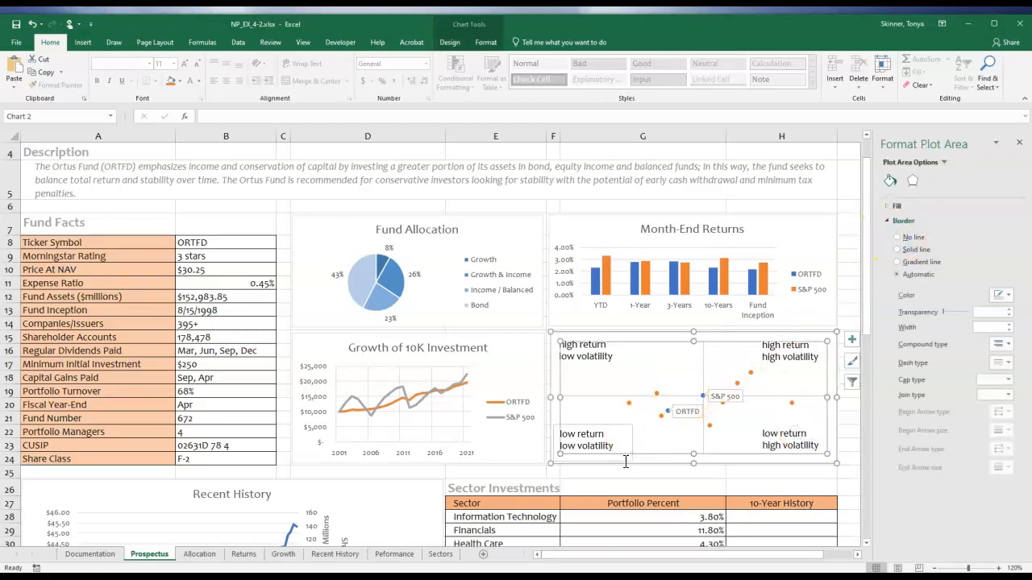
{"action": "left_click", "coordinate": [625, 458]}
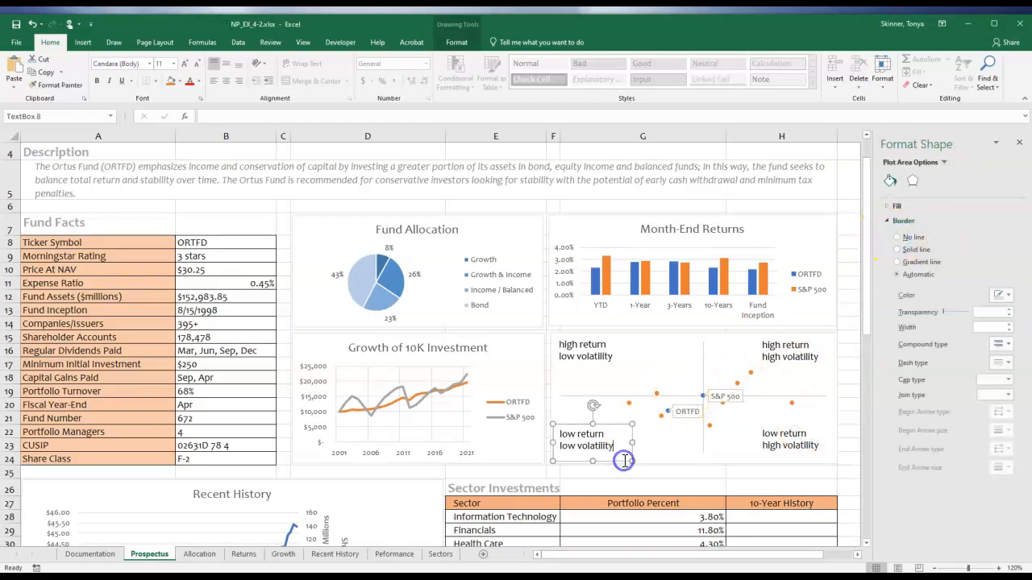
{"action": "left_click", "coordinate": [897, 237]}
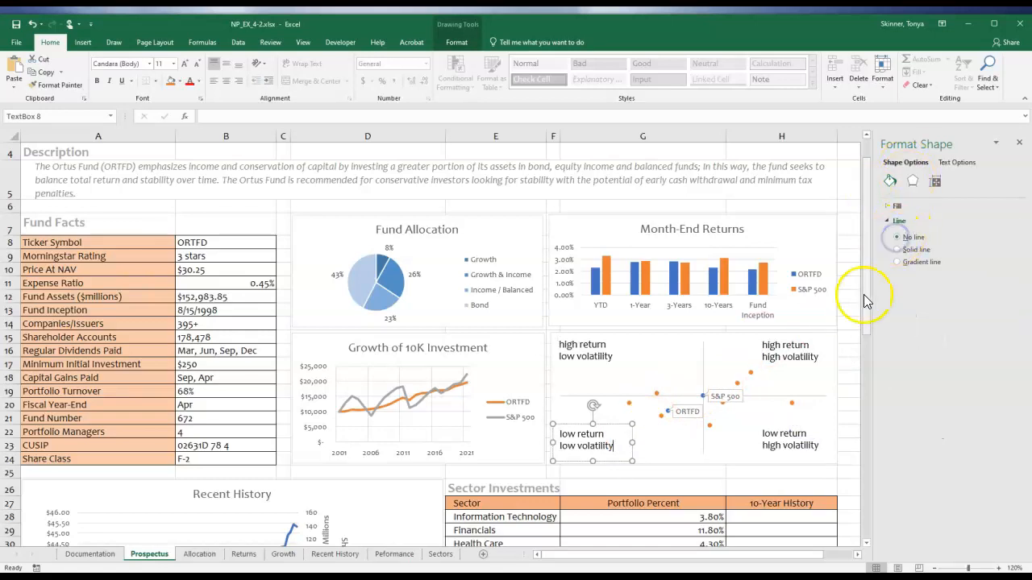
{"action": "left_click", "coordinate": [854, 297]}
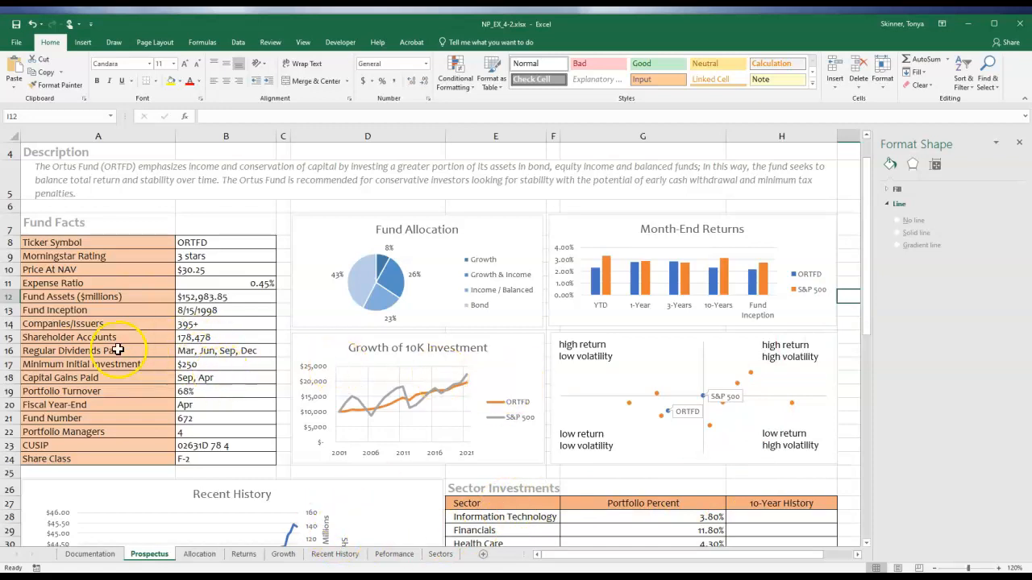
Clear the Morningstar Rating value in cell B9.
{"action": "left_click", "coordinate": [28, 274]}
{"action": "left_click", "coordinate": [33, 258]}
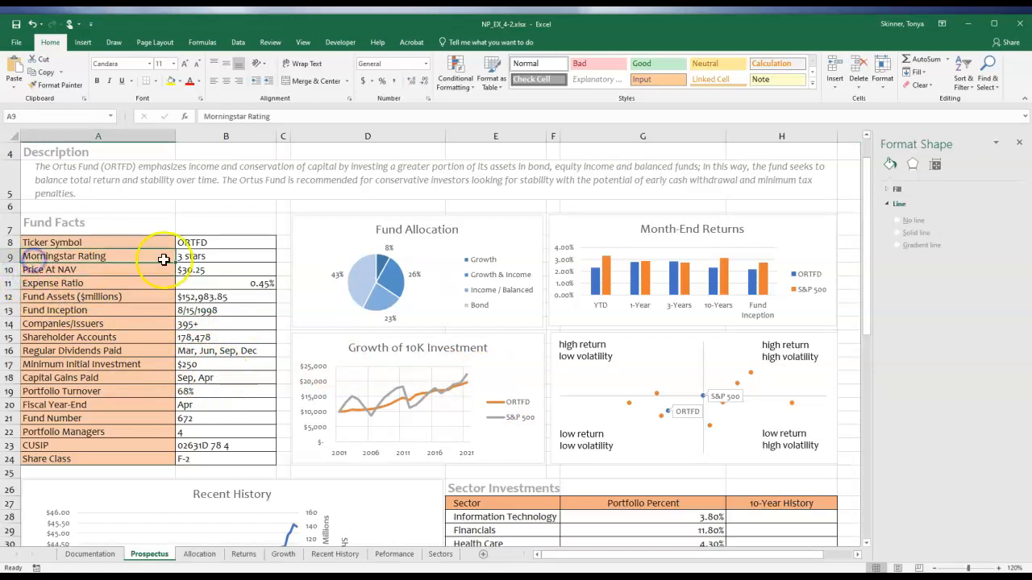
{"action": "left_click", "coordinate": [236, 258]}
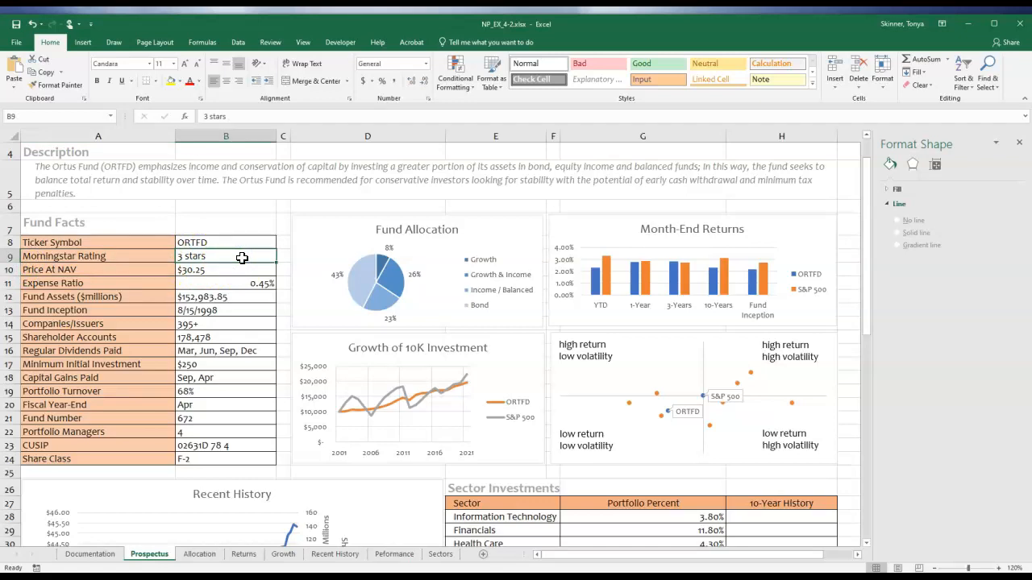
{"action": "key", "text": "Delete"}
Insert the solid five-pointed star icon from the Celebration category at cell B9.
{"action": "left_click", "coordinate": [85, 43]}
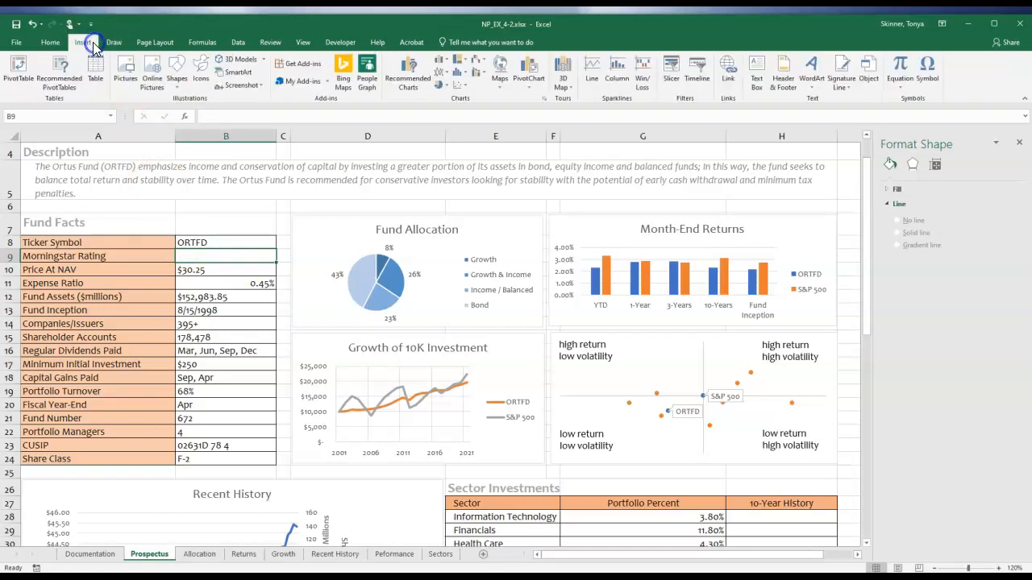
{"action": "left_click", "coordinate": [201, 71]}
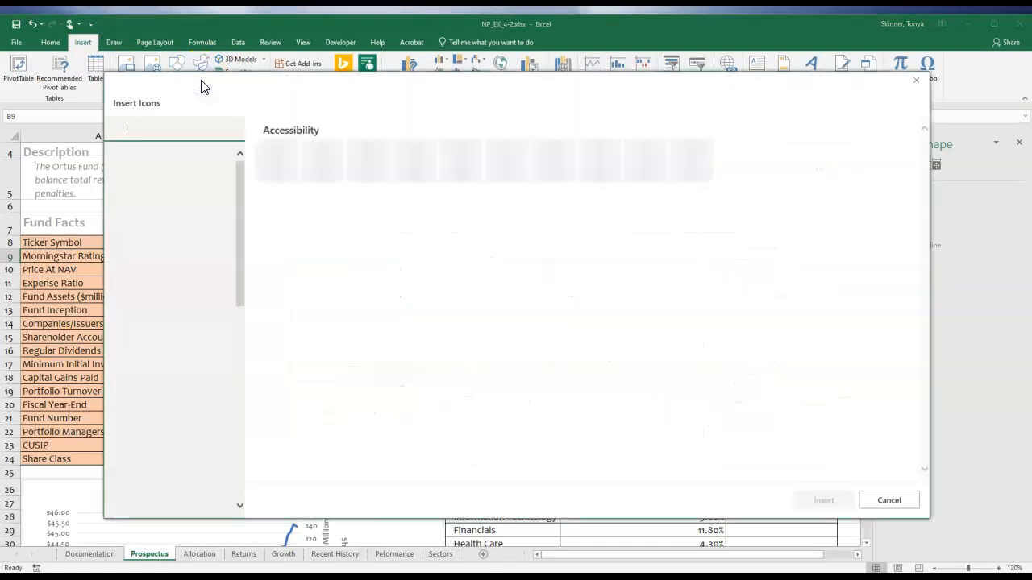
{"action": "left_click", "coordinate": [213, 133]}
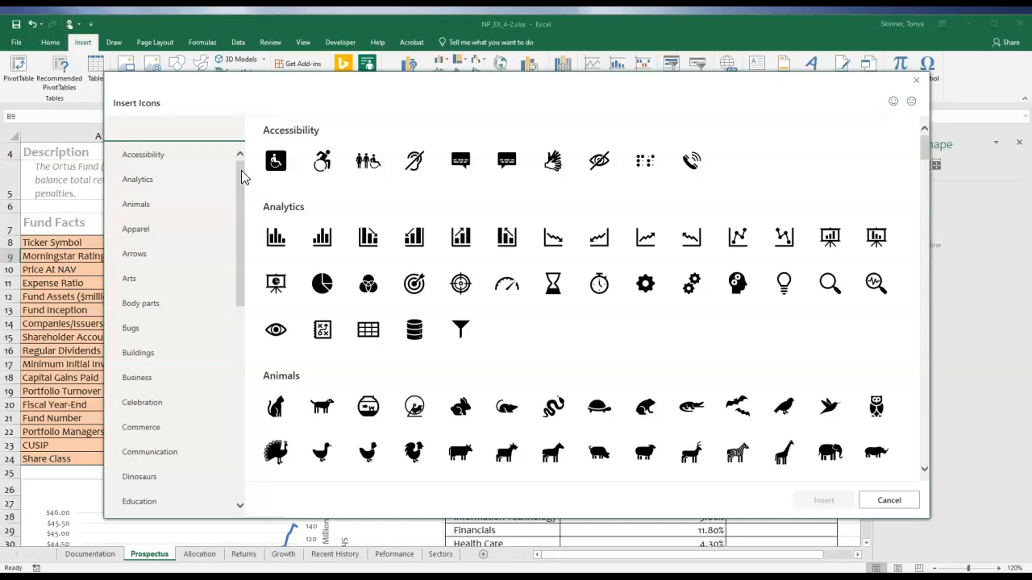
{"action": "left_click", "coordinate": [141, 403]}
{"action": "left_click", "coordinate": [140, 399]}
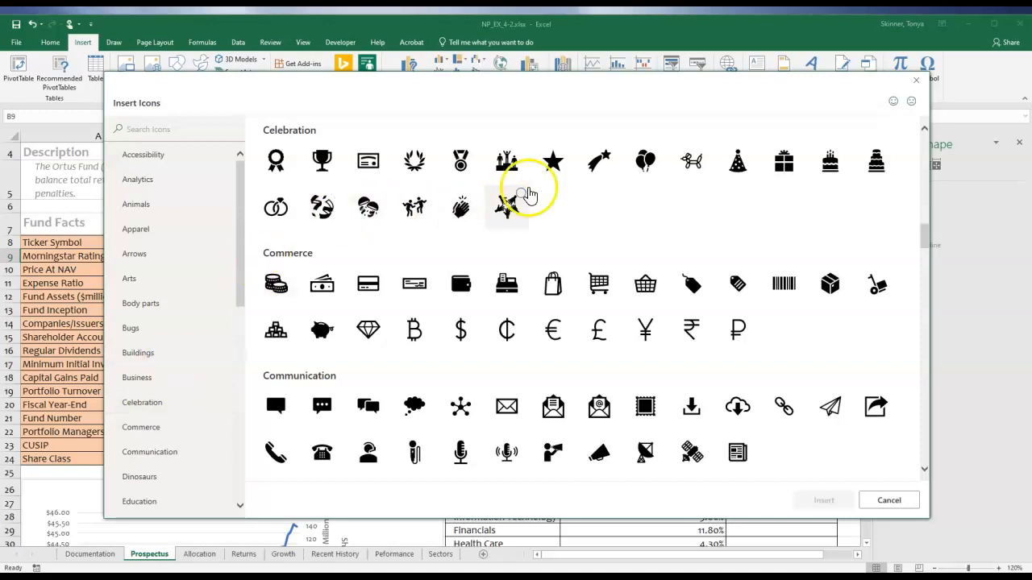
{"action": "left_click", "coordinate": [553, 161]}
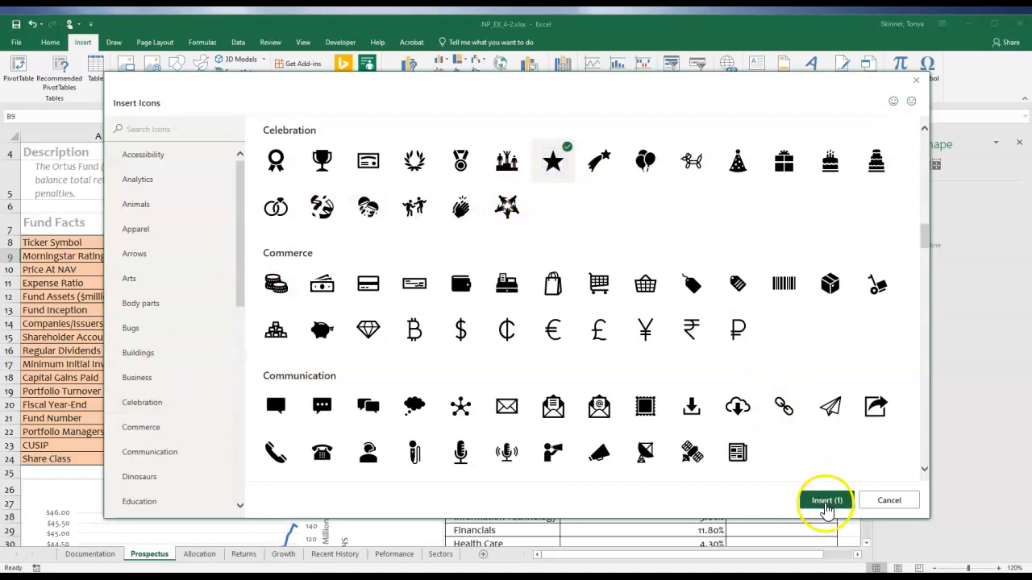
{"action": "left_click", "coordinate": [826, 501]}
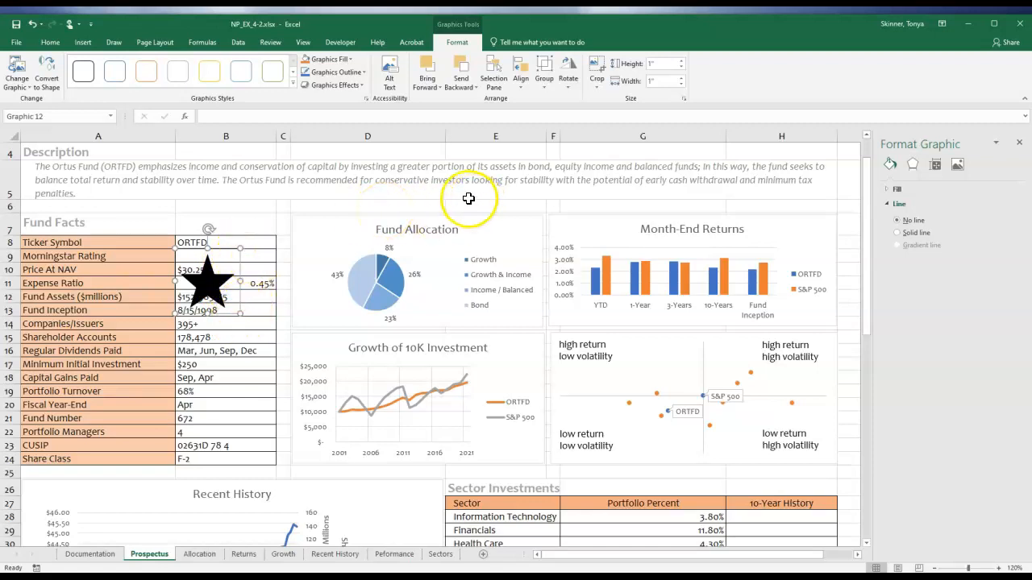
Set the star icon's height to 0.2" so it fits within cell B9.
{"action": "left_click", "coordinate": [663, 64]}
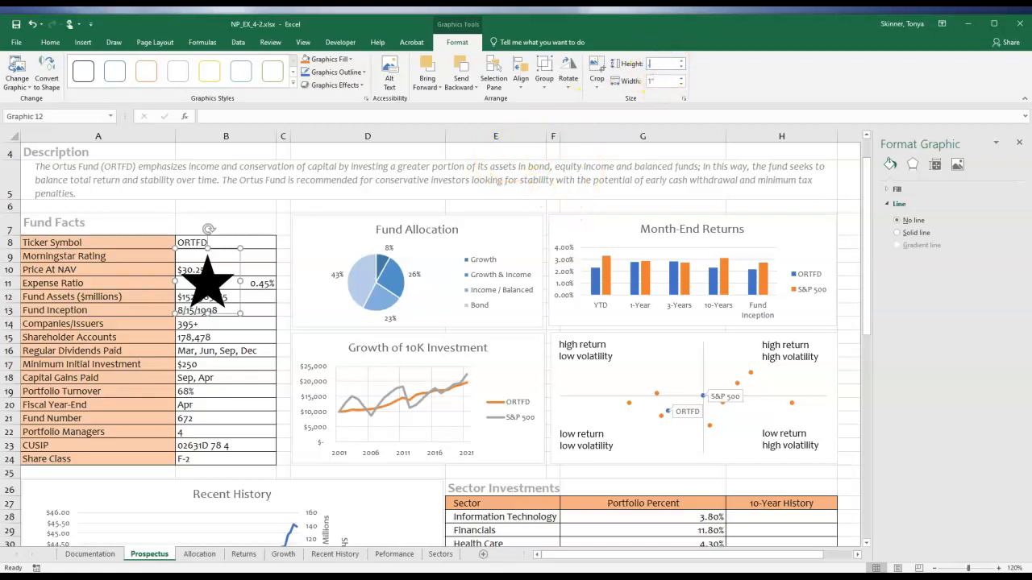
{"action": "type", "text": "0.2"}
{"action": "key", "text": "Return"}
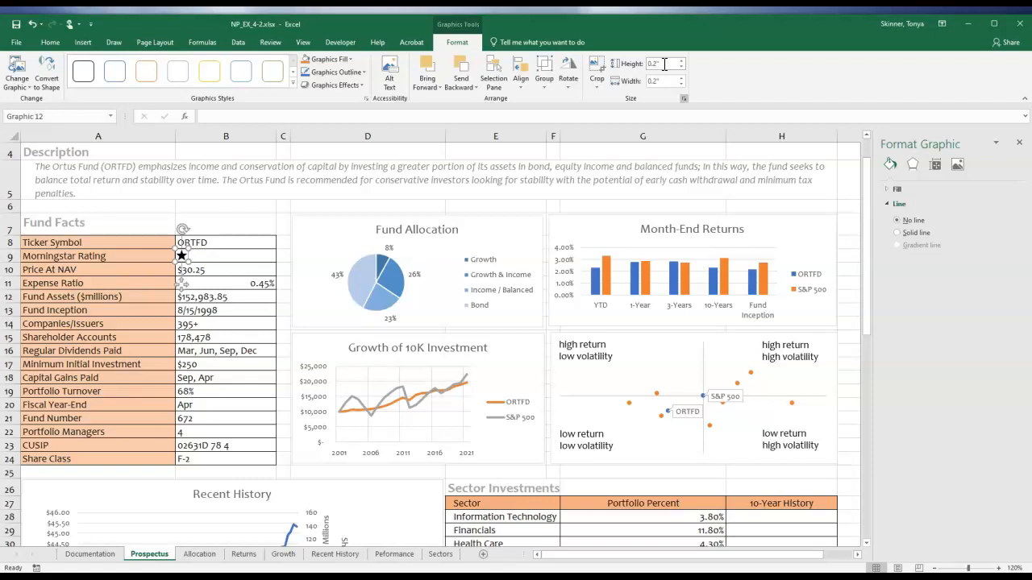
Copy the star icon and place the duplicate directly beside the first star in cell B9.
{"action": "left_click", "coordinate": [184, 256]}
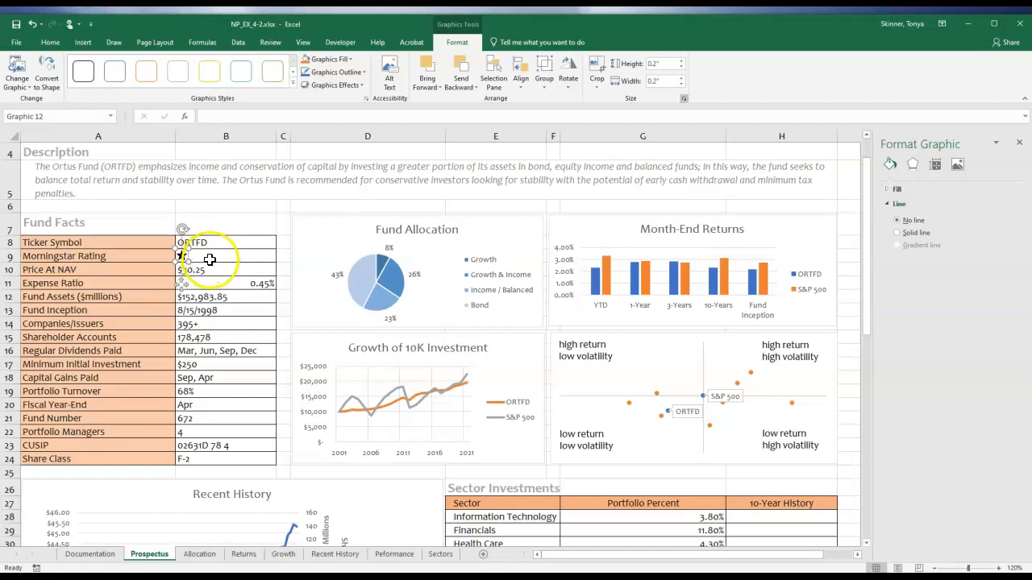
{"action": "left_click", "coordinate": [196, 285]}
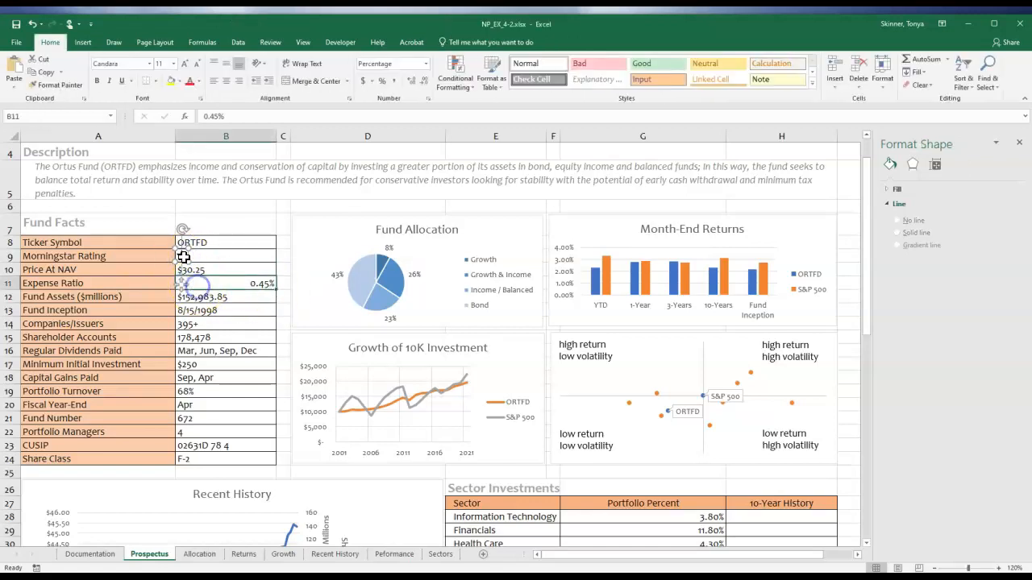
{"action": "left_click", "coordinate": [181, 255]}
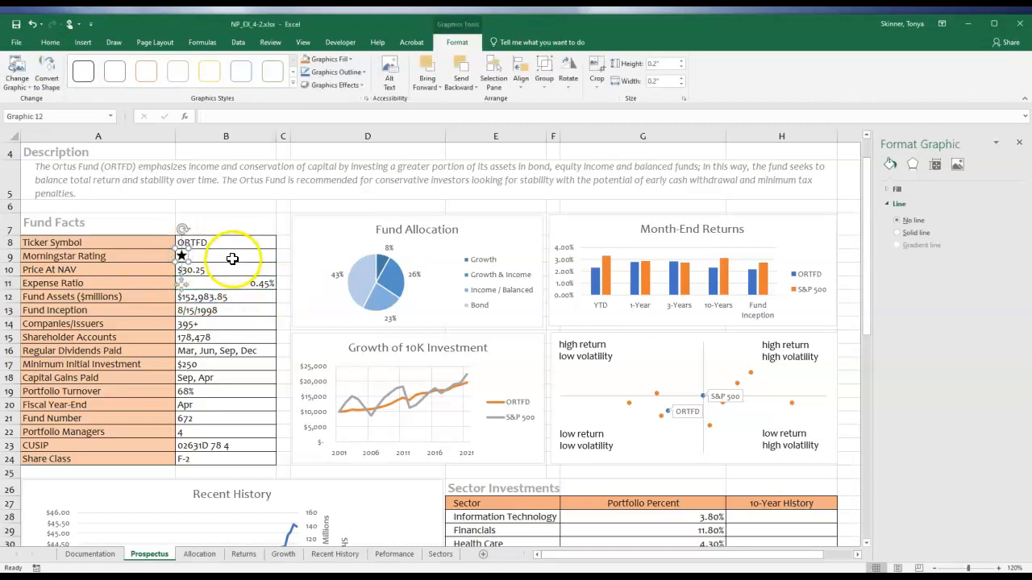
{"action": "key", "text": "ctrl+c"}
{"action": "left_click", "coordinate": [211, 271]}
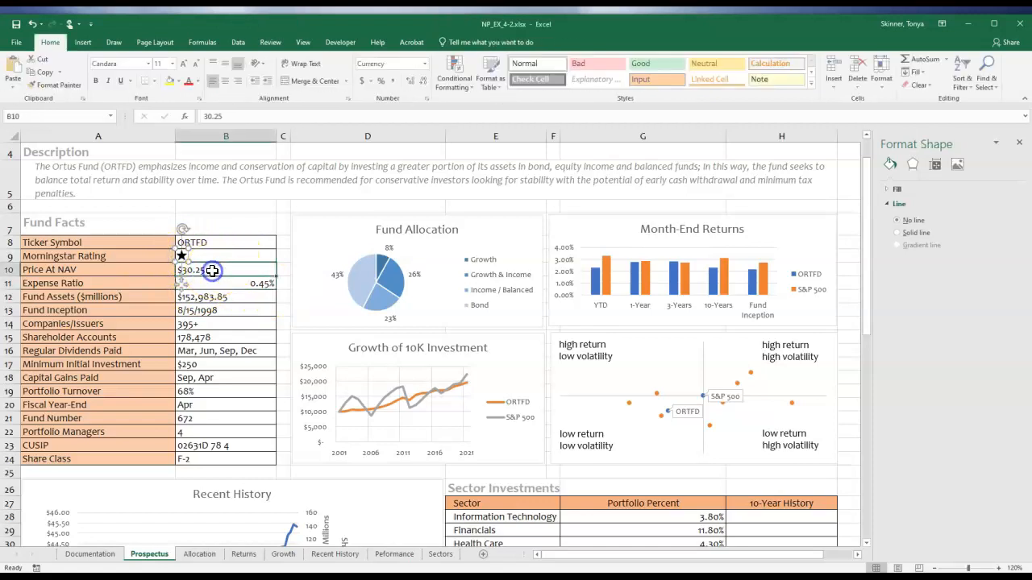
{"action": "key", "text": "ctrl+v"}
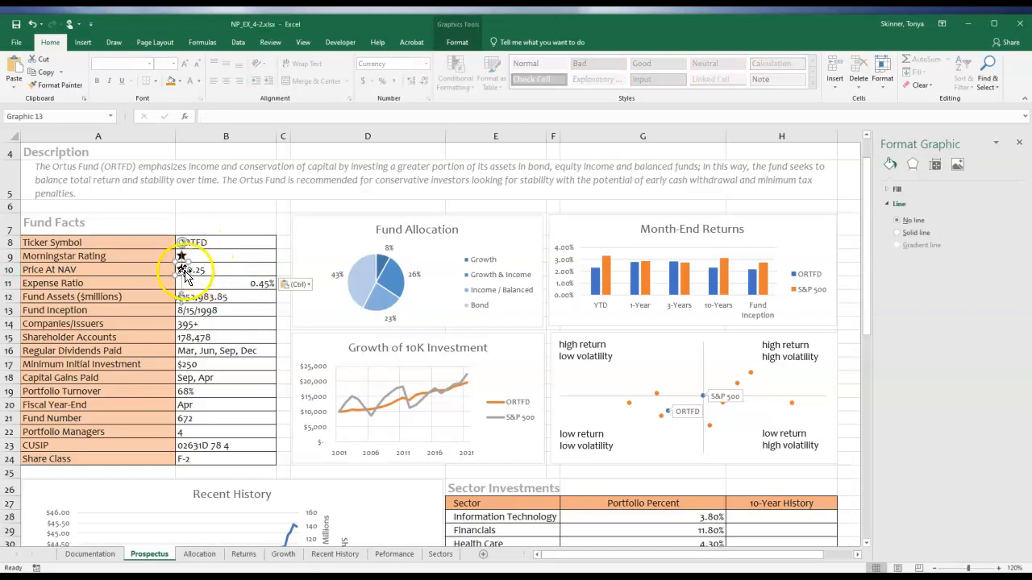
{"action": "left_click_drag", "start_coordinate": [182, 269], "coordinate": [195, 264]}
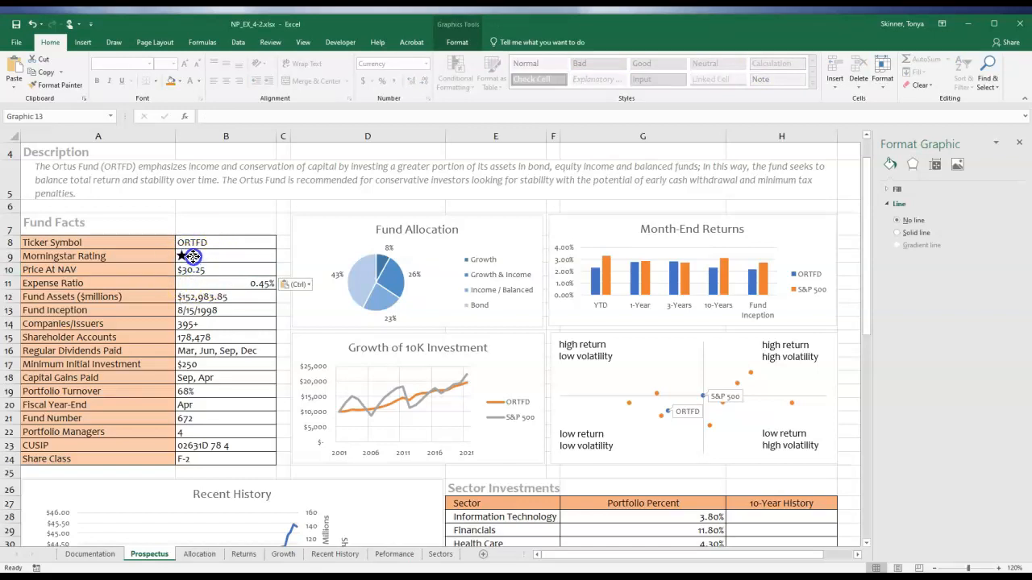
{"action": "left_click_drag", "start_coordinate": [193, 257], "coordinate": [194, 256]}
Paste a third star and line it up after the second one in cell B9.
{"action": "left_click", "coordinate": [193, 285]}
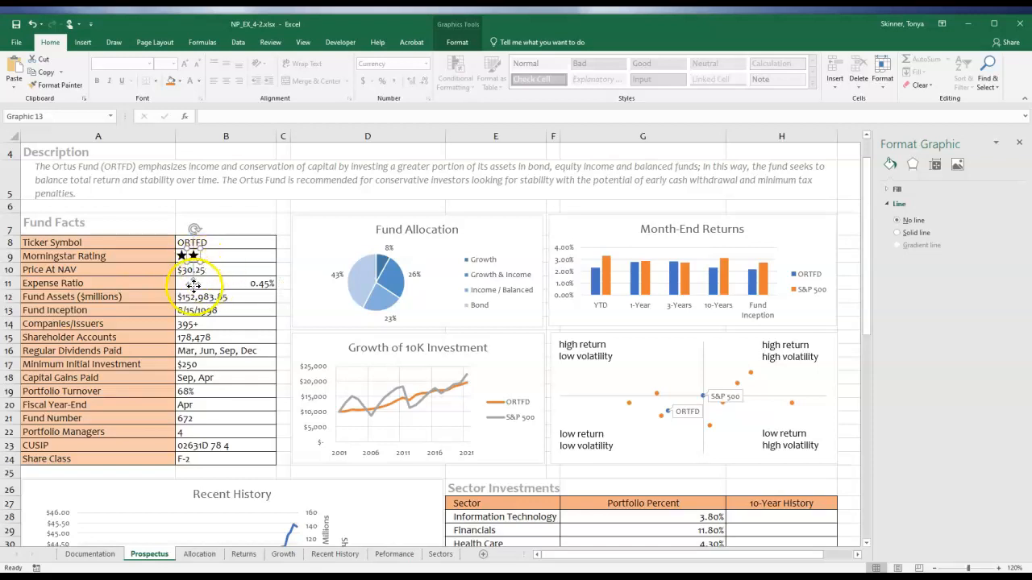
{"action": "key", "text": "ctrl+v"}
{"action": "left_click_drag", "start_coordinate": [207, 268], "coordinate": [205, 257]}
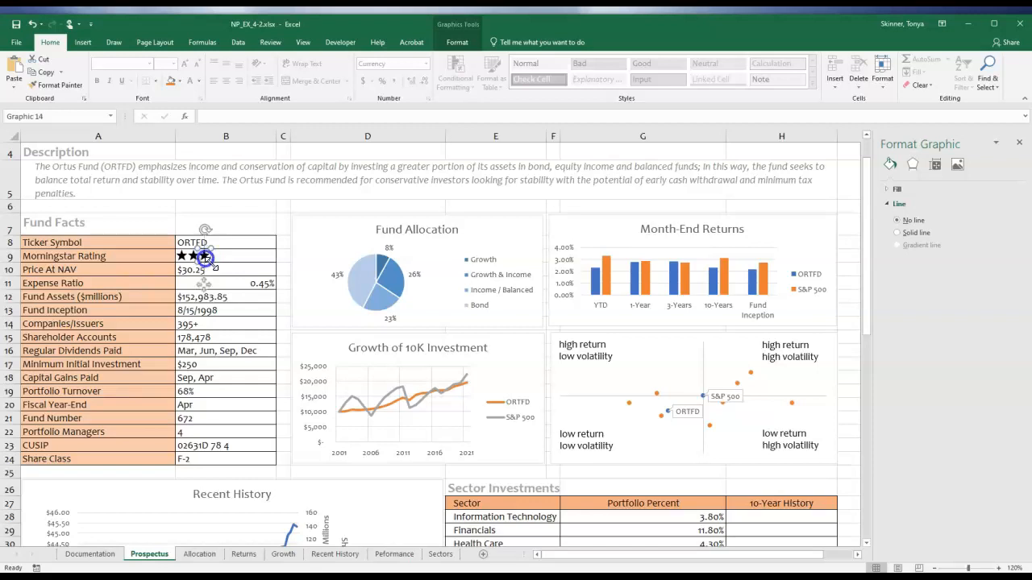
{"action": "left_click", "coordinate": [220, 275]}
{"action": "left_click", "coordinate": [207, 257]}
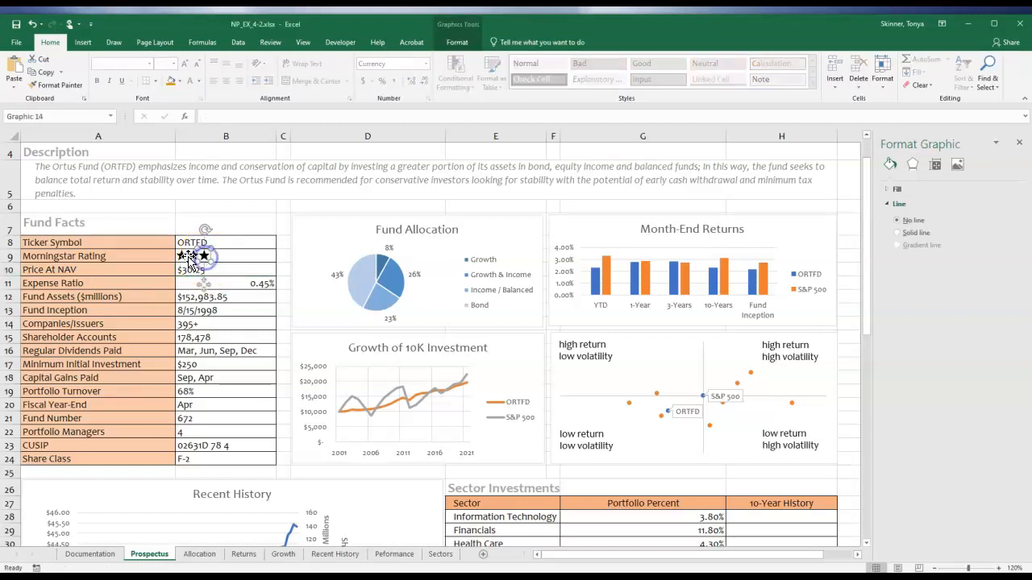
{"action": "left_click", "coordinate": [191, 257], "text": "shift"}
{"action": "left_click", "coordinate": [181, 257], "text": "shift"}
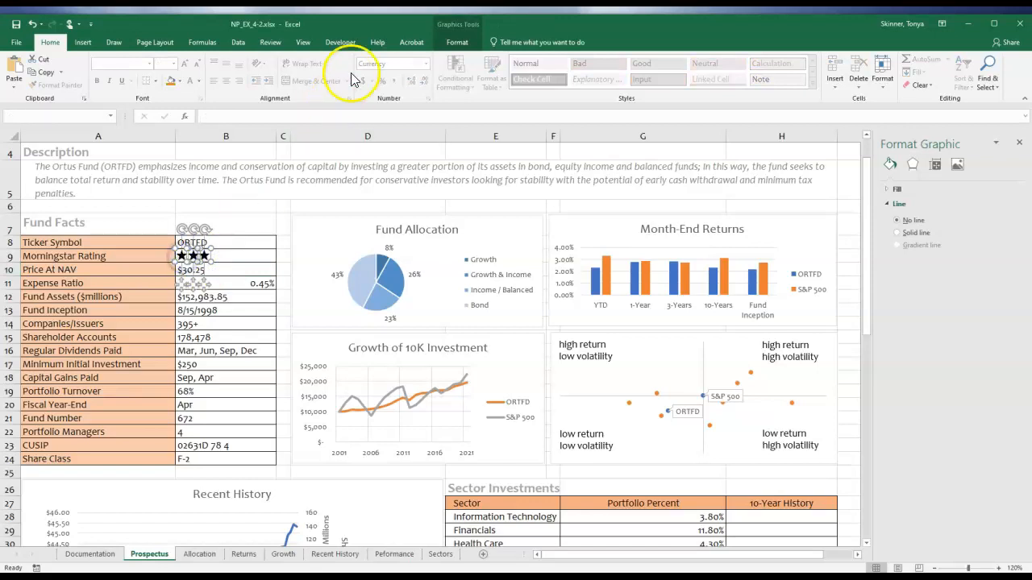
{"action": "left_click", "coordinate": [244, 260]}
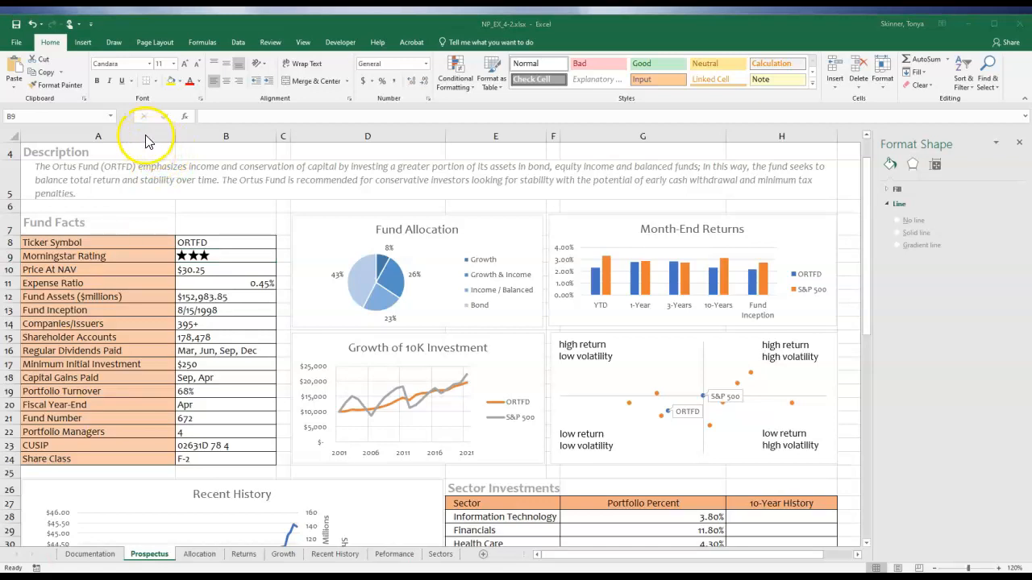
Select the third star icon in cell B9 and display the Selection pane listing the sheet's objects.
{"action": "left_click", "coordinate": [204, 261]}
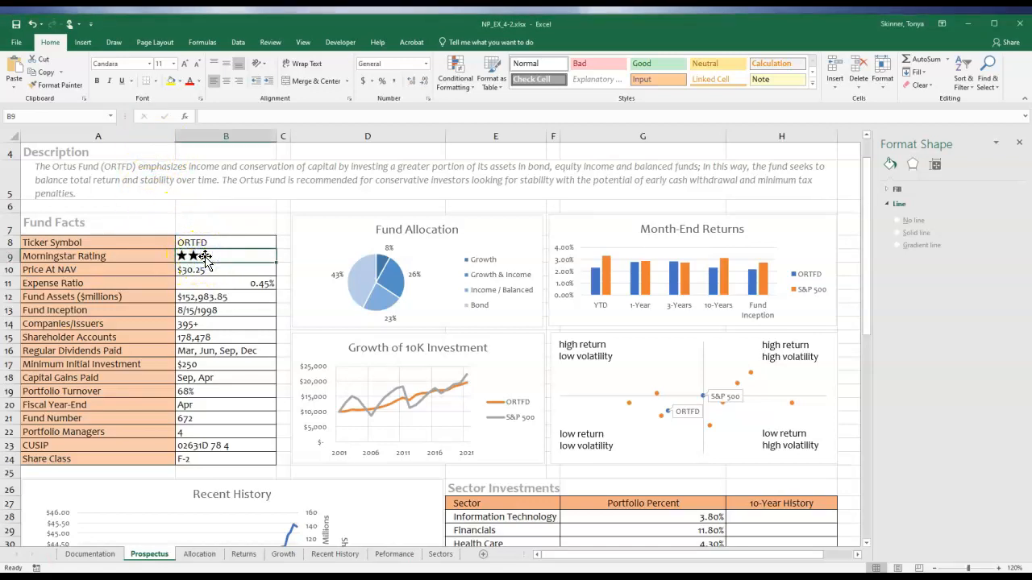
{"action": "left_click", "coordinate": [204, 261]}
{"action": "left_click", "coordinate": [457, 42]}
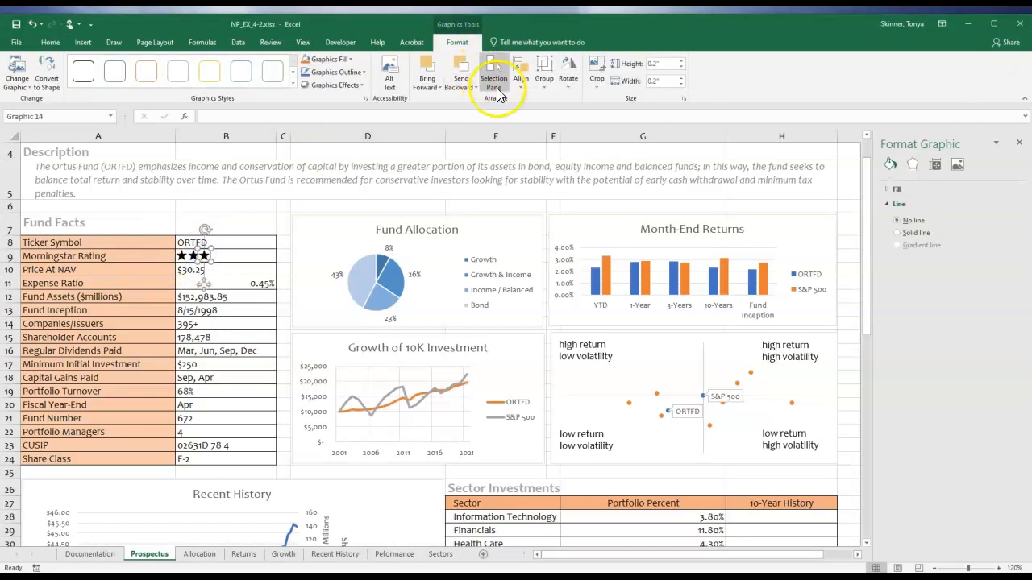
{"action": "left_click", "coordinate": [493, 78]}
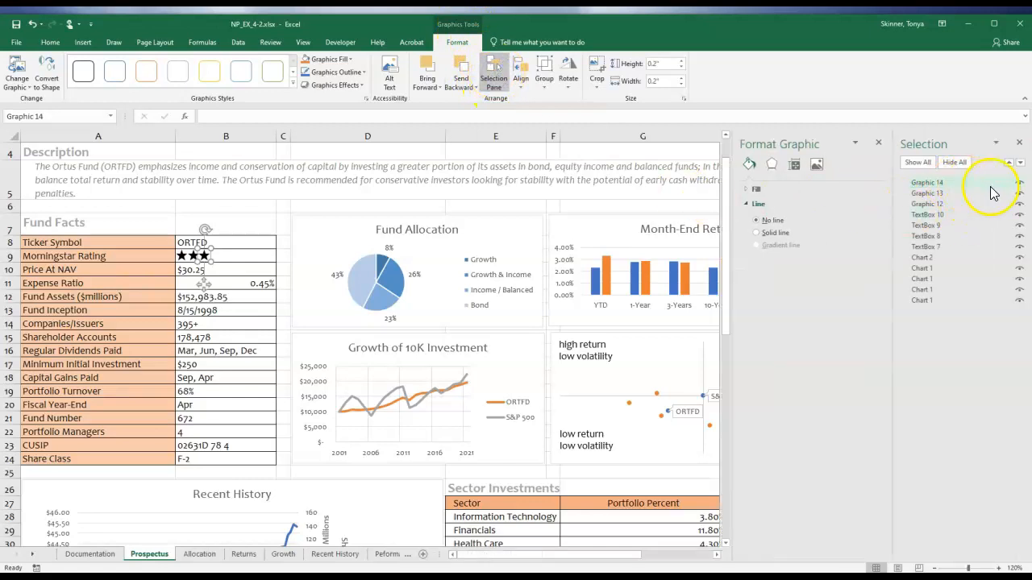
Toggle the third star icon's visibility off and back on to check which listed graphic it is.
{"action": "left_click", "coordinate": [1019, 184]}
{"action": "left_click", "coordinate": [1019, 184]}
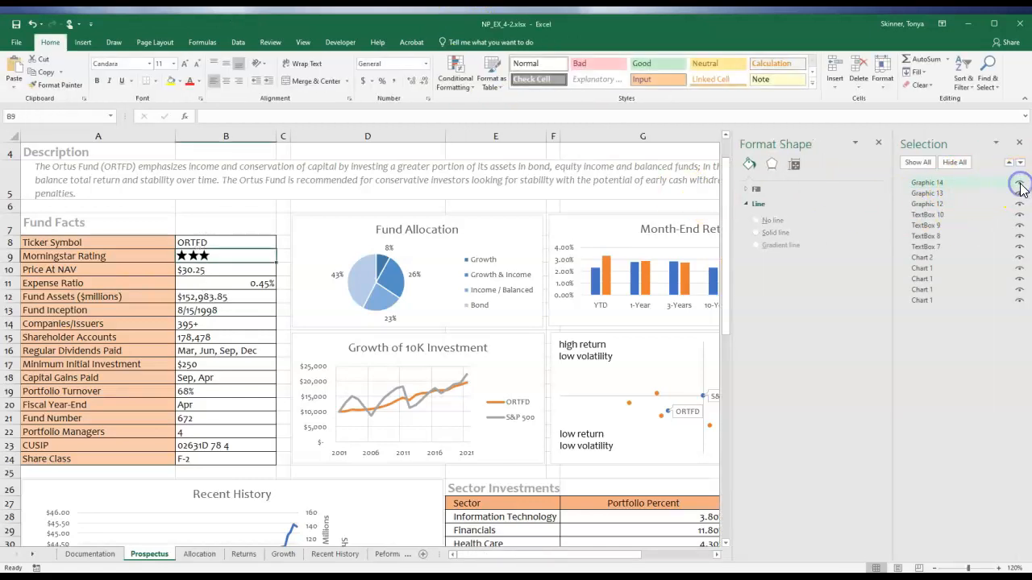
{"action": "left_click", "coordinate": [1019, 183]}
{"action": "left_click", "coordinate": [1019, 184]}
Select the three star icons, Graphic 12, Graphic 13 and Graphic 14, together and align them by their middles.
{"action": "left_click", "coordinate": [931, 194]}
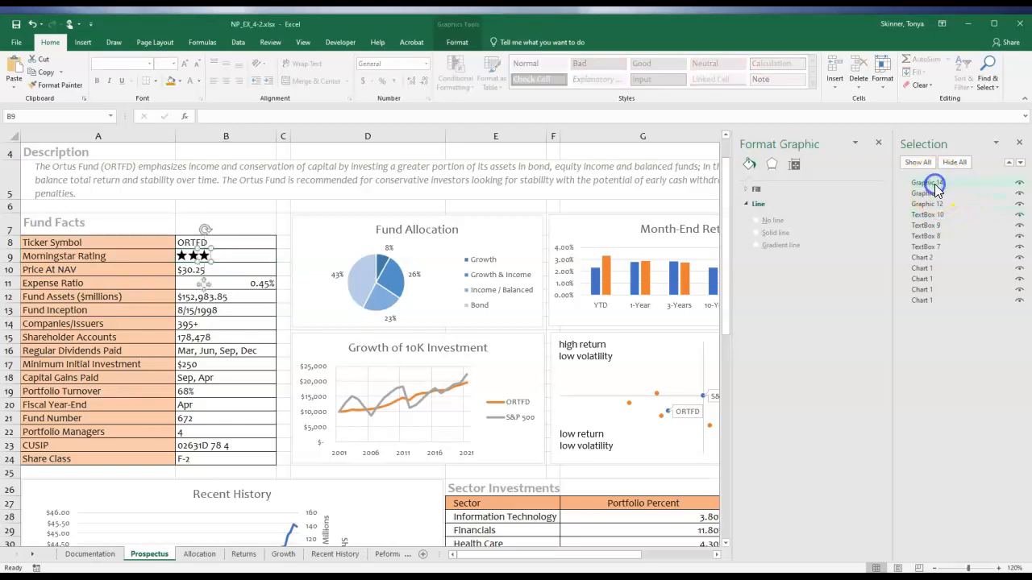
{"action": "left_click", "coordinate": [934, 202]}
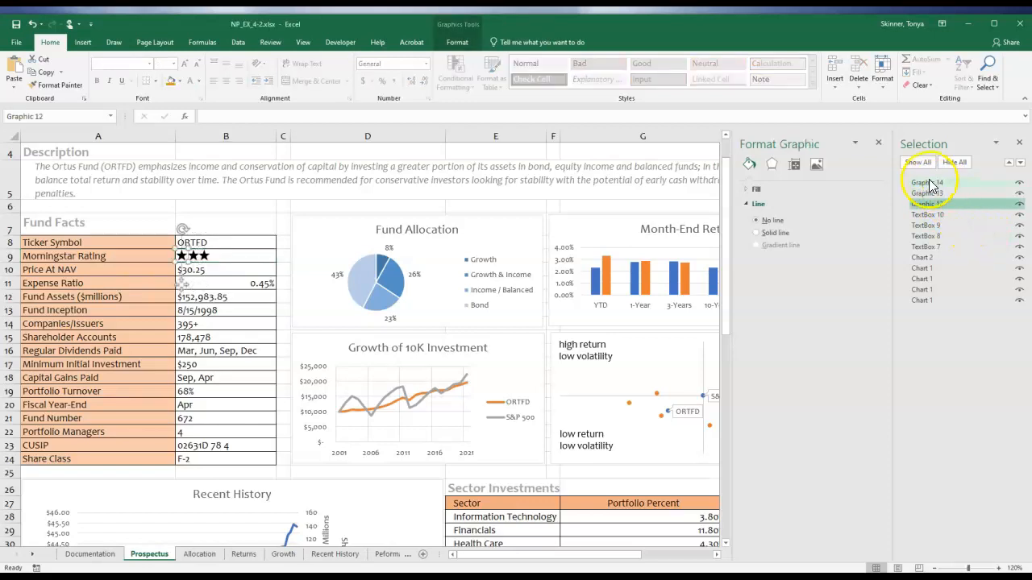
{"action": "left_click", "coordinate": [931, 184]}
{"action": "left_click", "coordinate": [930, 203], "text": "shift"}
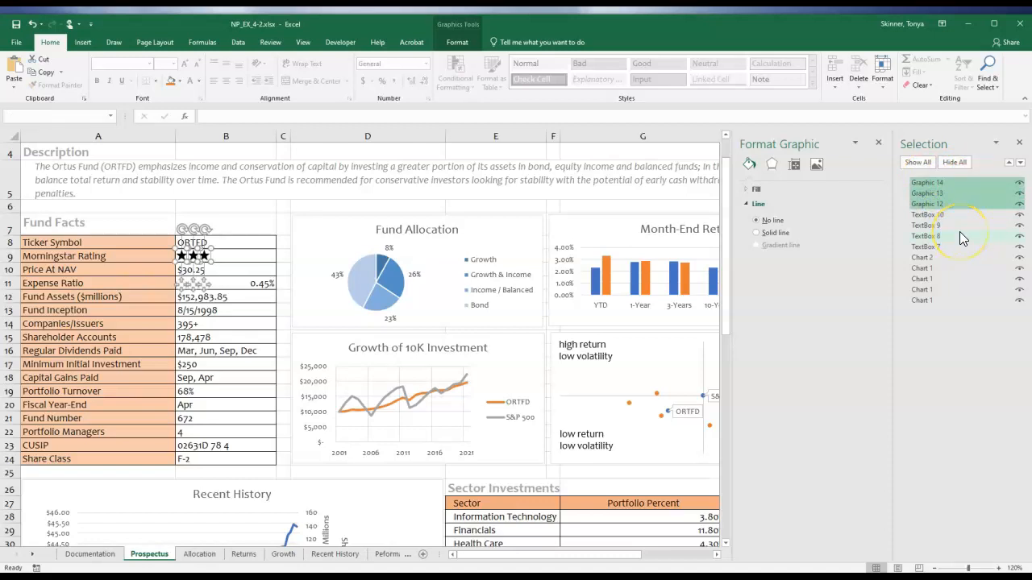
{"action": "left_click", "coordinate": [456, 42]}
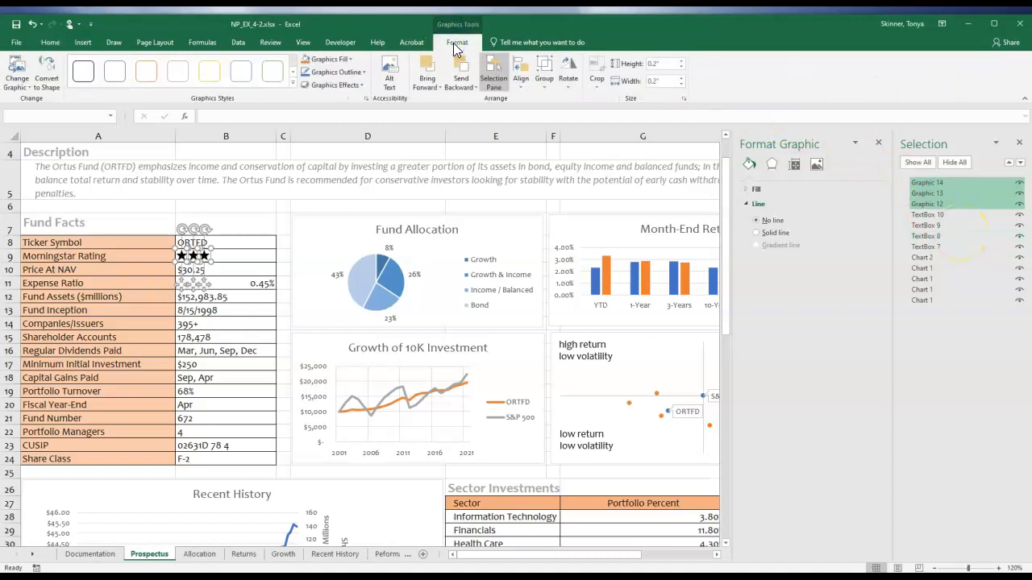
{"action": "left_click", "coordinate": [521, 81]}
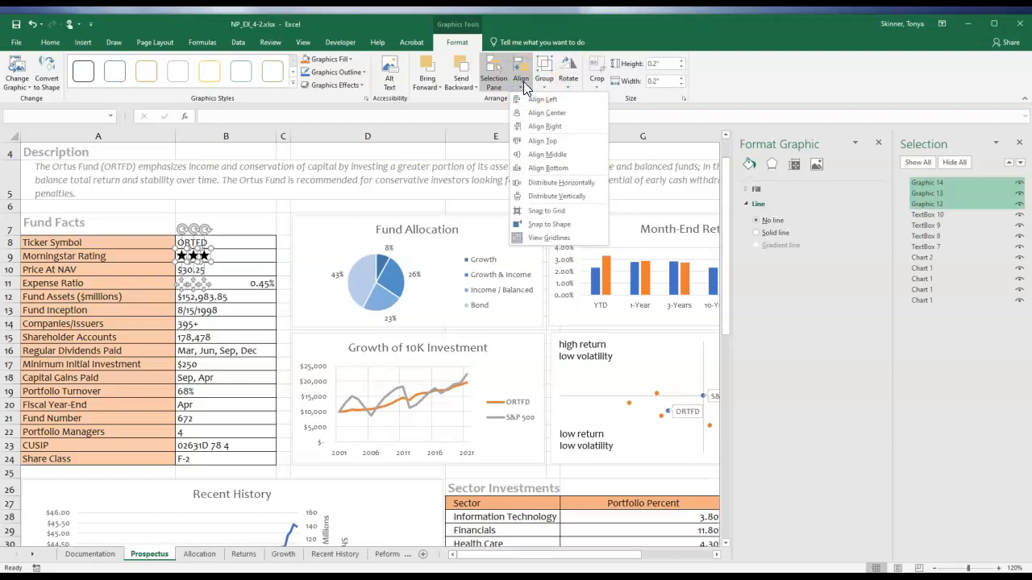
{"action": "left_click", "coordinate": [553, 154]}
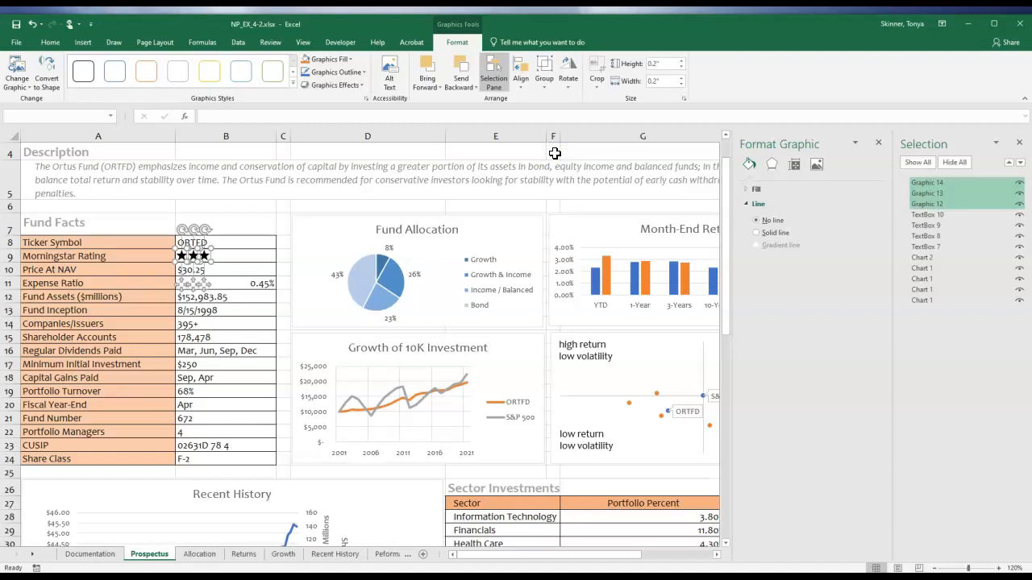
{"action": "left_click", "coordinate": [521, 81]}
{"action": "left_click", "coordinate": [558, 169]}
Apply solid-fill blue data bars to the Portfolio Percent values in G28:G38 of the Sector Investments table.
{"action": "scroll", "coordinate": [278, 345], "scroll_direction": "down", "scroll_amount": 1}
{"action": "scroll", "coordinate": [288, 341], "scroll_direction": "up", "scroll_amount": 2}
{"action": "scroll", "coordinate": [291, 348], "scroll_direction": "down", "scroll_amount": 3}
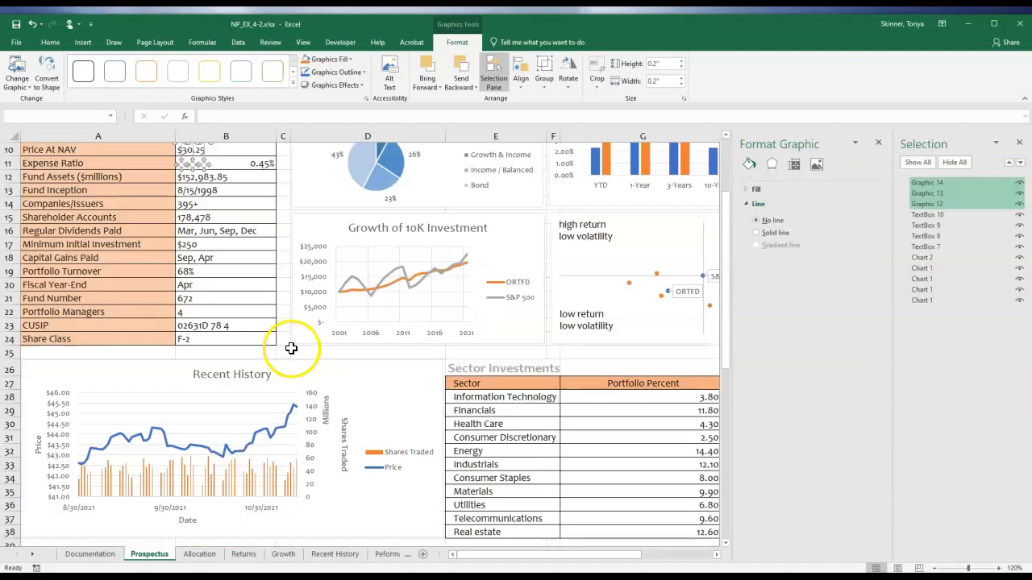
{"action": "scroll", "coordinate": [291, 348], "scroll_direction": "down", "scroll_amount": 1}
{"action": "left_click_drag", "start_coordinate": [592, 558], "coordinate": [606, 555]}
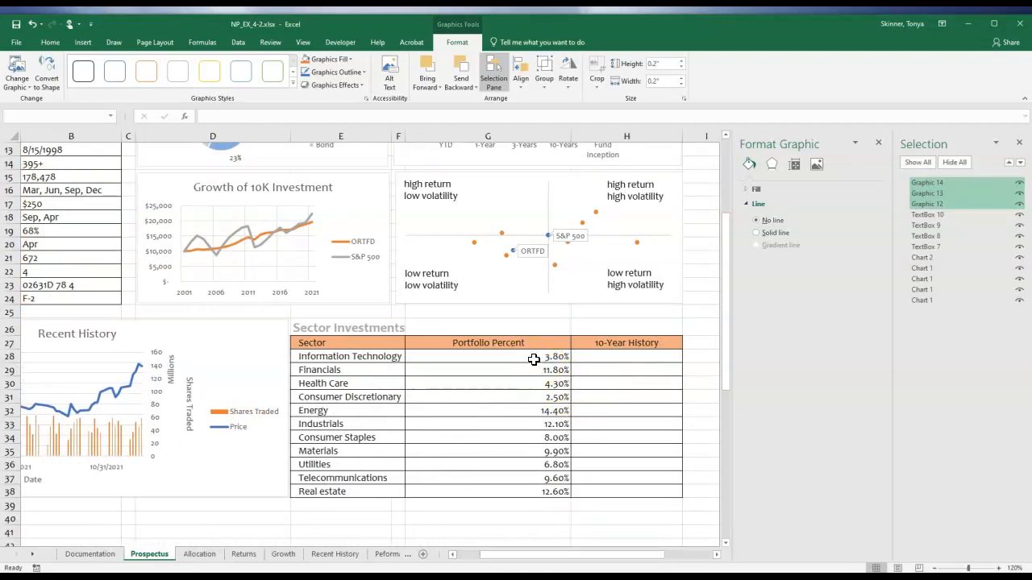
{"action": "left_click", "coordinate": [603, 355]}
{"action": "left_click_drag", "start_coordinate": [554, 357], "coordinate": [541, 486]}
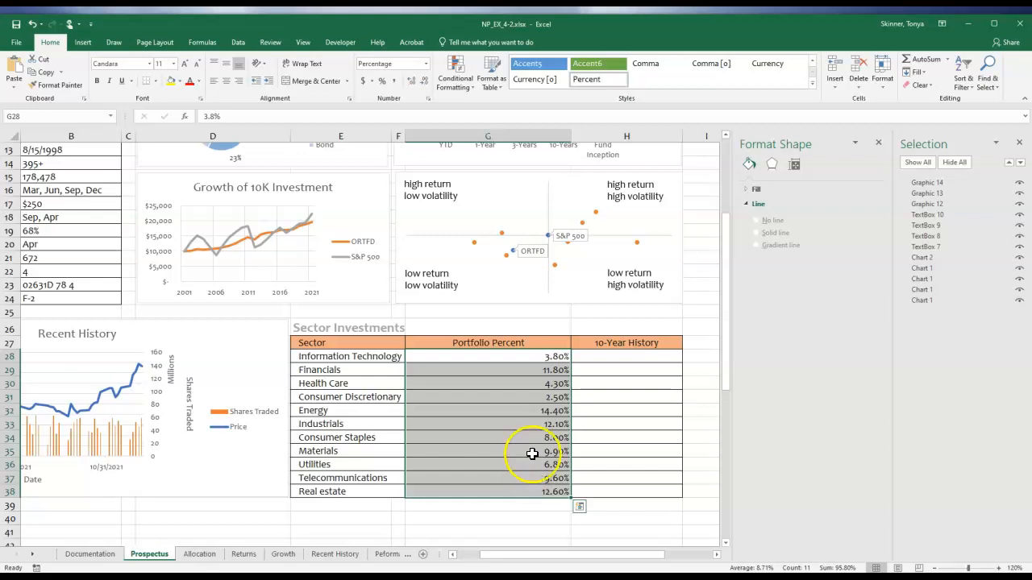
{"action": "left_click", "coordinate": [460, 73]}
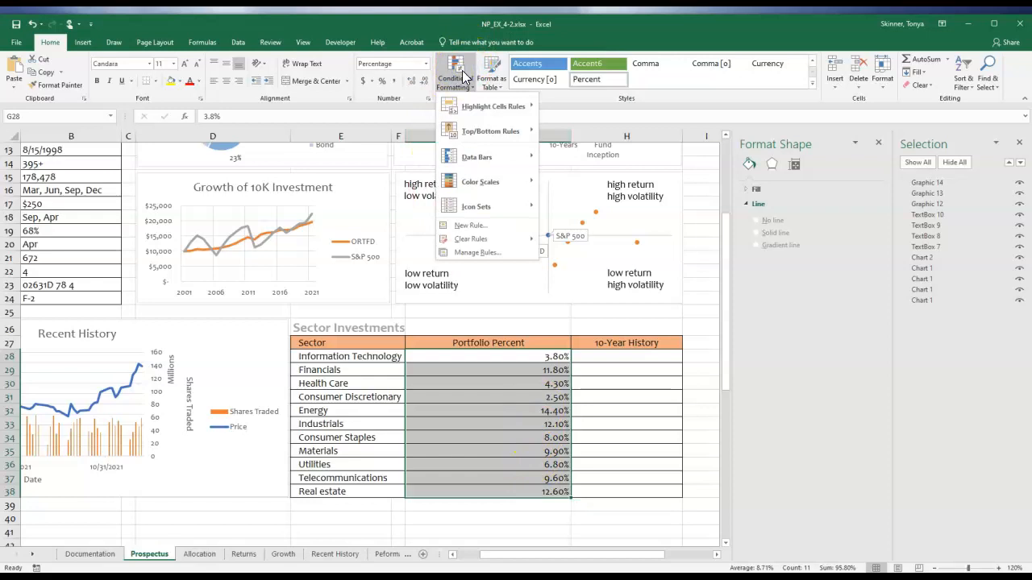
{"action": "left_click", "coordinate": [473, 159]}
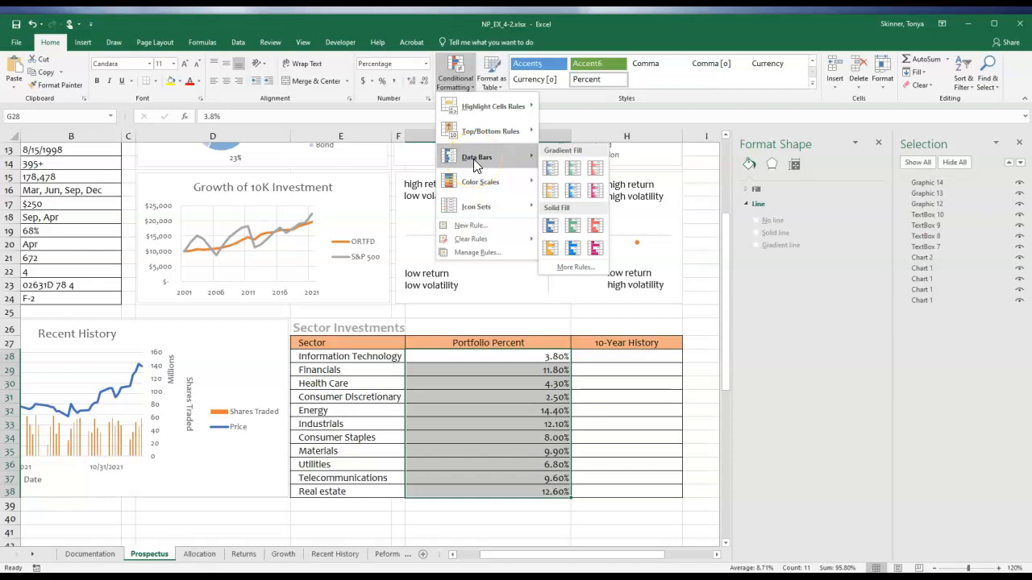
{"action": "left_click", "coordinate": [551, 226]}
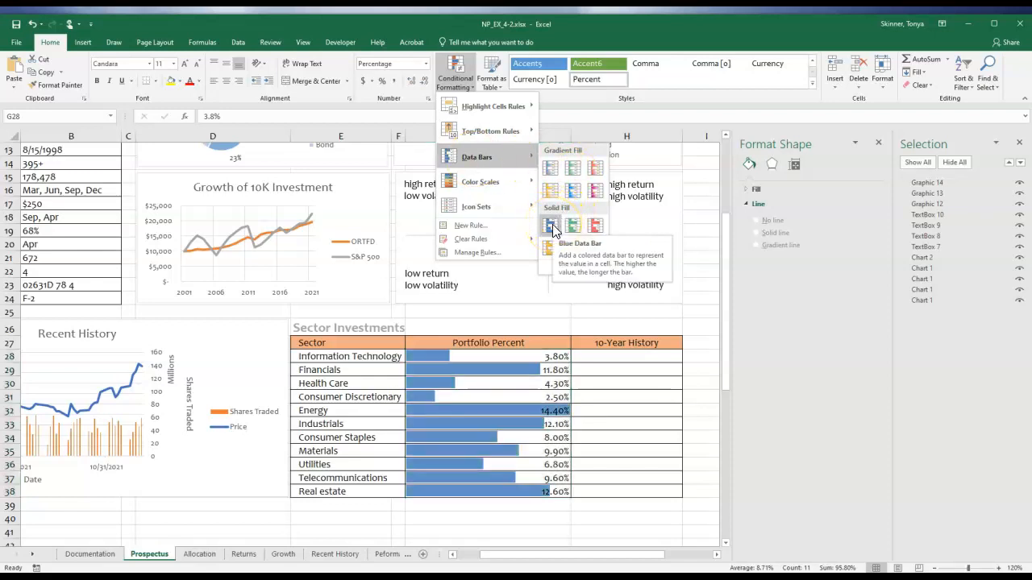
{"action": "left_click", "coordinate": [552, 225]}
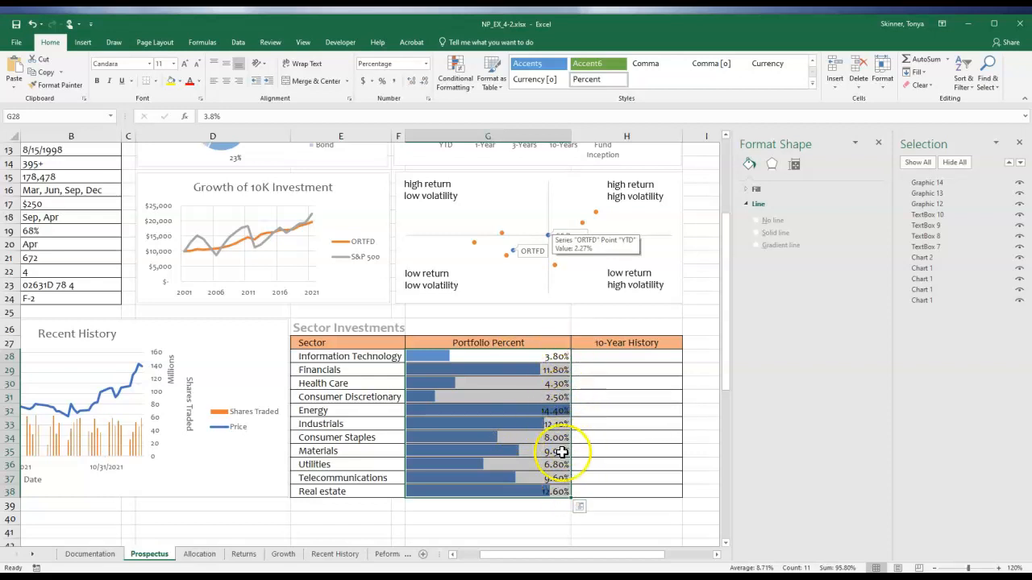
Edit the data bar rule for G28:G38 so its maximum is of type Number with a value of .3.
{"action": "left_click", "coordinate": [456, 81]}
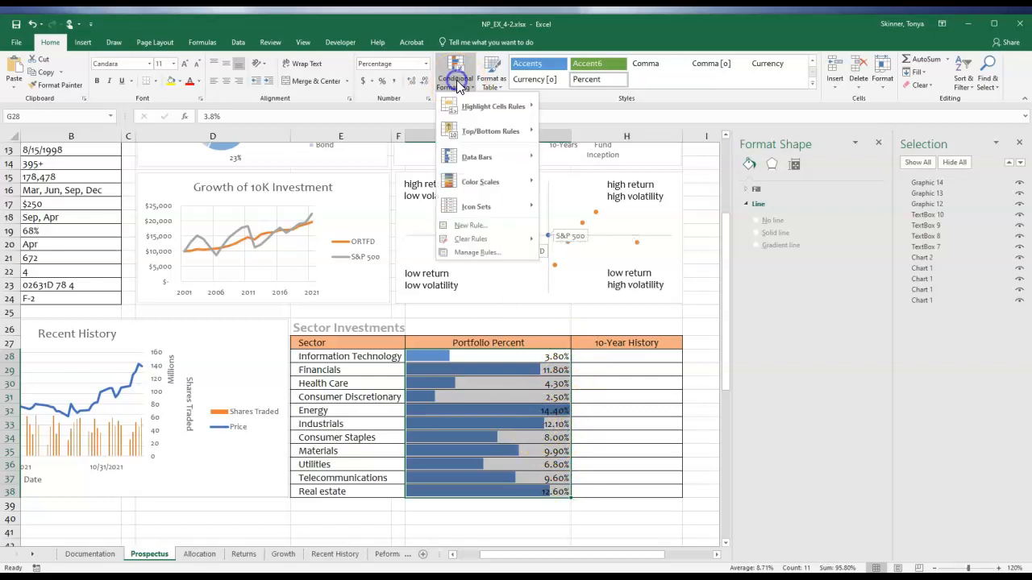
{"action": "left_click", "coordinate": [476, 252]}
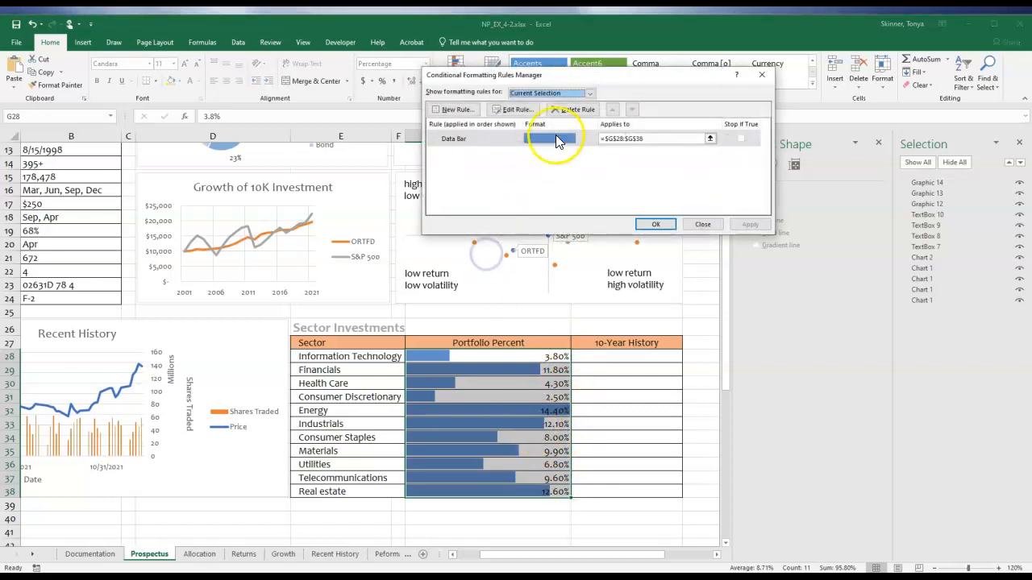
{"action": "left_click_drag", "start_coordinate": [645, 84], "coordinate": [798, 347]}
{"action": "left_click", "coordinate": [673, 381]}
{"action": "left_click_drag", "start_coordinate": [760, 289], "coordinate": [765, 279]}
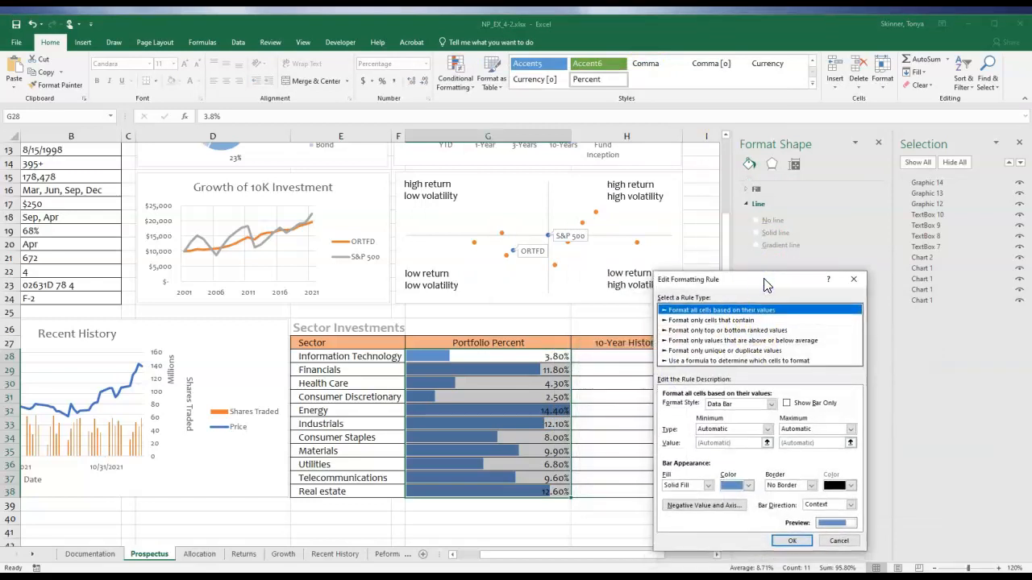
{"action": "left_click", "coordinate": [787, 311]}
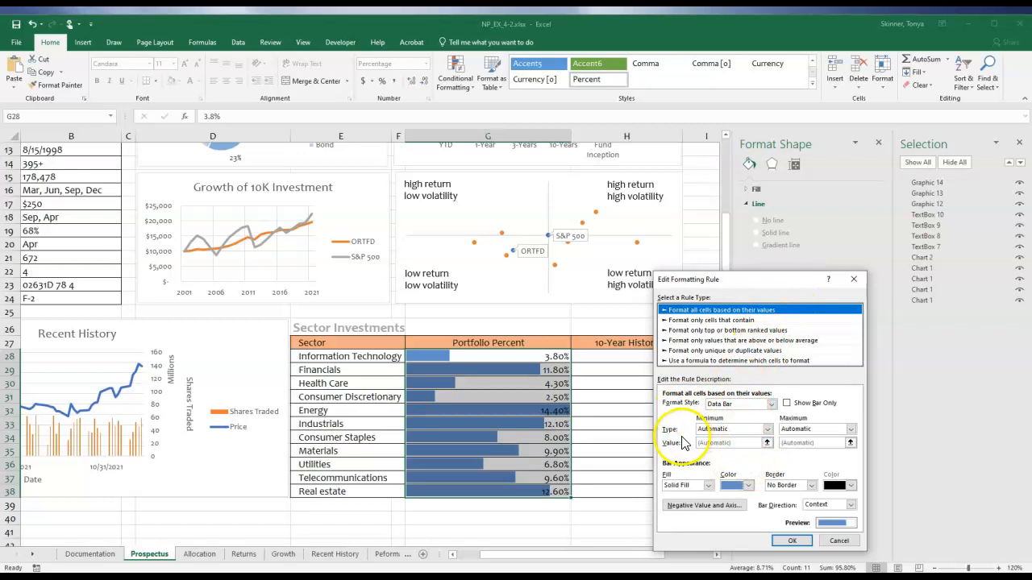
{"action": "left_click", "coordinate": [797, 429]}
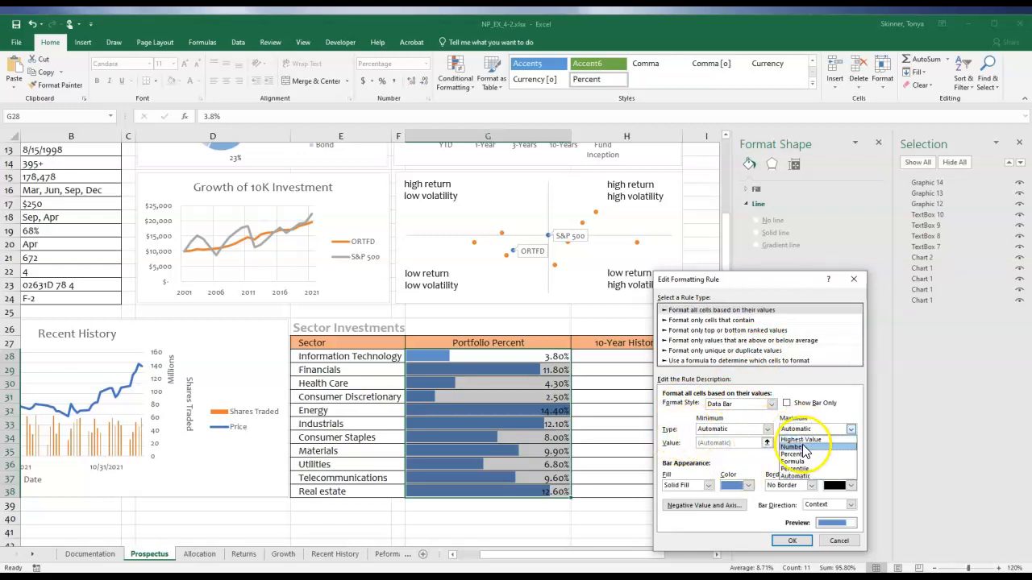
{"action": "left_click", "coordinate": [802, 445]}
{"action": "left_click", "coordinate": [749, 444]}
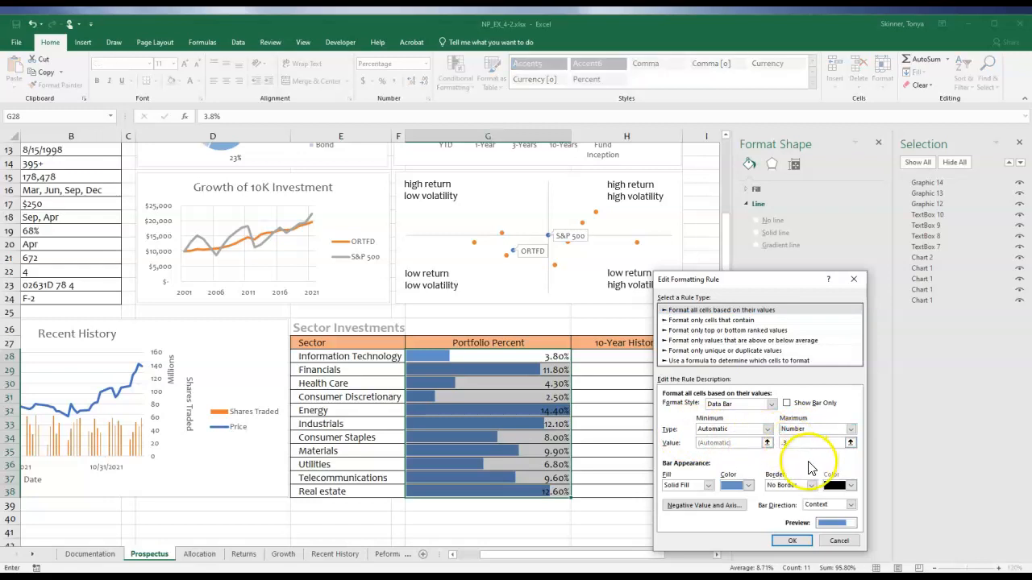
{"action": "left_click", "coordinate": [791, 540]}
{"action": "left_click", "coordinate": [814, 494]}
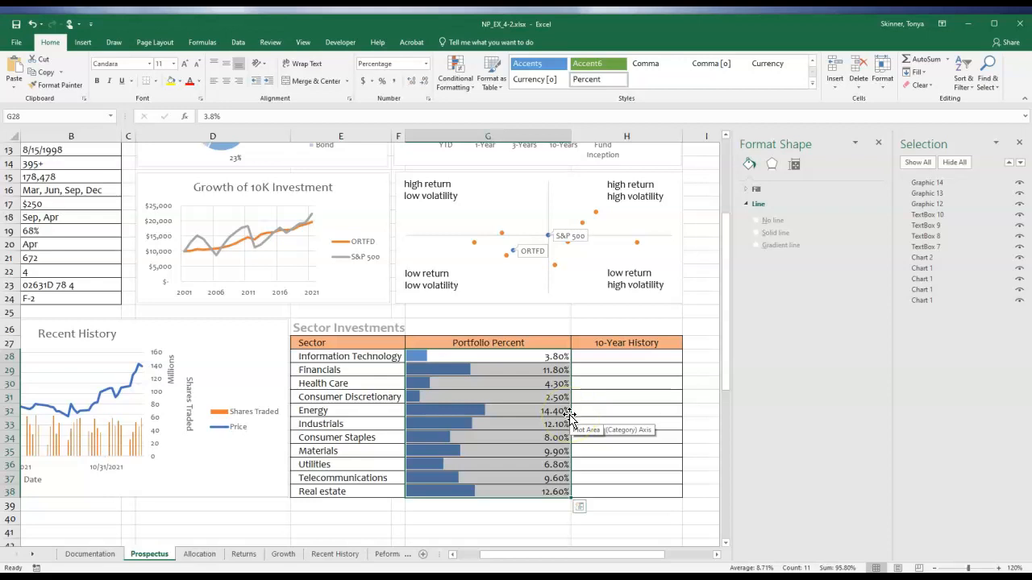
Start creating line sparklines in the 10-Year History cells H28:H38.
{"action": "left_click", "coordinate": [629, 417]}
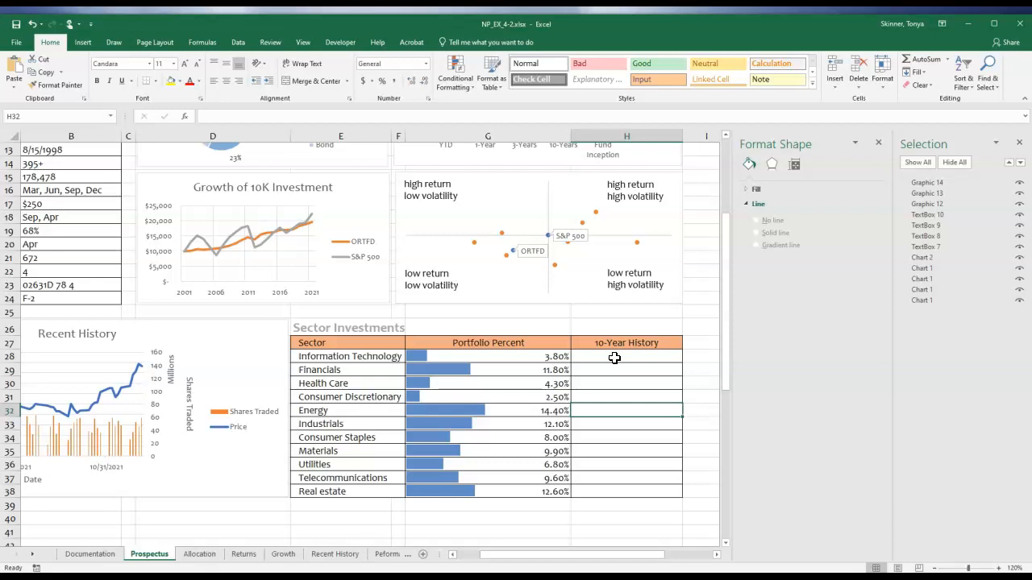
{"action": "left_click_drag", "start_coordinate": [615, 358], "coordinate": [623, 489]}
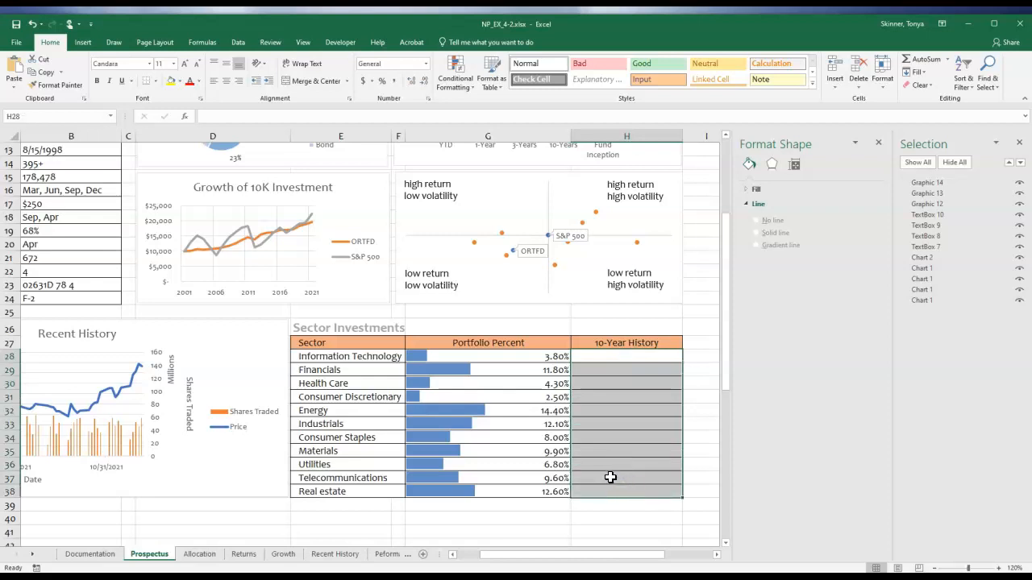
{"action": "left_click", "coordinate": [606, 465]}
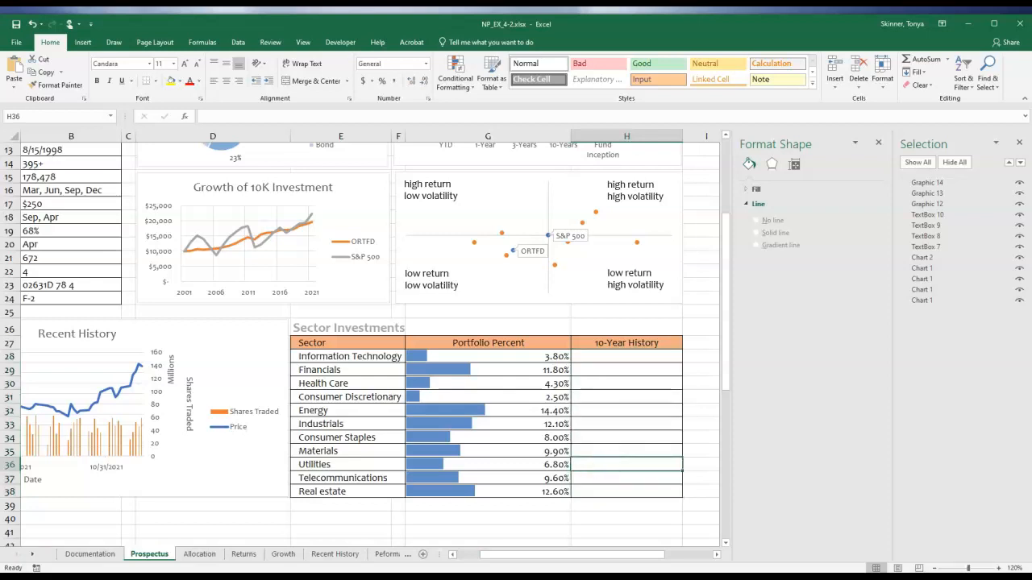
{"action": "left_click_drag", "start_coordinate": [650, 357], "coordinate": [652, 493]}
{"action": "left_click", "coordinate": [82, 45]}
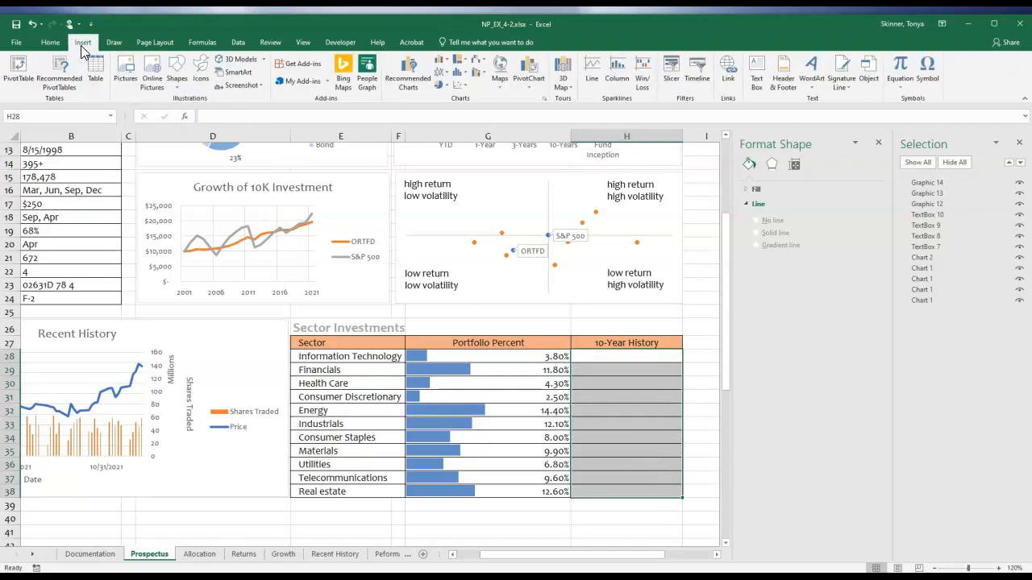
{"action": "left_click", "coordinate": [598, 83]}
{"action": "left_click", "coordinate": [597, 73]}
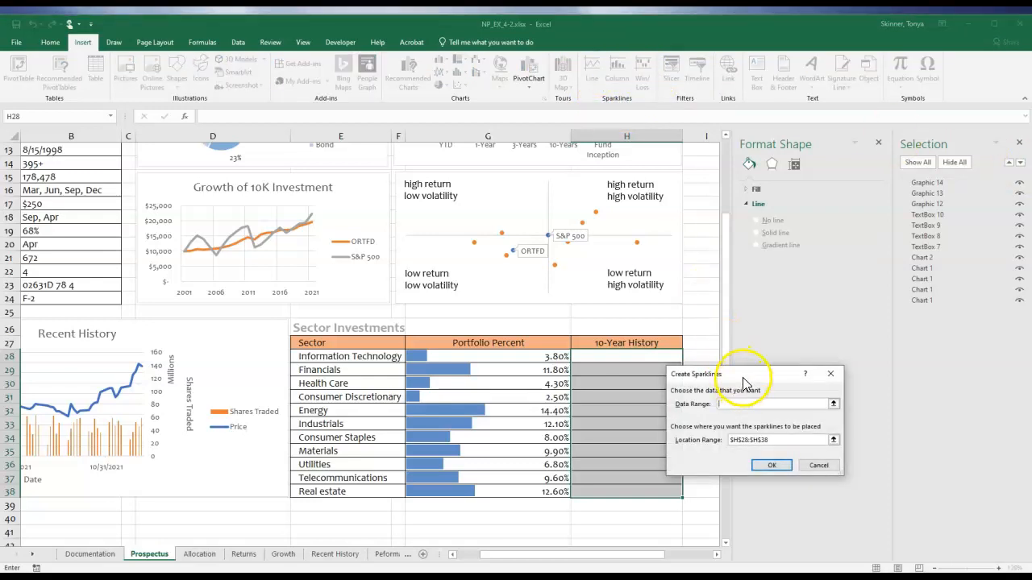
{"action": "left_click_drag", "start_coordinate": [743, 377], "coordinate": [685, 302]}
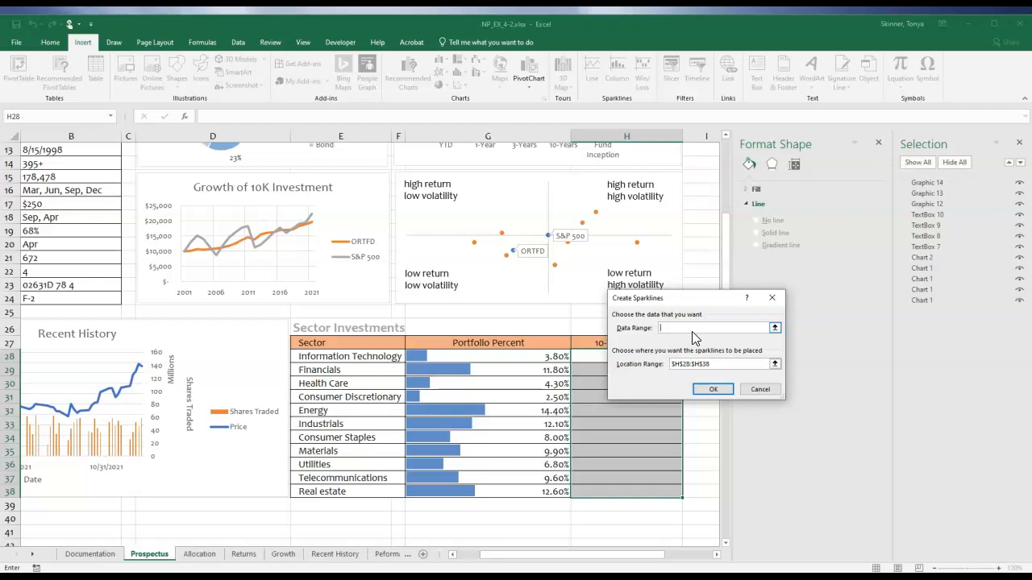
Create the line sparklines in H28:H38 of the Prospectus sheet using the data range B5:L44 on the Sectors sheet.
{"action": "left_click", "coordinate": [760, 390]}
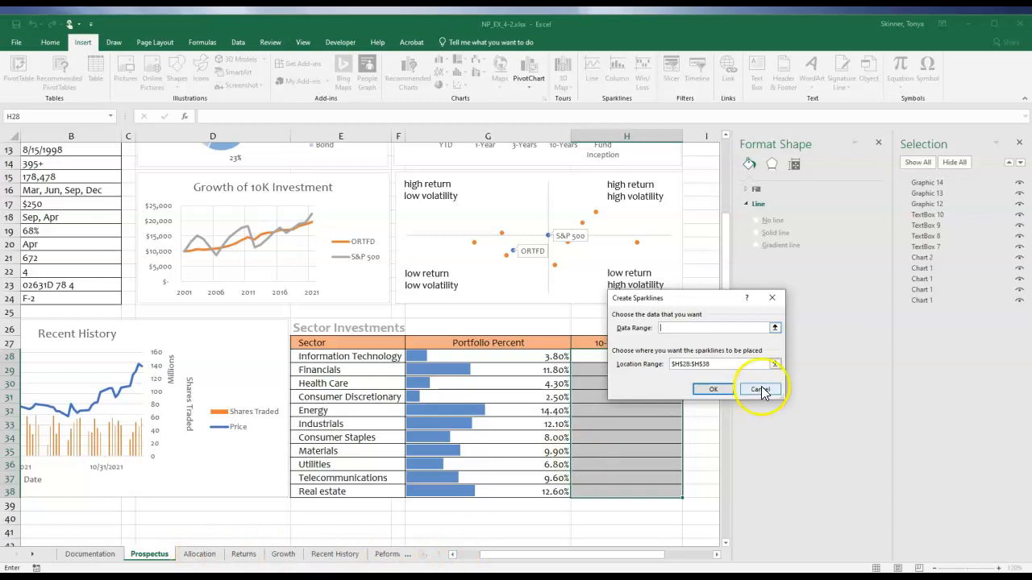
{"action": "left_click", "coordinate": [774, 327]}
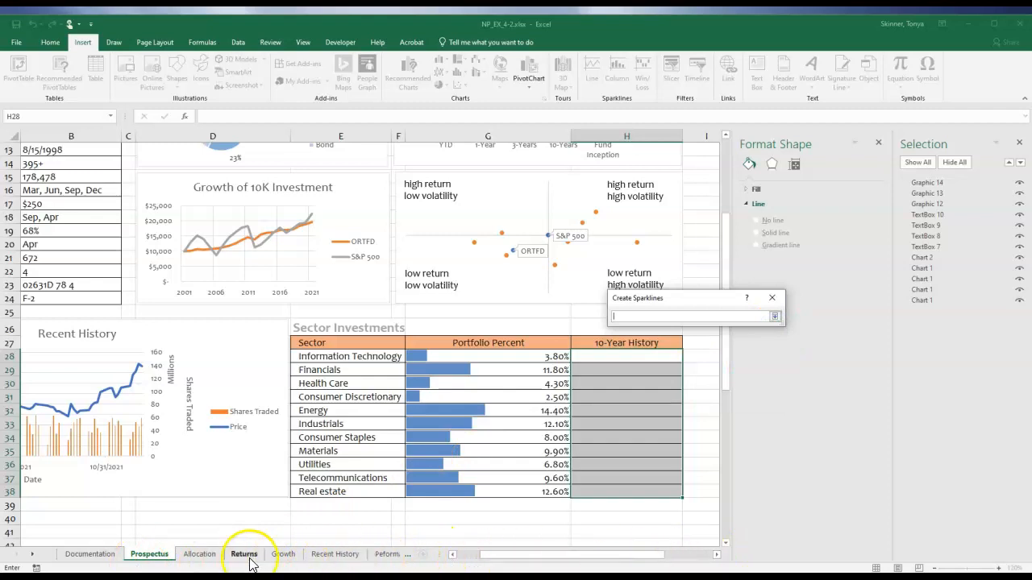
{"action": "left_click", "coordinate": [33, 555]}
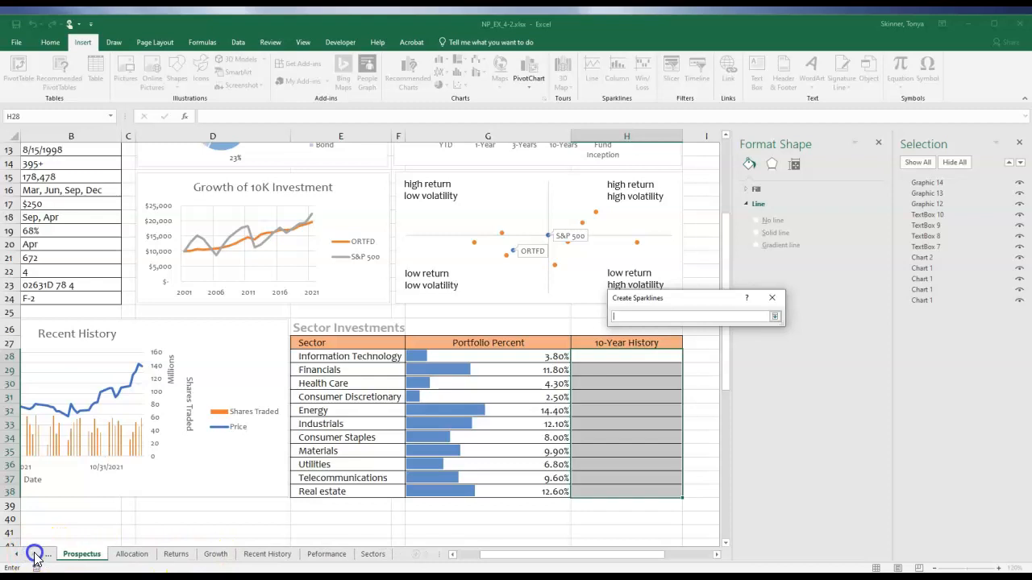
{"action": "left_click", "coordinate": [375, 554]}
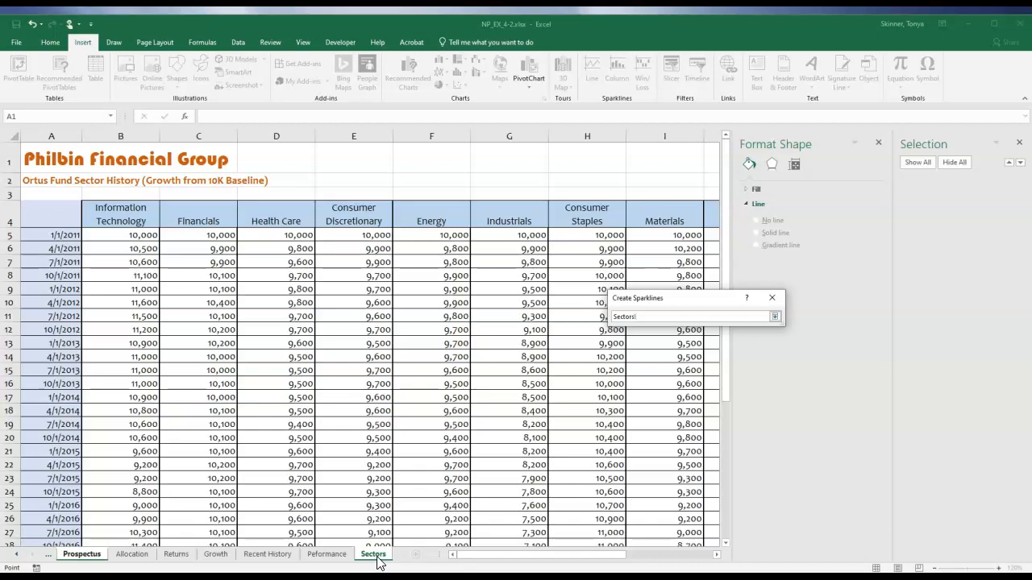
{"action": "left_click", "coordinate": [130, 236]}
{"action": "left_click_drag", "start_coordinate": [131, 236], "coordinate": [638, 513]}
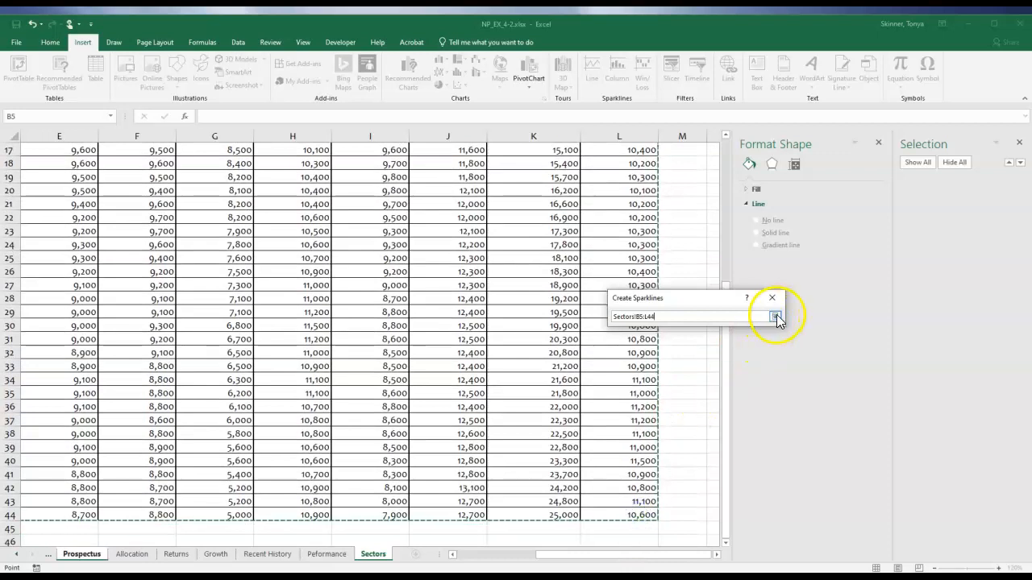
{"action": "left_click", "coordinate": [775, 316]}
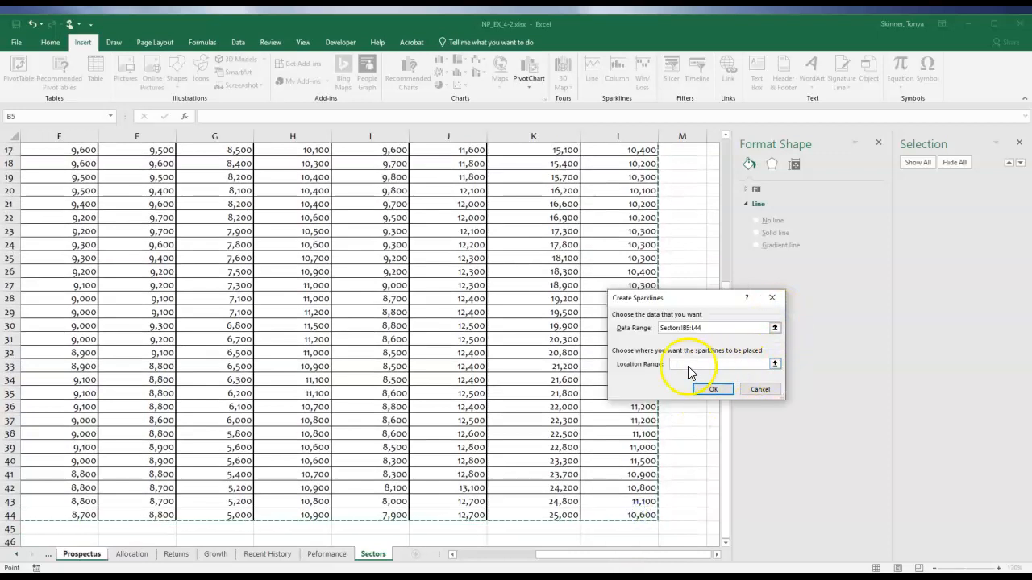
{"action": "left_click", "coordinate": [774, 365]}
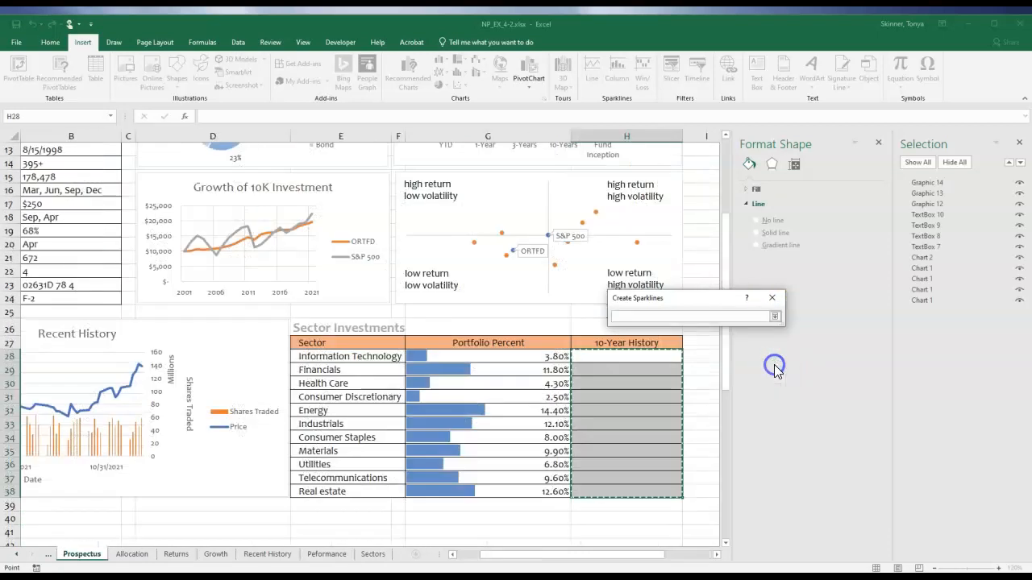
{"action": "left_click", "coordinate": [775, 316]}
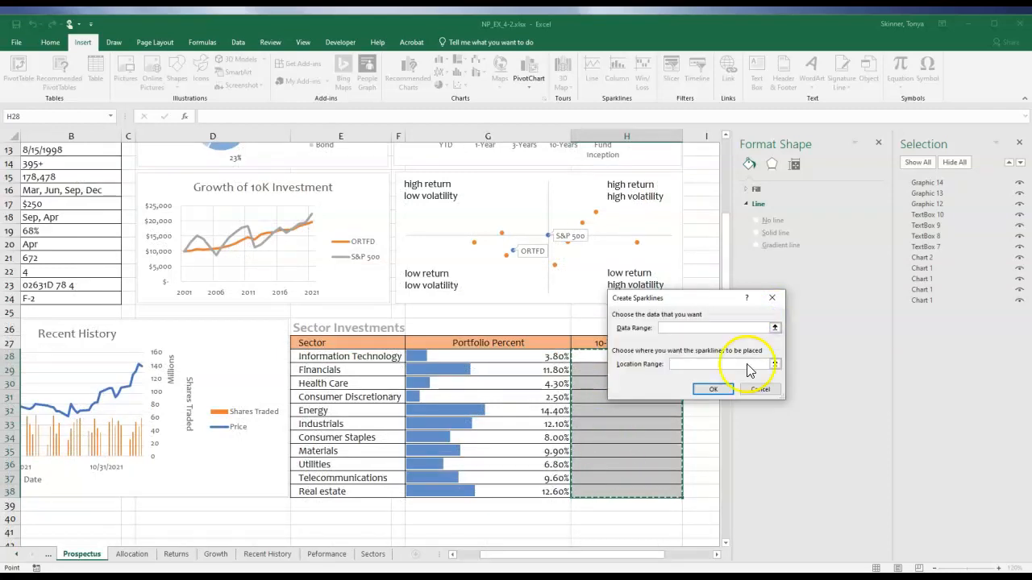
{"action": "left_click", "coordinate": [712, 389]}
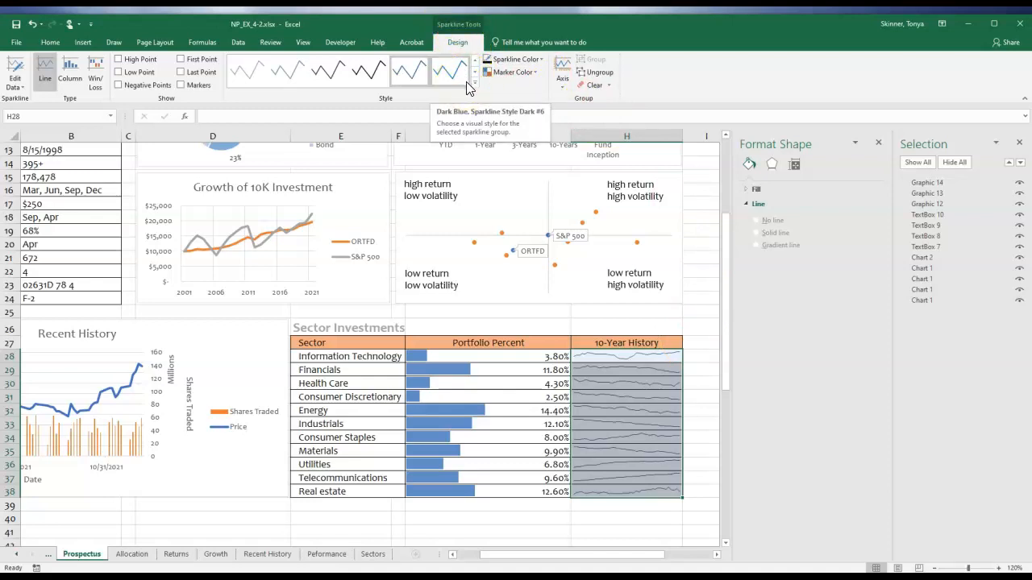
Show the high point and low point markers on the 10-Year History sparklines.
{"action": "left_click", "coordinate": [120, 60]}
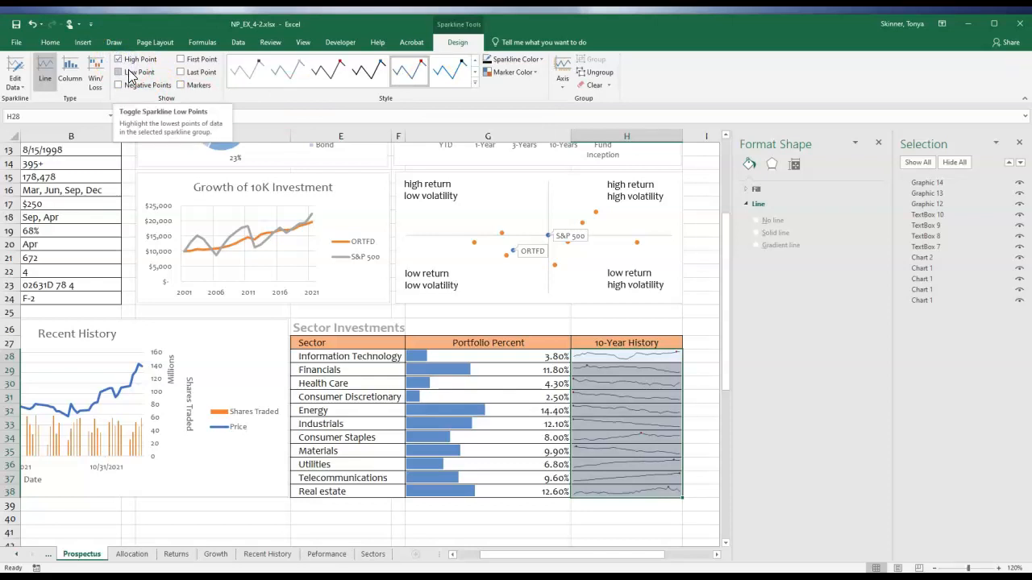
{"action": "left_click", "coordinate": [128, 74]}
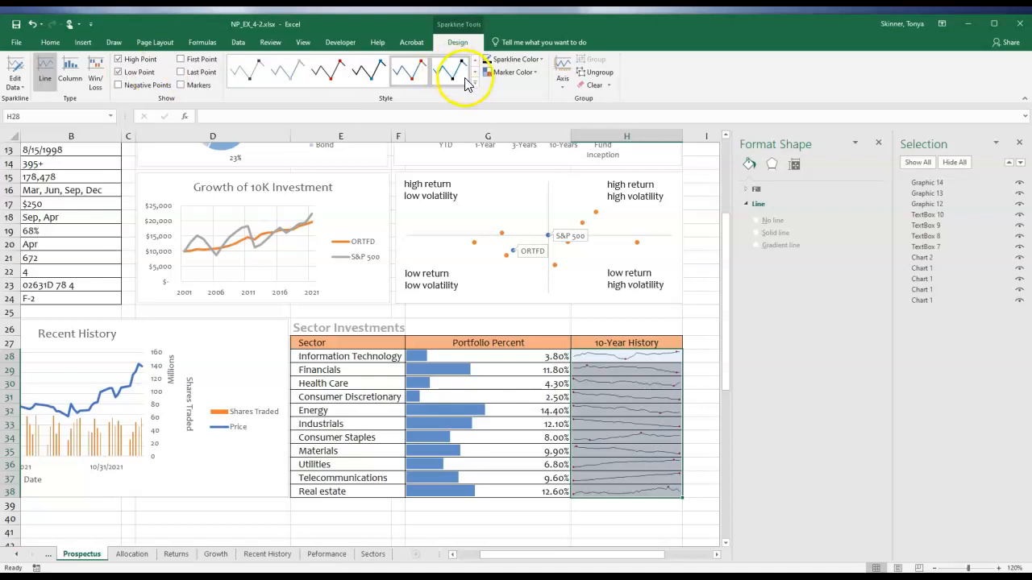
Try a standard Red marker color on the 10-Year History sparklines and undo the change.
{"action": "left_click", "coordinate": [533, 74]}
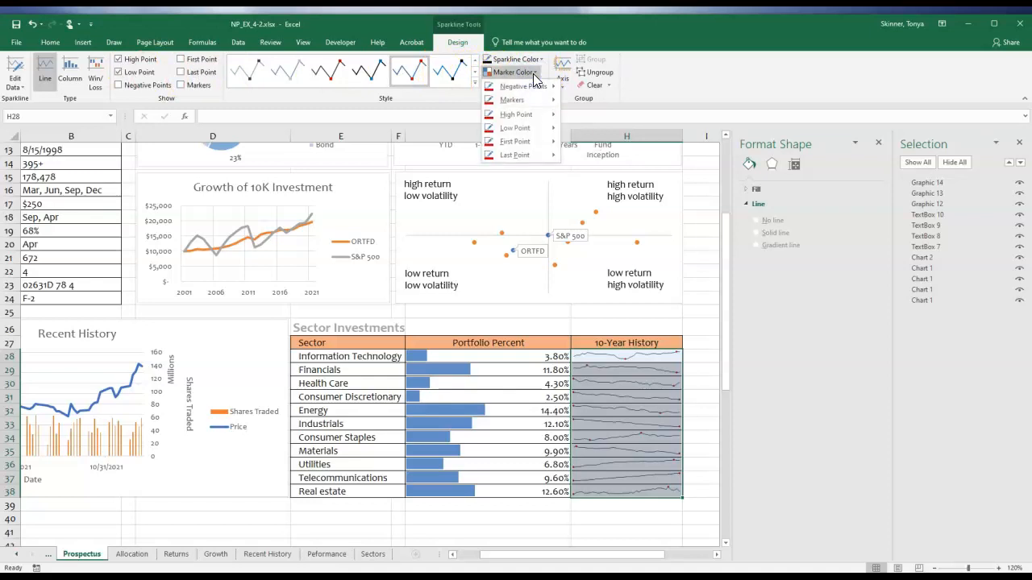
{"action": "left_click", "coordinate": [538, 105]}
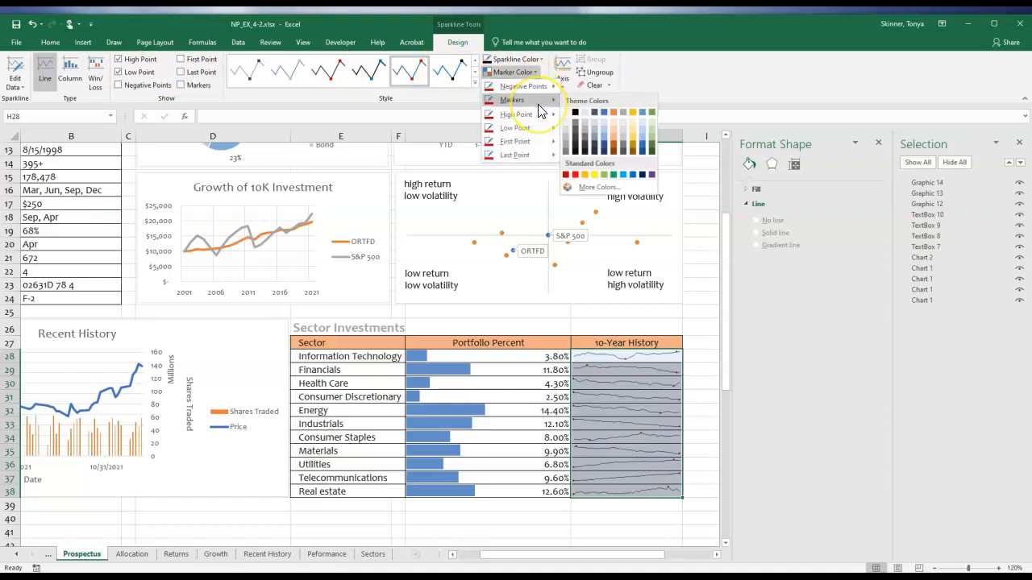
{"action": "left_click", "coordinate": [575, 176]}
{"action": "left_click", "coordinate": [575, 176]}
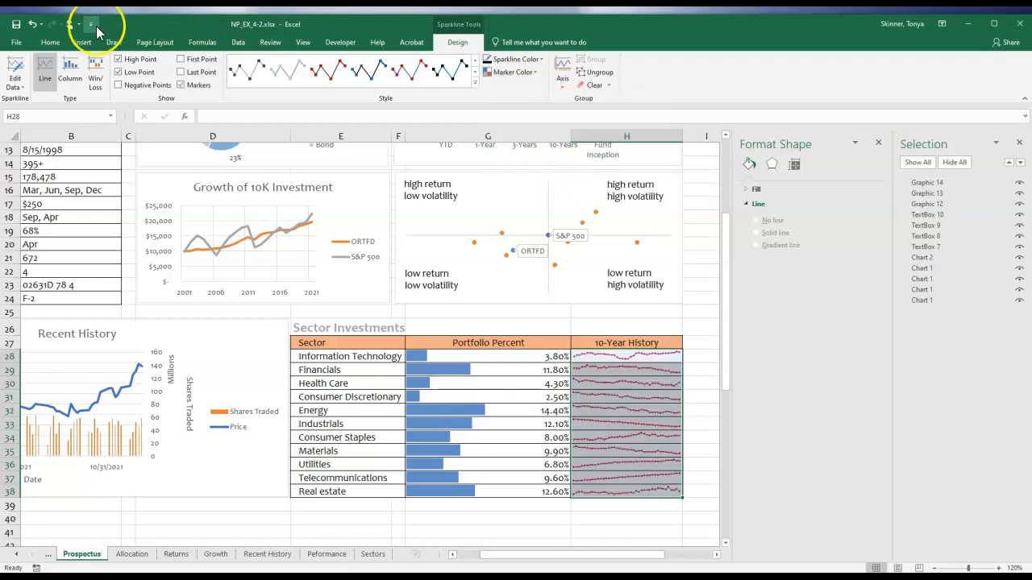
{"action": "left_click", "coordinate": [32, 25]}
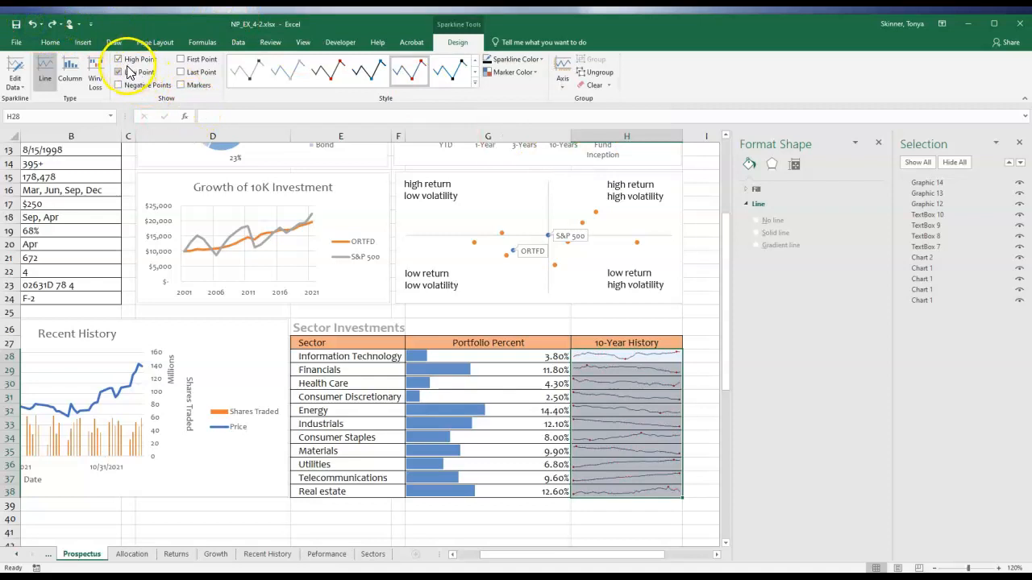
{"action": "left_click", "coordinate": [532, 74]}
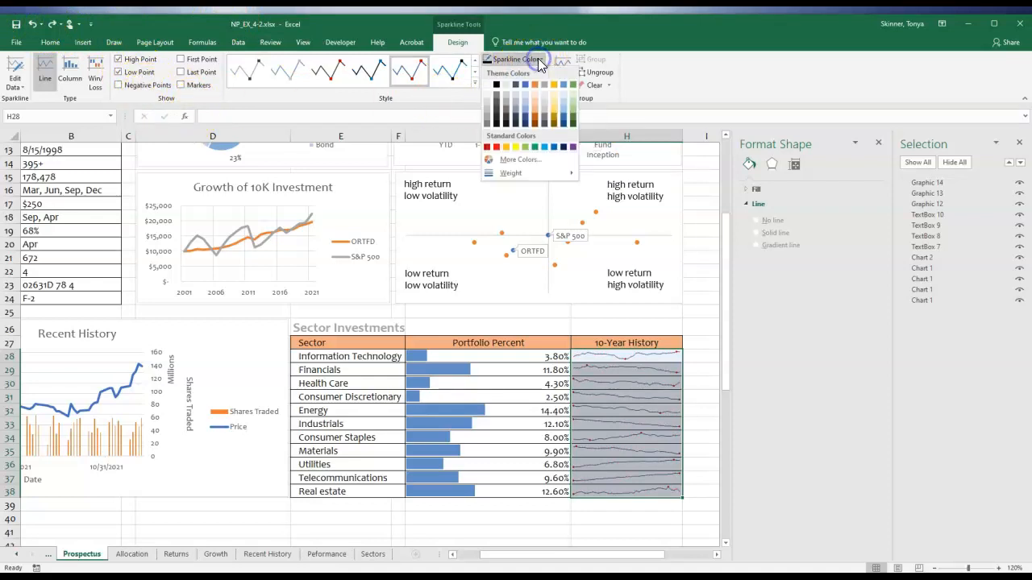
{"action": "left_click", "coordinate": [677, 94]}
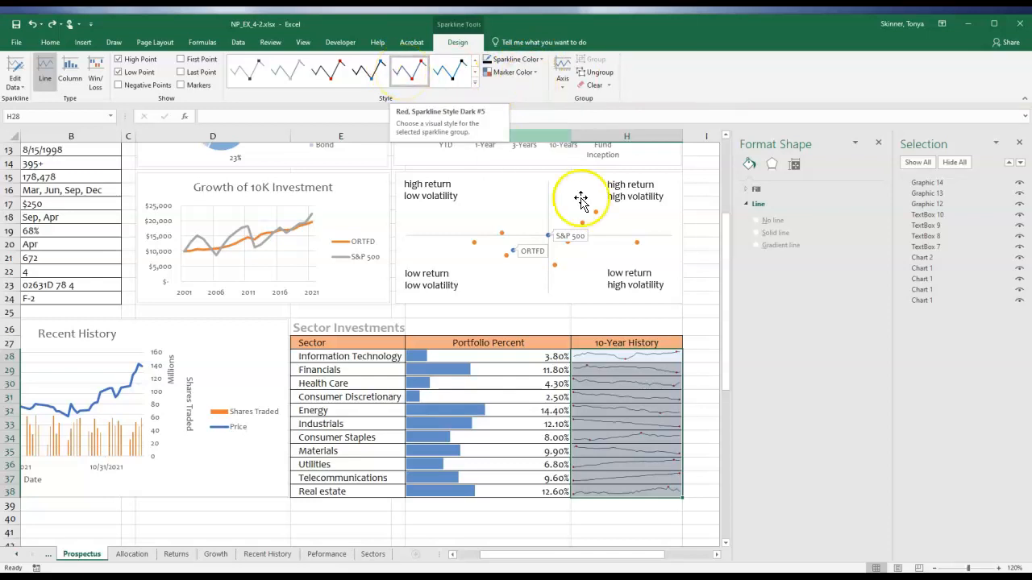
Deselect the sparklines and close the Format Shape and Selection panes.
{"action": "left_click", "coordinate": [708, 357]}
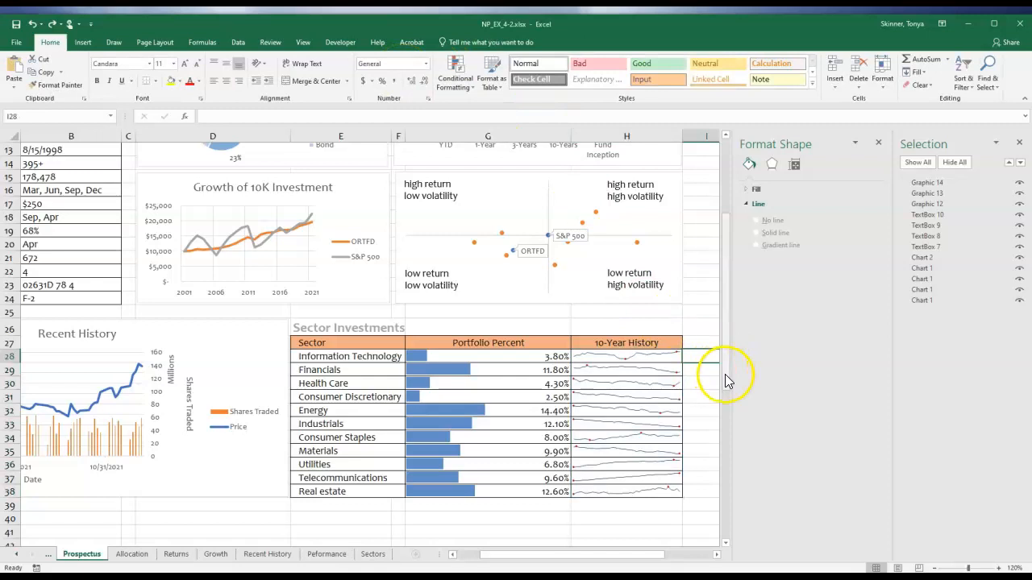
{"action": "left_click", "coordinate": [872, 142]}
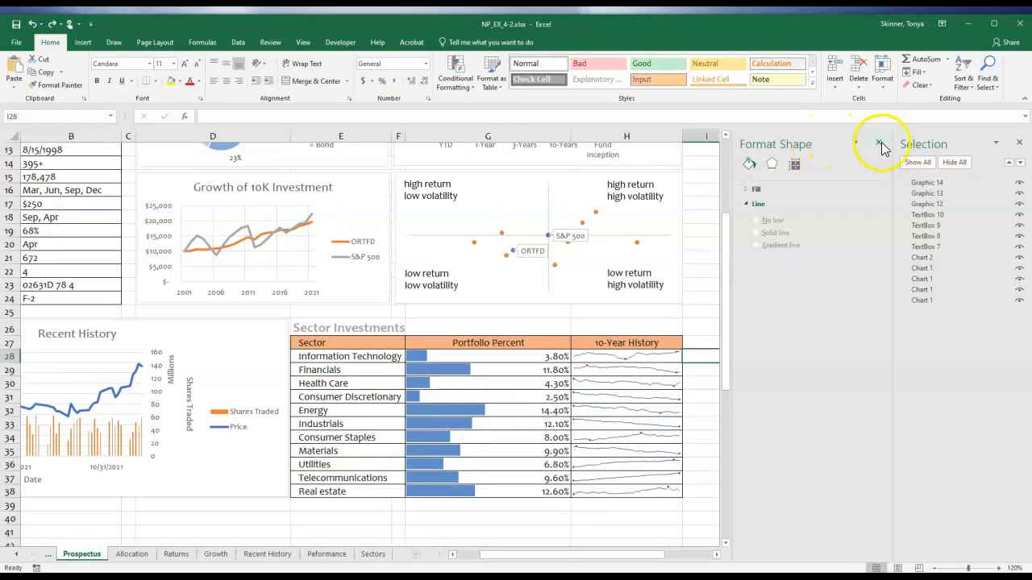
{"action": "left_click", "coordinate": [1019, 142]}
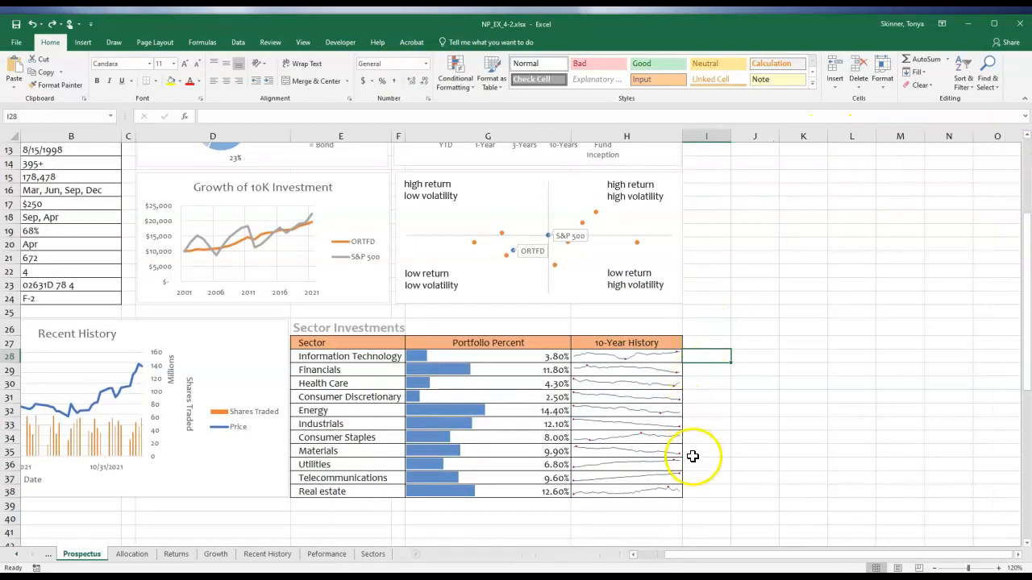
Review the whole Prospectus sheet, examining the fund facts, star rating, charts, data bars and sparklines.
{"action": "scroll", "coordinate": [692, 456], "scroll_direction": "up", "scroll_amount": 3}
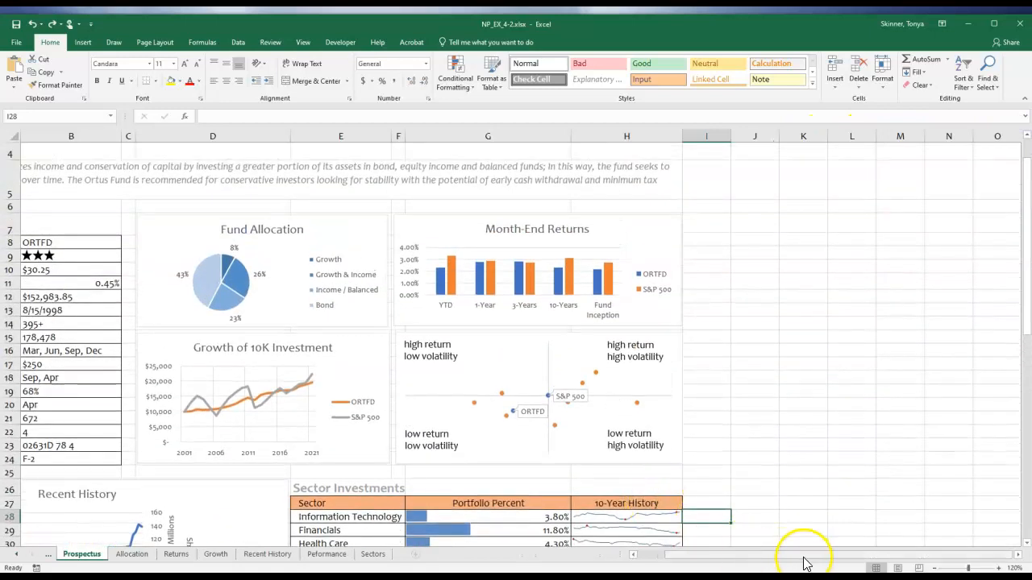
{"action": "left_click_drag", "start_coordinate": [803, 562], "coordinate": [765, 562]}
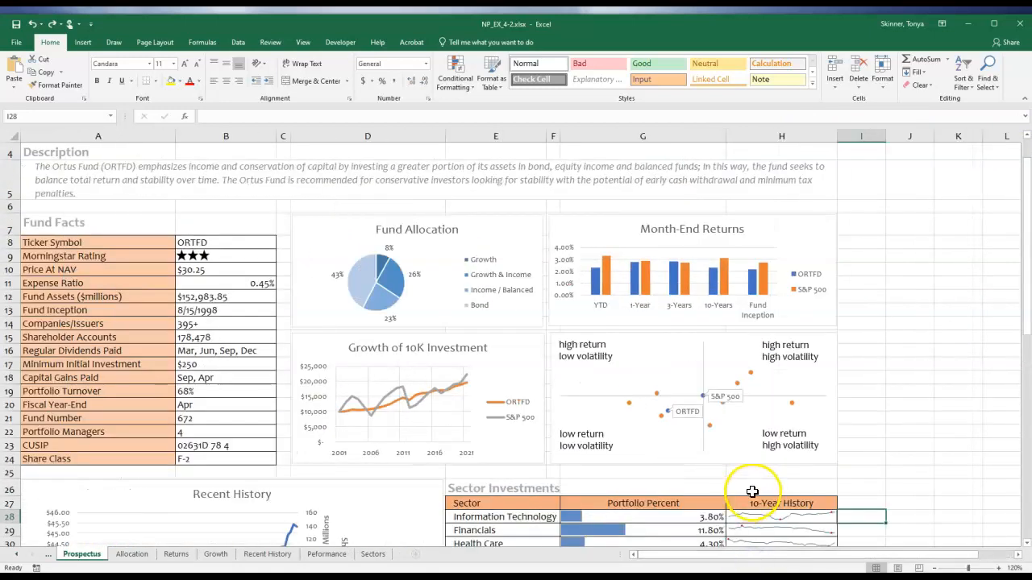
{"action": "scroll", "coordinate": [752, 491], "scroll_direction": "down", "scroll_amount": 1}
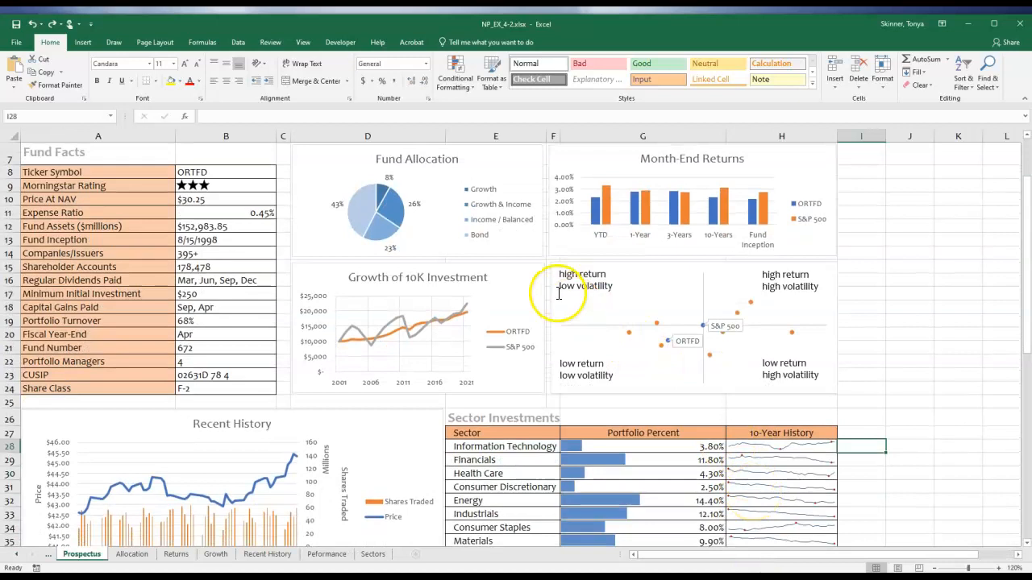
{"action": "scroll", "coordinate": [553, 311], "scroll_direction": "up", "scroll_amount": 1}
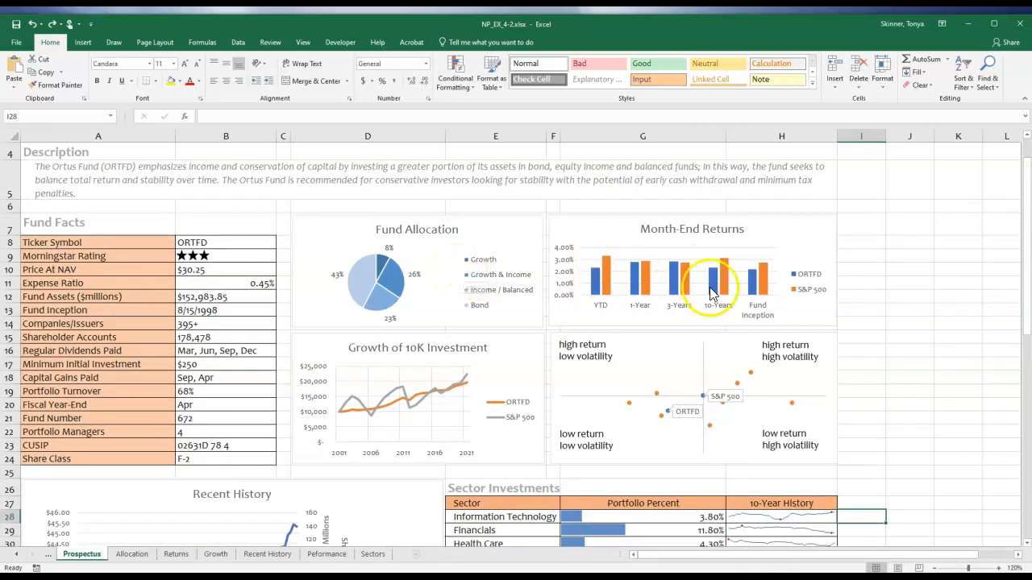
{"action": "scroll", "coordinate": [798, 395], "scroll_direction": "down", "scroll_amount": 2}
{"action": "scroll", "coordinate": [801, 394], "scroll_direction": "down", "scroll_amount": 1}
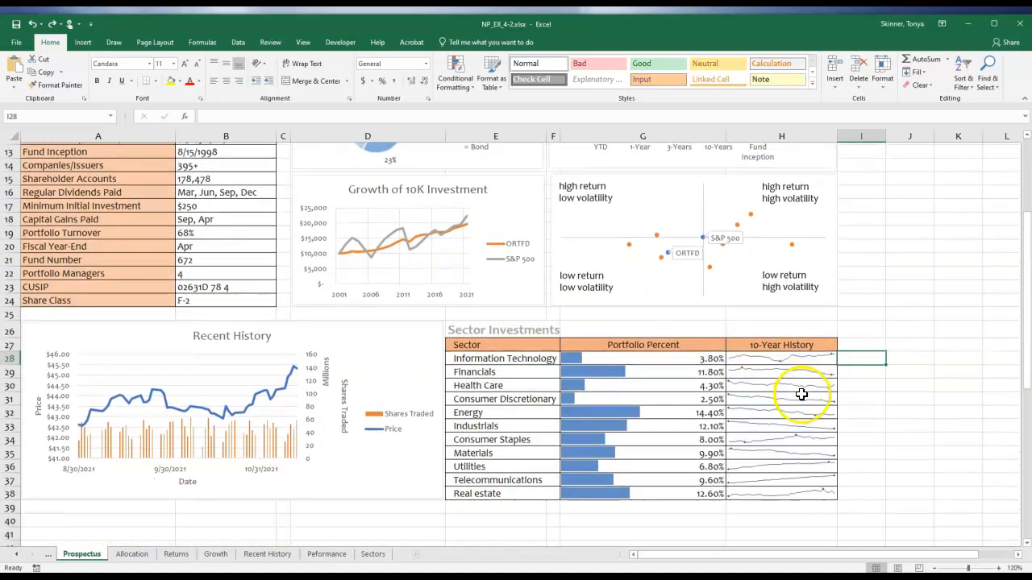
{"action": "left_click", "coordinate": [758, 516]}
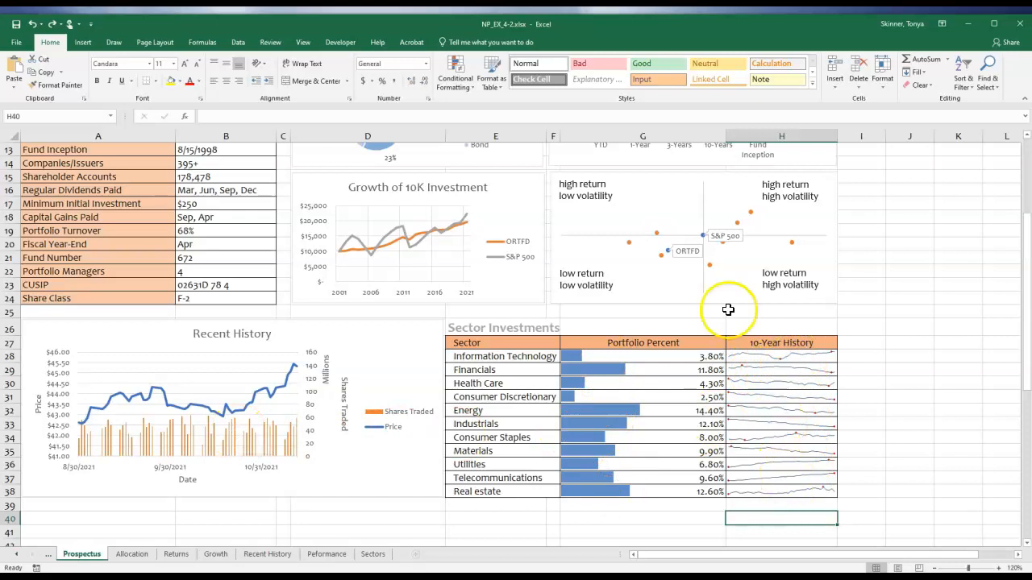
{"action": "scroll", "coordinate": [678, 396], "scroll_direction": "up", "scroll_amount": 2}
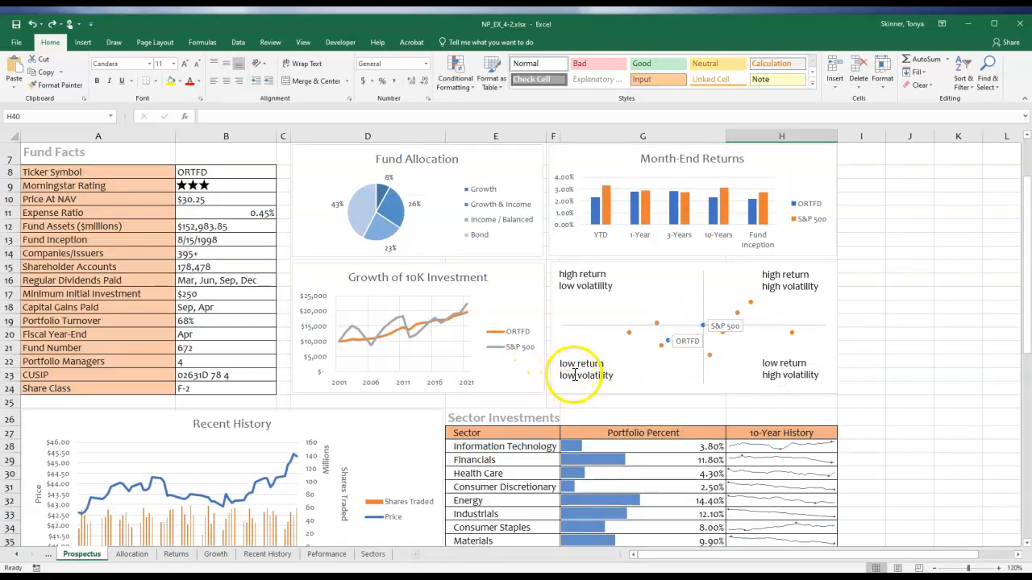
{"action": "scroll", "coordinate": [570, 372], "scroll_direction": "up", "scroll_amount": 2}
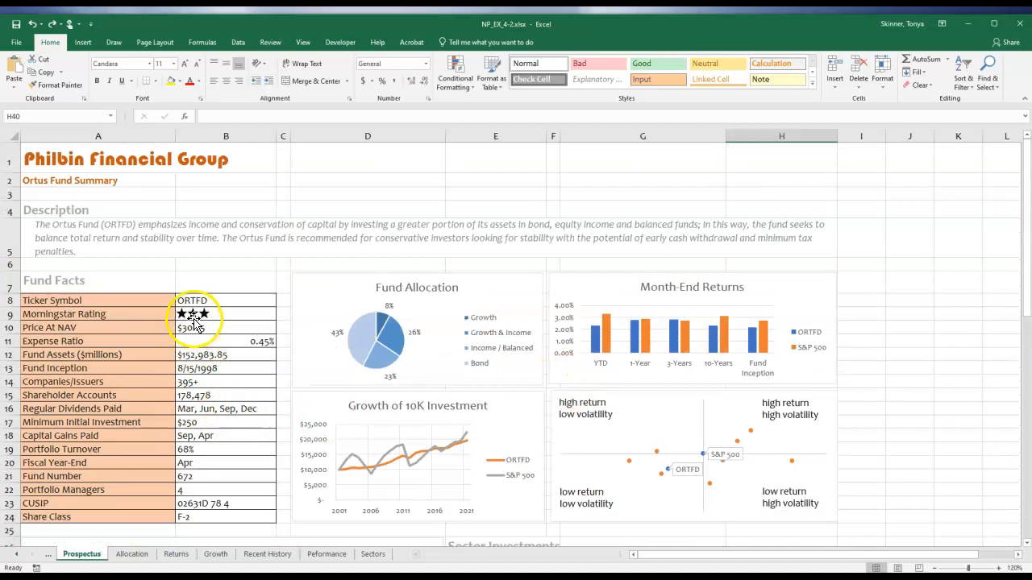